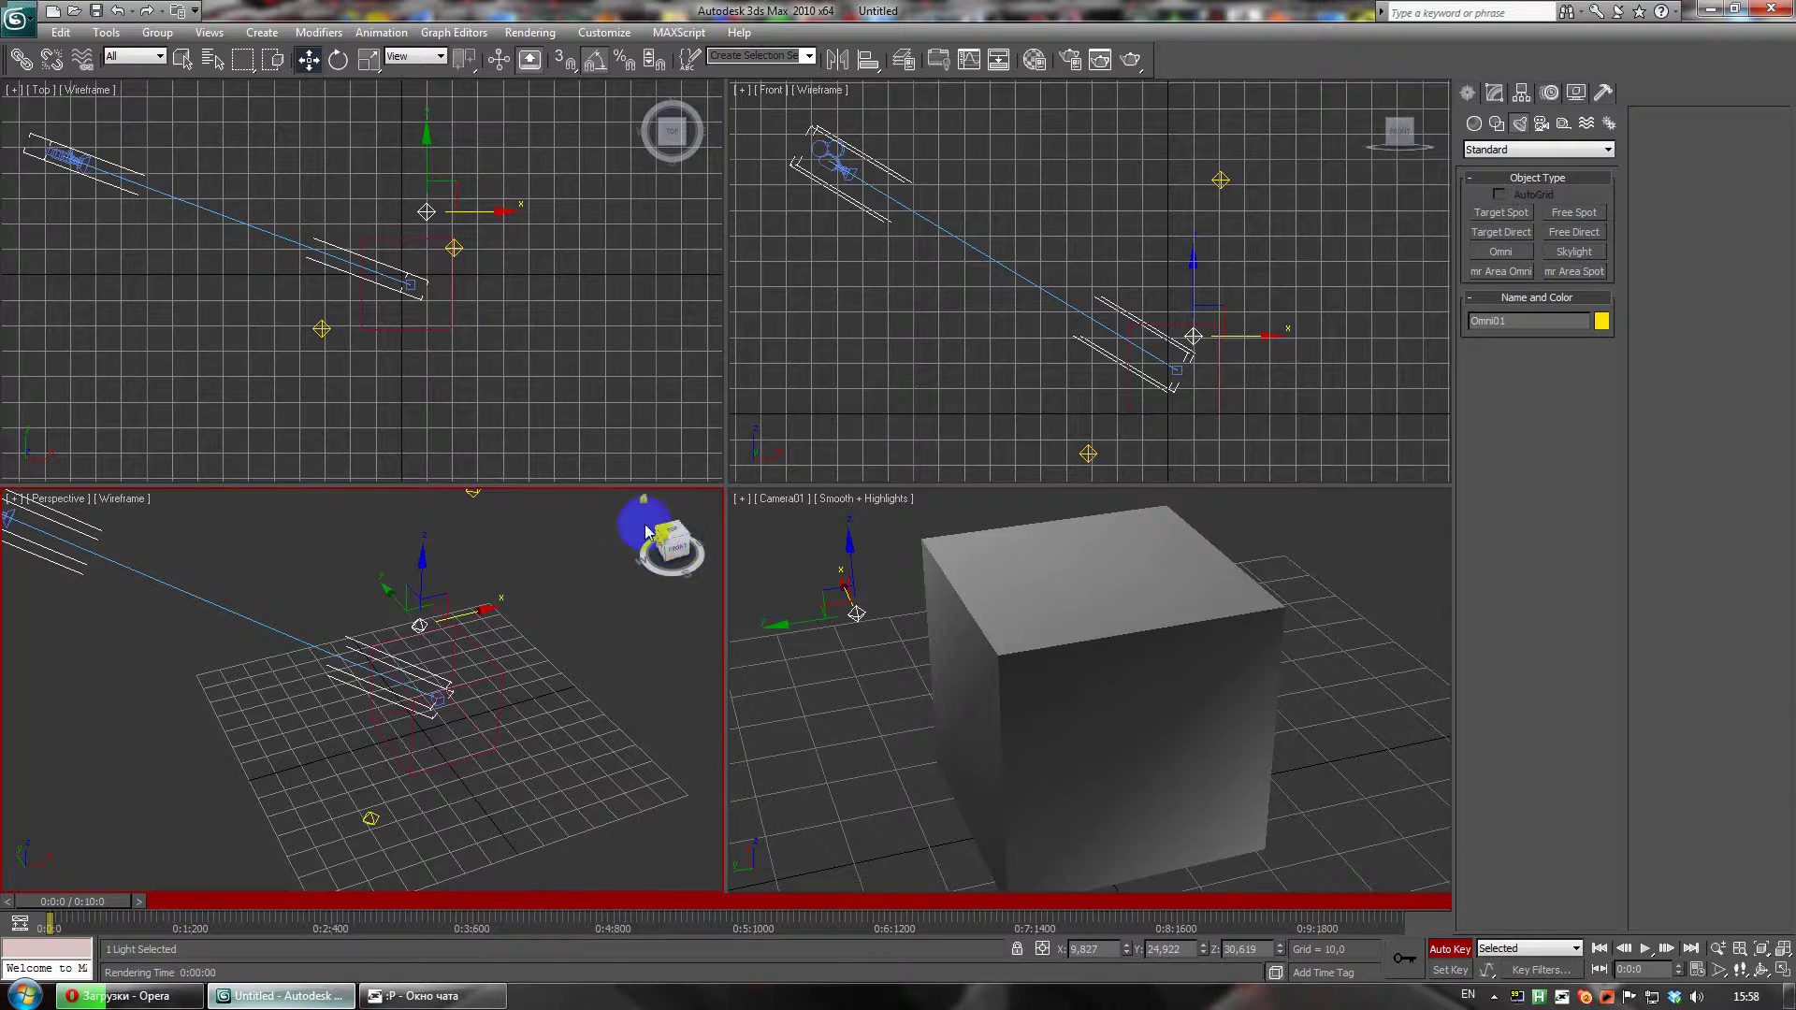
# - Turn off Auto Key animation recording
pyautogui.moveTo(666, 540)
pyautogui.mouseDown()
pyautogui.moveTo(28, 533)
pyautogui.moveTo(713, 520)
pyautogui.moveTo(668, 537)
pyautogui.mouseUp()
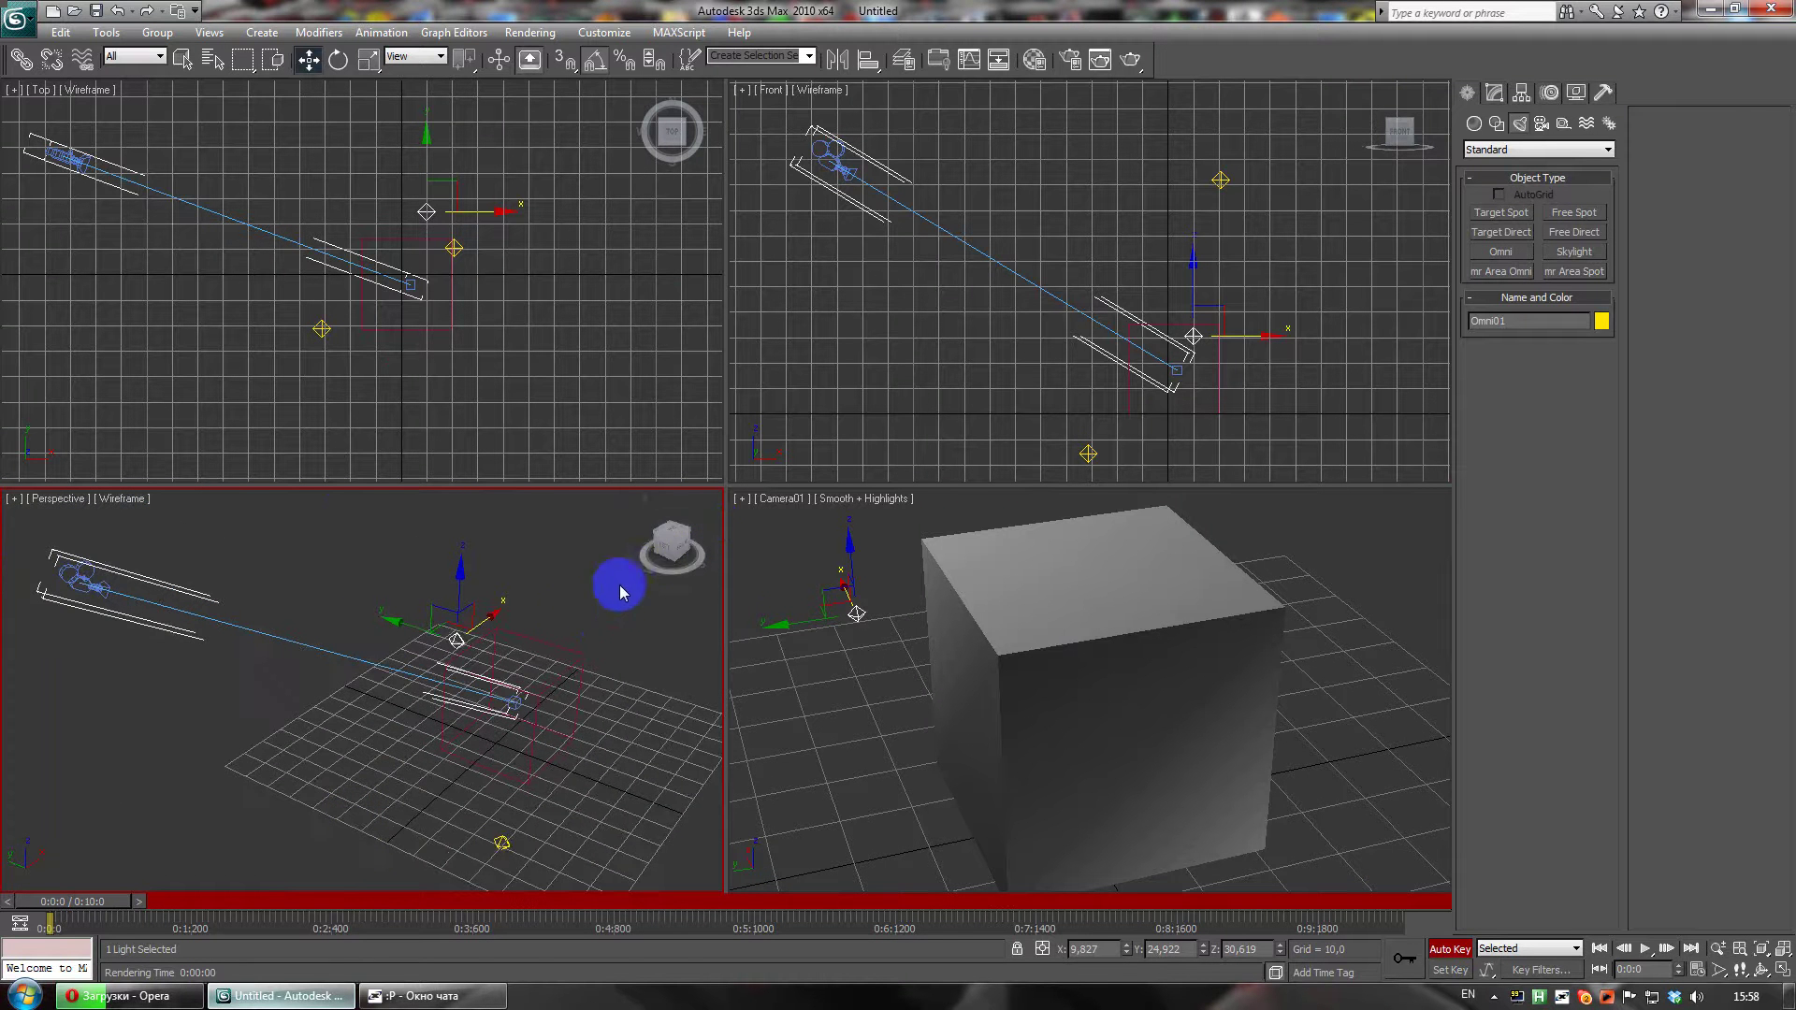
pyautogui.click(521, 690)
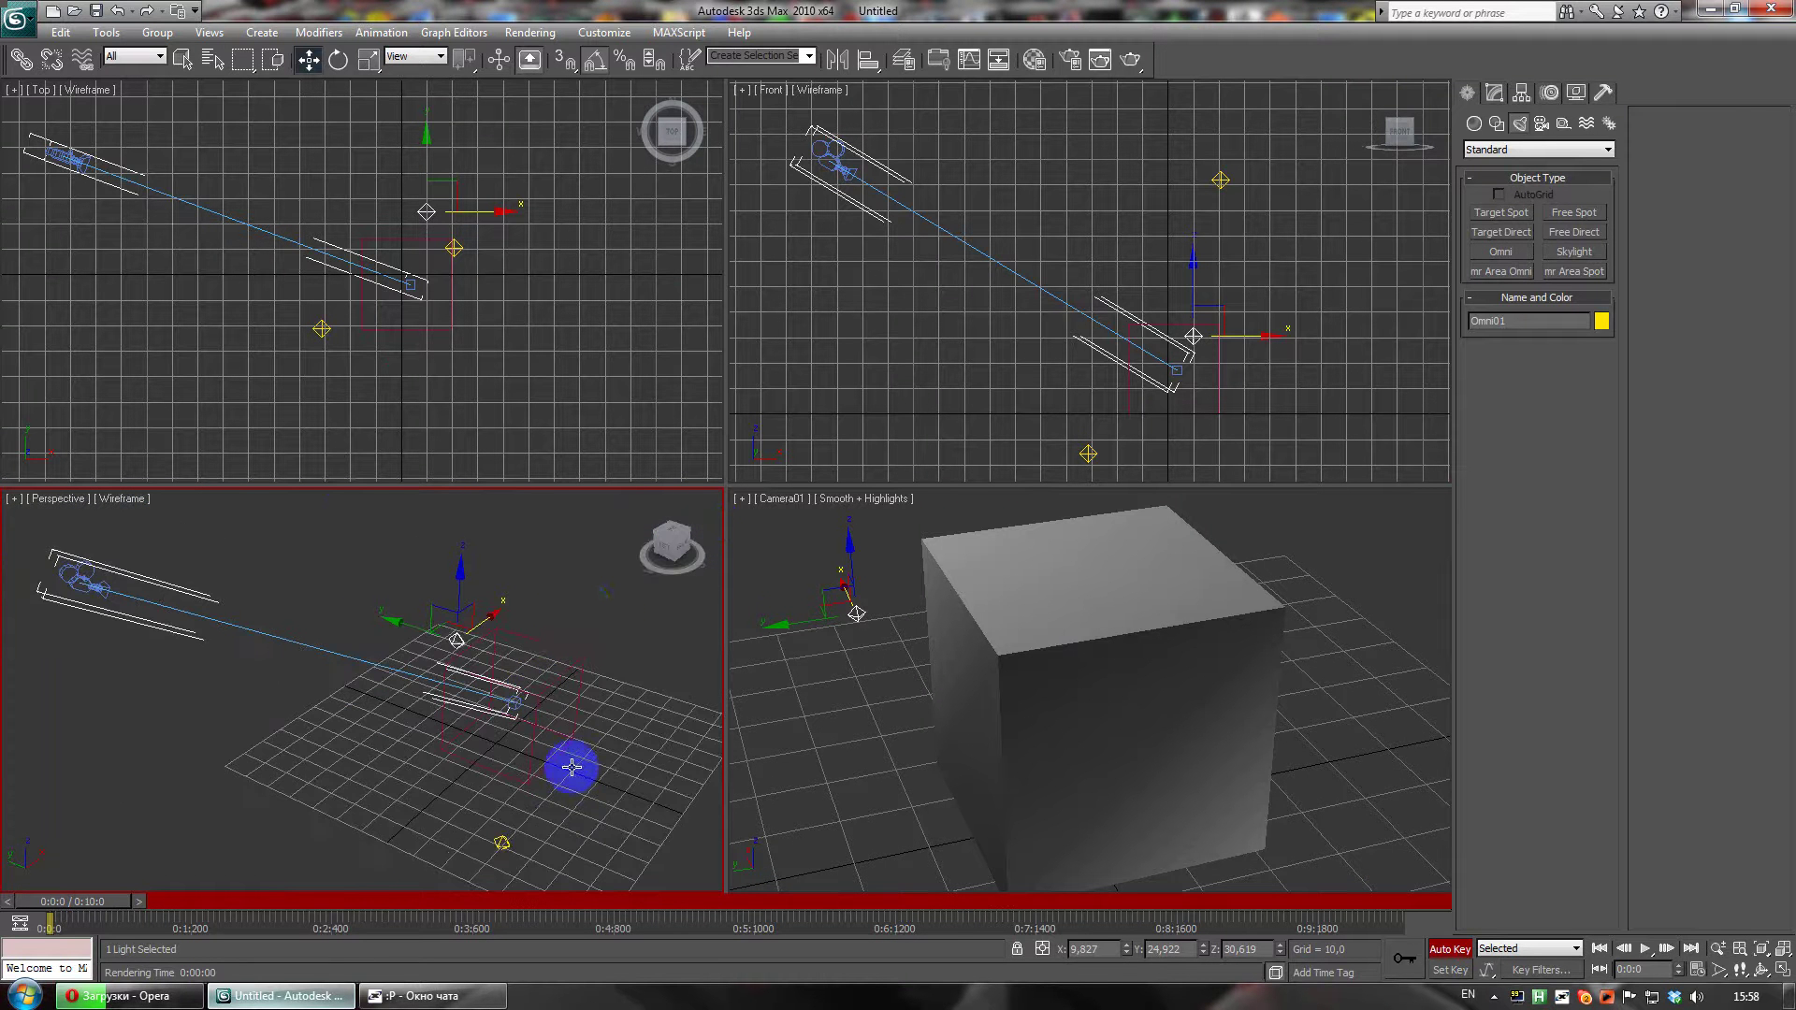
pyautogui.keyDown('alt'); pyautogui.moveTo(582, 743); pyautogui.dragTo(621, 661, button='middle'); pyautogui.keyUp('alt')
pyautogui.click(118, 913)
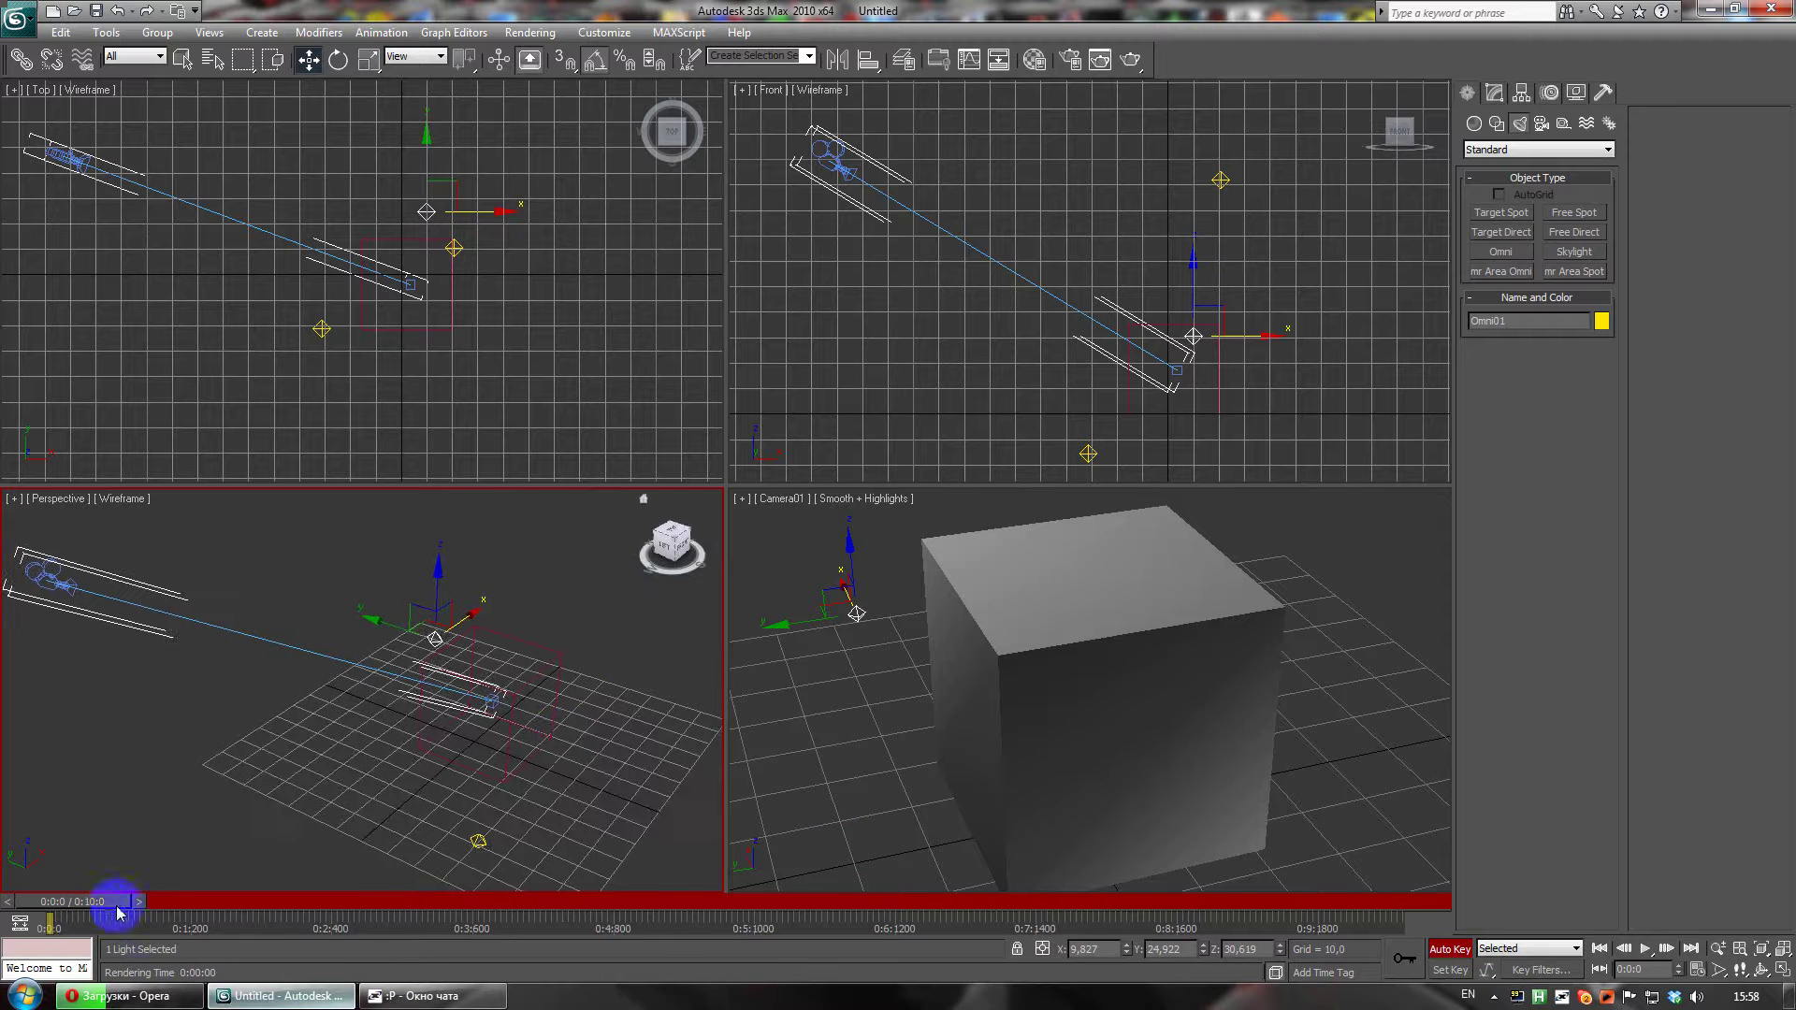
pyautogui.press('n')
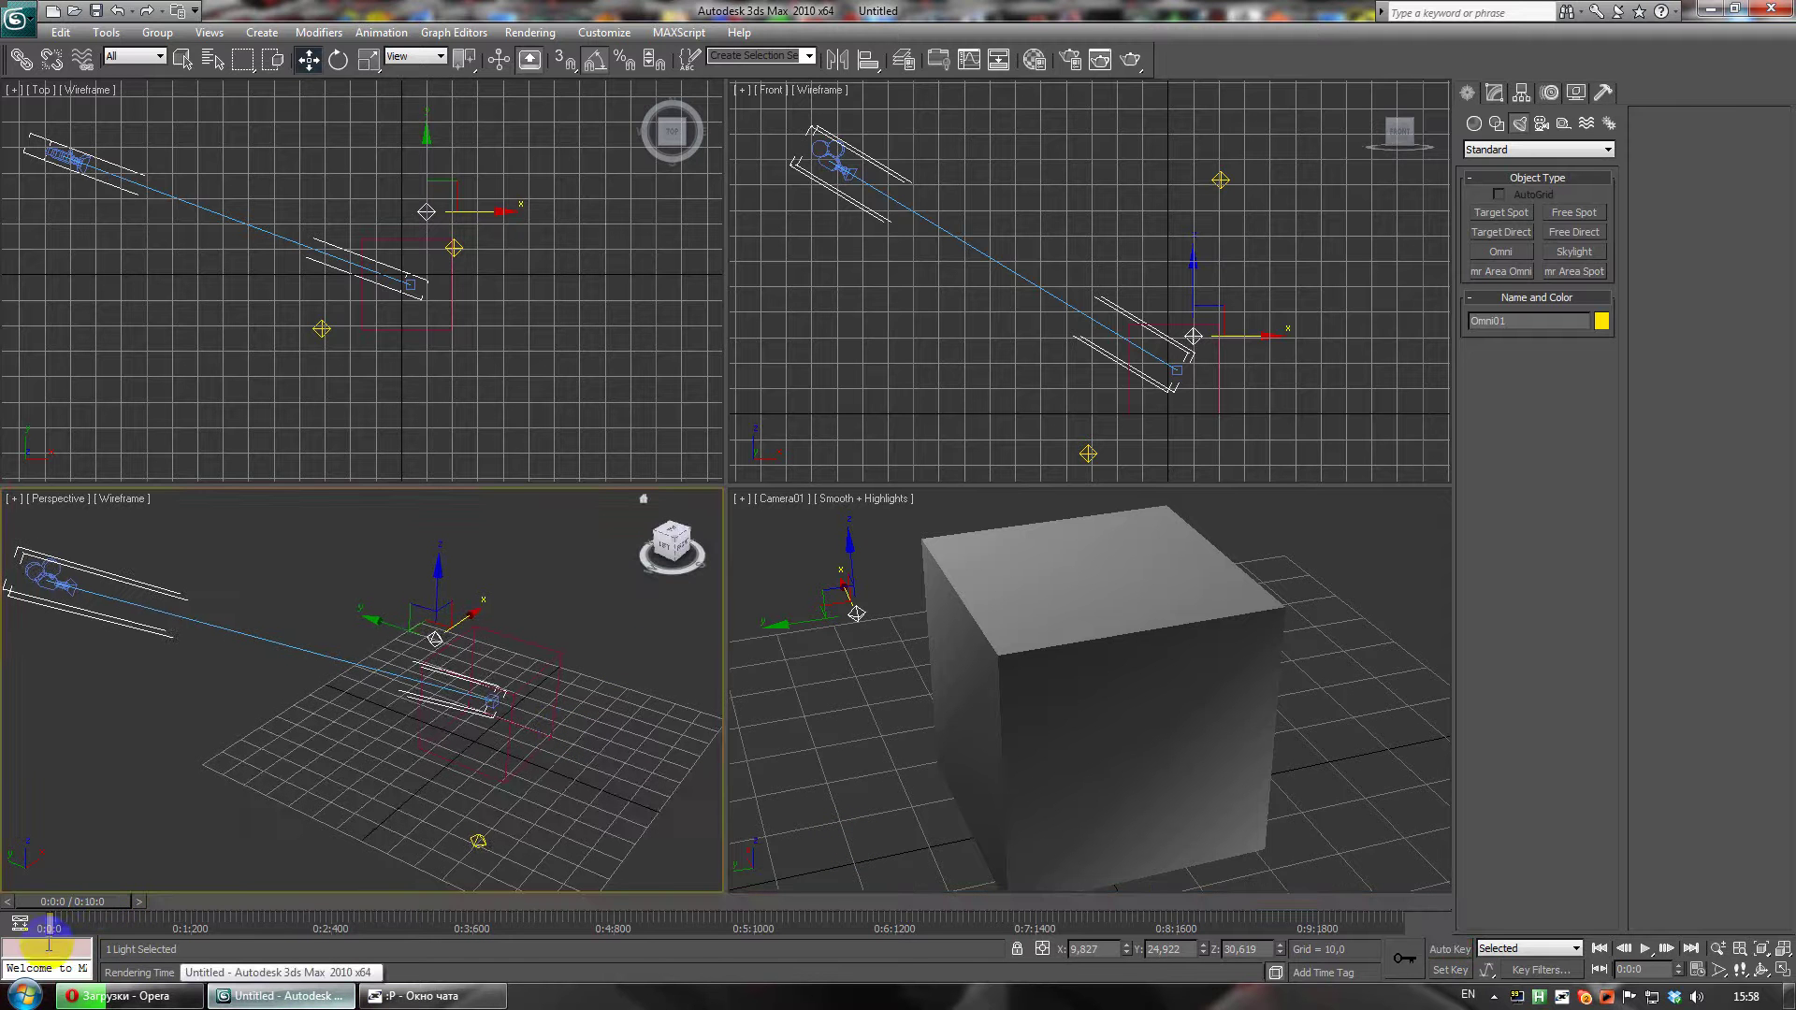
pyautogui.moveTo(66, 917); pyautogui.dragTo(23, 884)
pyautogui.press('w')
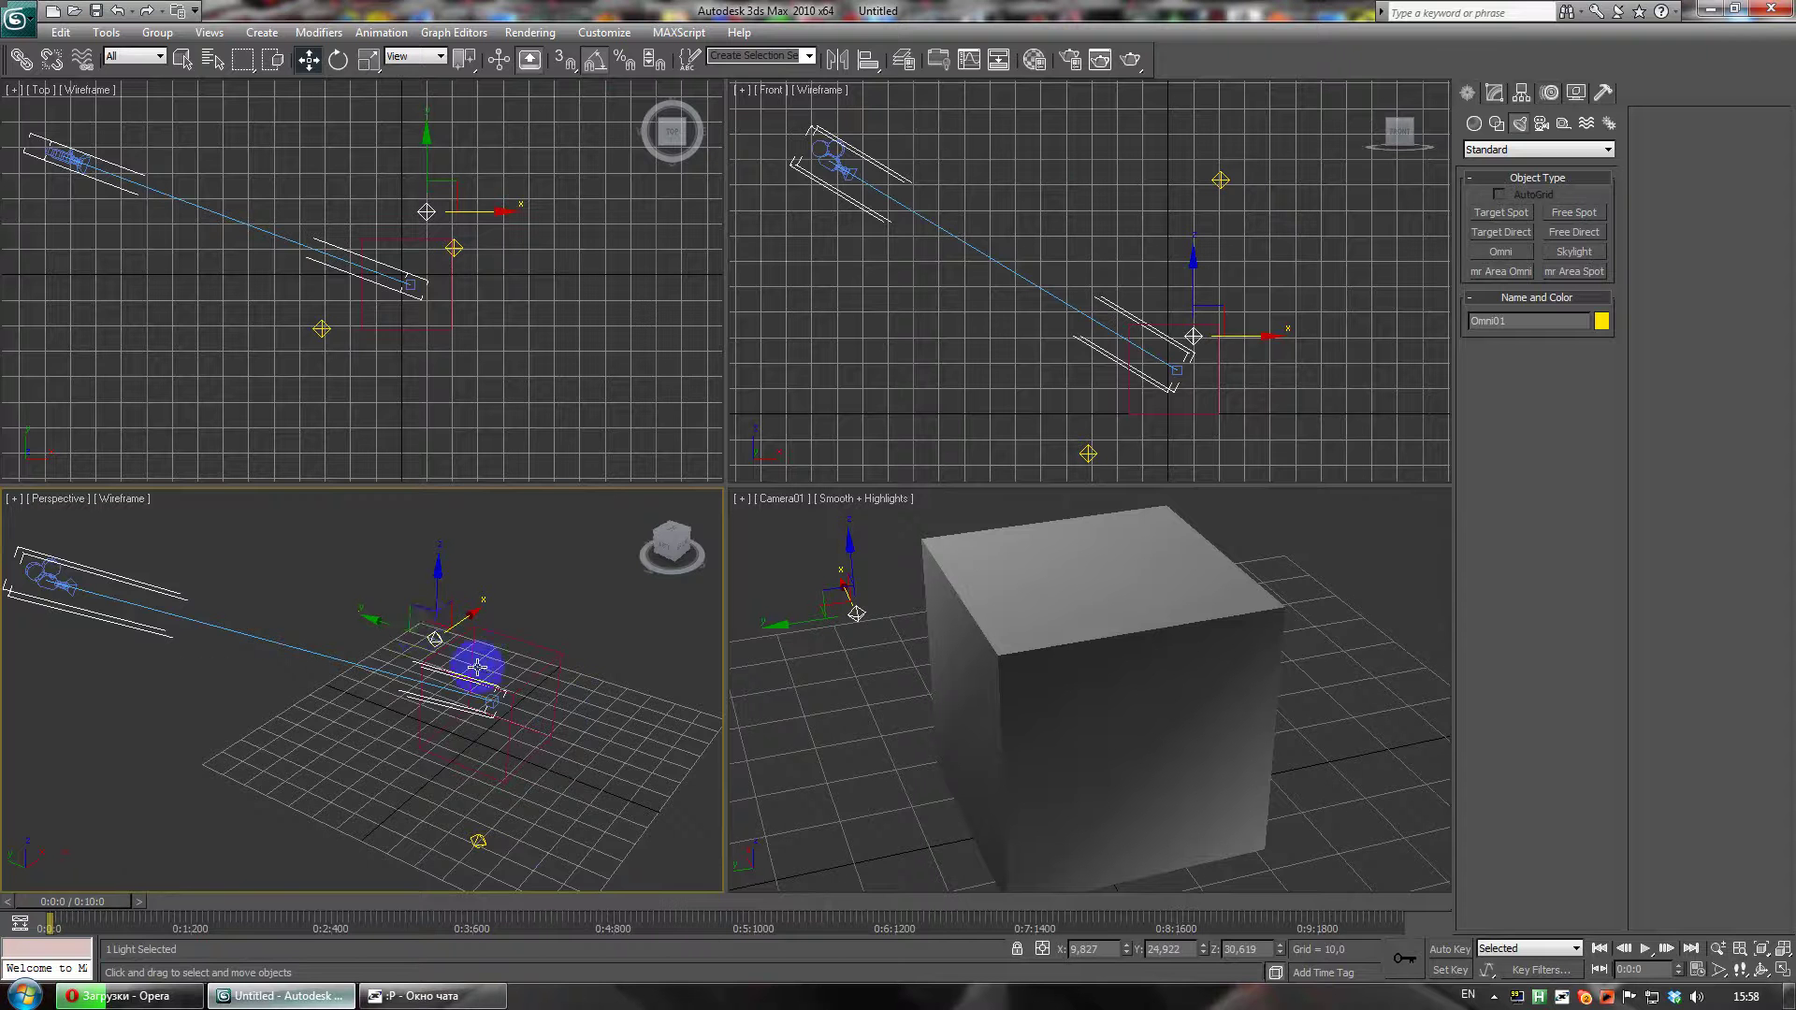
pyautogui.moveTo(526, 720)
pyautogui.mouseDown(button='middle')
pyautogui.moveTo(477, 714)
pyautogui.moveTo(500, 698)
pyautogui.mouseUp(button='middle')
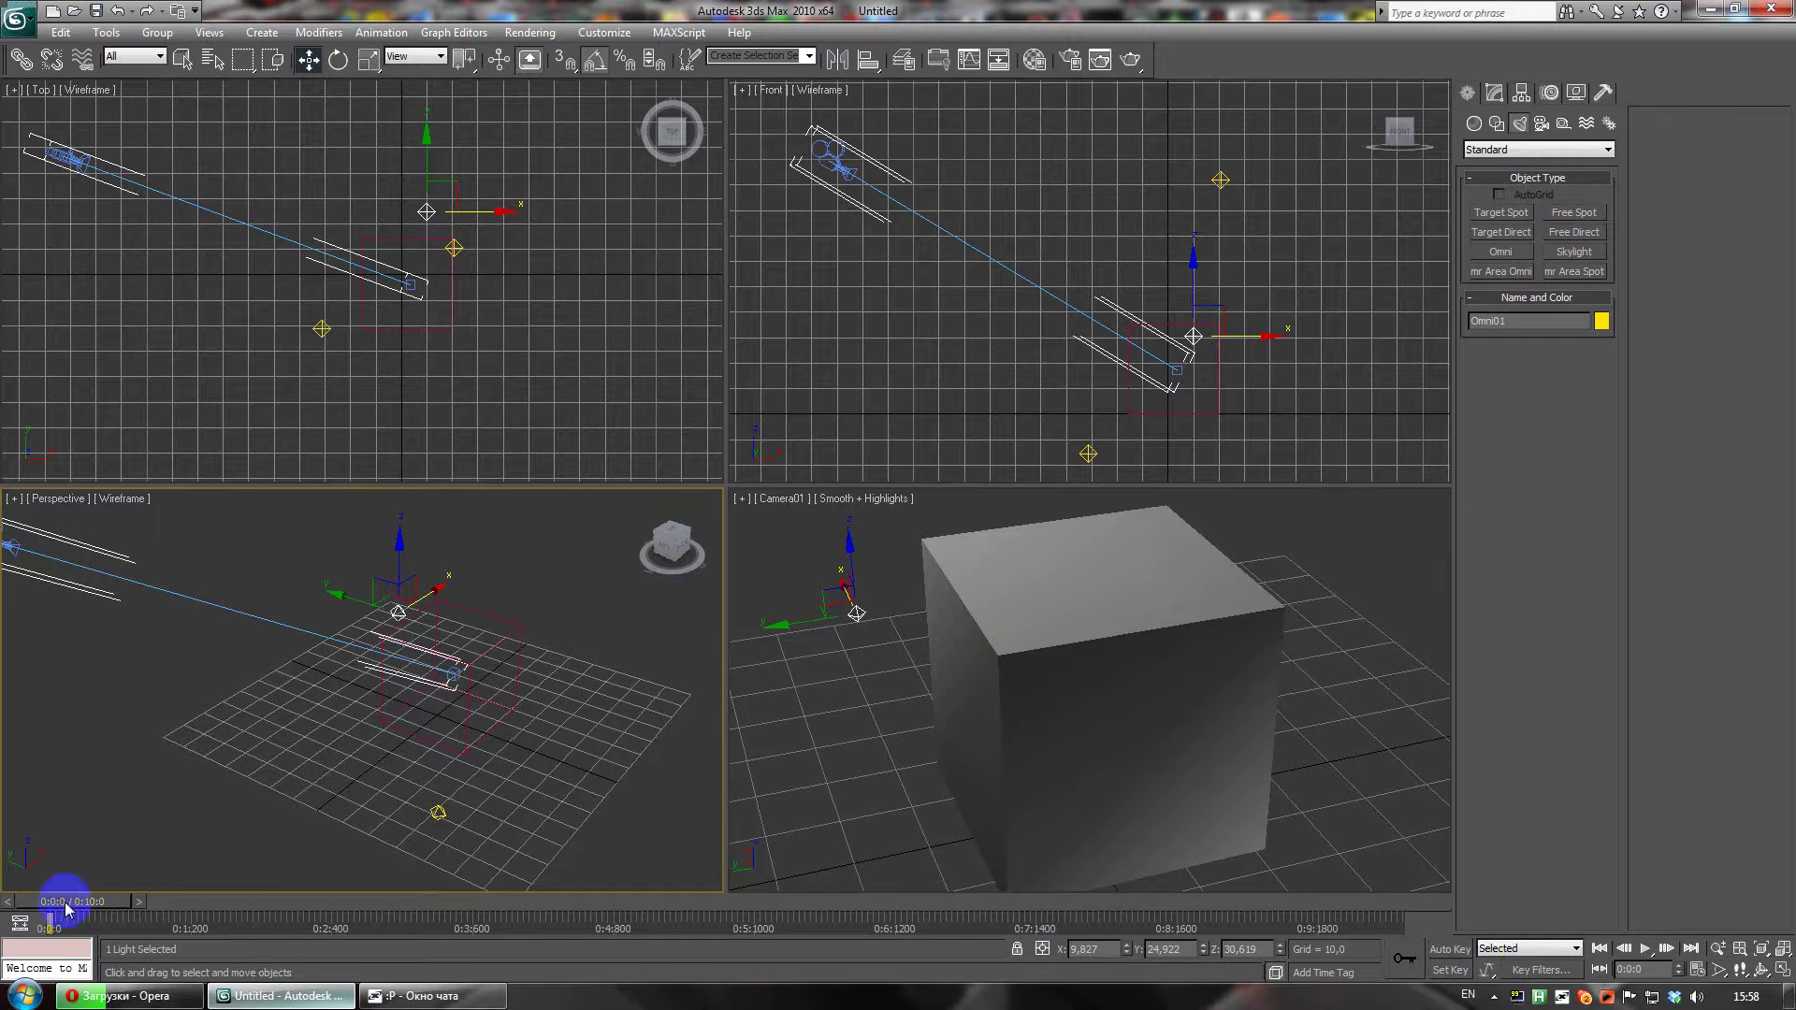
pyautogui.moveTo(42, 900); pyautogui.dragTo(12, 854)
pyautogui.press('w')
pyautogui.keyDown('alt'); pyautogui.moveTo(464, 685); pyautogui.dragTo(383, 645, button='middle'); pyautogui.keyUp('alt')
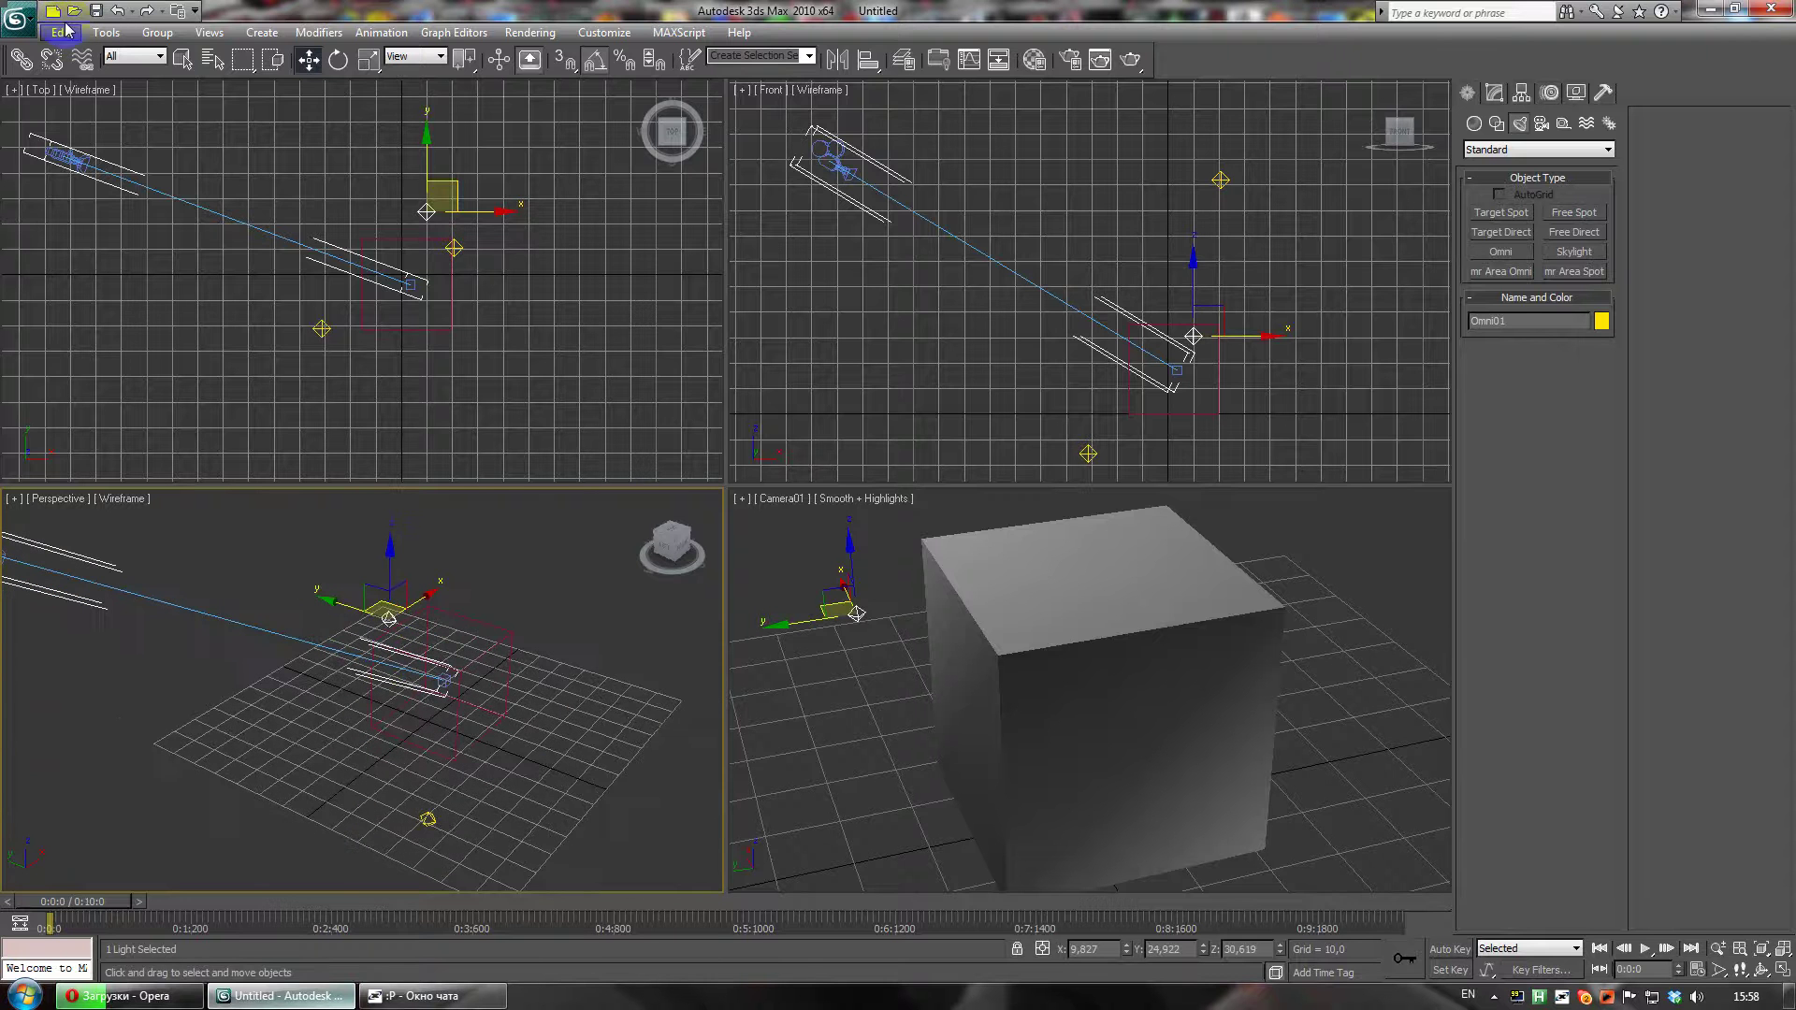
# - Start a new scene with the New All option, discarding the existing objects
pyautogui.click(52, 10)
pyautogui.click(917, 564)
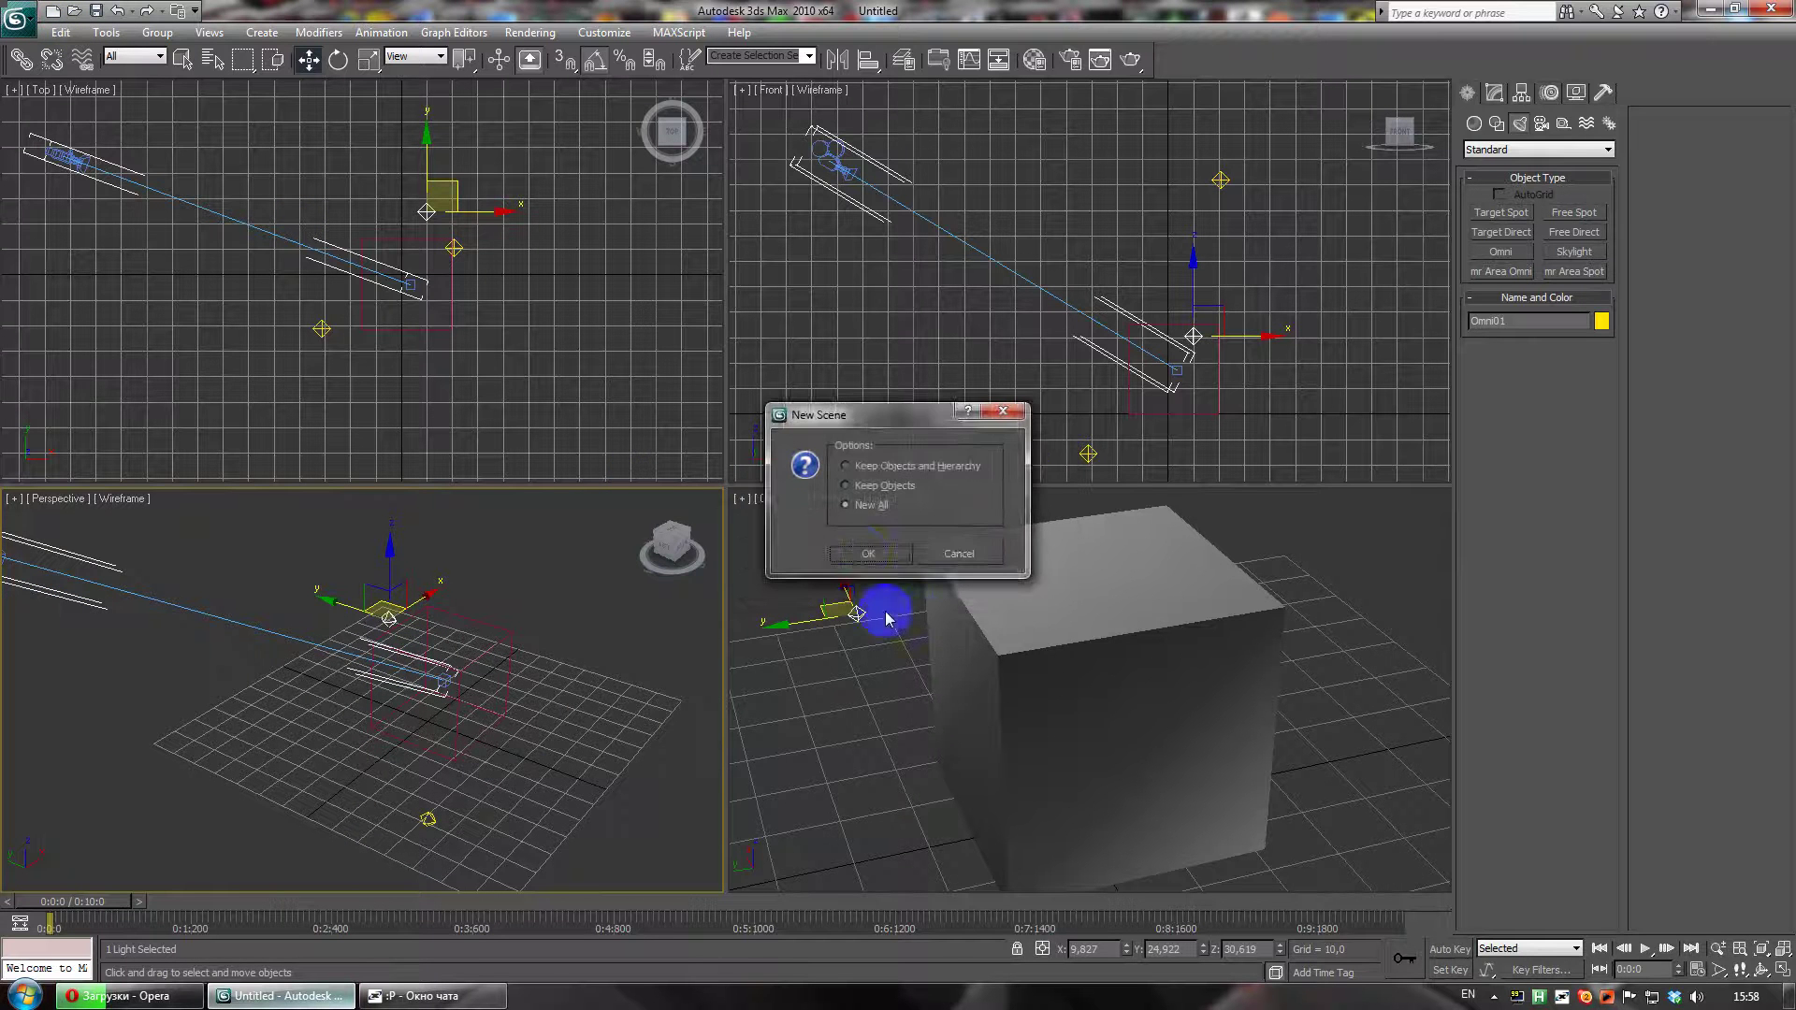
pyautogui.click(865, 555)
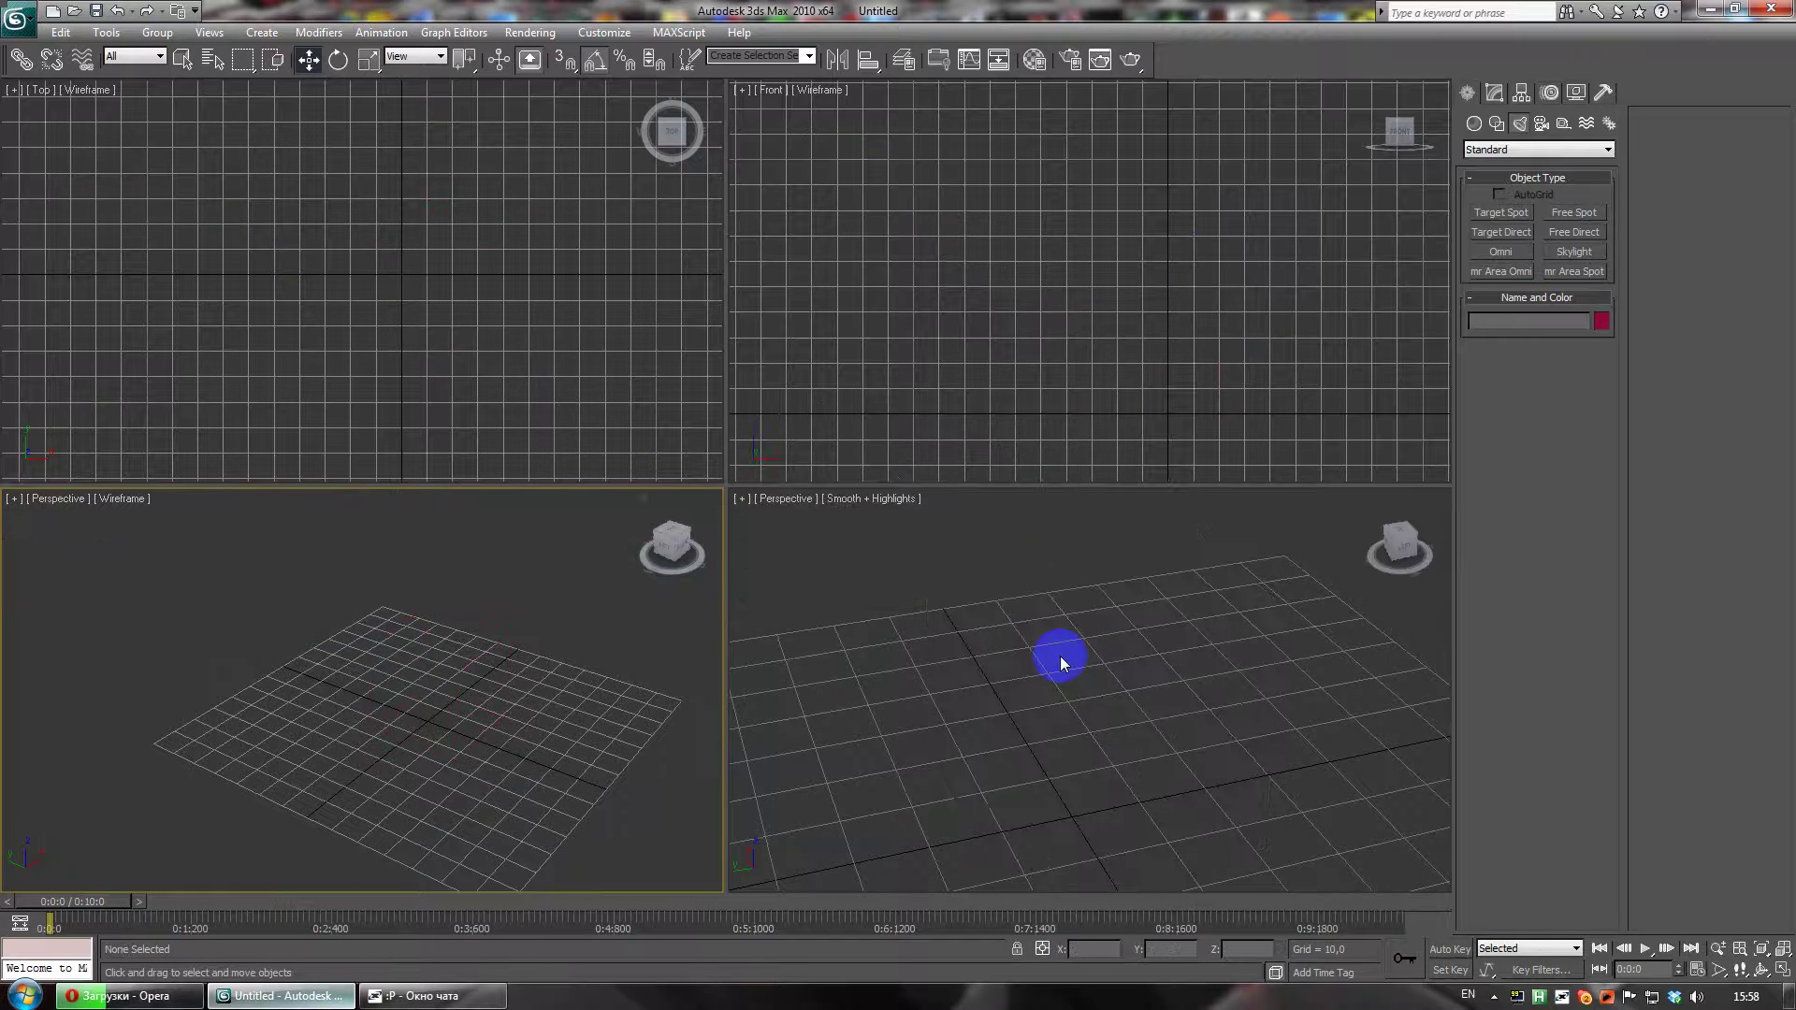
# - Create a cube-shaped Box primitive behind the centre of the grid, using the Cube creation method
pyautogui.moveTo(654, 533); pyautogui.dragTo(654, 689)
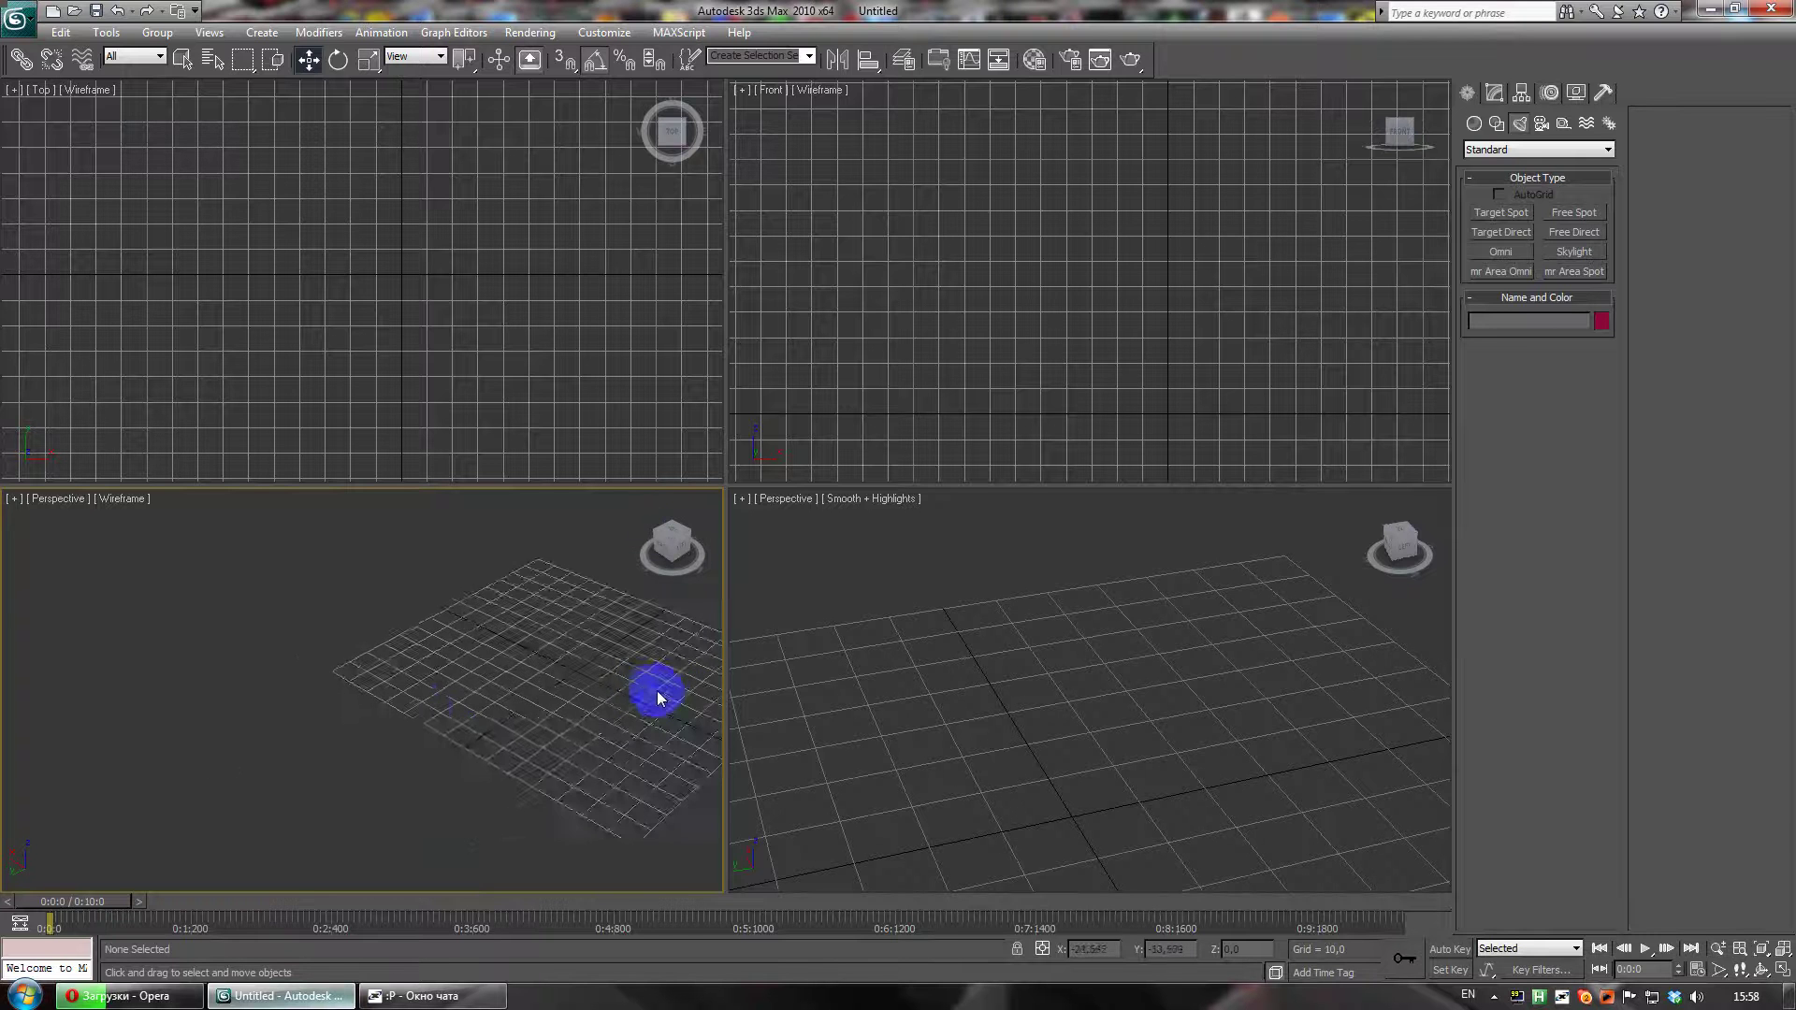
pyautogui.moveTo(654, 689); pyautogui.dragTo(433, 709, button='middle')
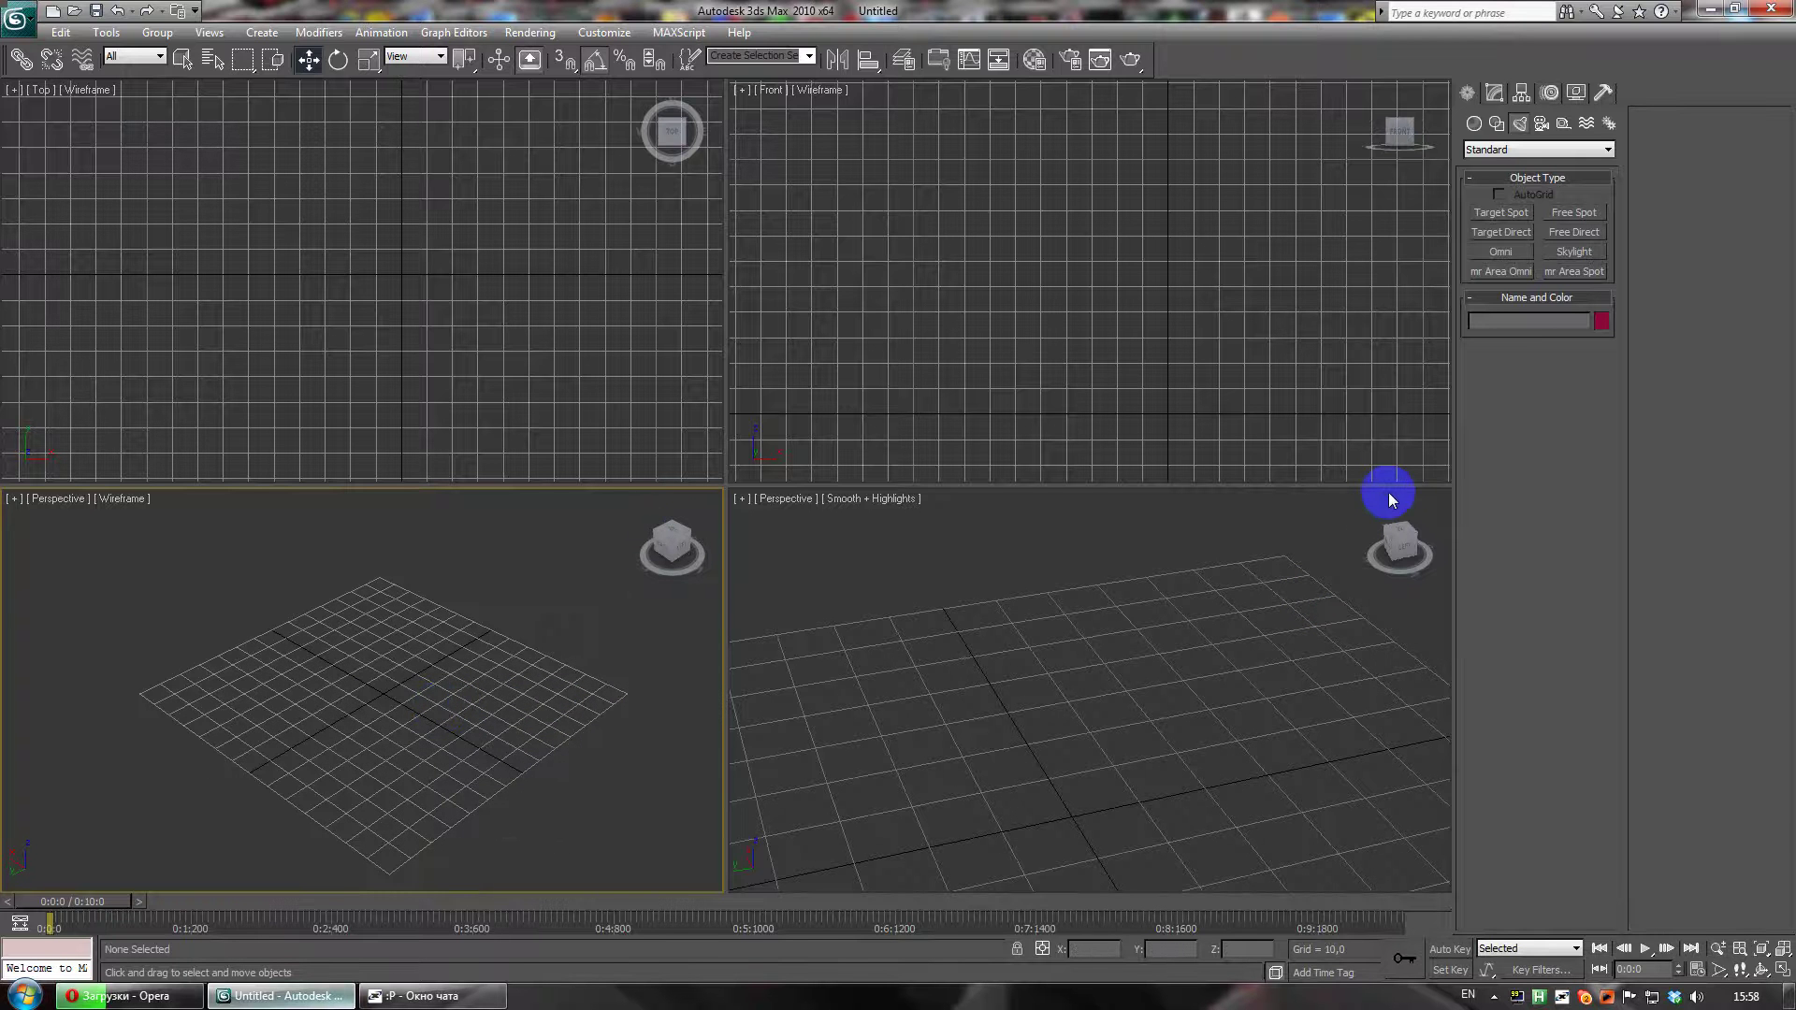
pyautogui.click(1330, 541)
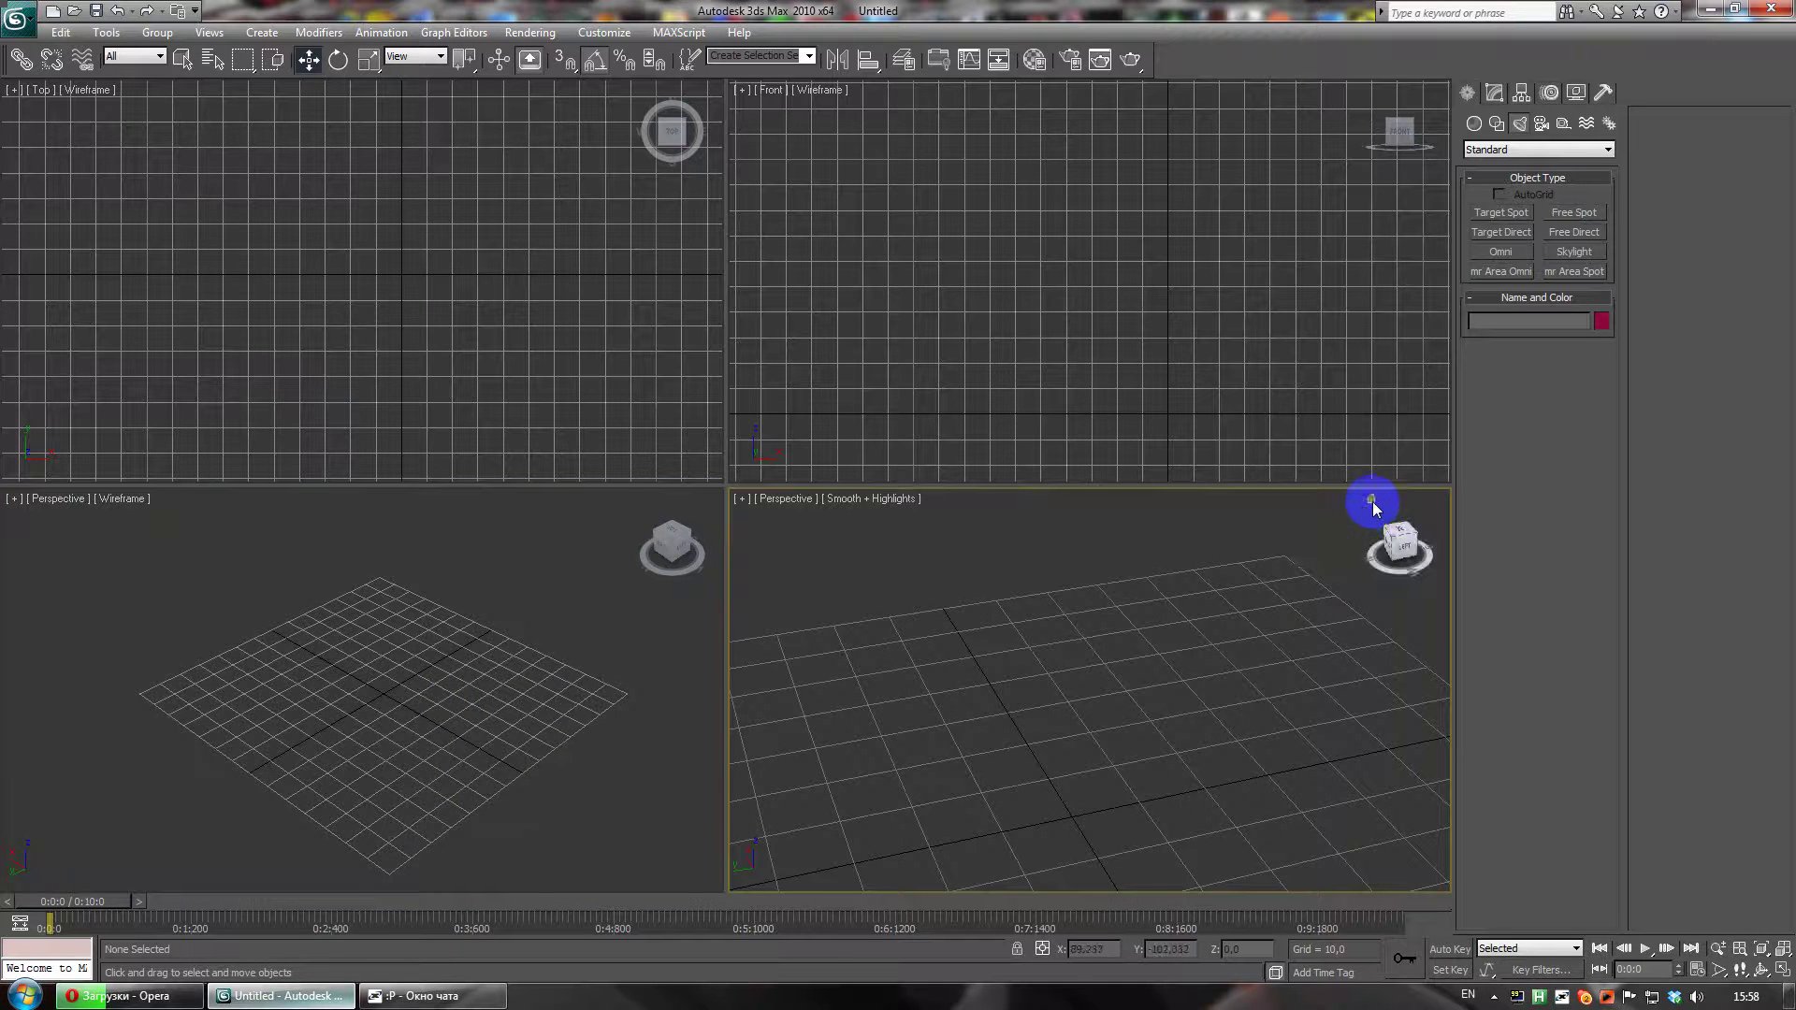
pyautogui.click(1372, 498)
pyautogui.moveTo(1142, 659); pyautogui.dragTo(1181, 649, button='middle')
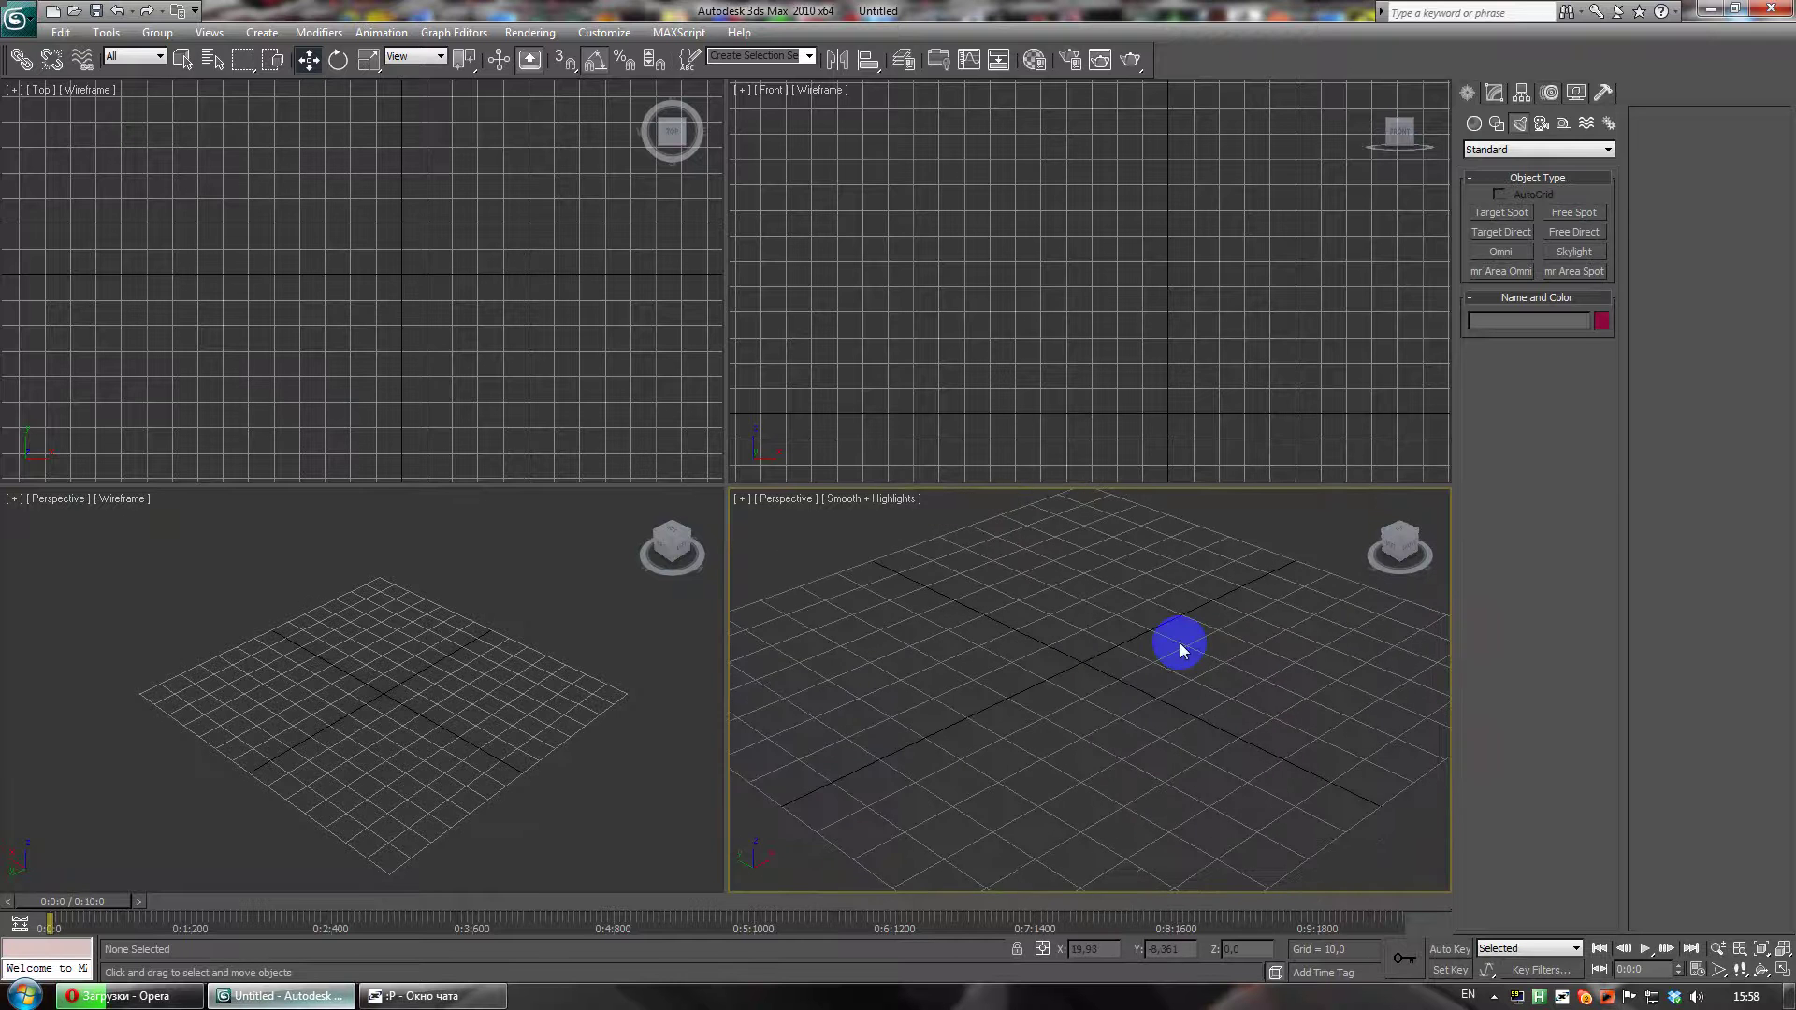
pyautogui.scroll(-2, 1181, 650)
pyautogui.click(1473, 122)
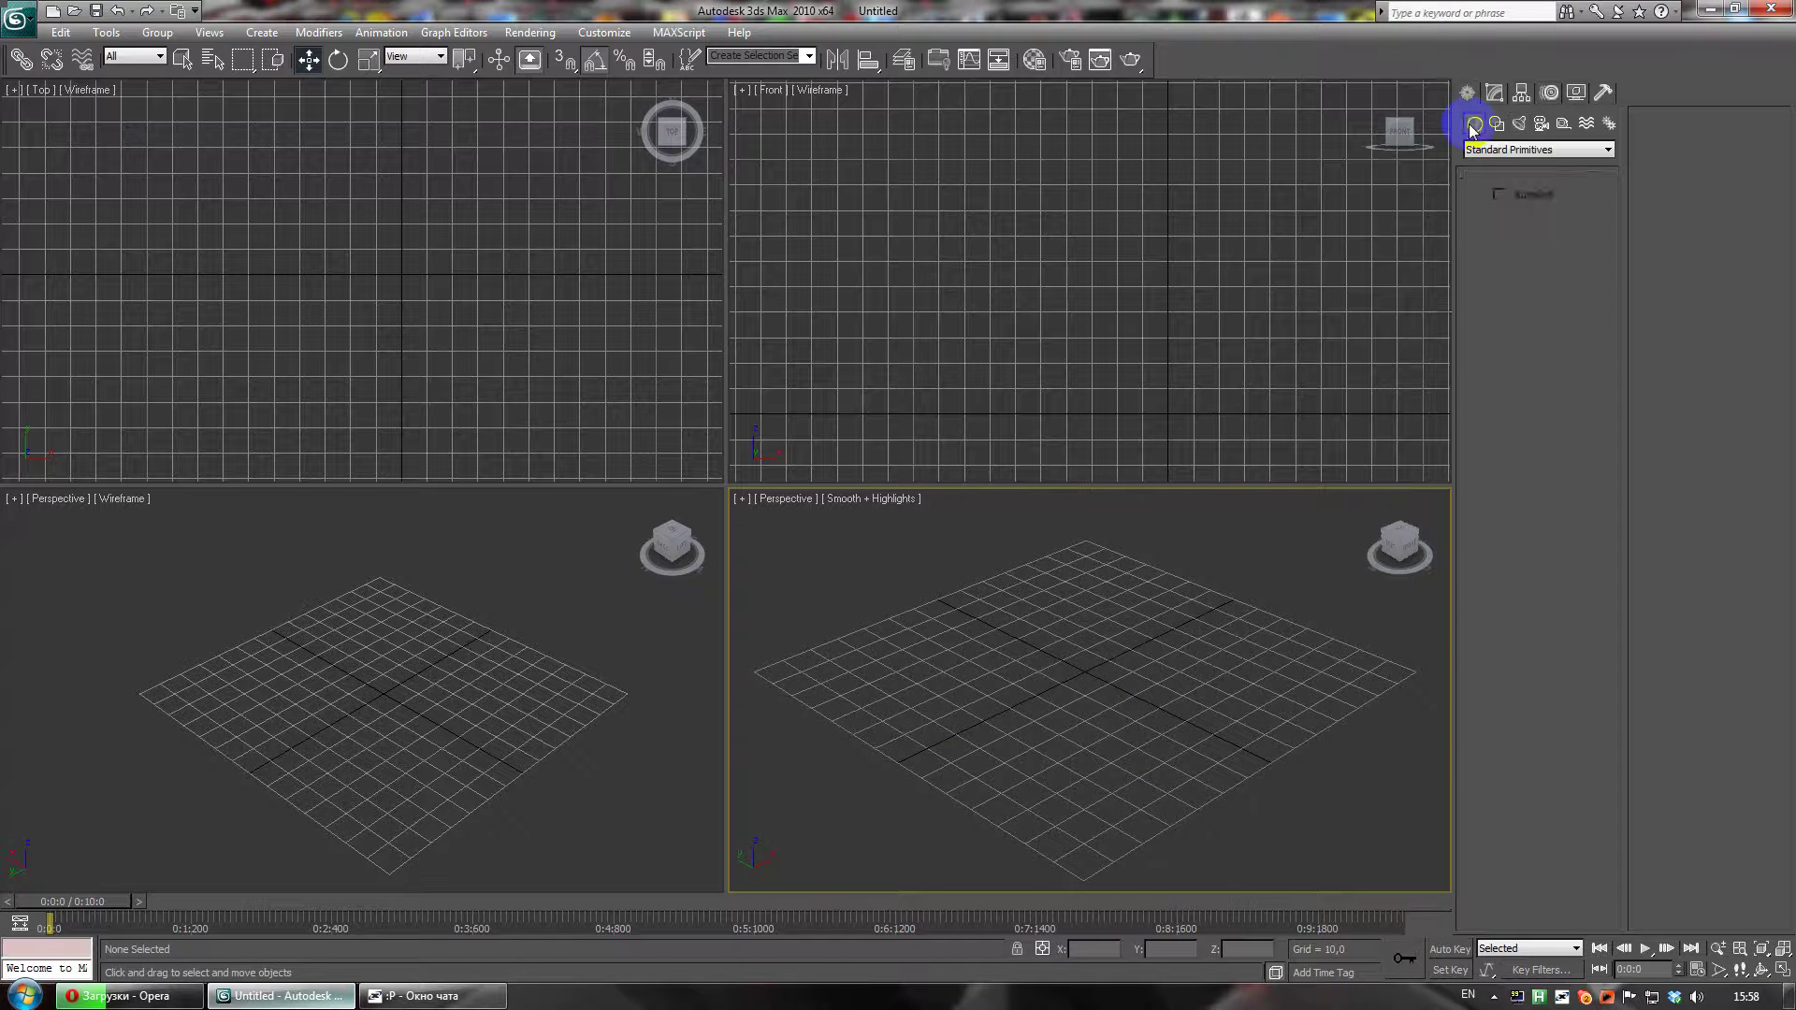
pyautogui.click(1503, 216)
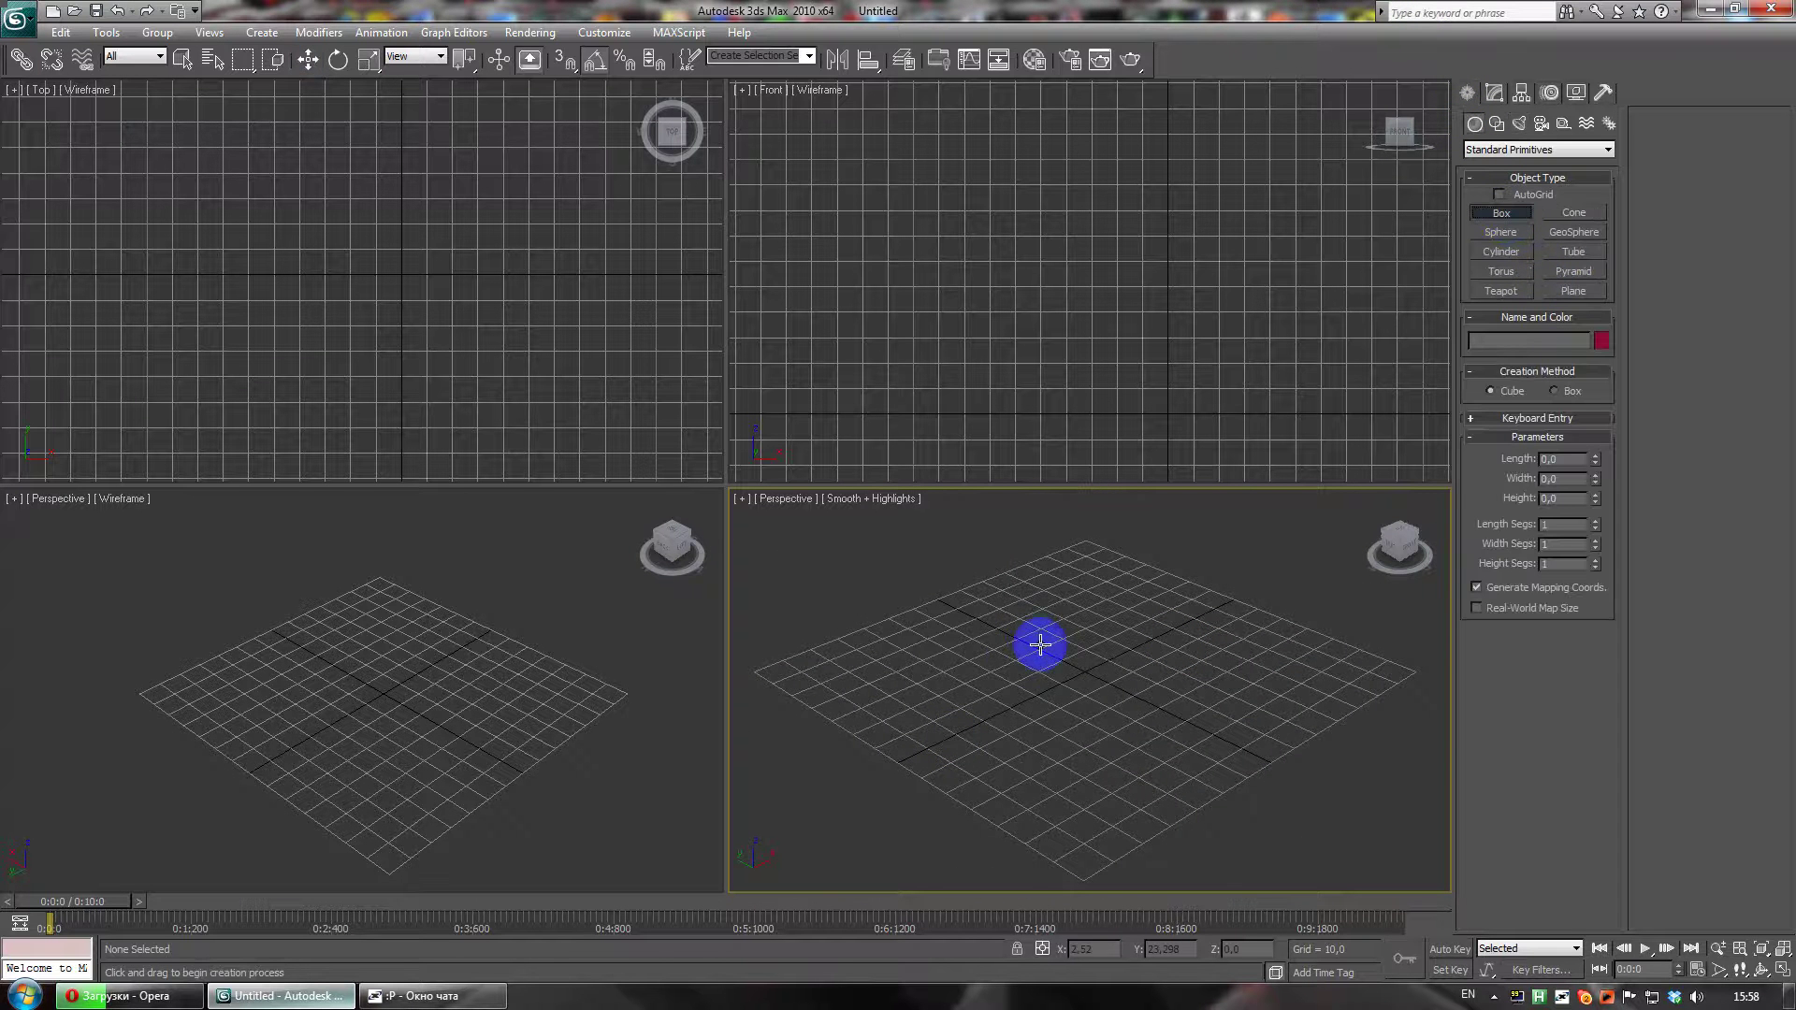
pyautogui.moveTo(1082, 623)
pyautogui.mouseDown()
pyautogui.moveTo(1075, 661)
pyautogui.moveTo(1083, 637)
pyautogui.mouseUp()
# - Move the cube horizontally to the centre of the grid
pyautogui.click(309, 61)
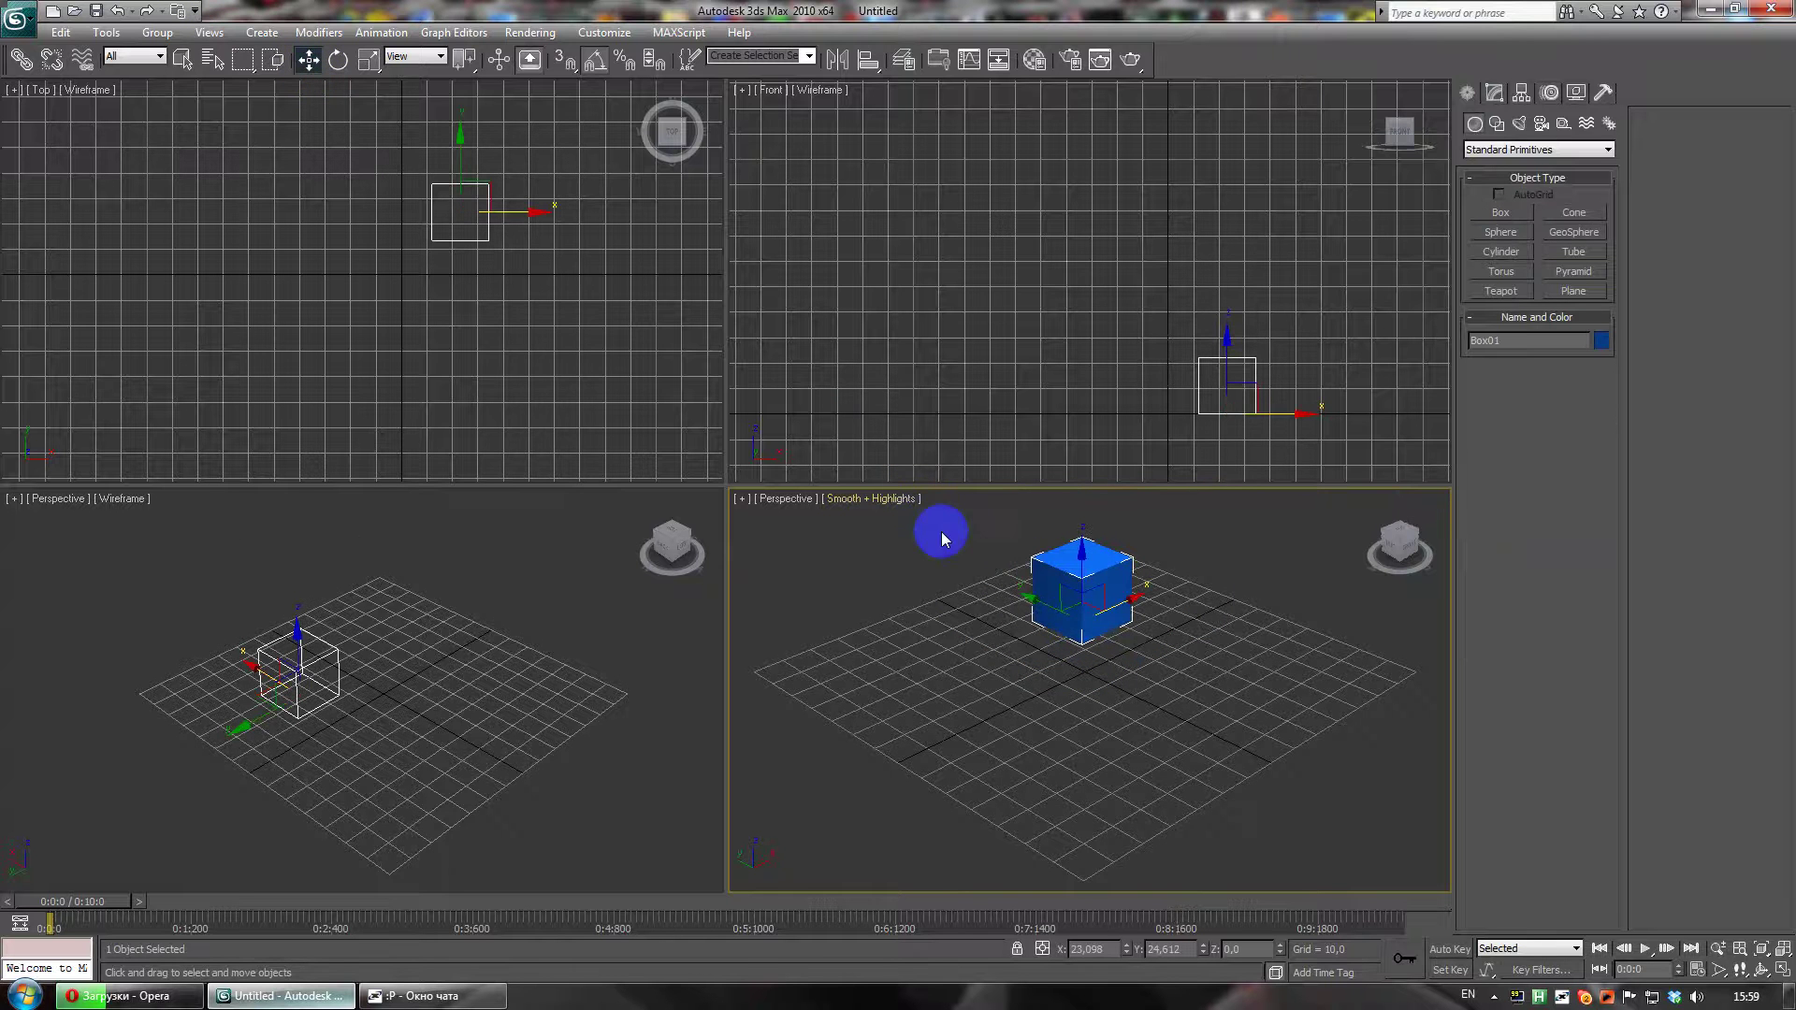
pyautogui.moveTo(1085, 611); pyautogui.dragTo(1085, 662)
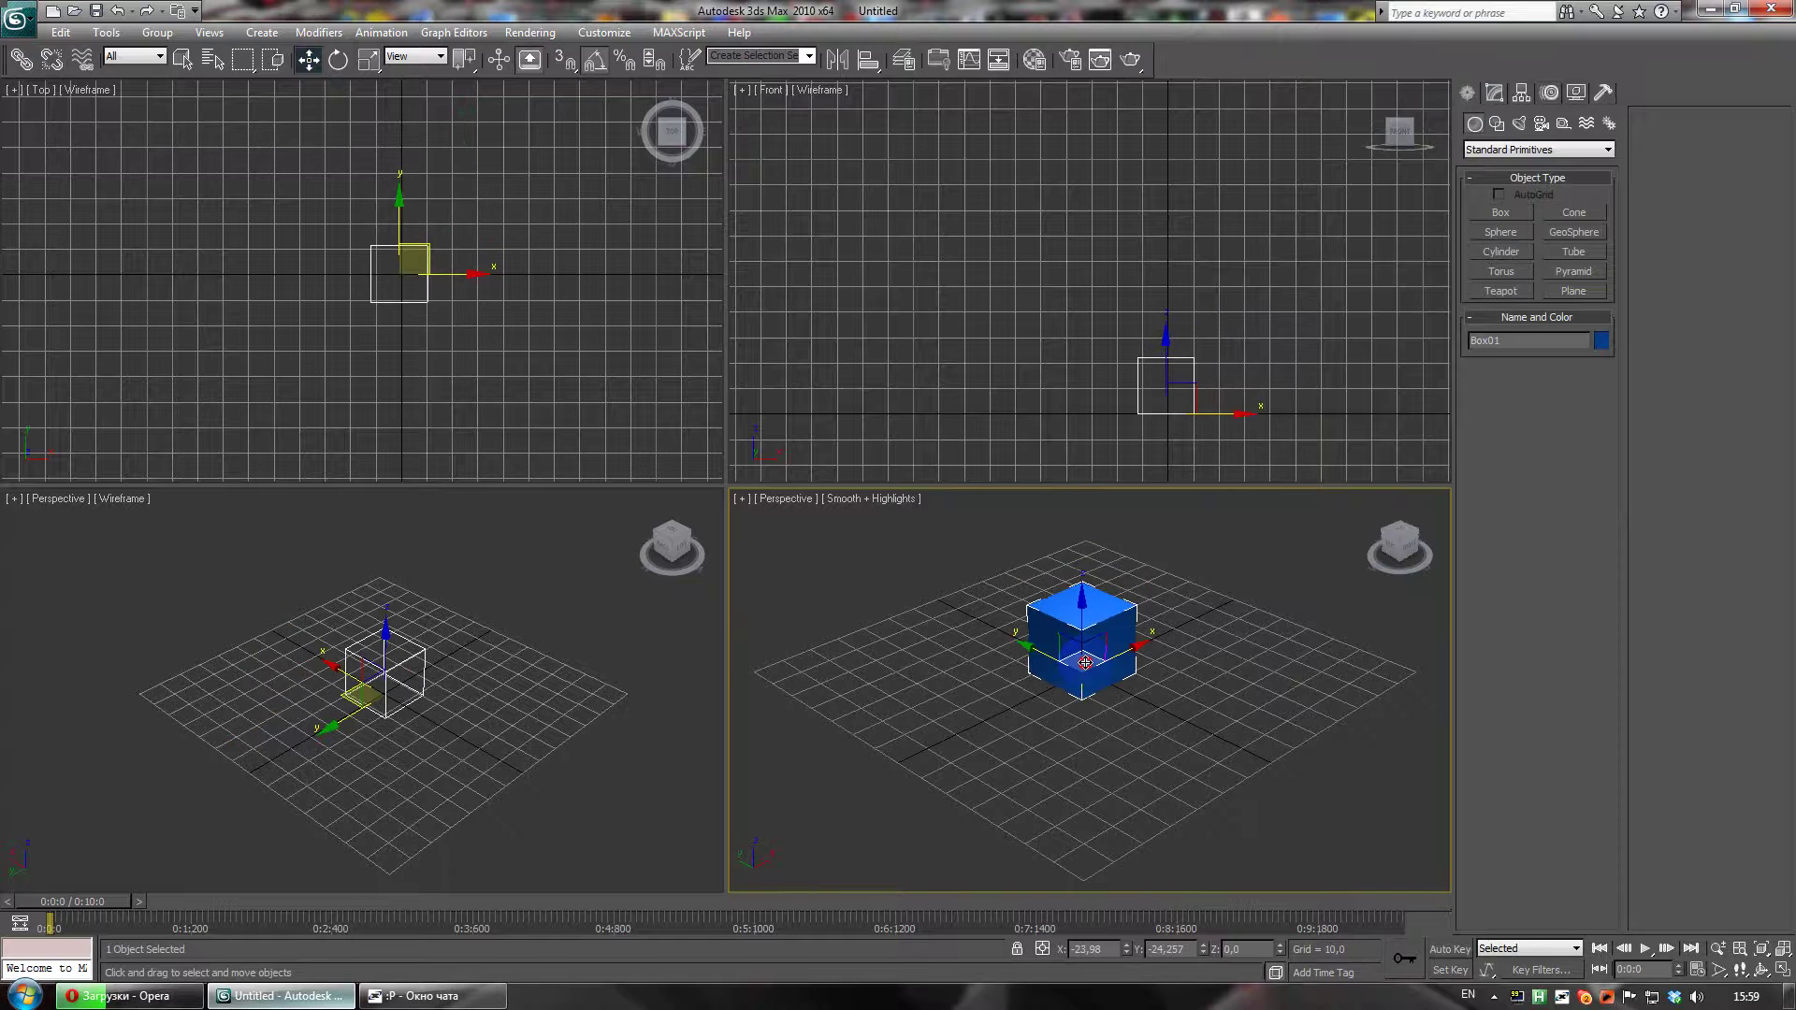
pyautogui.moveTo(1309, 626); pyautogui.dragTo(1292, 626, button='middle')
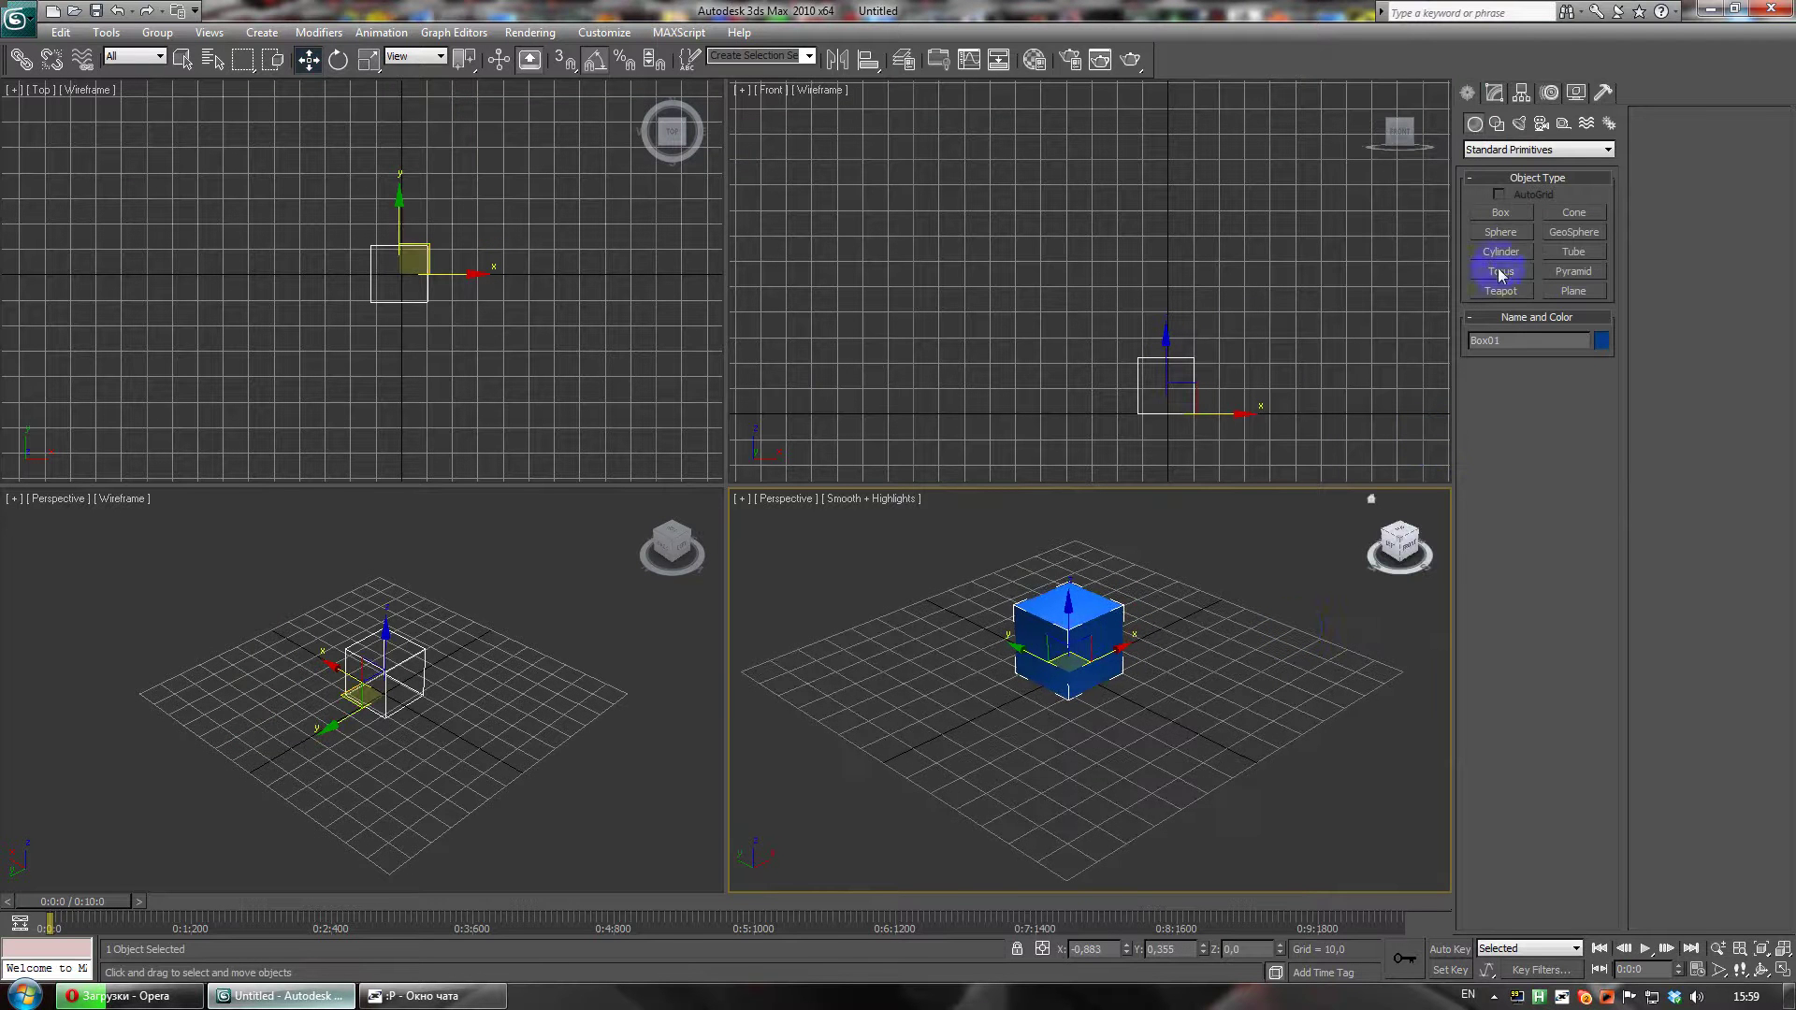
# - Create a standard Omni light beside the cube and raise it to a Z height of about 25
pyautogui.click(1520, 125)
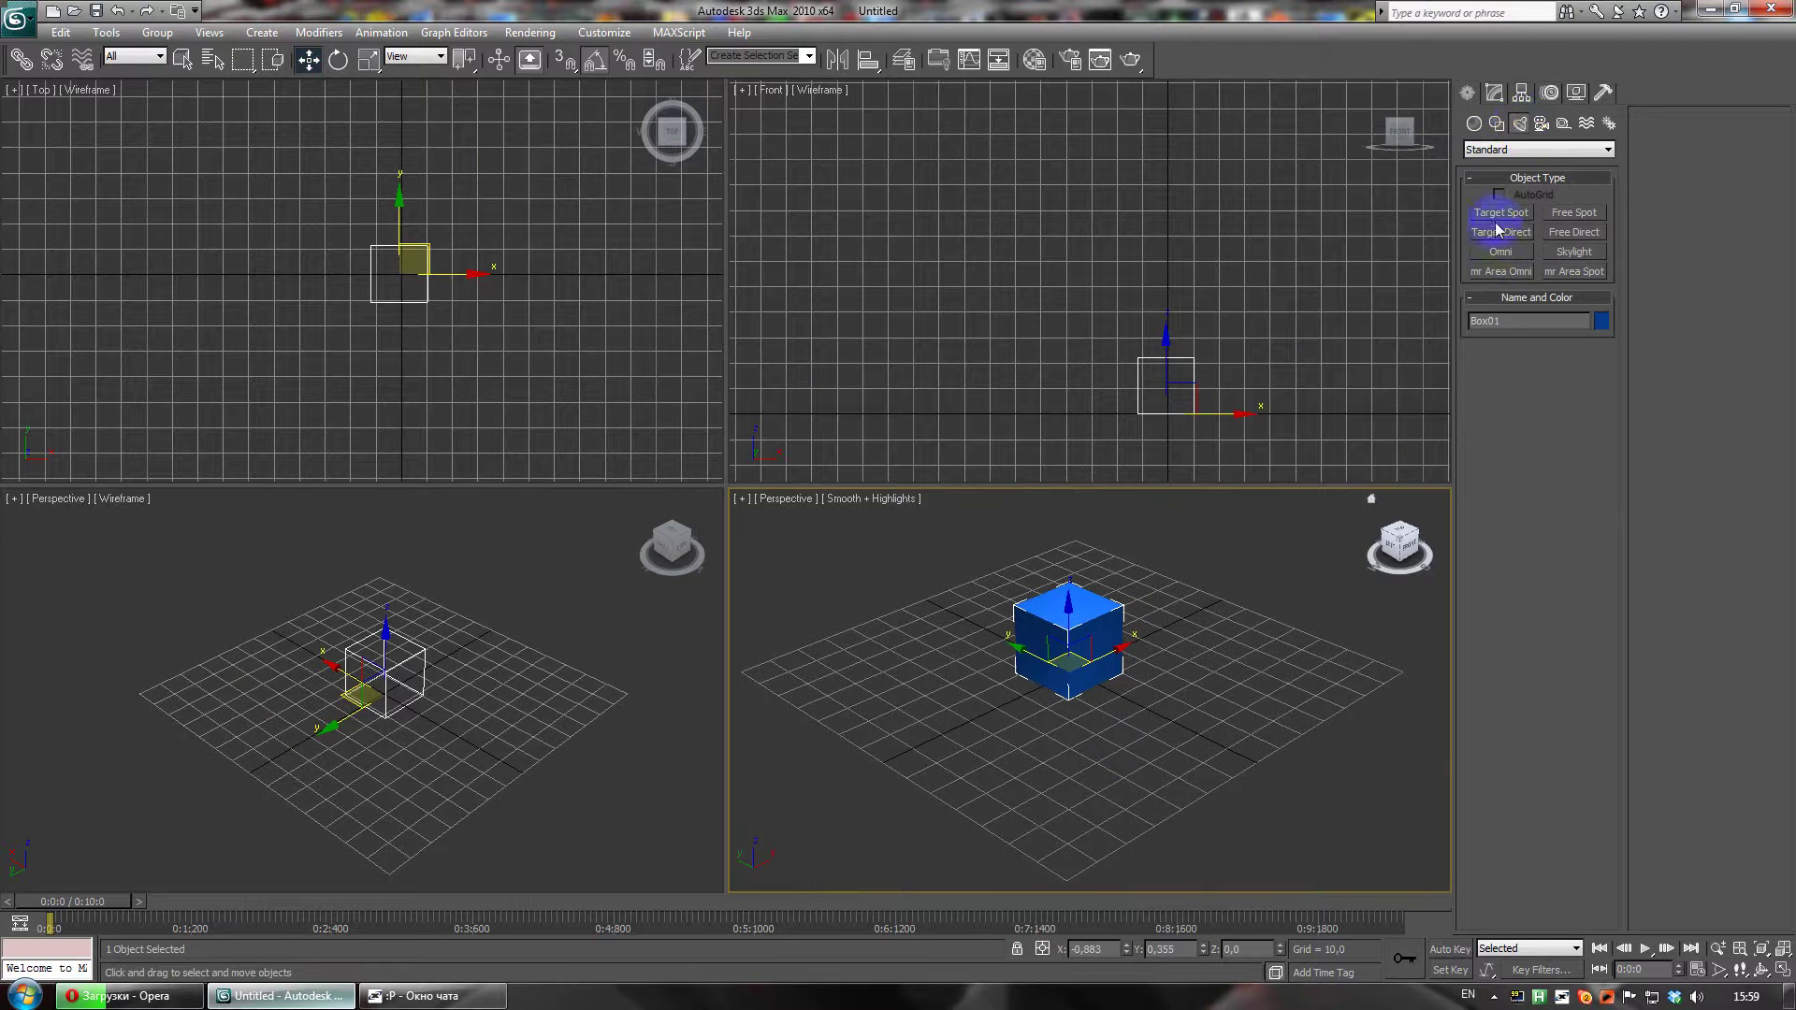
pyautogui.click(1500, 151)
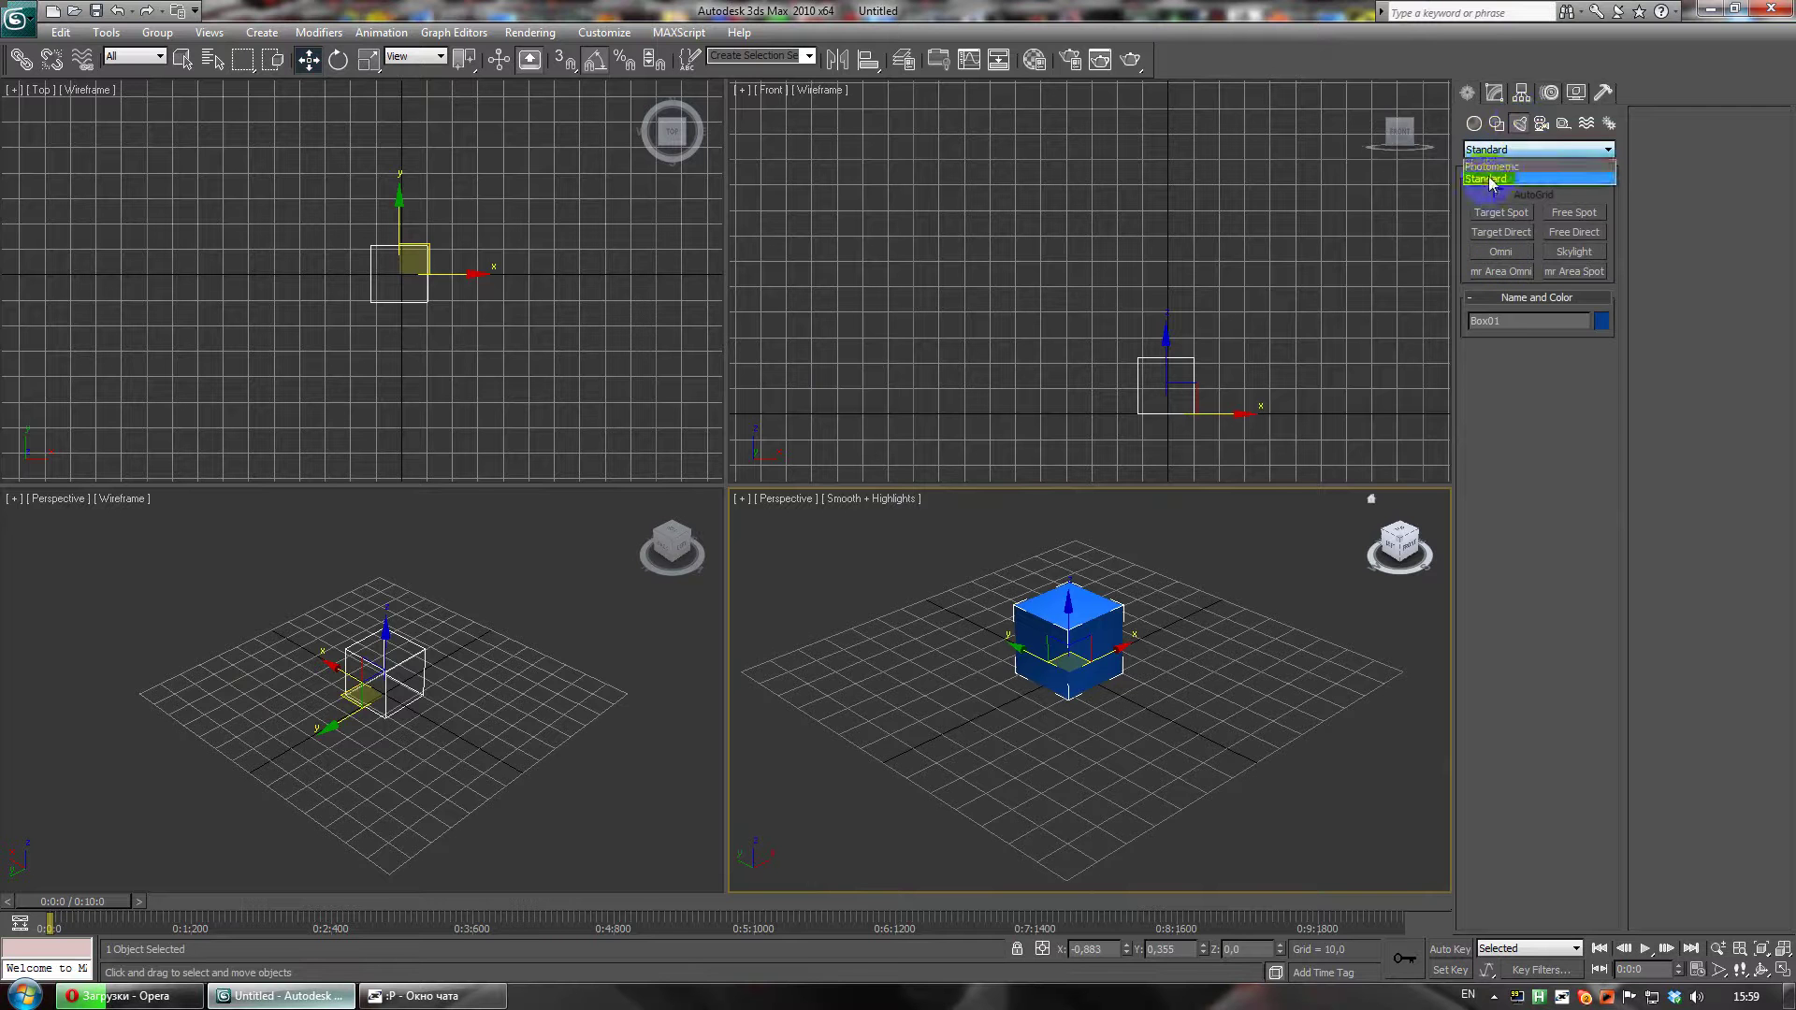
pyautogui.click(1500, 262)
pyautogui.click(1500, 252)
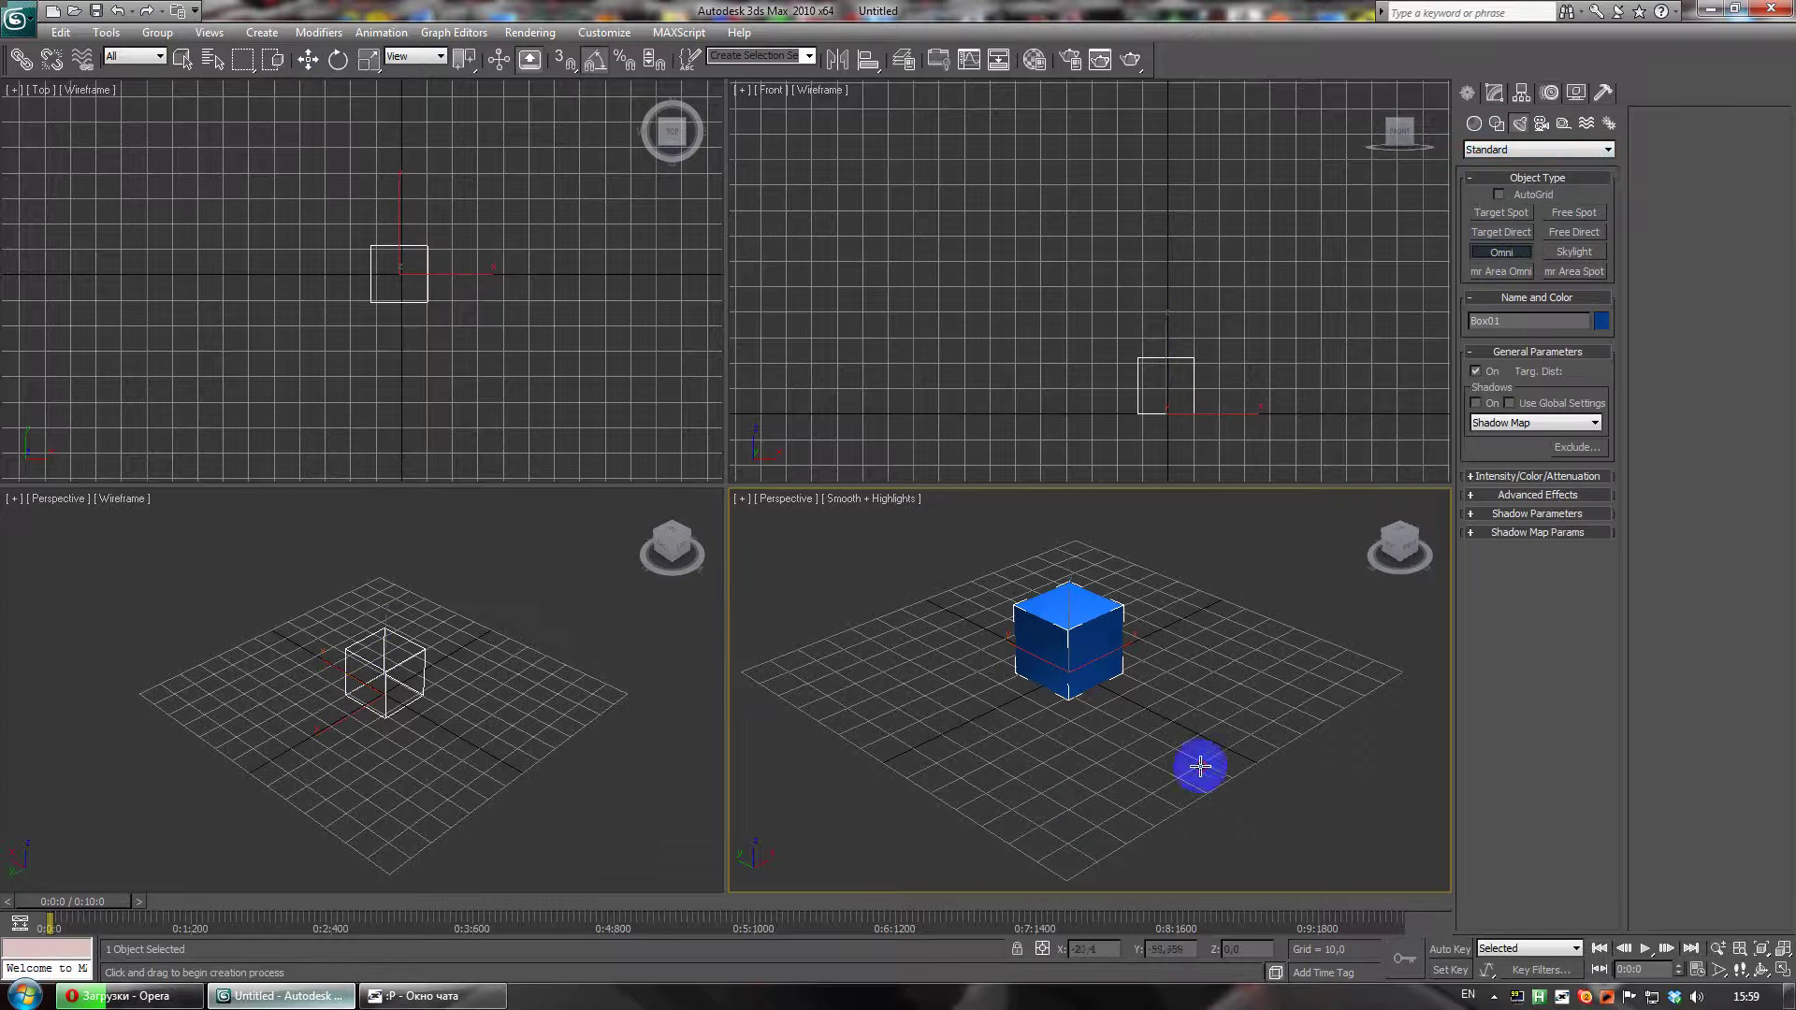
pyautogui.click(1178, 676)
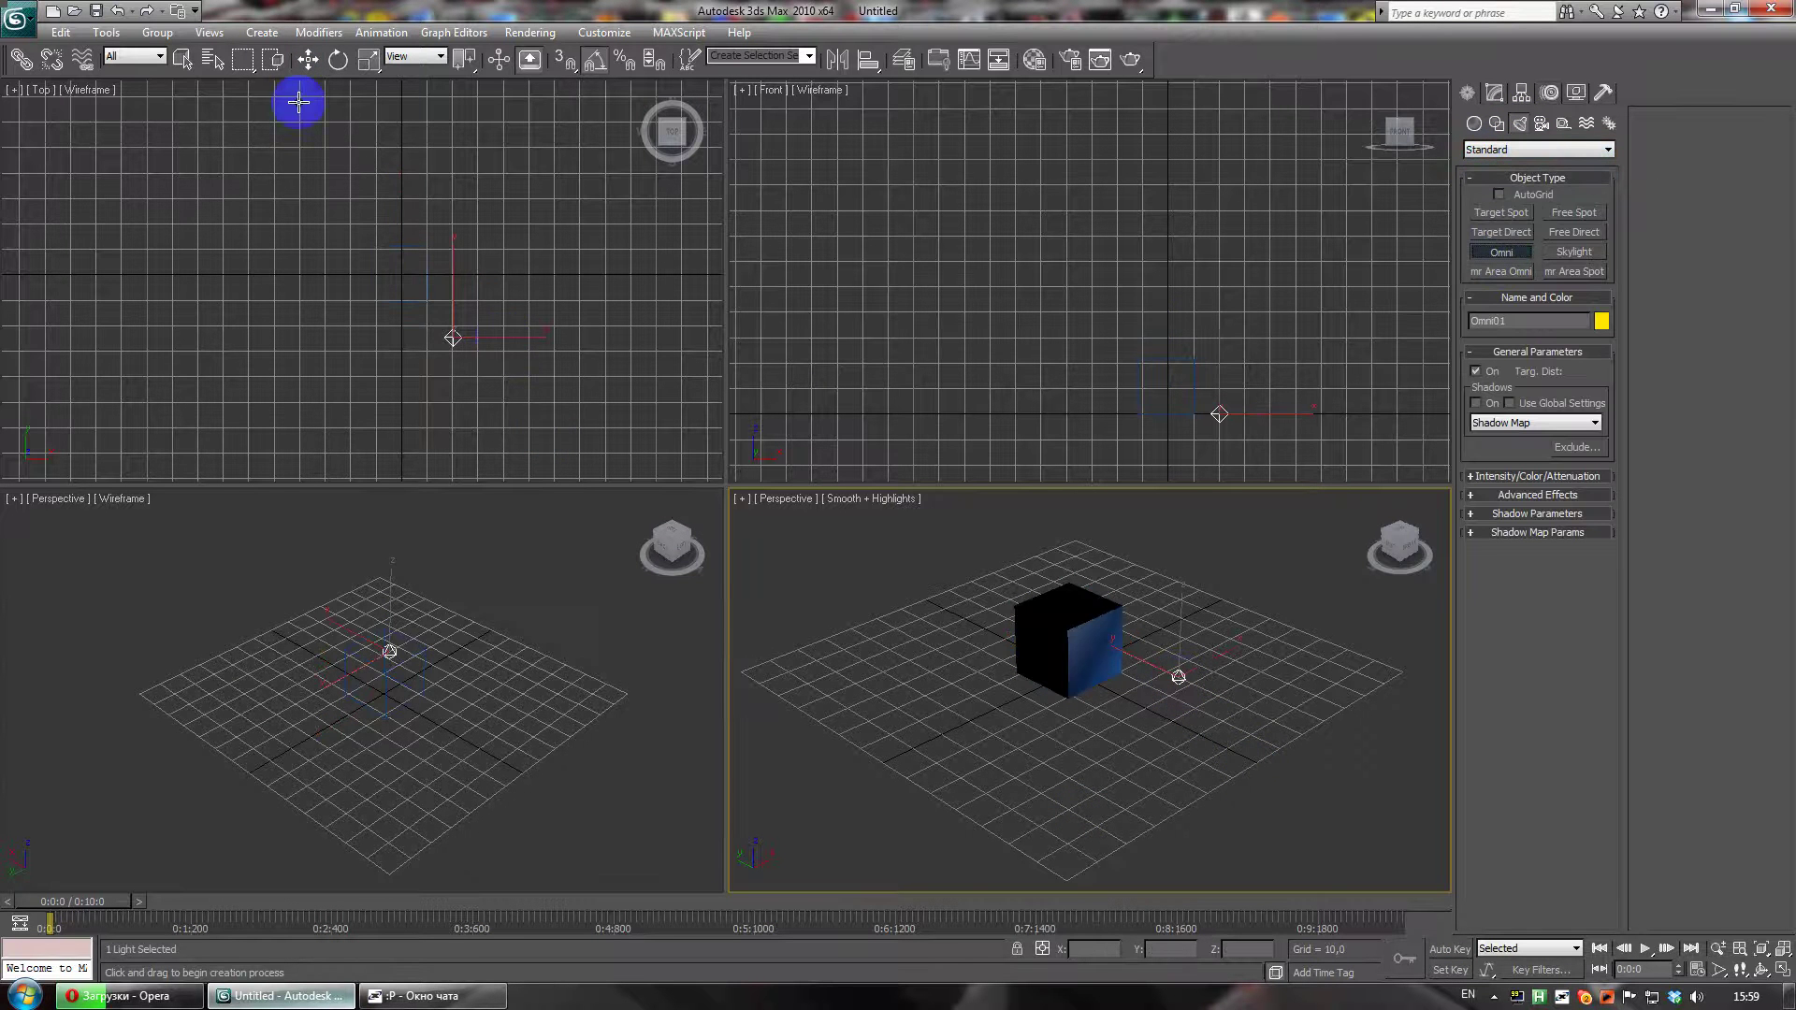
pyautogui.click(309, 60)
pyautogui.moveTo(1175, 621)
pyautogui.mouseDown()
pyautogui.moveTo(1166, 557)
pyautogui.moveTo(1148, 613)
pyautogui.moveTo(1102, 584)
pyautogui.moveTo(1175, 547)
pyautogui.moveTo(1142, 585)
pyautogui.moveTo(1170, 587)
pyautogui.mouseUp()
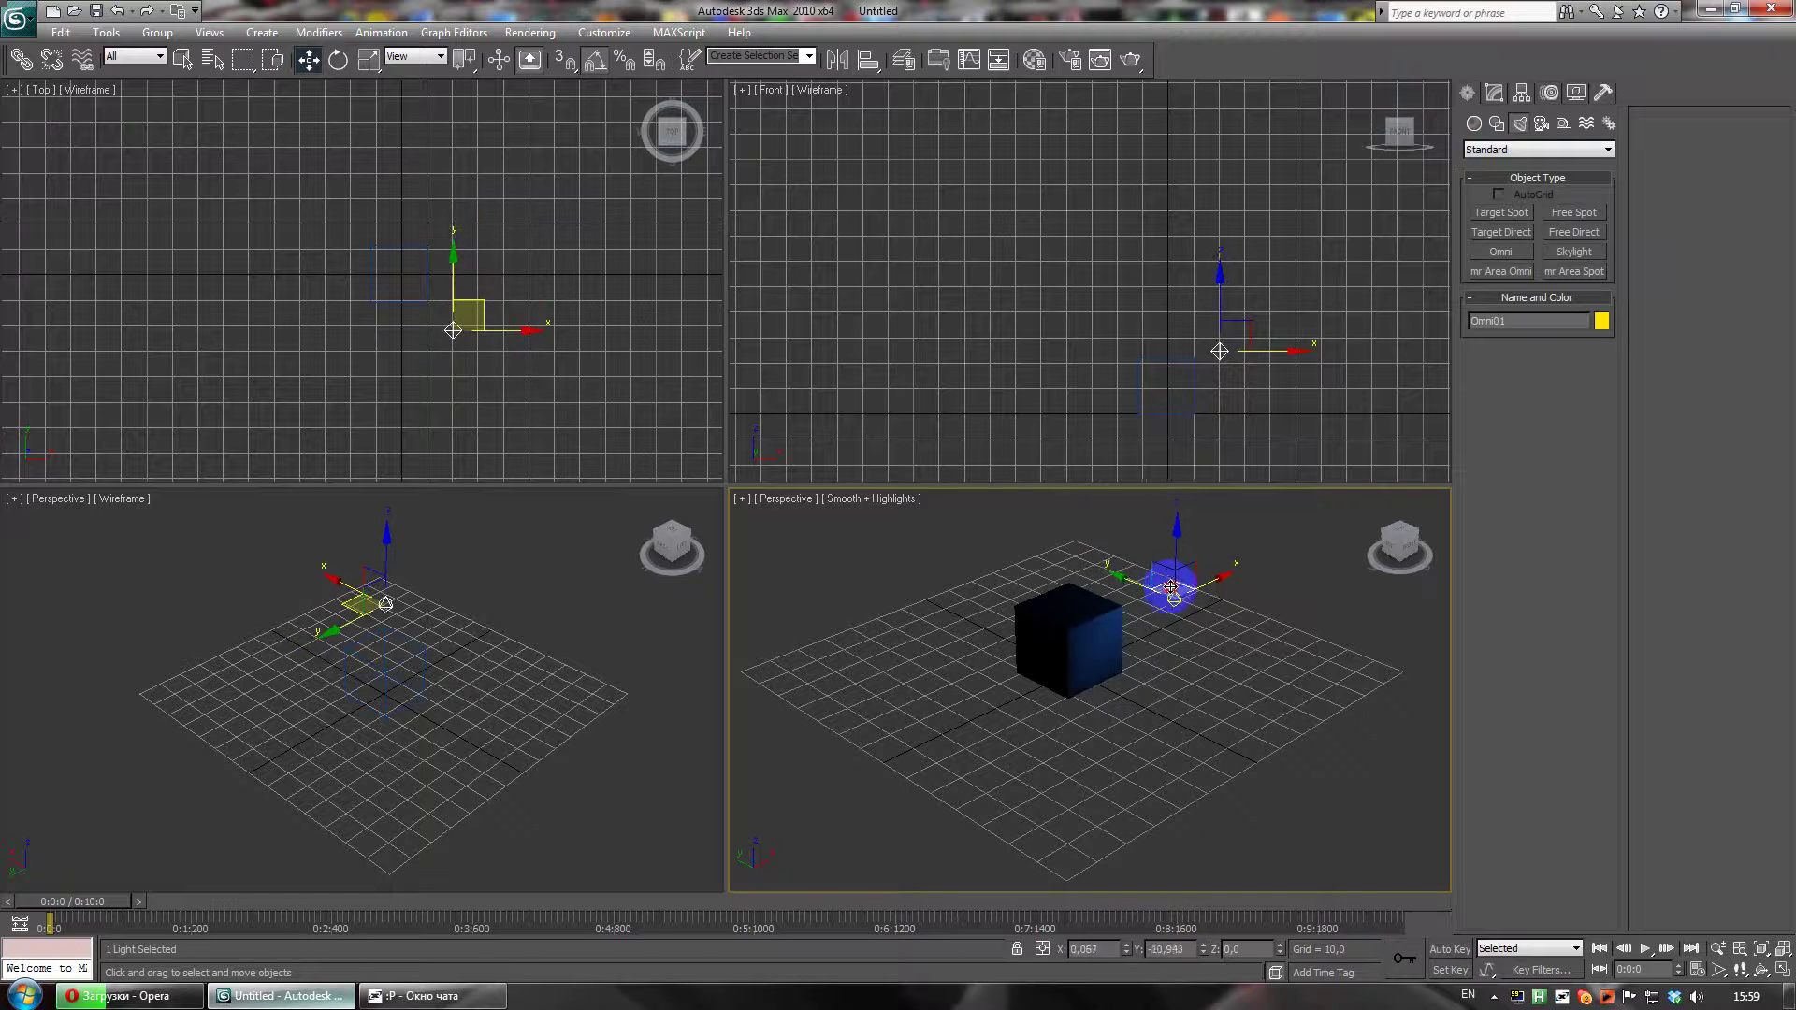
# - Copy the Omni light straight down to Z about -17, and copy that light along the X axis to about -29
pyautogui.moveTo(1242, 564); pyautogui.dragTo(1182, 694, button='middle')
pyautogui.scroll(3, 1222, 566)
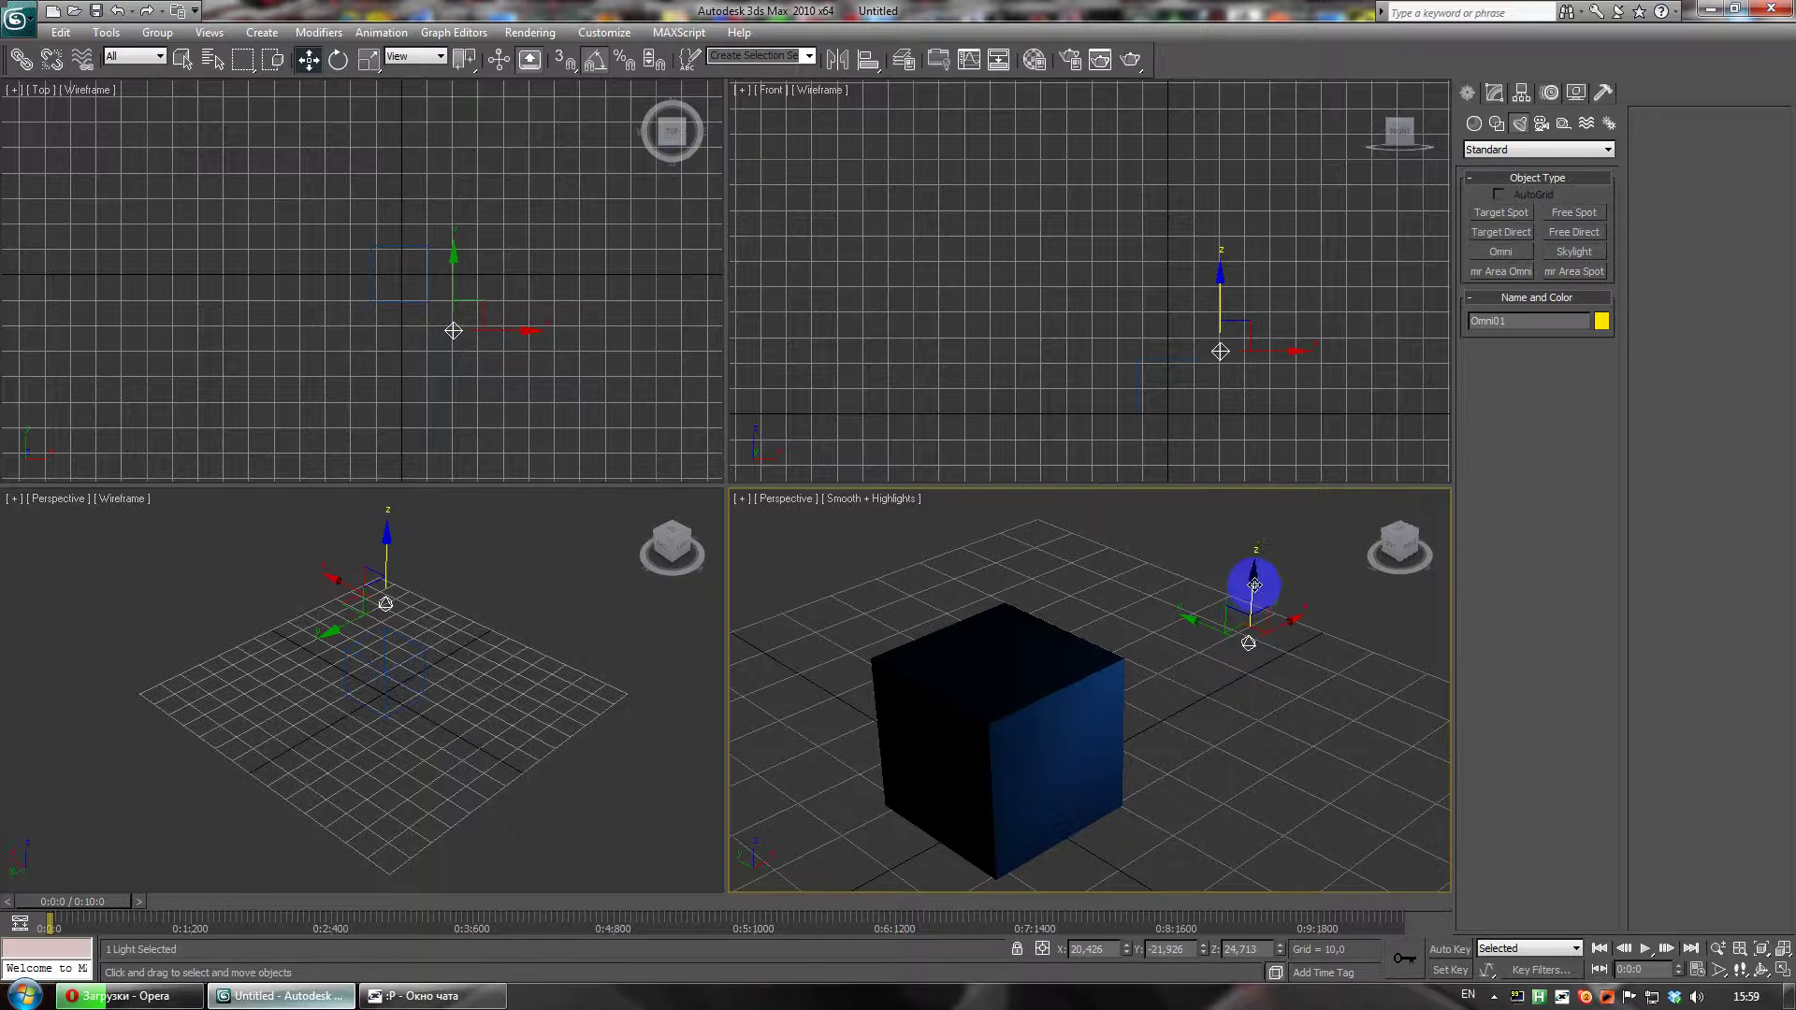
pyautogui.moveTo(1255, 585)
pyautogui.keyDown('shift'); pyautogui.mouseDown()
pyautogui.moveTo(1230, 842)
pyautogui.moveTo(1274, 828)
pyautogui.mouseUp(); pyautogui.keyUp('shift')
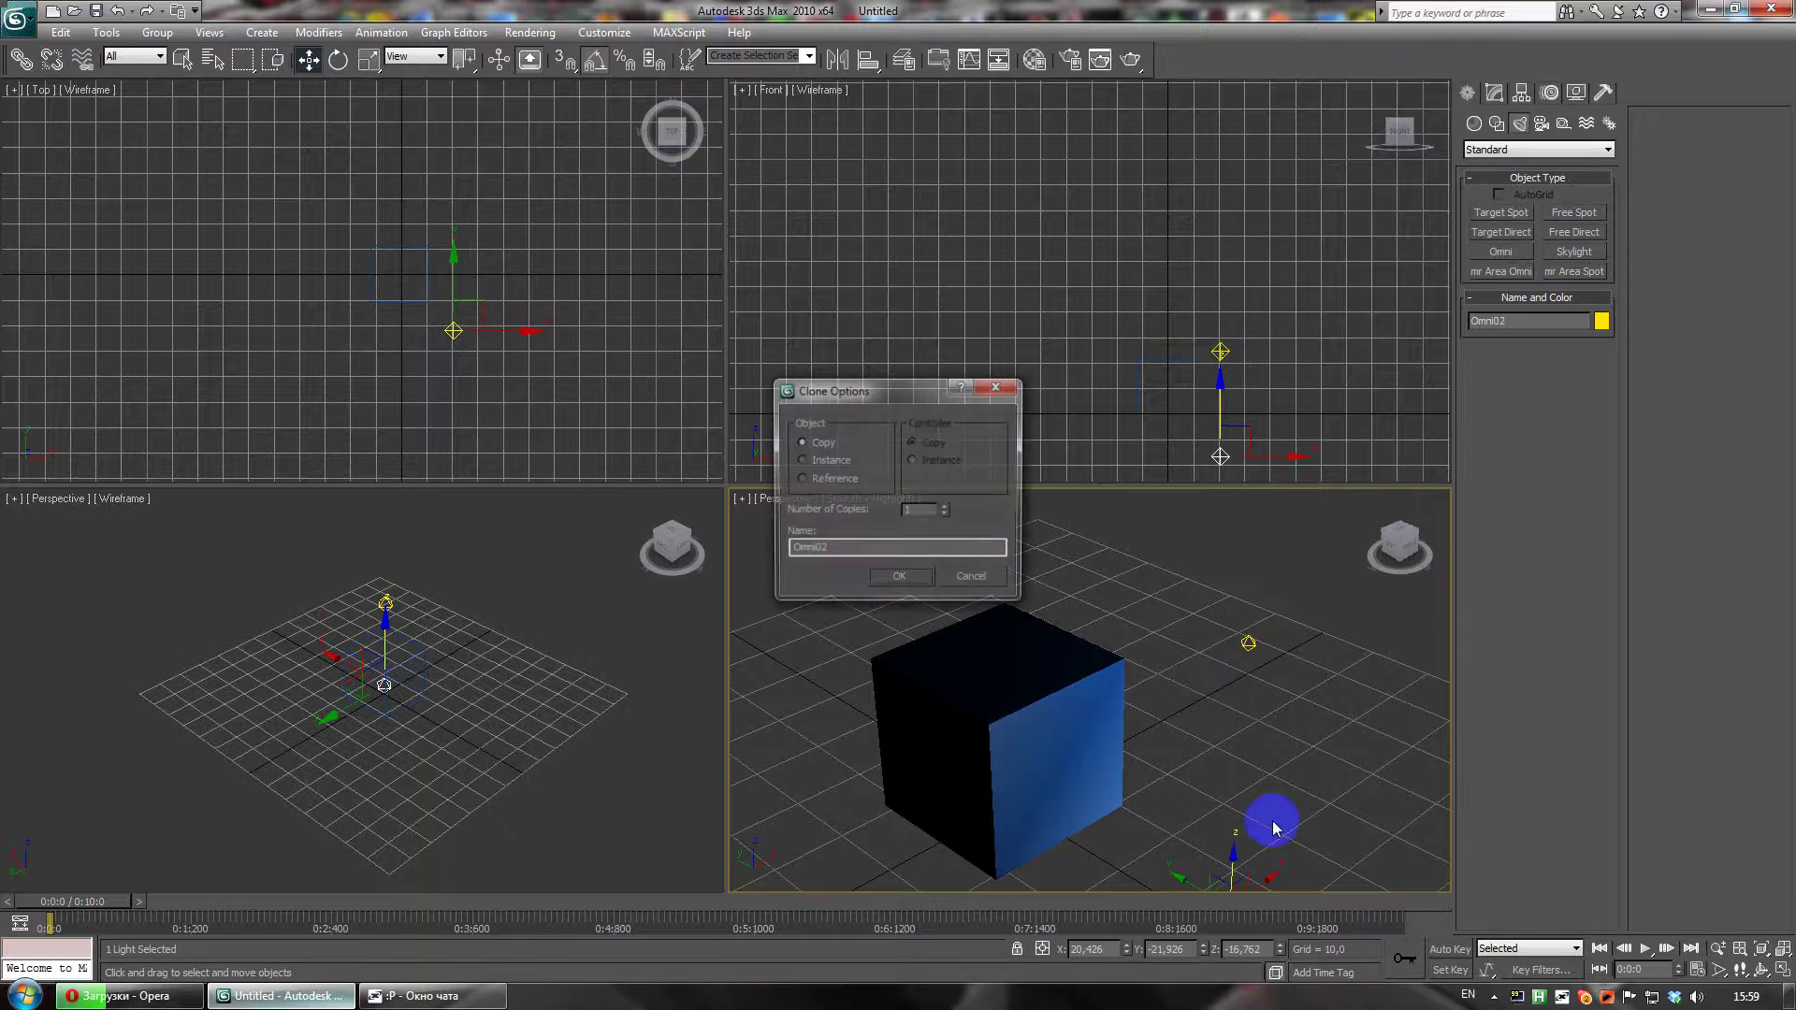
pyautogui.click(901, 576)
pyautogui.moveTo(1199, 725)
pyautogui.mouseDown(button='middle')
pyautogui.moveTo(1206, 589)
pyautogui.moveTo(1211, 631)
pyautogui.mouseUp(button='middle')
pyautogui.keyDown('shift'); pyautogui.moveTo(1262, 779); pyautogui.dragTo(923, 914); pyautogui.keyUp('shift')
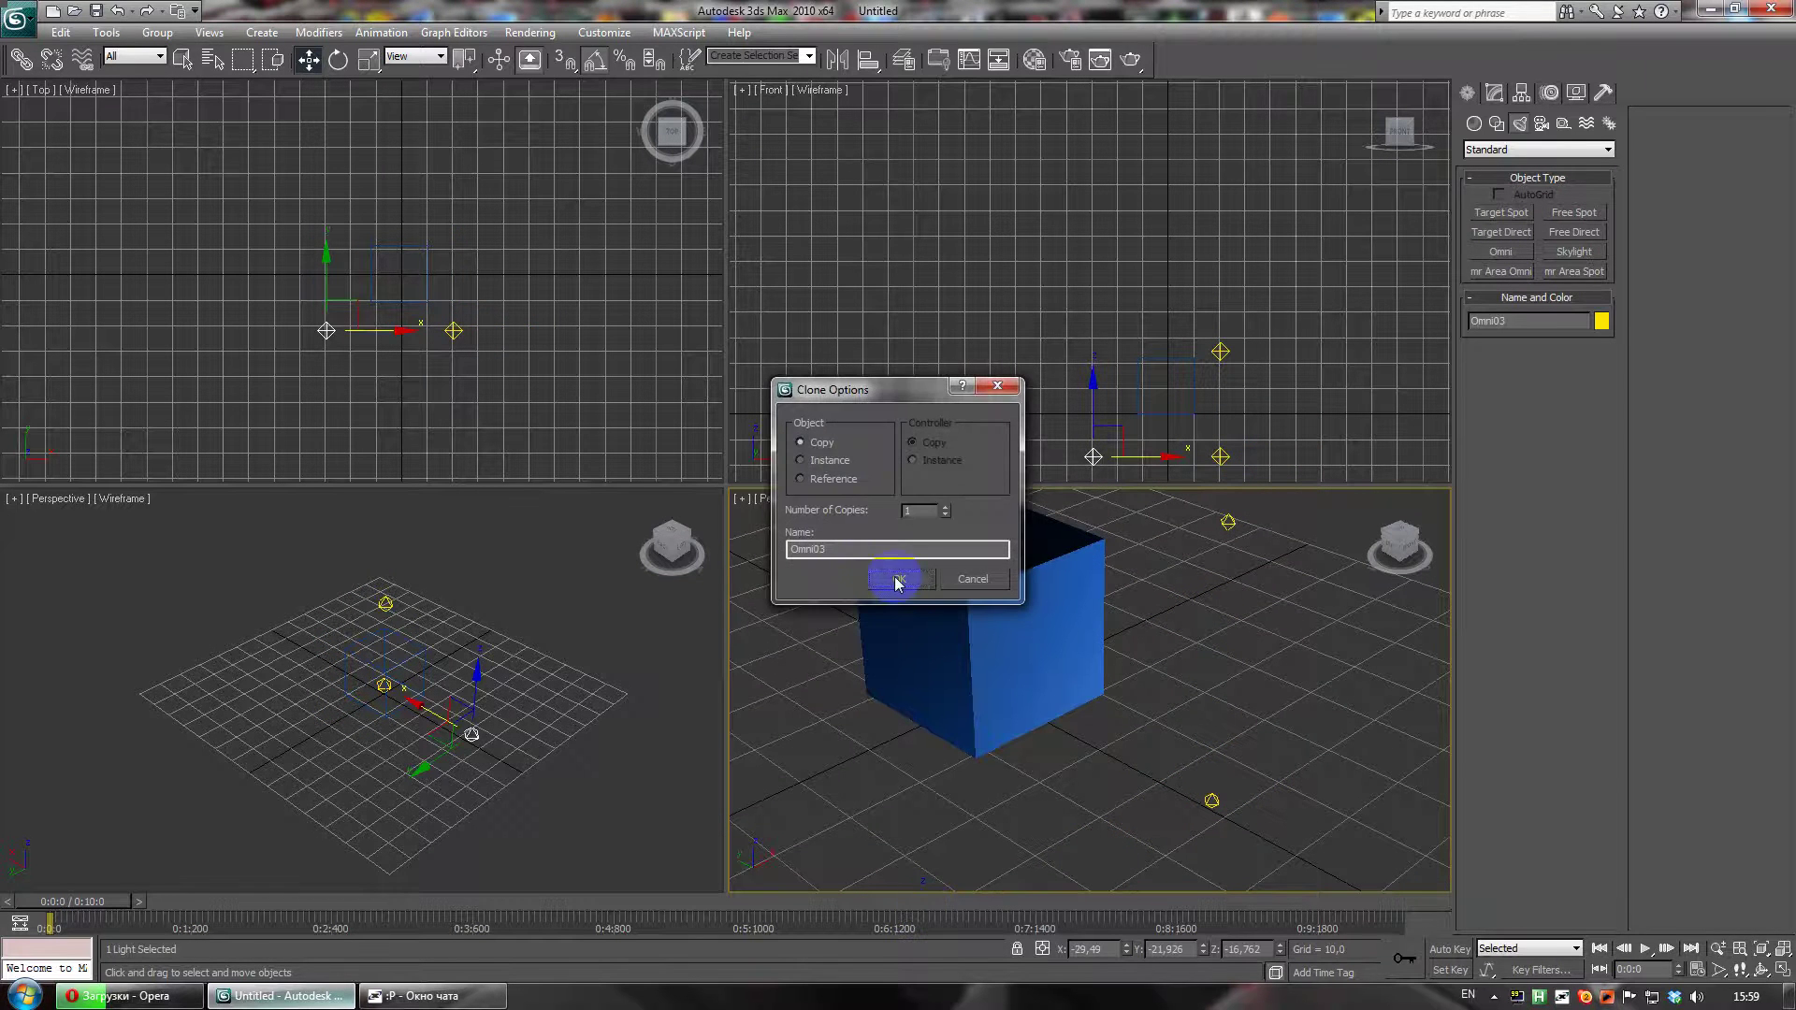
pyautogui.click(898, 580)
# - Copy the newest Omni light along the Y axis to about 75, and copy that one upward to Z about 41
pyautogui.moveTo(985, 736); pyautogui.dragTo(1074, 629, button='middle')
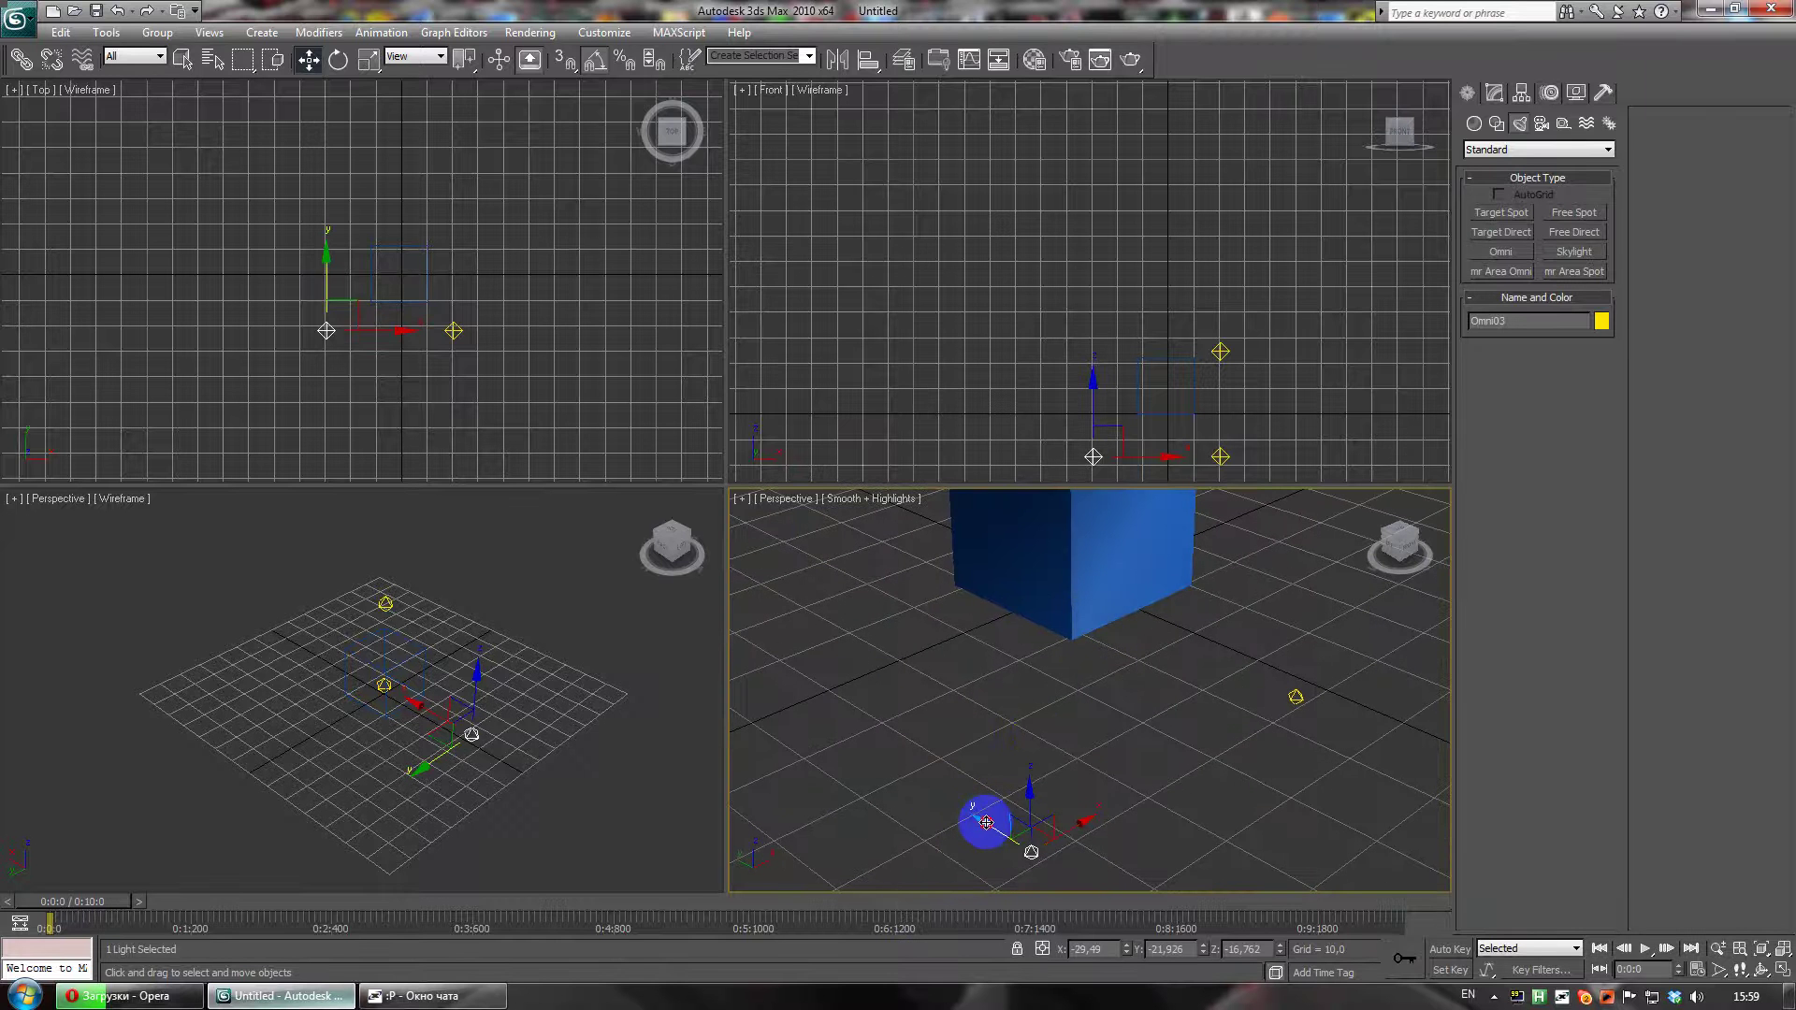
pyautogui.keyDown('shift'); pyautogui.moveTo(986, 822); pyautogui.dragTo(482, 593); pyautogui.keyUp('shift')
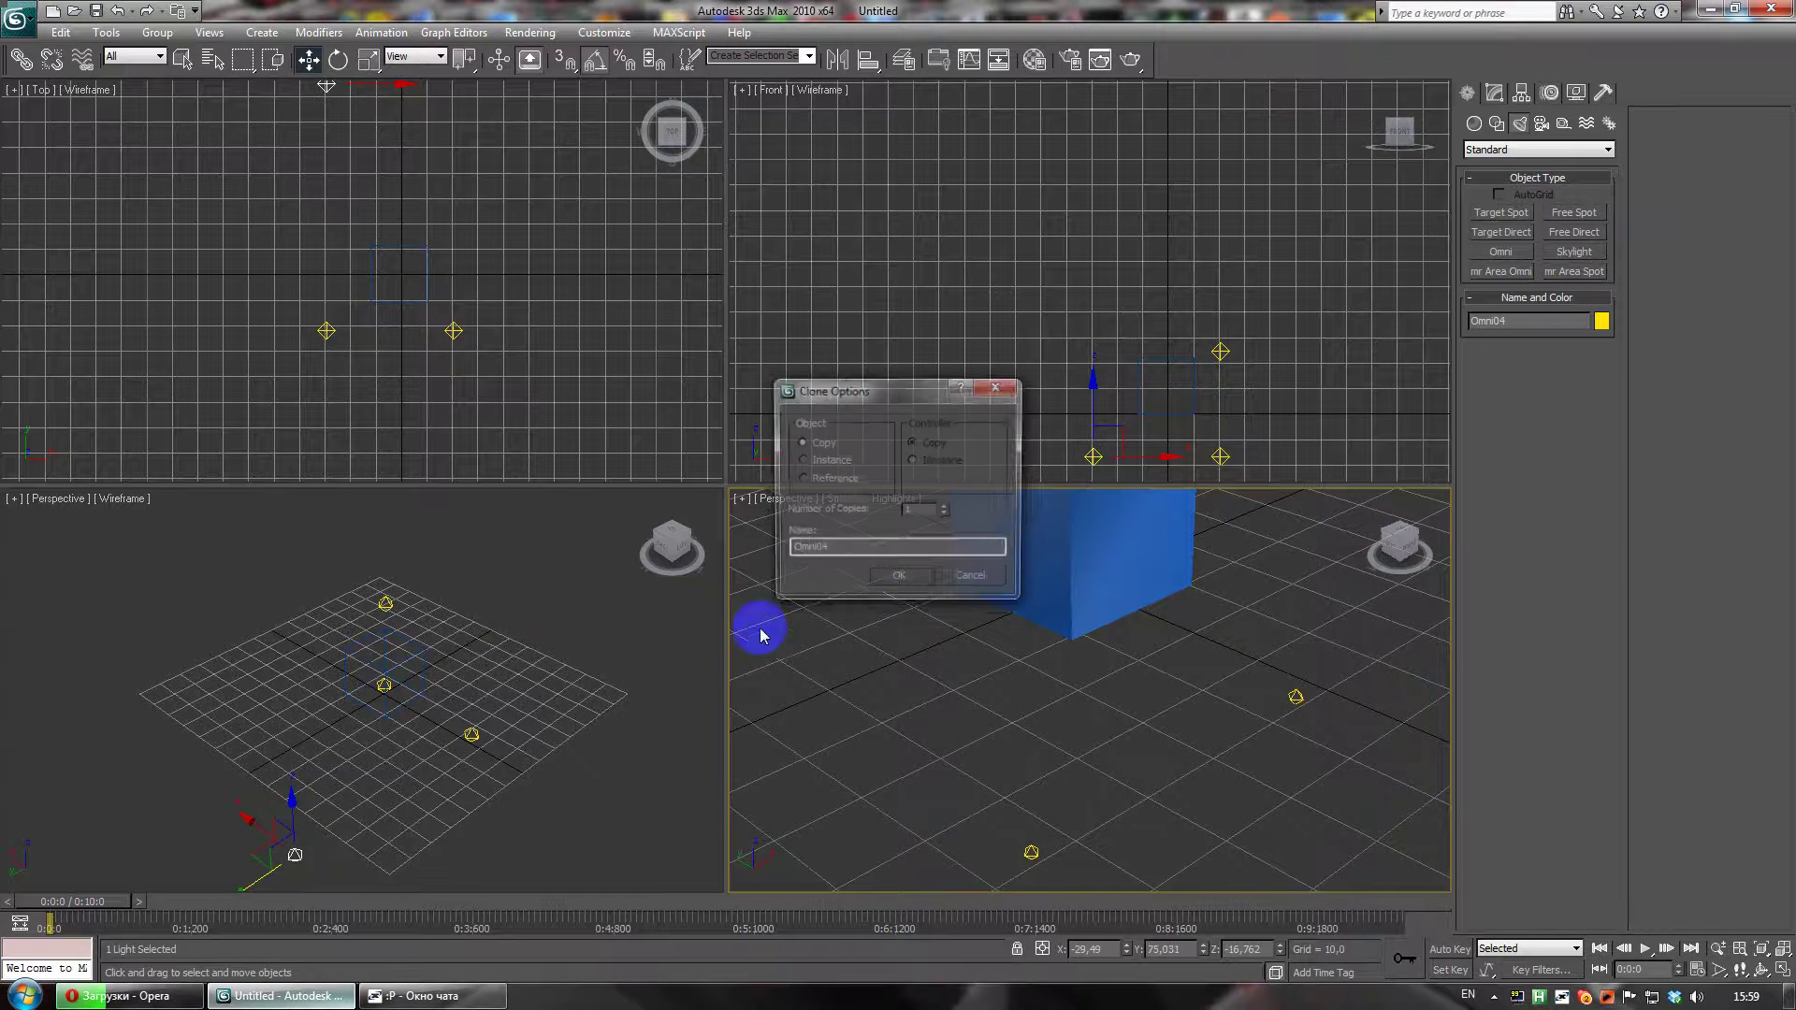
pyautogui.click(880, 578)
pyautogui.moveTo(870, 621); pyautogui.dragTo(1070, 766, button='middle')
pyautogui.scroll(2, 833, 721)
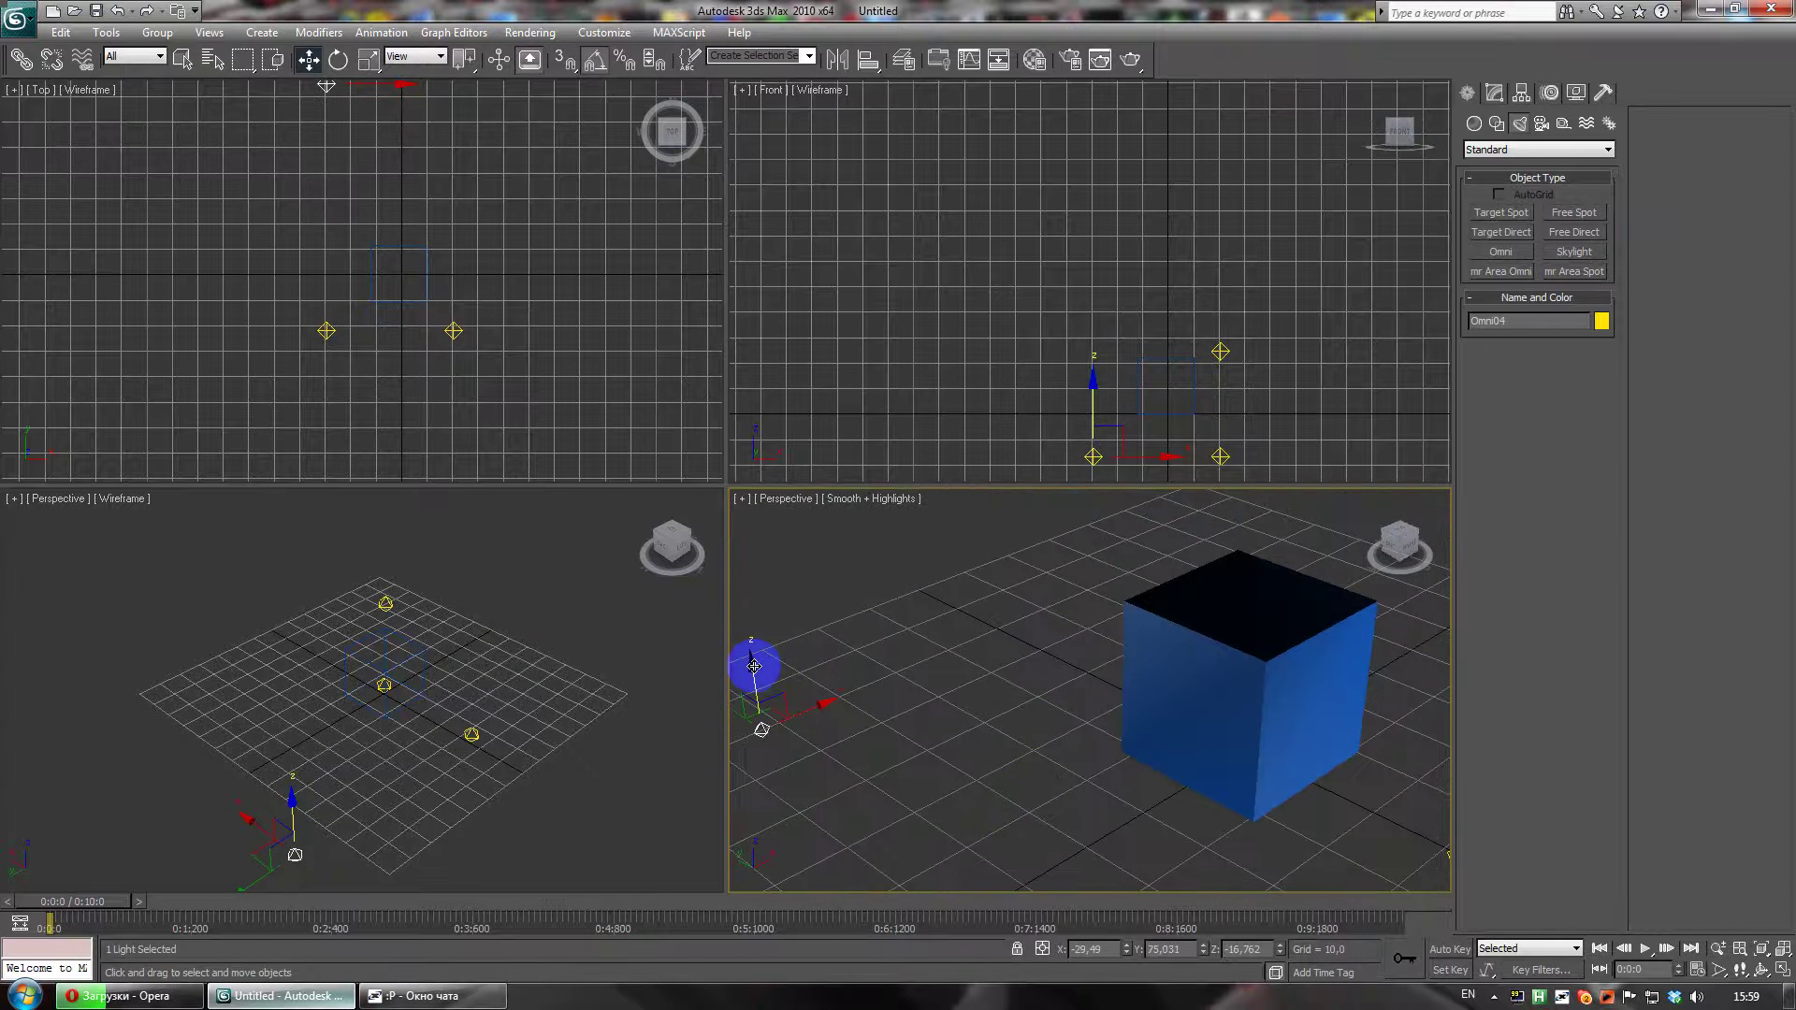
pyautogui.moveTo(754, 666)
pyautogui.keyDown('shift'); pyautogui.mouseDown()
pyautogui.moveTo(745, 209)
pyautogui.moveTo(893, 666)
pyautogui.mouseUp(); pyautogui.keyUp('shift')
pyautogui.click(900, 579)
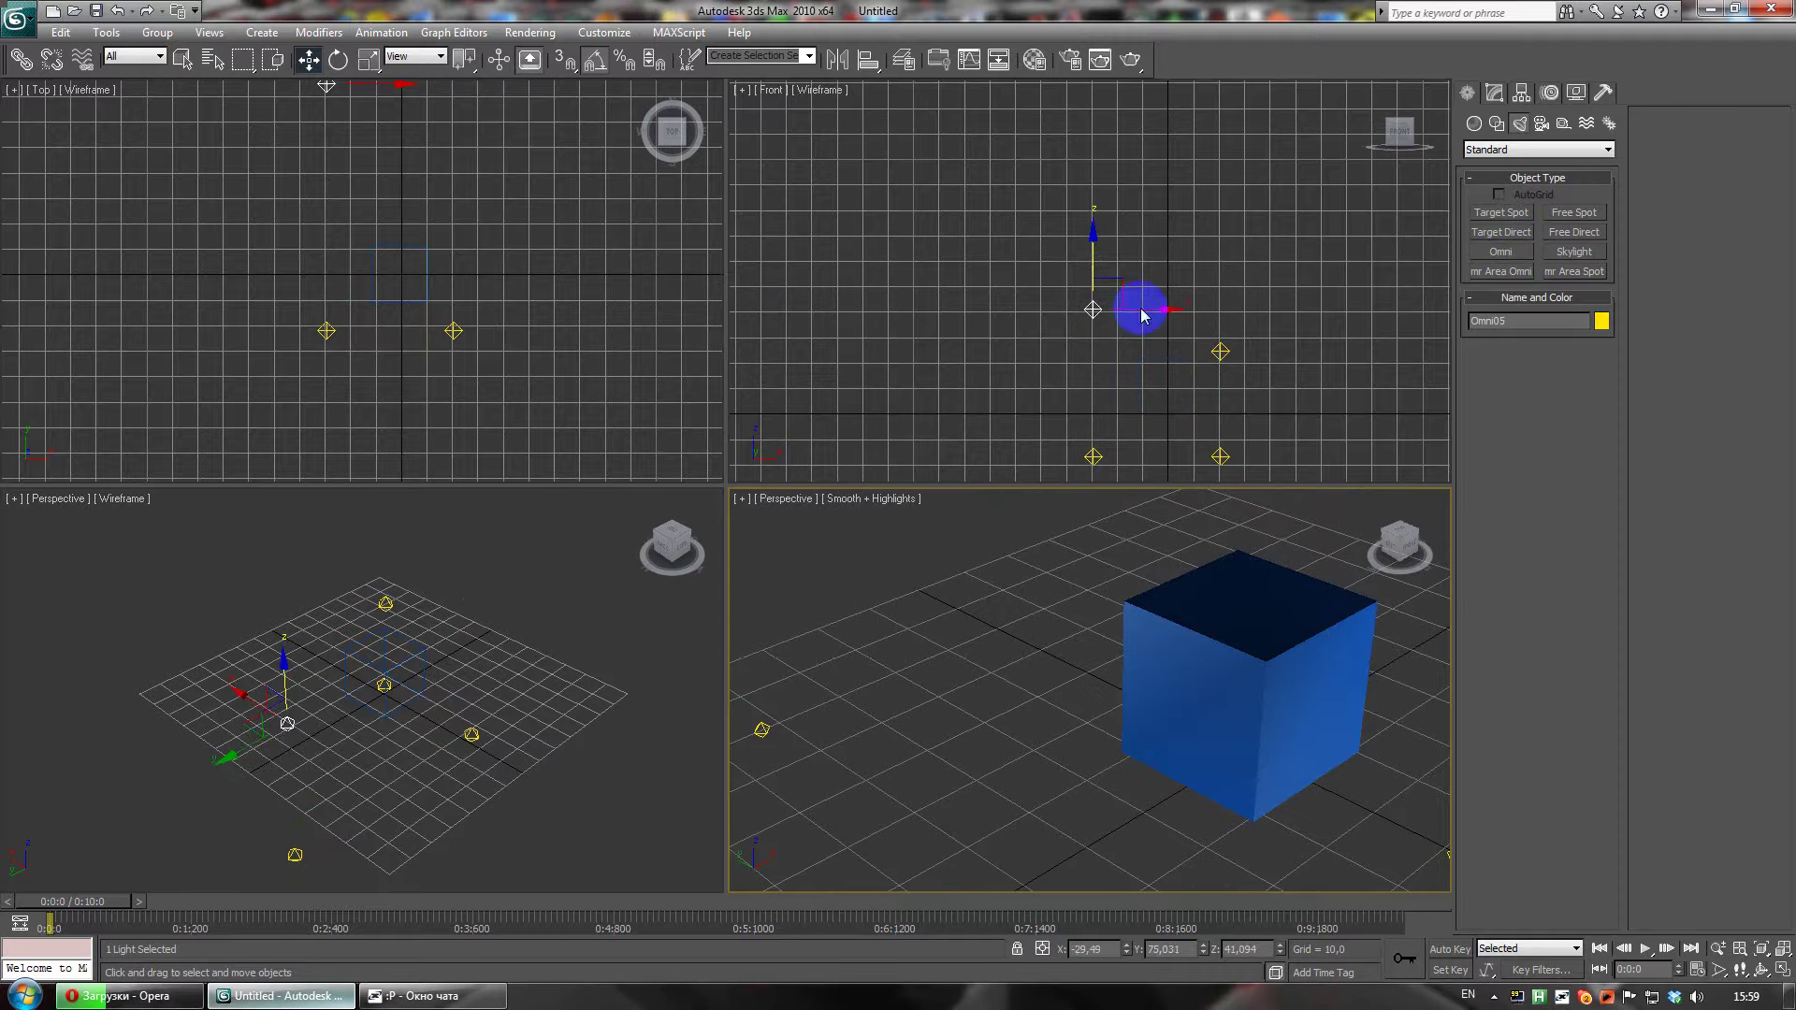
# - Move the raised Omni light near the cube's upper rear side, to about X 5, Y 32, Z 33
pyautogui.moveTo(1024, 386); pyautogui.dragTo(991, 384, button='middle')
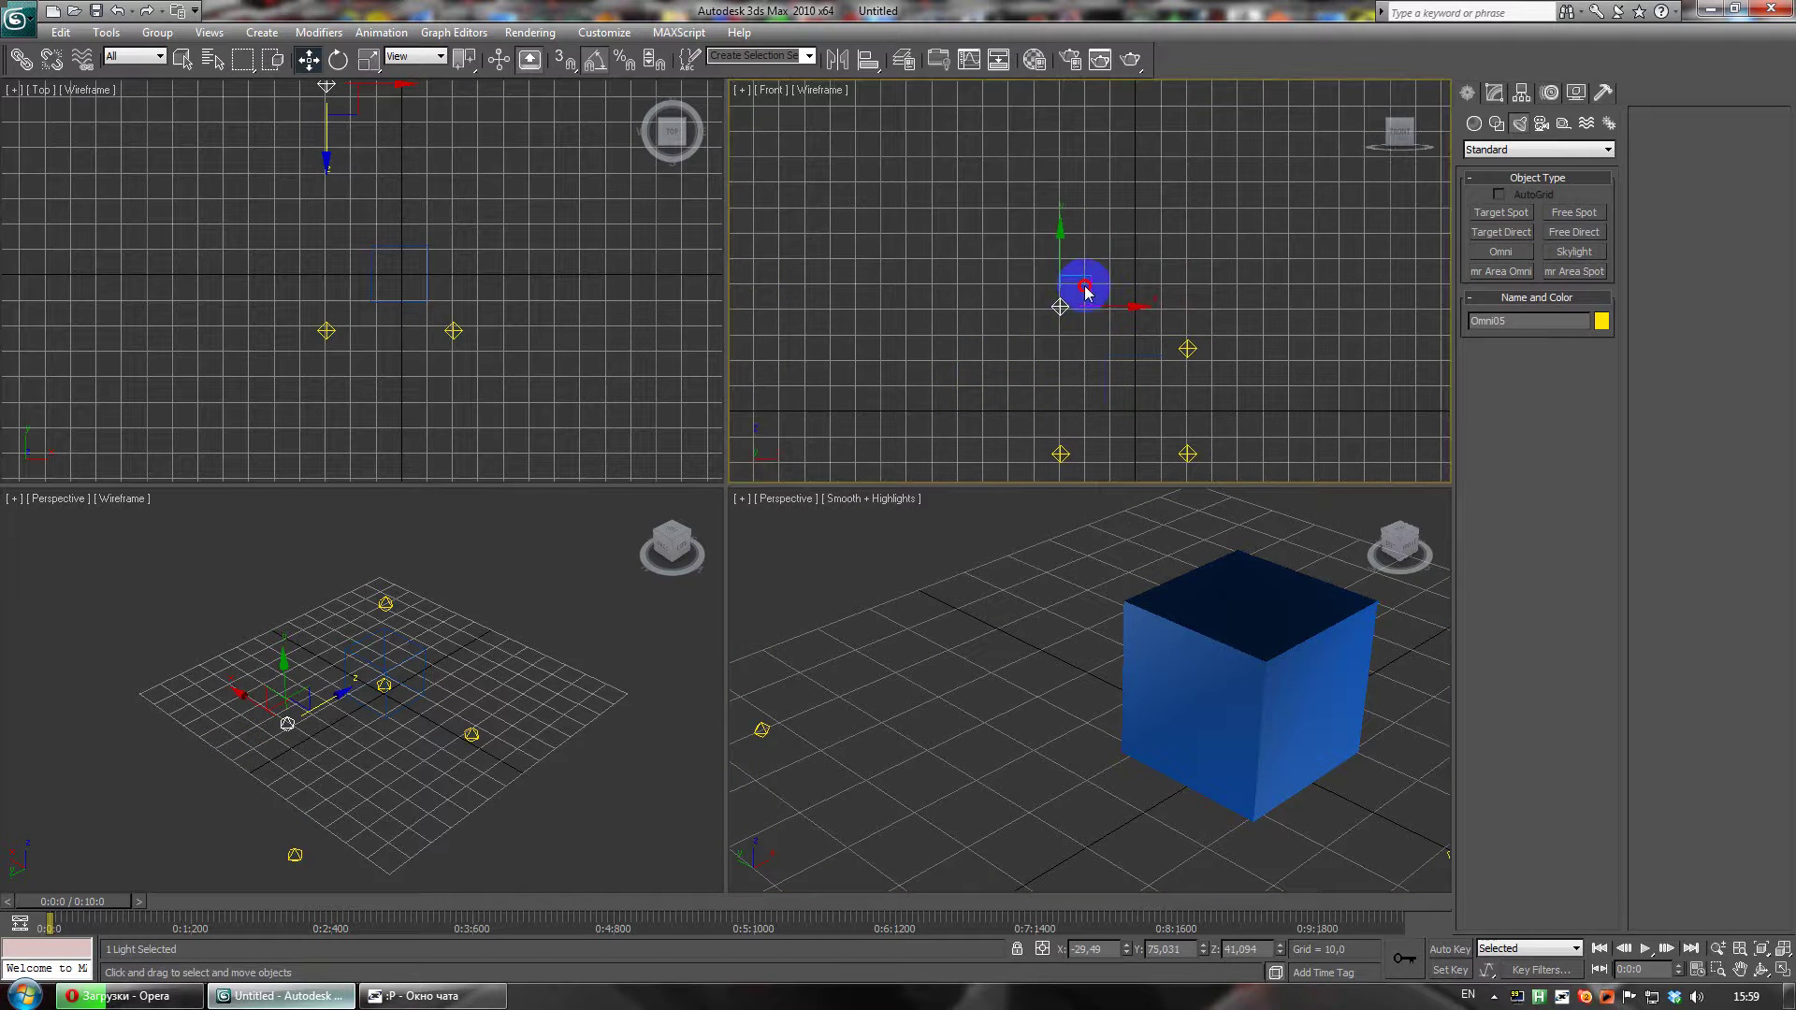
pyautogui.moveTo(1085, 292)
pyautogui.mouseDown()
pyautogui.moveTo(1056, 306)
pyautogui.moveTo(1084, 285)
pyautogui.moveTo(1131, 308)
pyautogui.moveTo(1162, 284)
pyautogui.moveTo(1138, 261)
pyautogui.moveTo(1029, 252)
pyautogui.moveTo(1083, 298)
pyautogui.mouseUp()
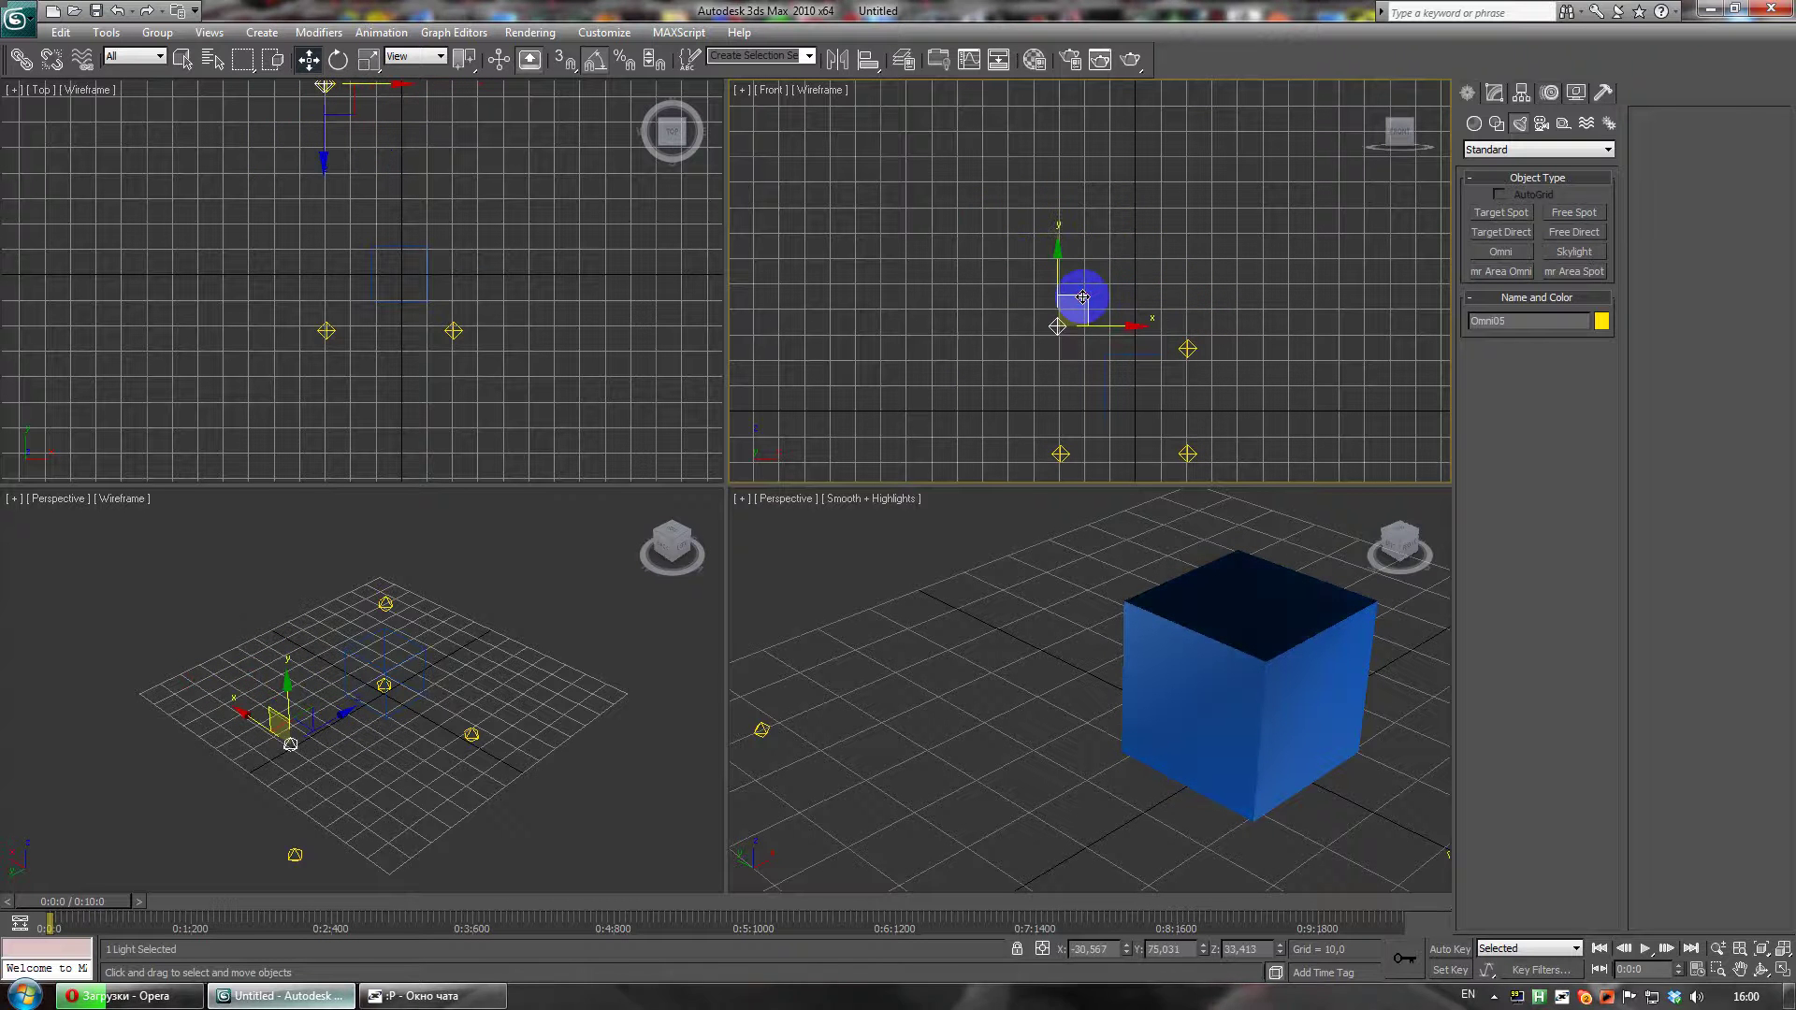
pyautogui.moveTo(332, 123); pyautogui.dragTo(341, 187, button='middle')
pyautogui.moveTo(355, 120)
pyautogui.mouseDown()
pyautogui.moveTo(370, 190)
pyautogui.moveTo(314, 204)
pyautogui.moveTo(415, 243)
pyautogui.moveTo(443, 214)
pyautogui.moveTo(497, 208)
pyautogui.moveTo(423, 229)
pyautogui.moveTo(447, 229)
pyautogui.mouseUp()
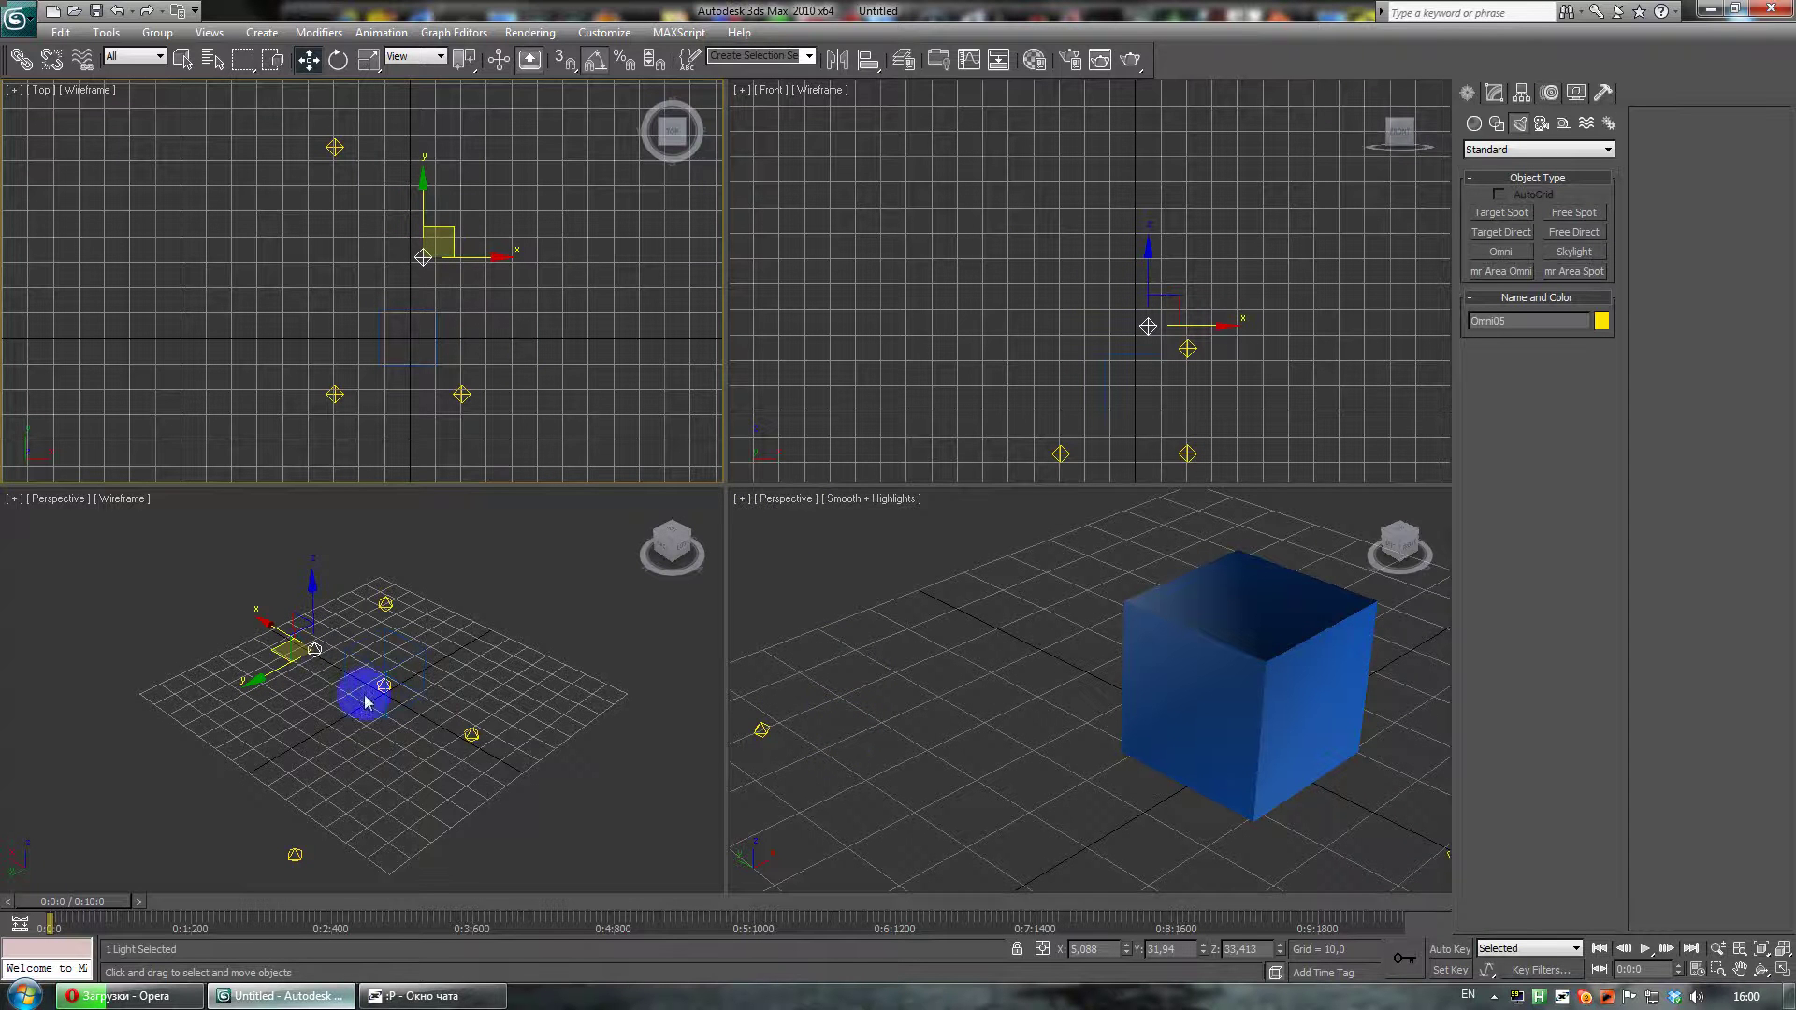
pyautogui.moveTo(369, 681); pyautogui.dragTo(348, 662, button='middle')
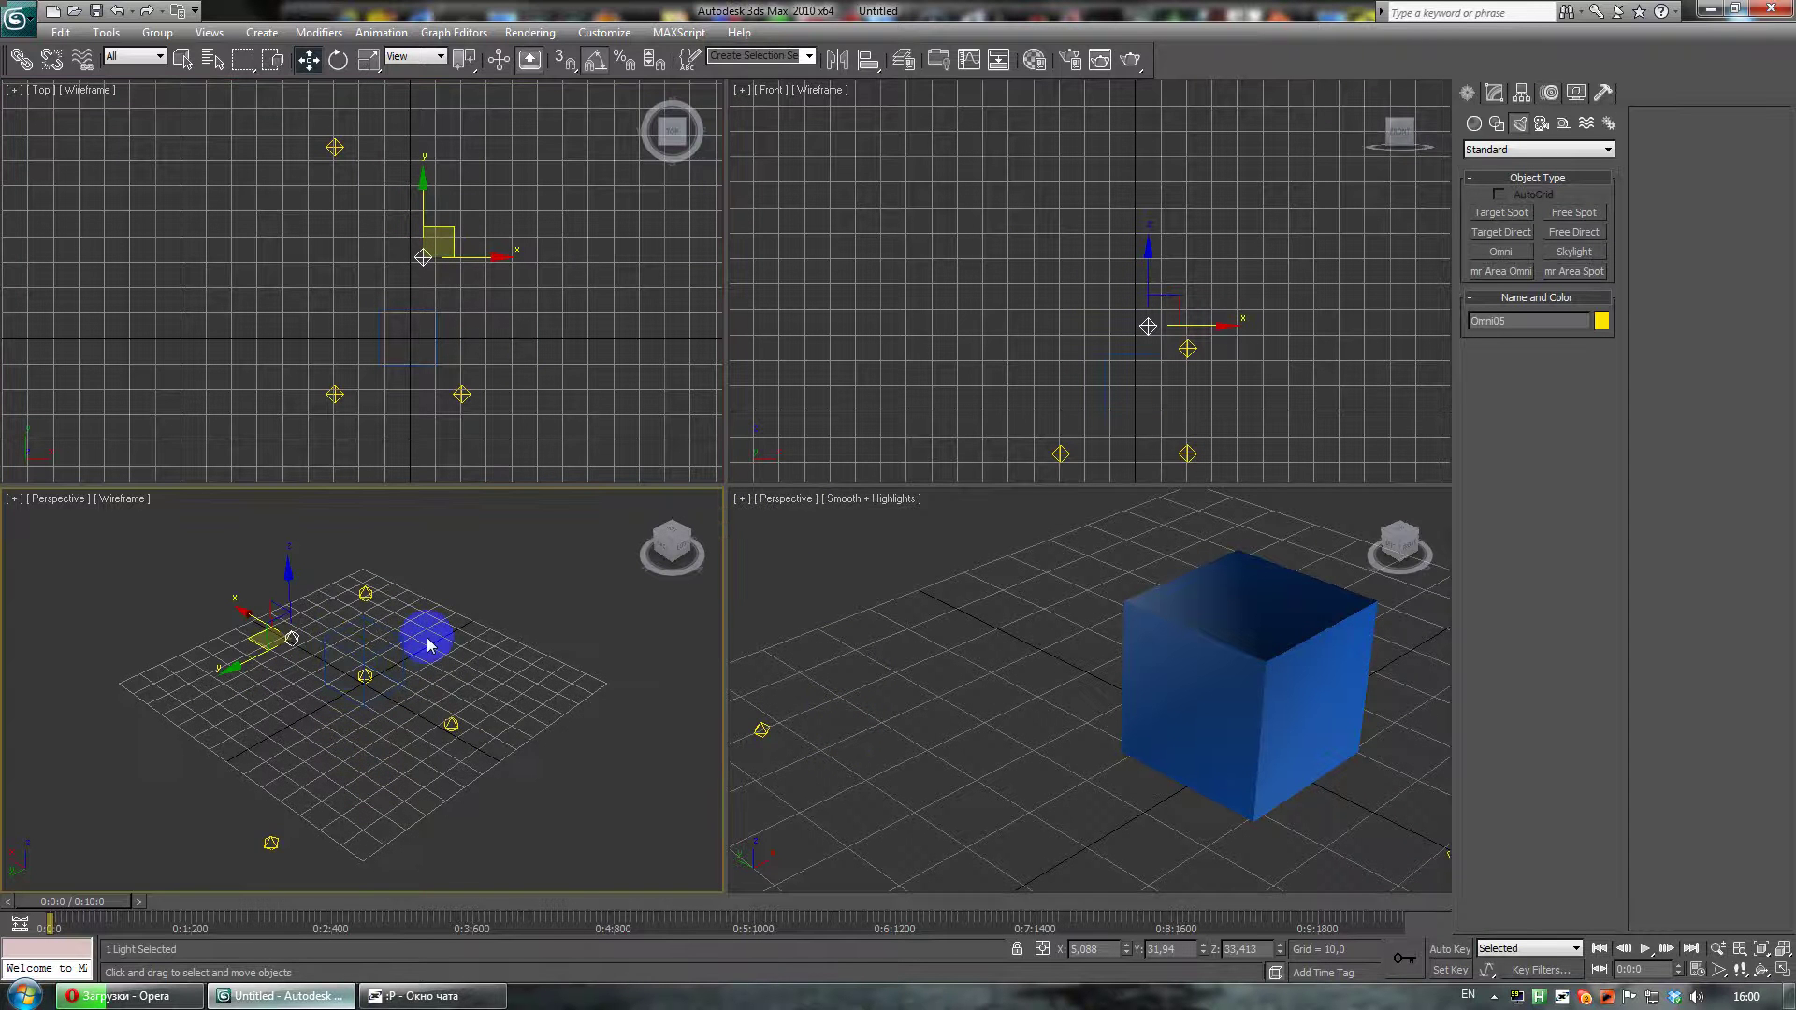
pyautogui.scroll(-5, 1088, 681)
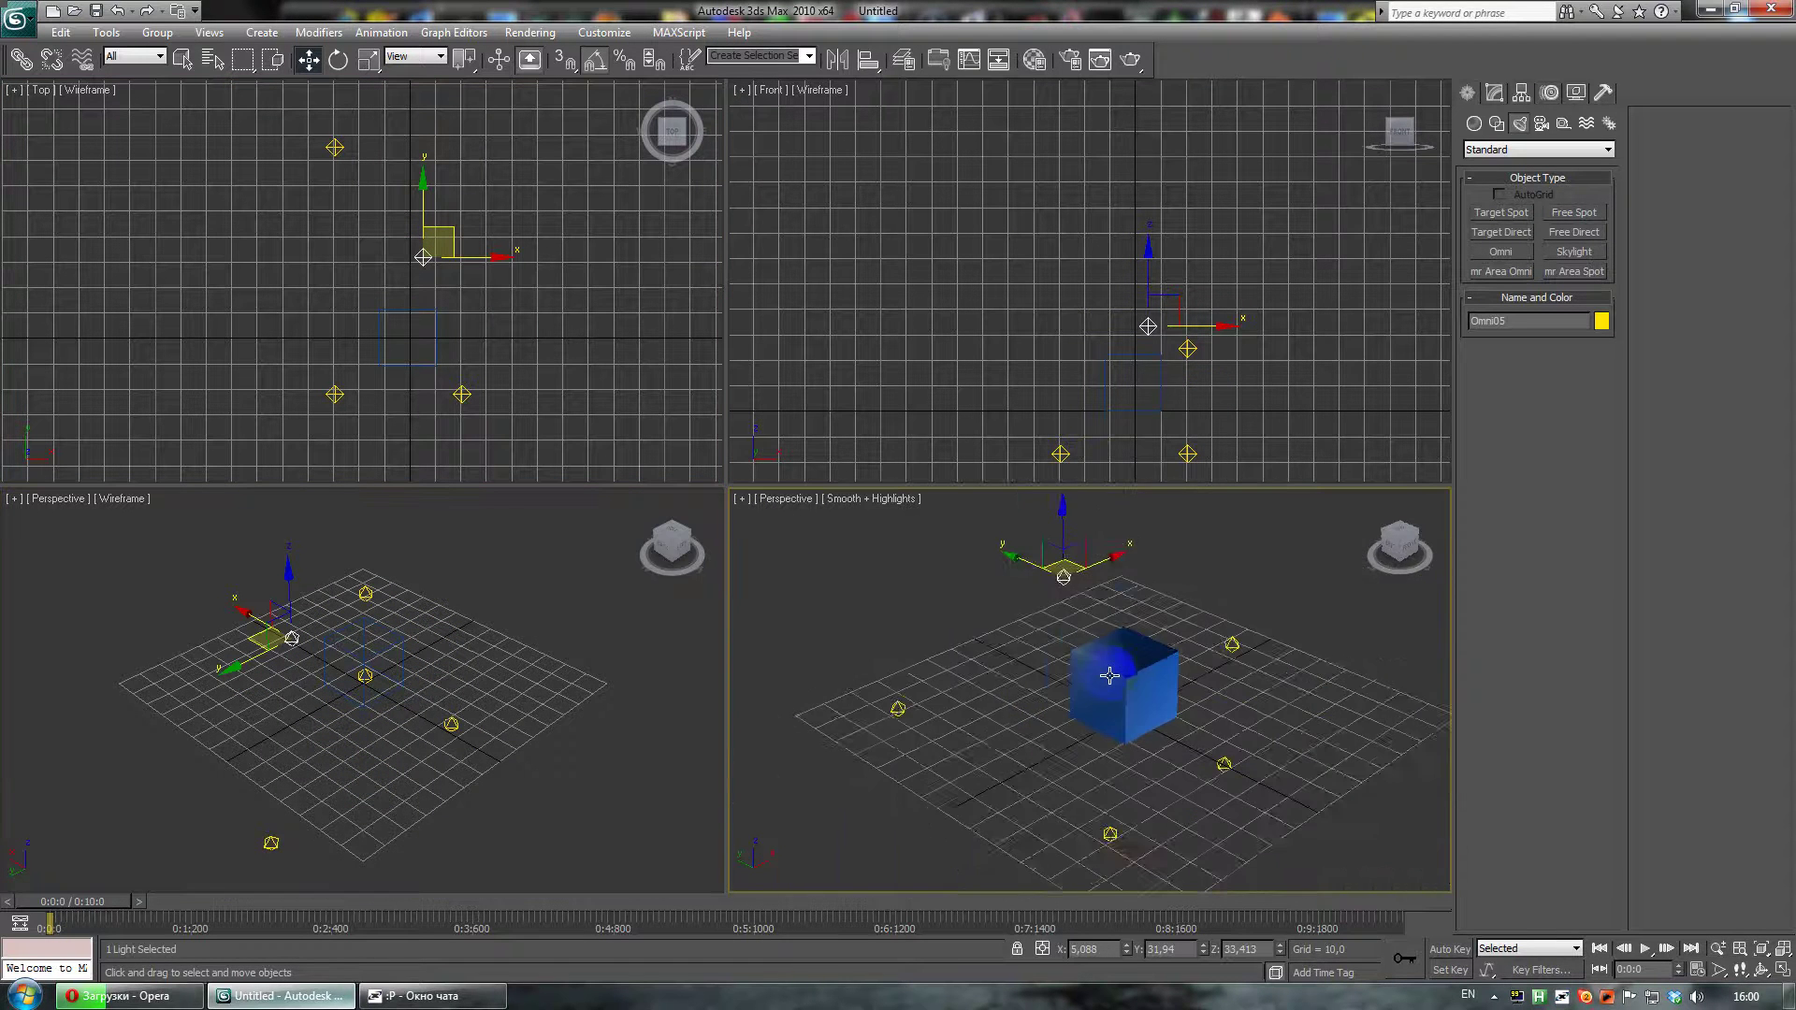
# - Move the raised Omni light along the Y axis closer to the cube, to about Y 17.5, and deselect it
pyautogui.click(1321, 744)
pyautogui.moveTo(1015, 567)
pyautogui.mouseDown()
pyautogui.moveTo(962, 545)
pyautogui.moveTo(1000, 577)
pyautogui.mouseUp()
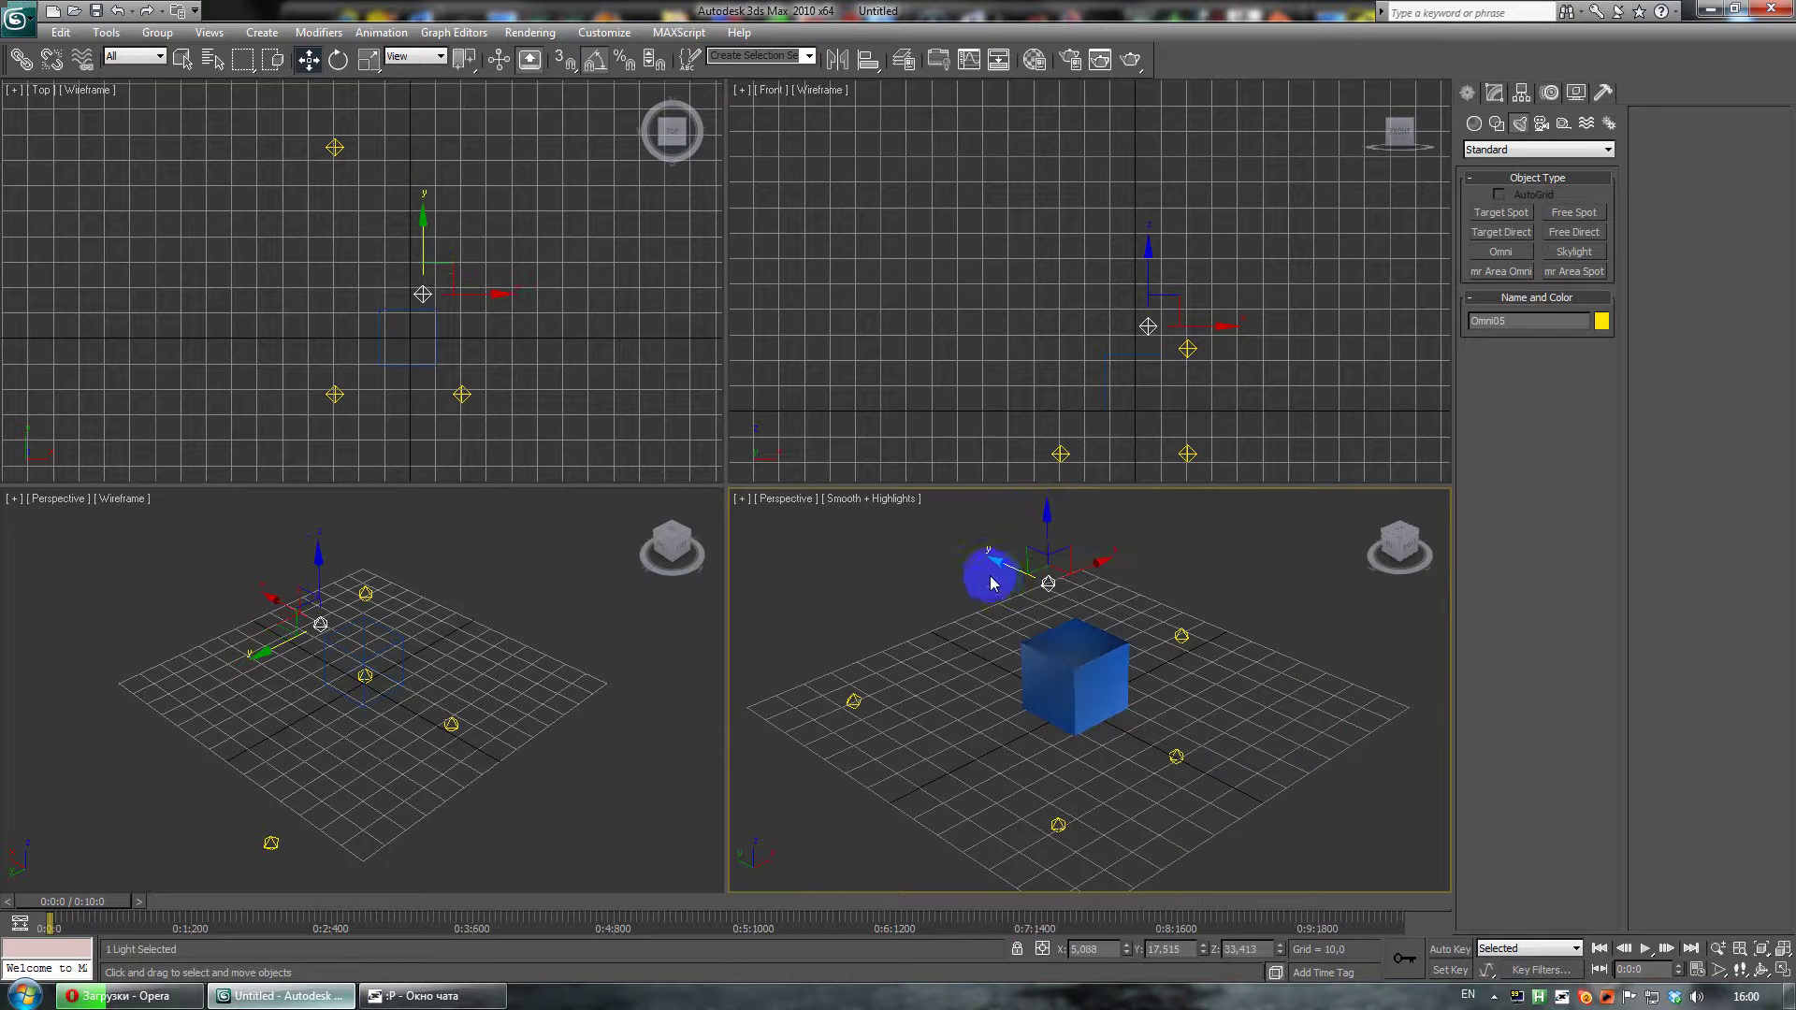
pyautogui.click(1238, 645)
pyautogui.moveTo(1239, 645); pyautogui.dragTo(1225, 646, button='middle')
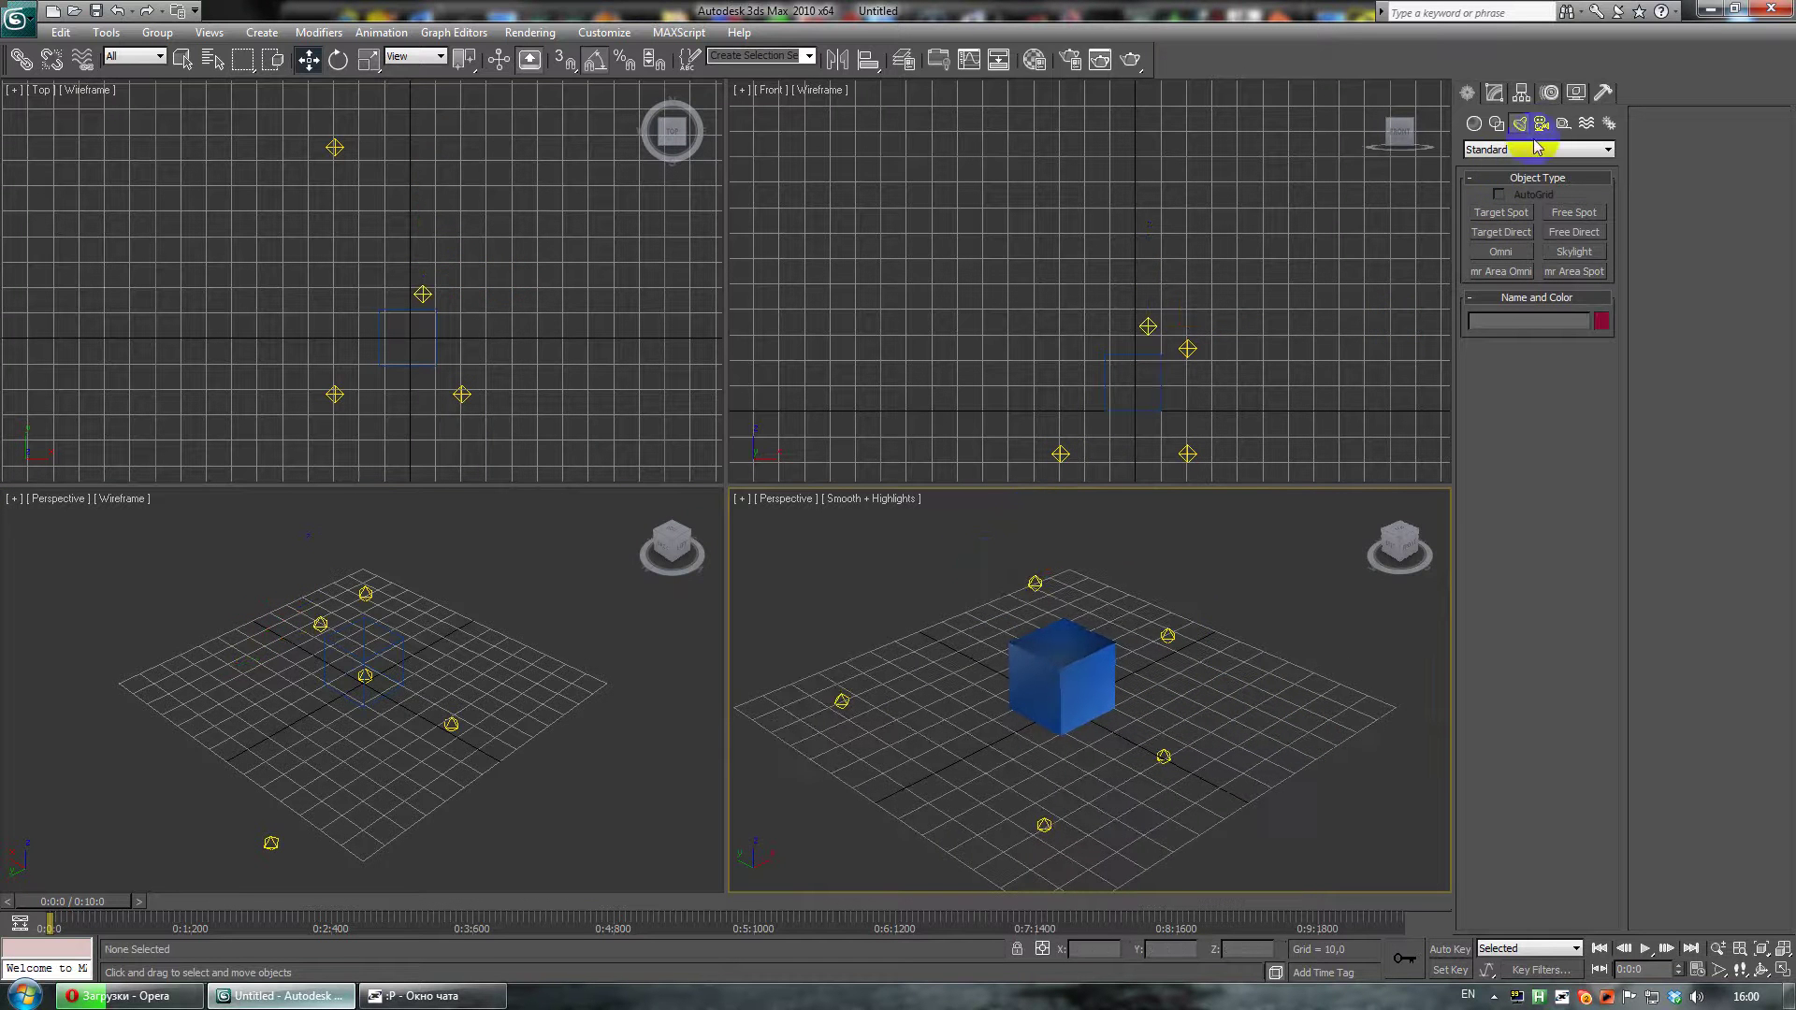
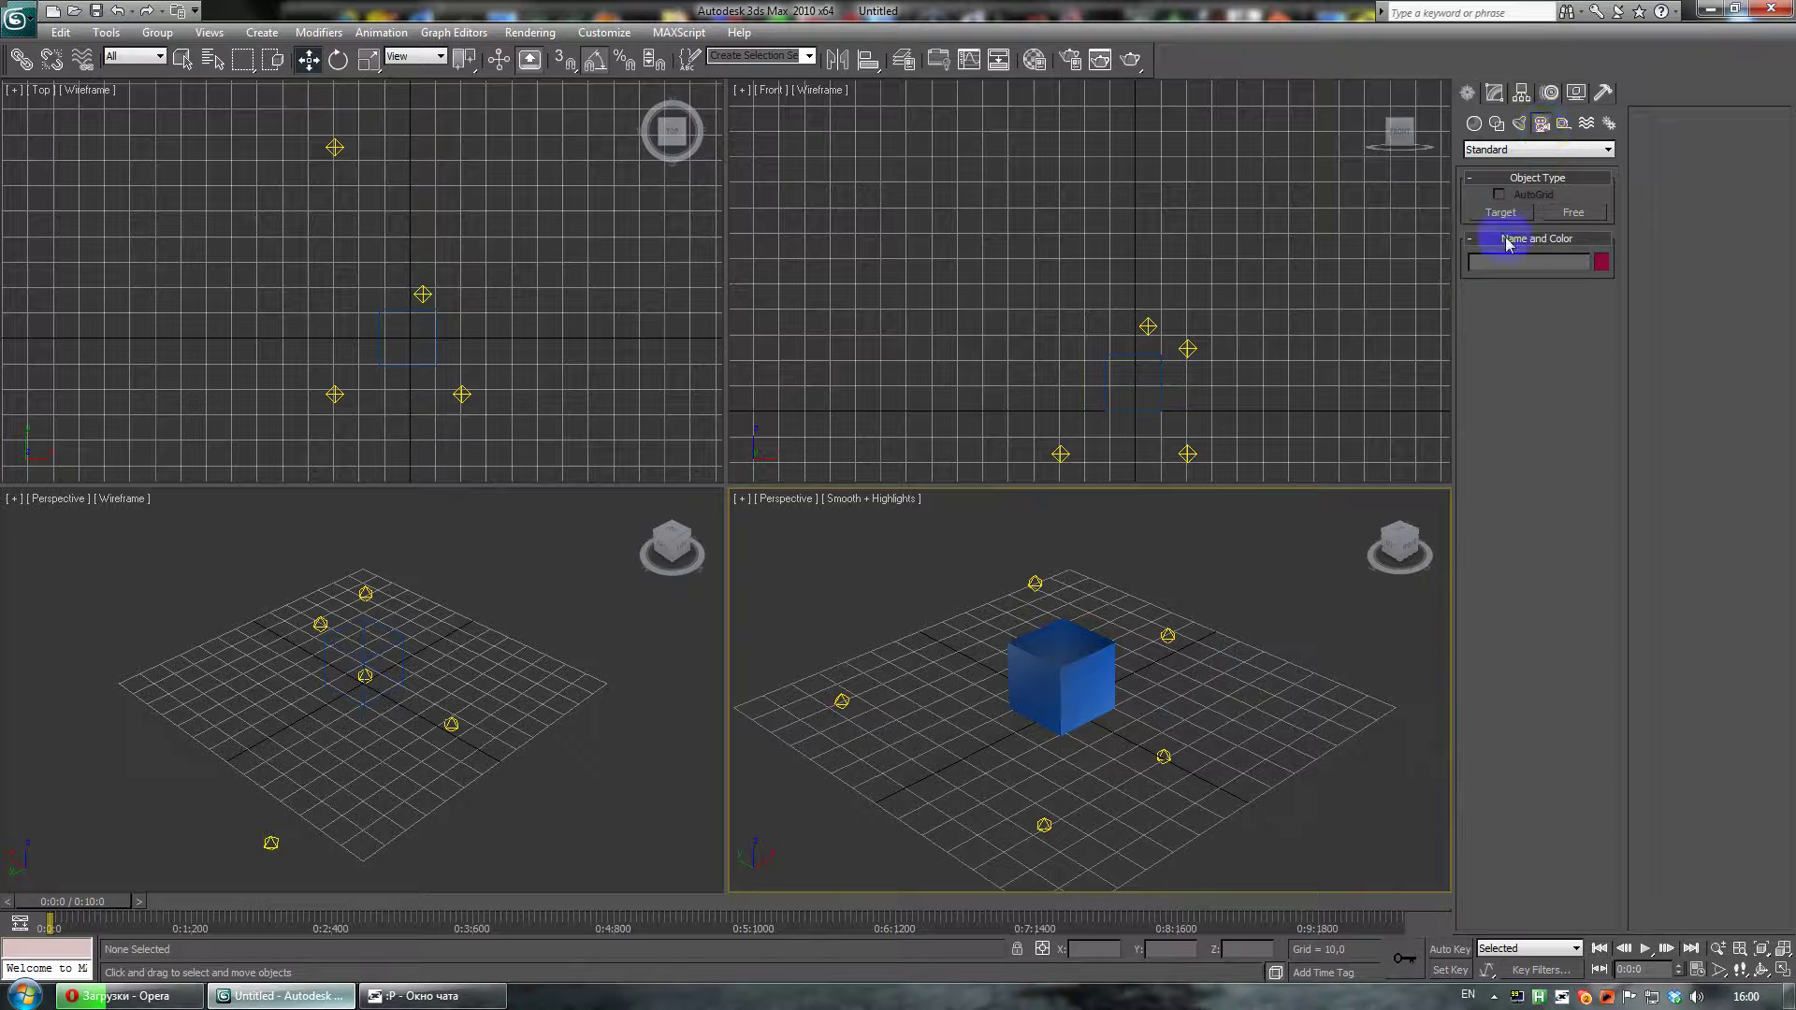
pyautogui.click(1572, 213)
pyautogui.click(1201, 742)
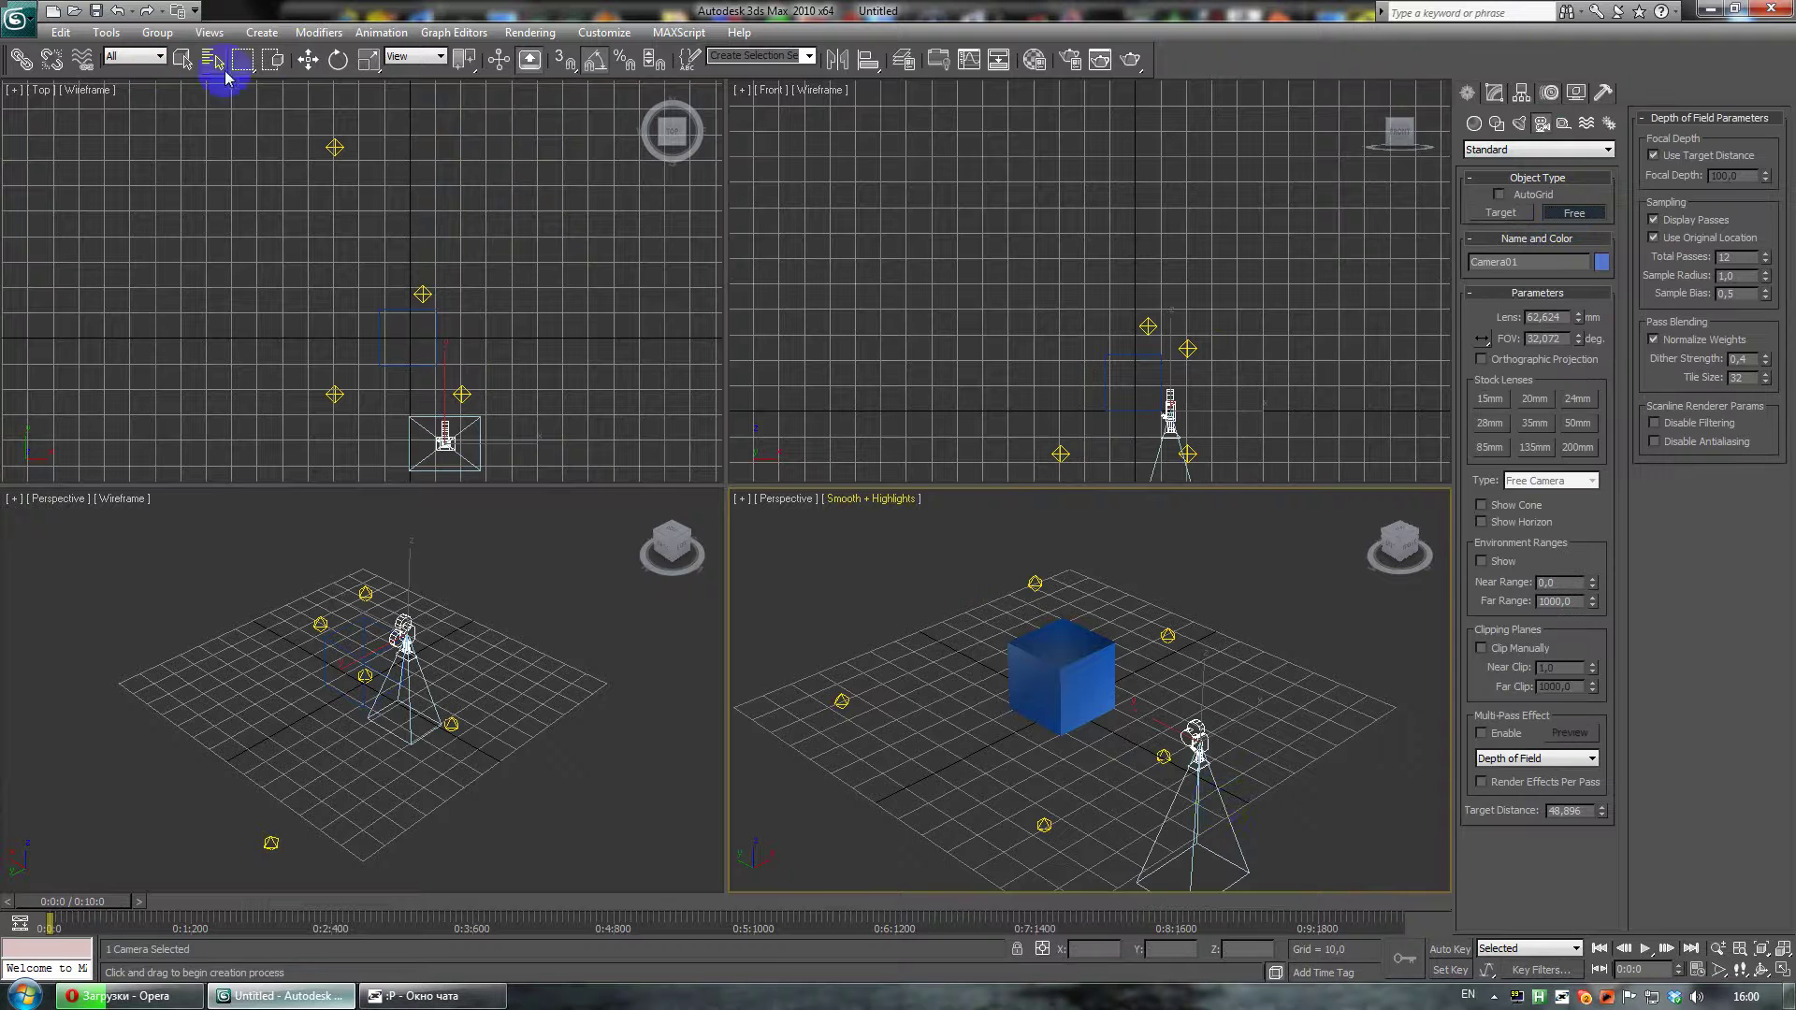
pyautogui.click(307, 60)
pyautogui.moveTo(1201, 739); pyautogui.dragTo(998, 623)
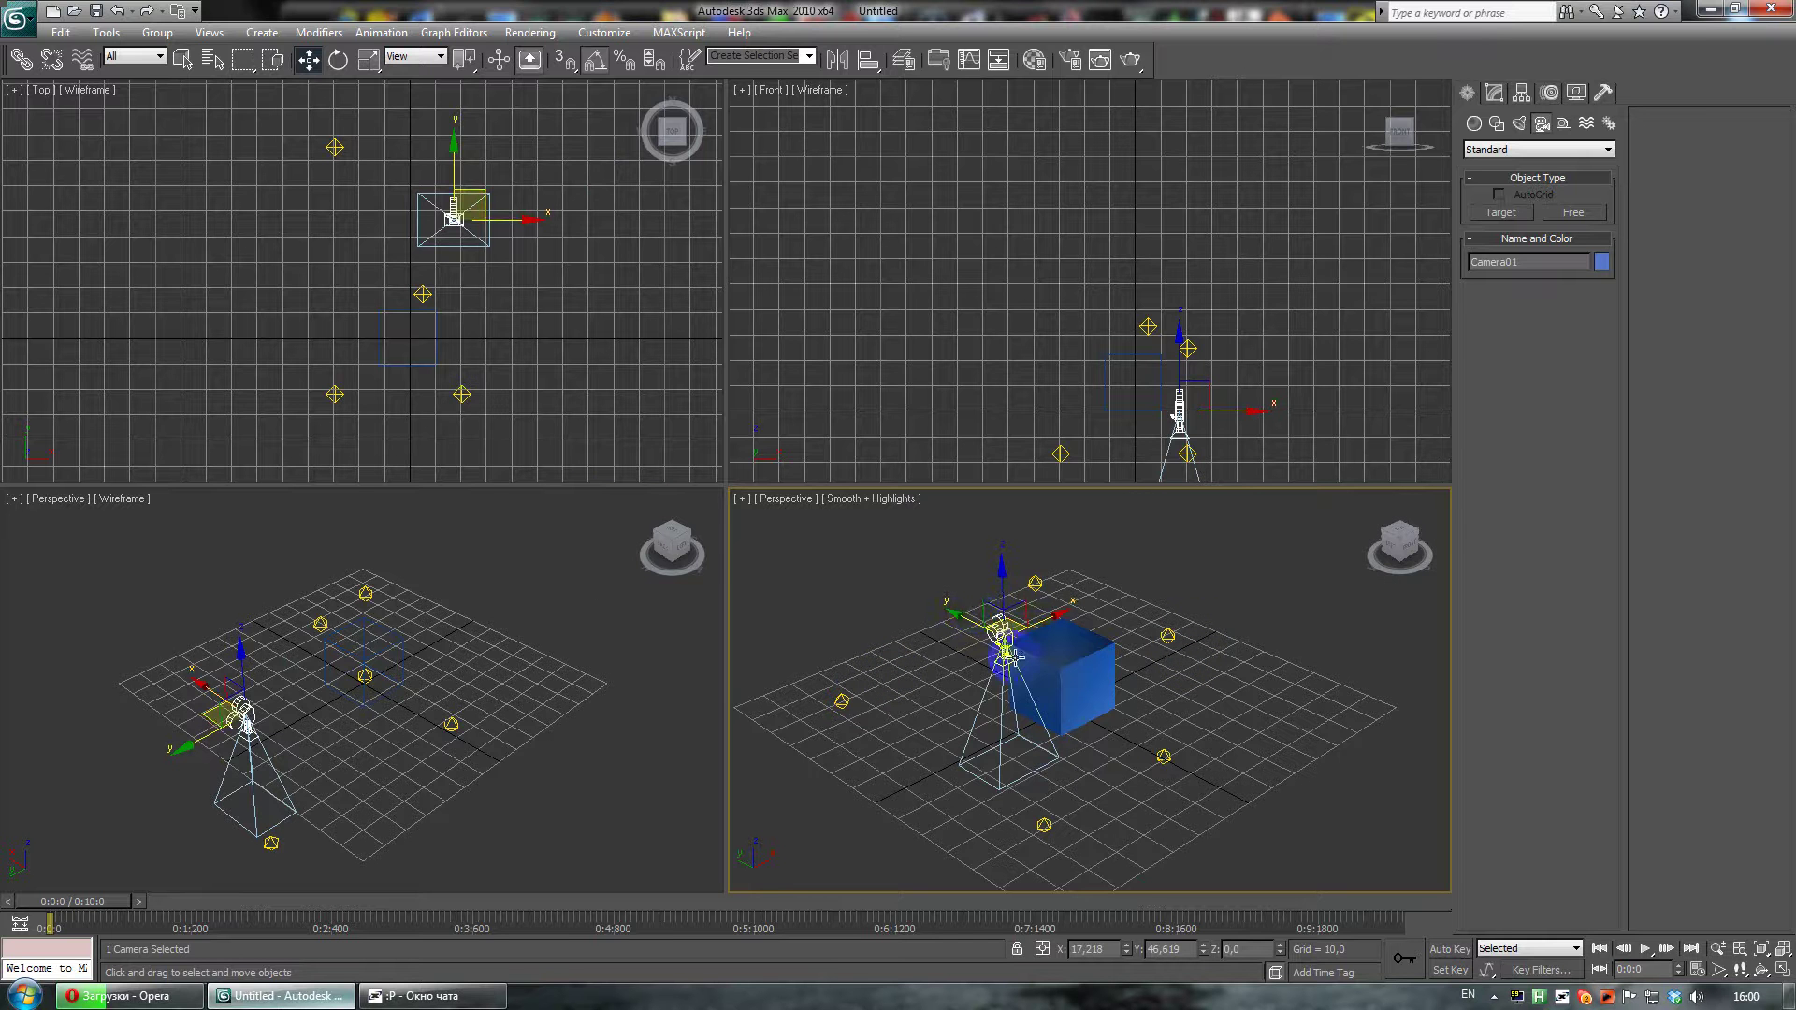
pyautogui.press('Delete')
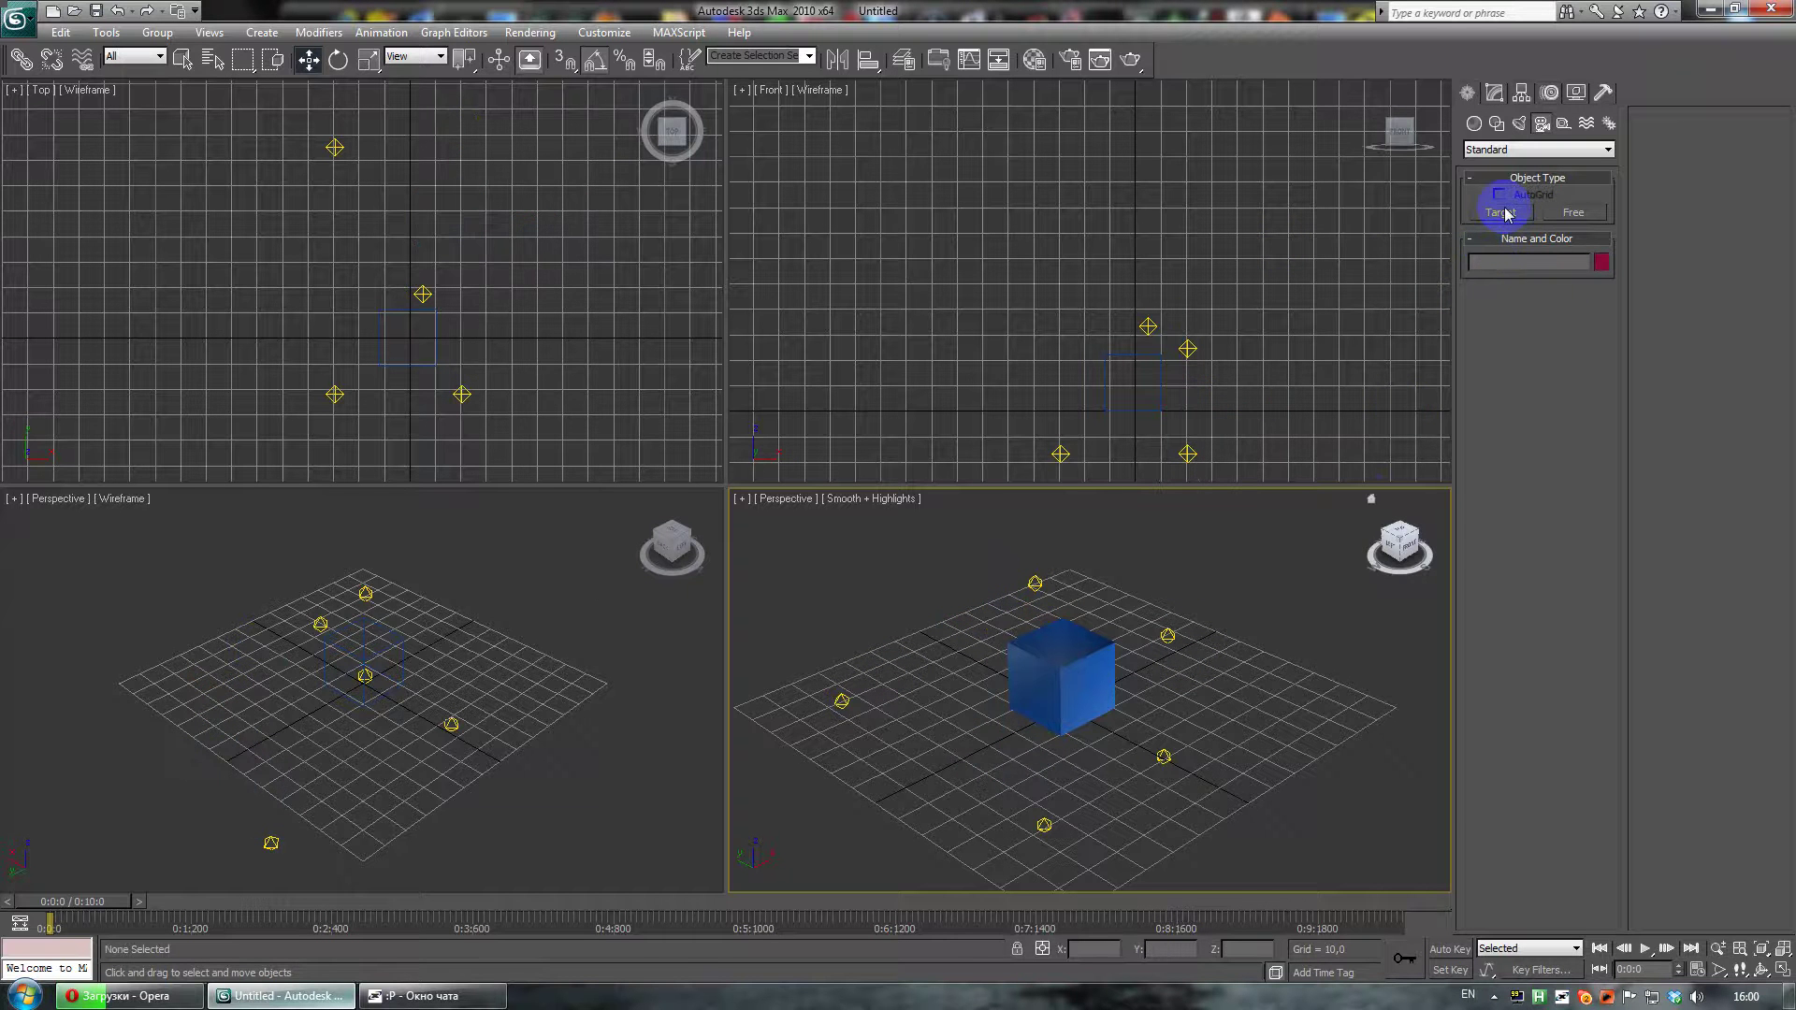
# - Create a Target camera at about X 43, Y -52 on the grid and aim it at the cube's near edge
pyautogui.click(1504, 212)
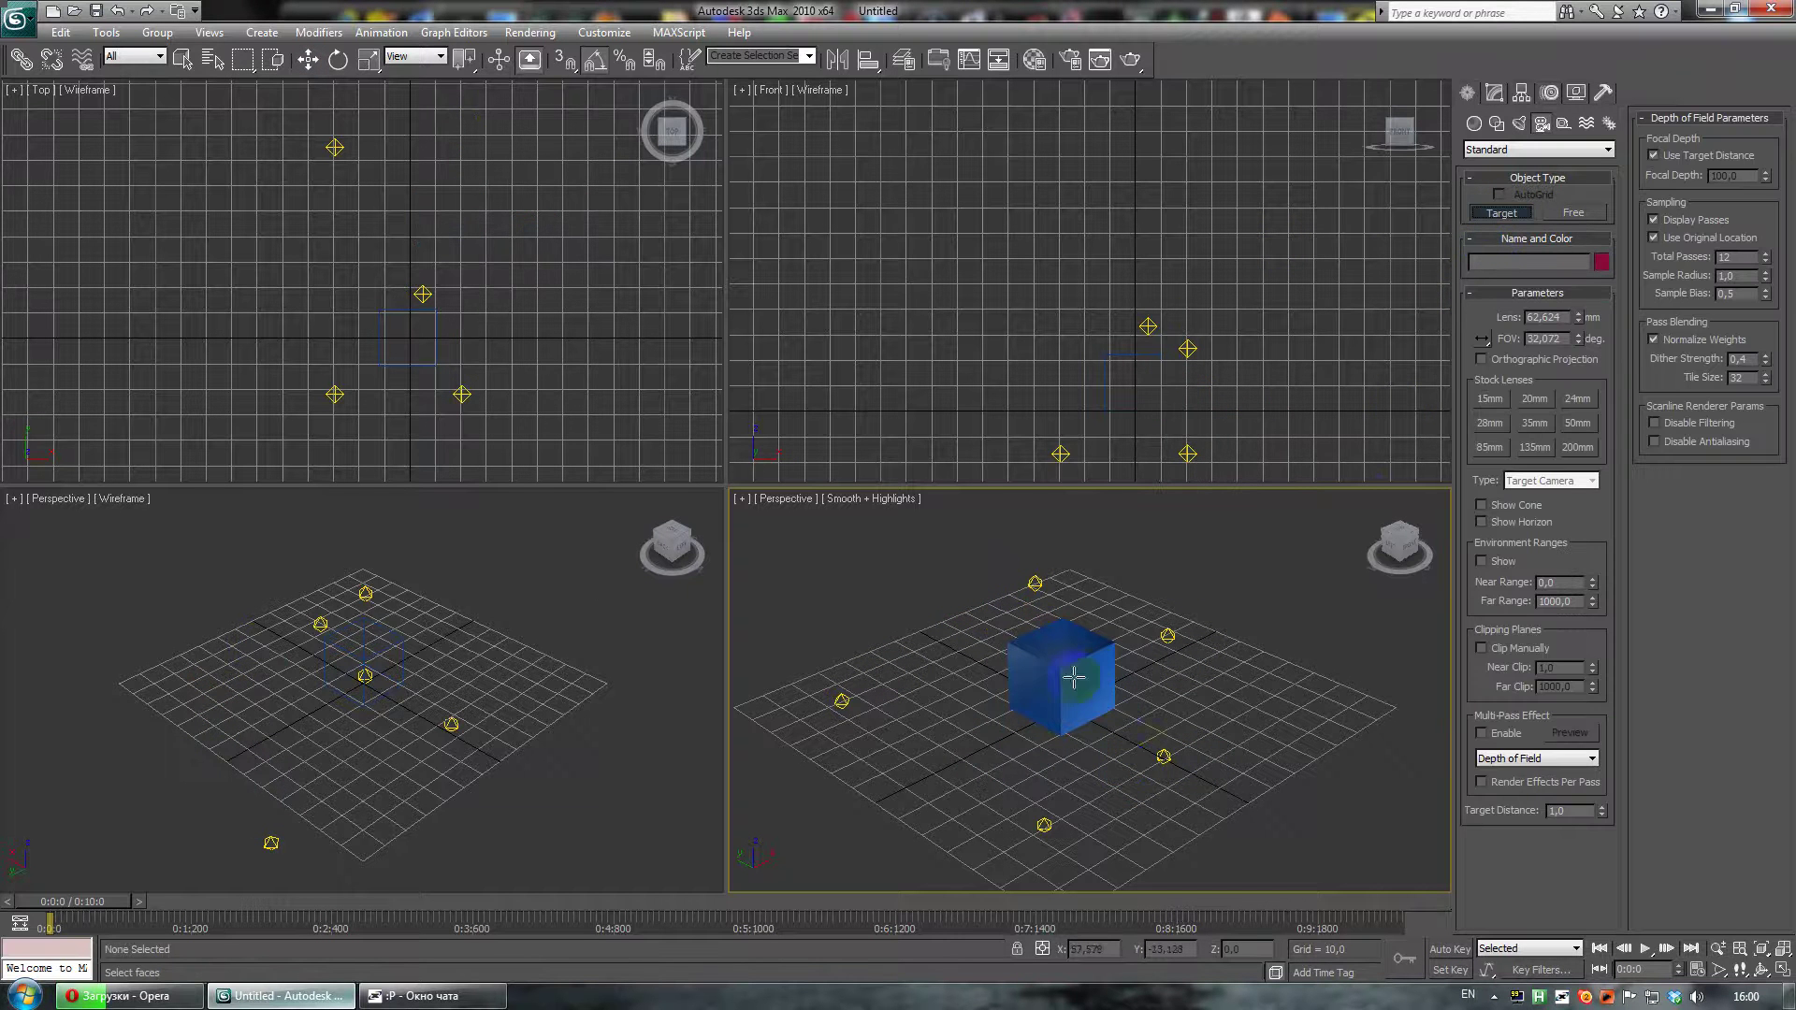
pyautogui.click(1133, 688)
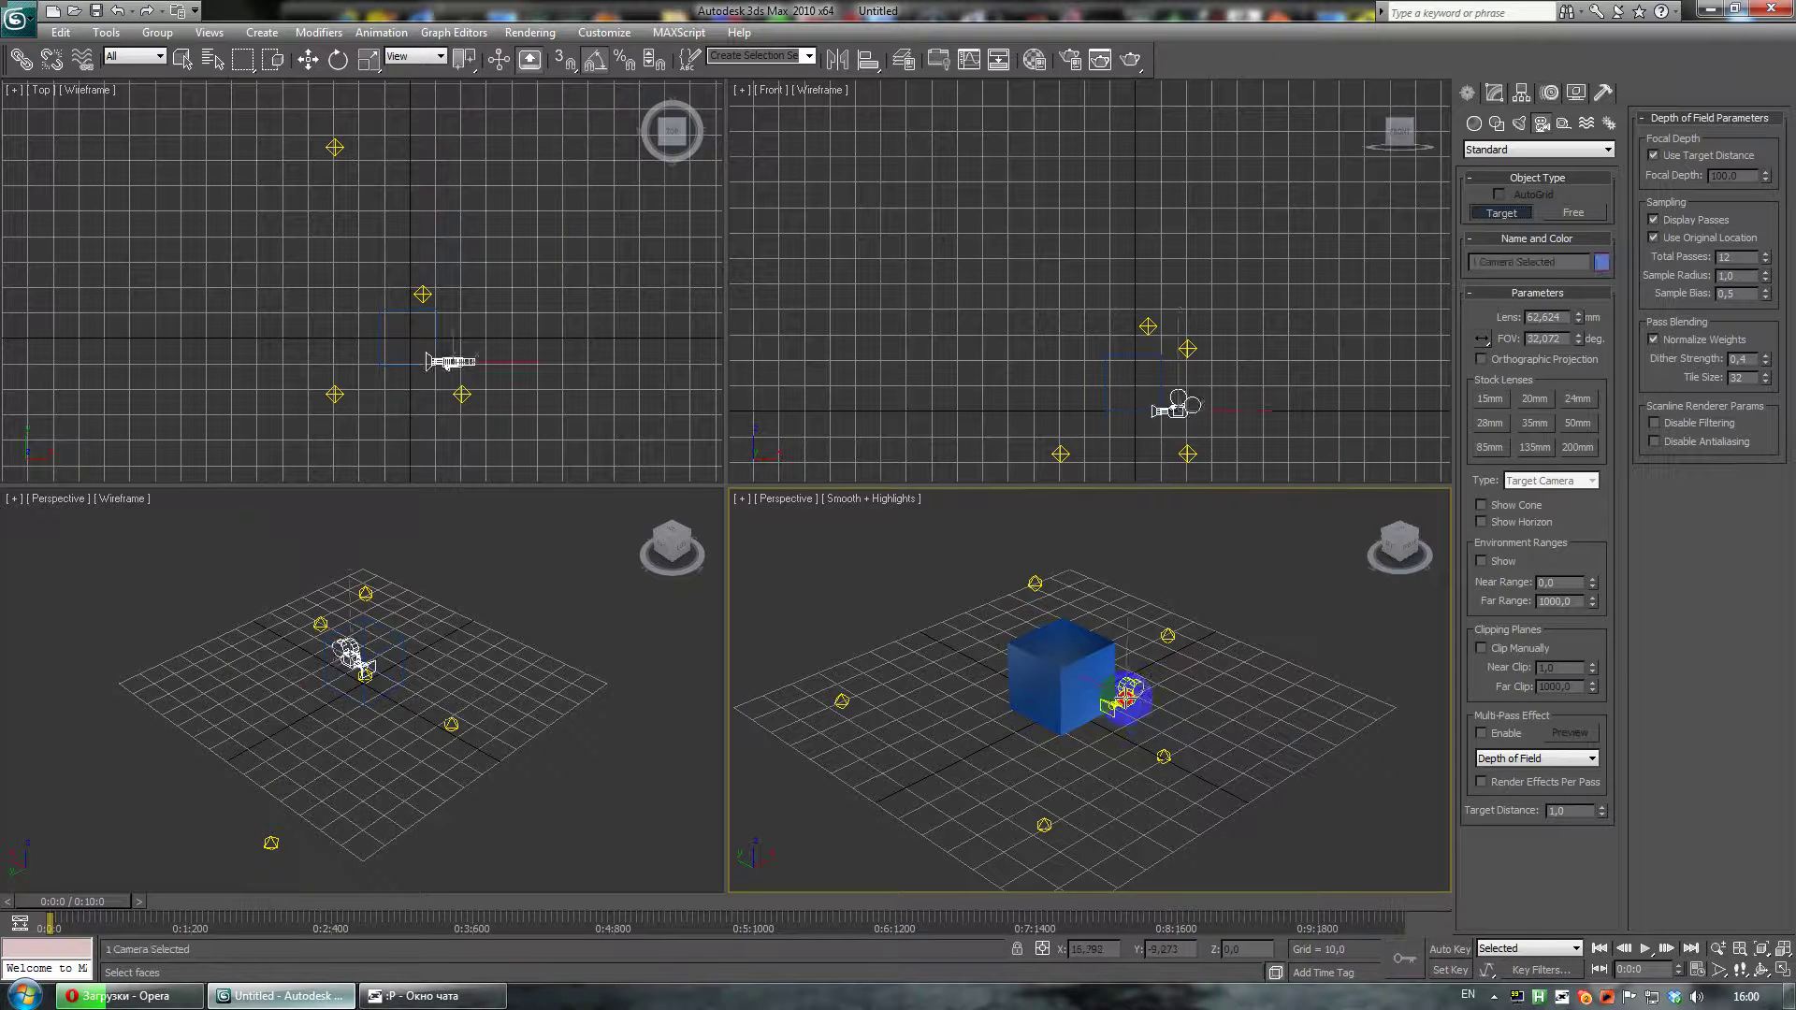
pyautogui.moveTo(1289, 718); pyautogui.dragTo(1105, 693)
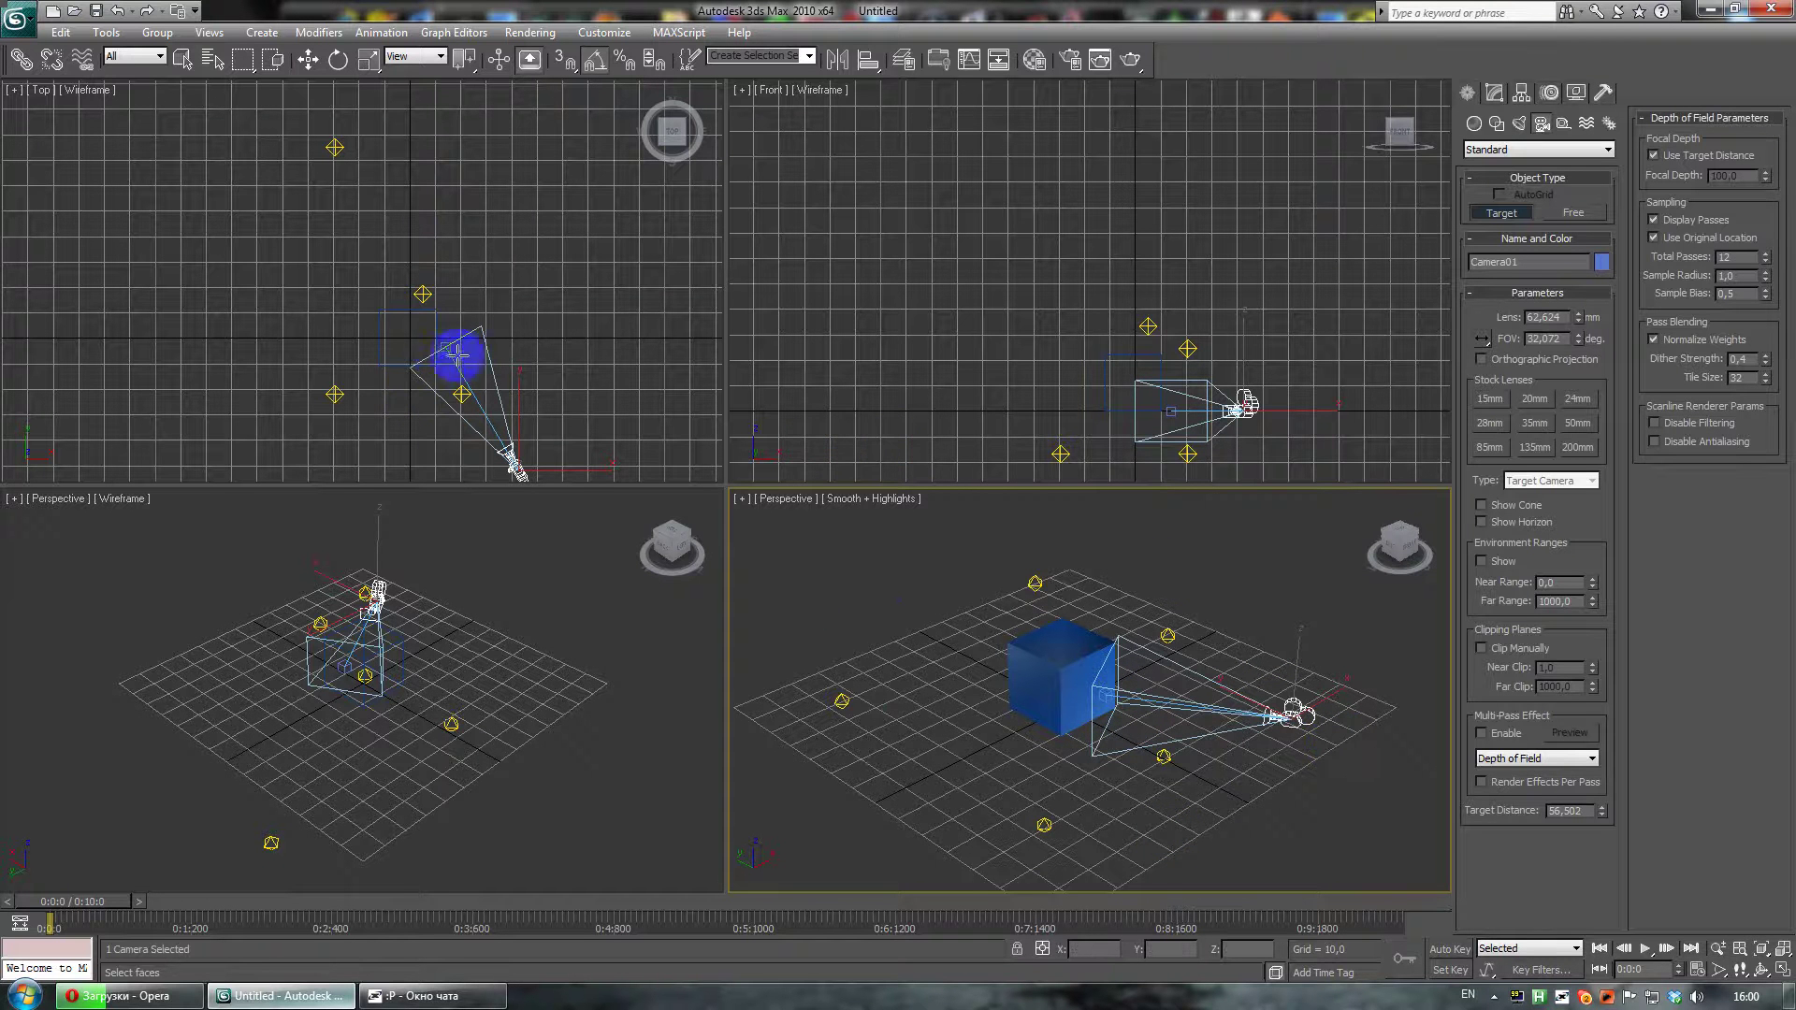
pyautogui.moveTo(468, 358); pyautogui.dragTo(418, 268, button='middle')
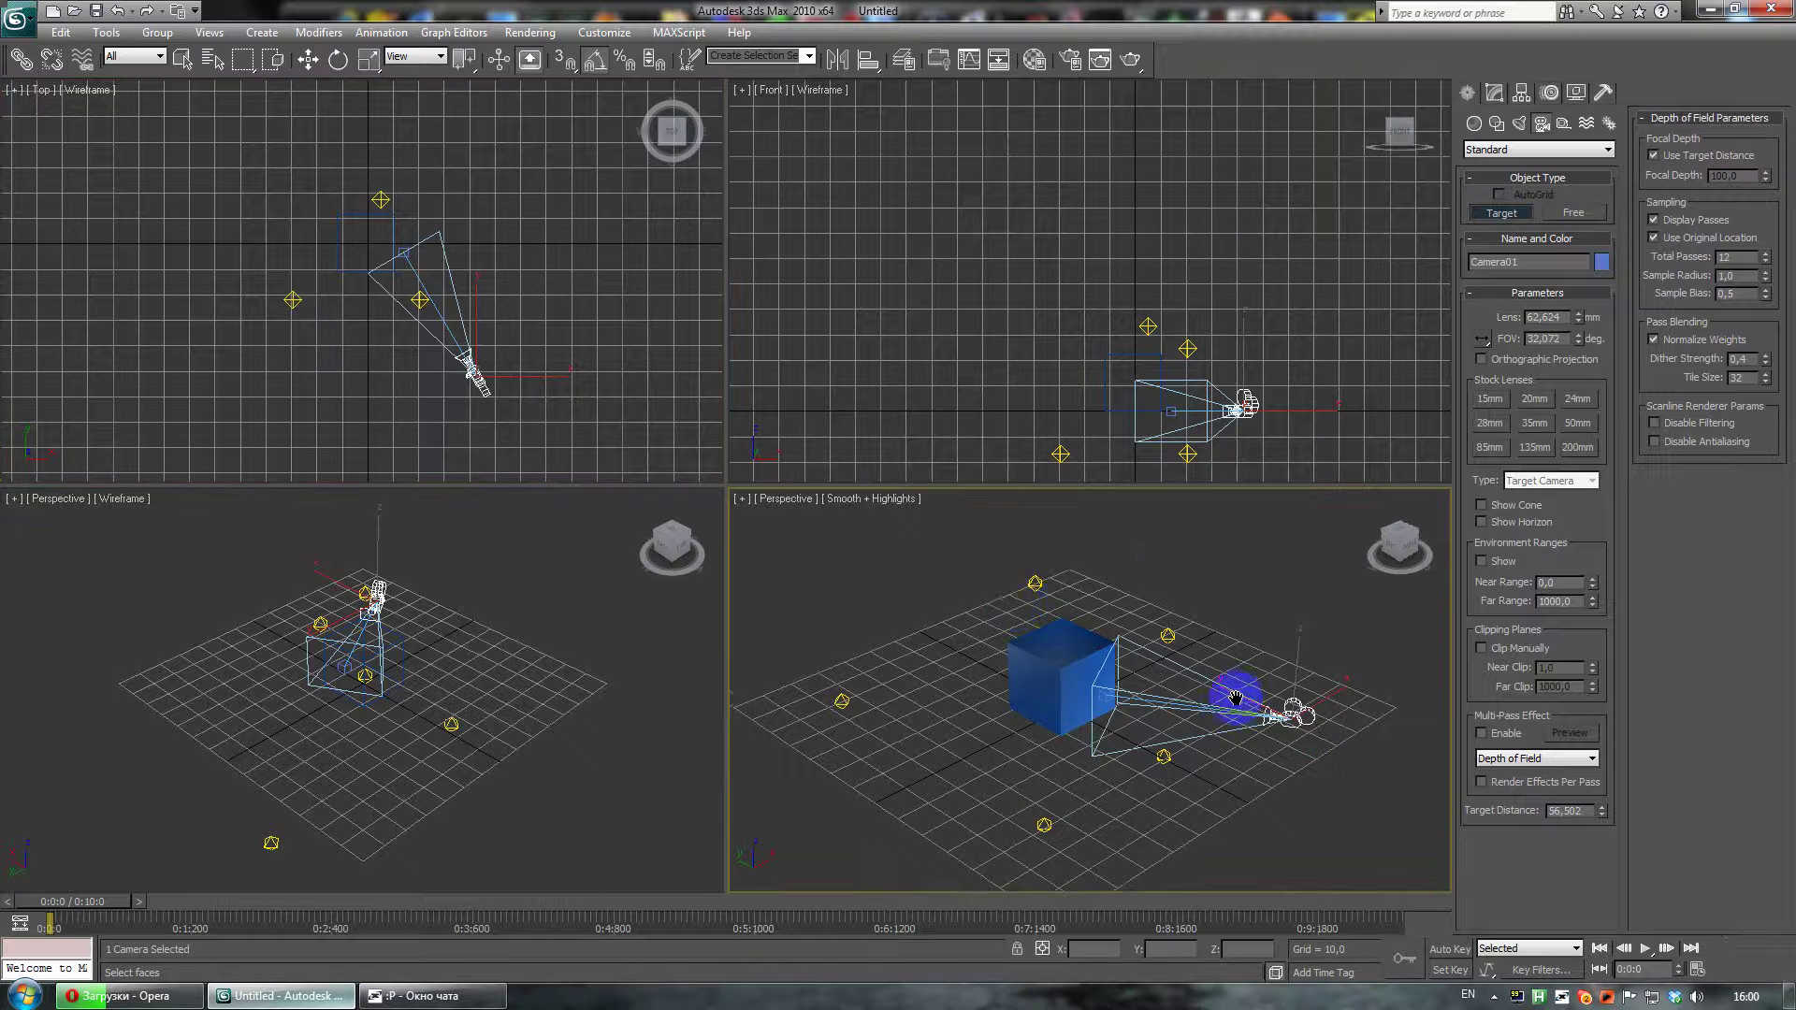
pyautogui.moveTo(1250, 705); pyautogui.dragTo(1204, 694, button='middle')
pyautogui.scroll(2, 1203, 694)
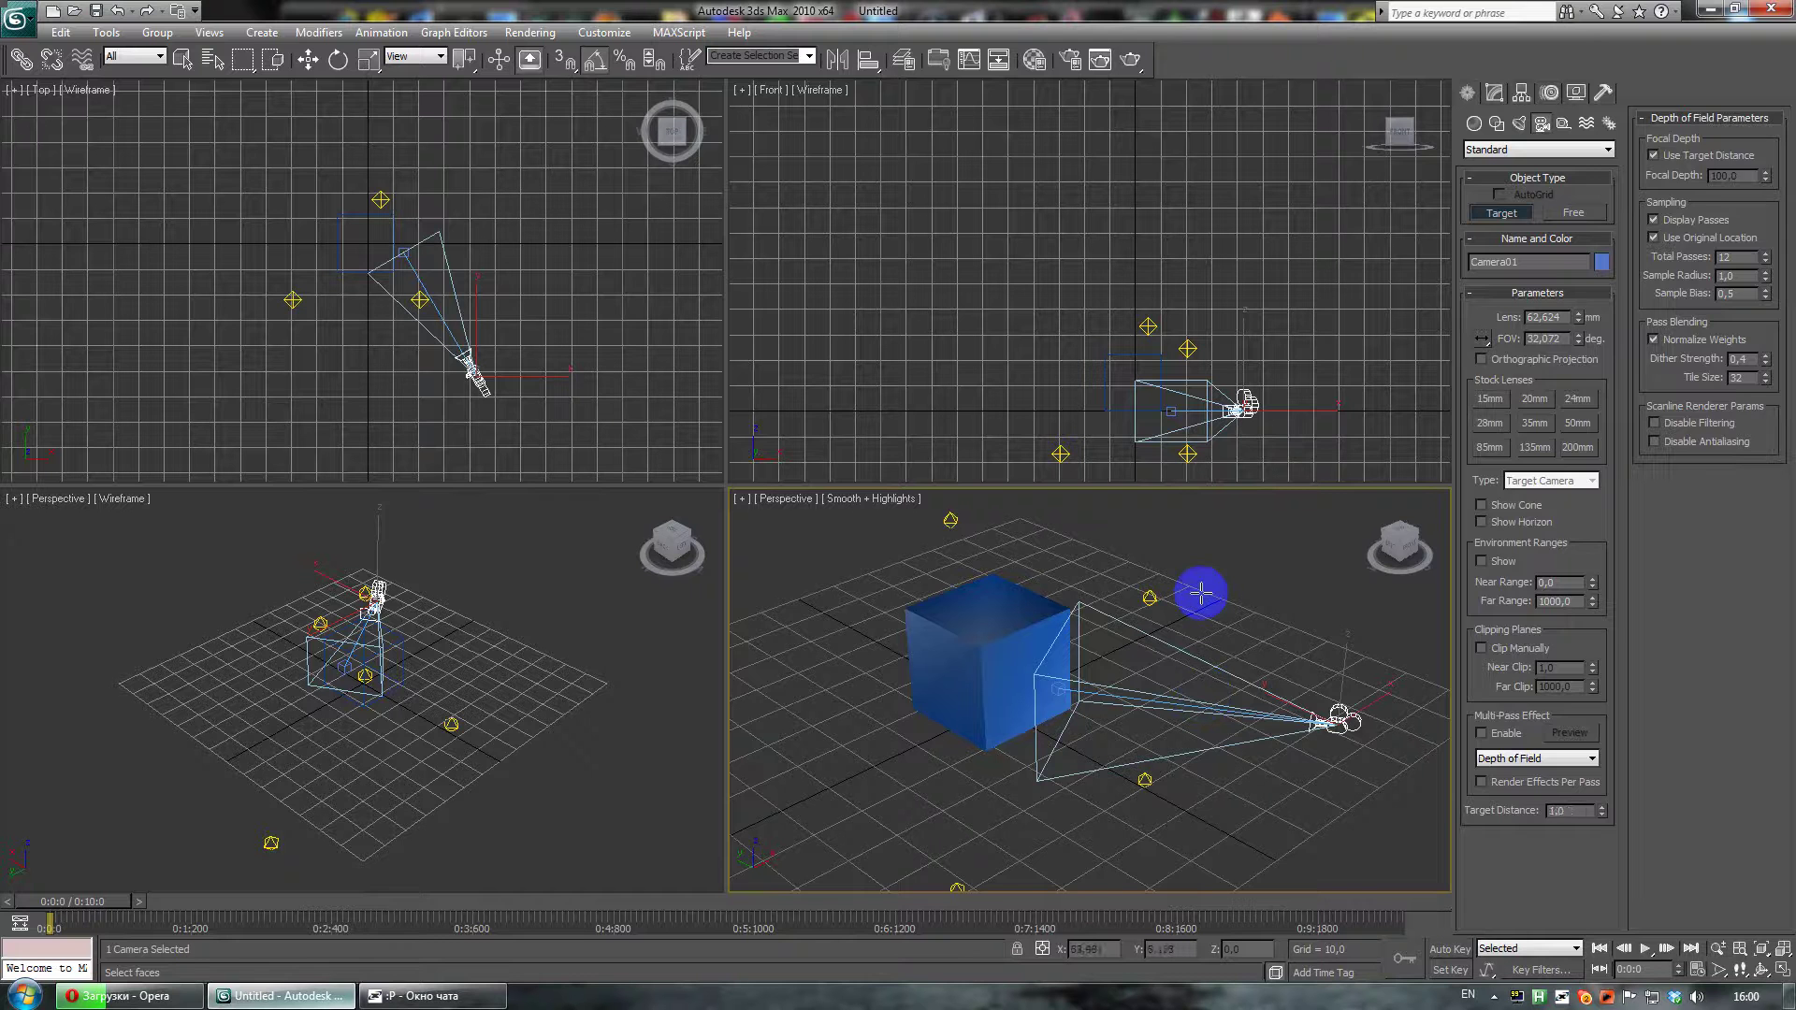
# - Switch the shaded perspective viewport to the Camera01 view and give the camera the stock 35 mm lens
pyautogui.press('w')
pyautogui.click(776, 502)
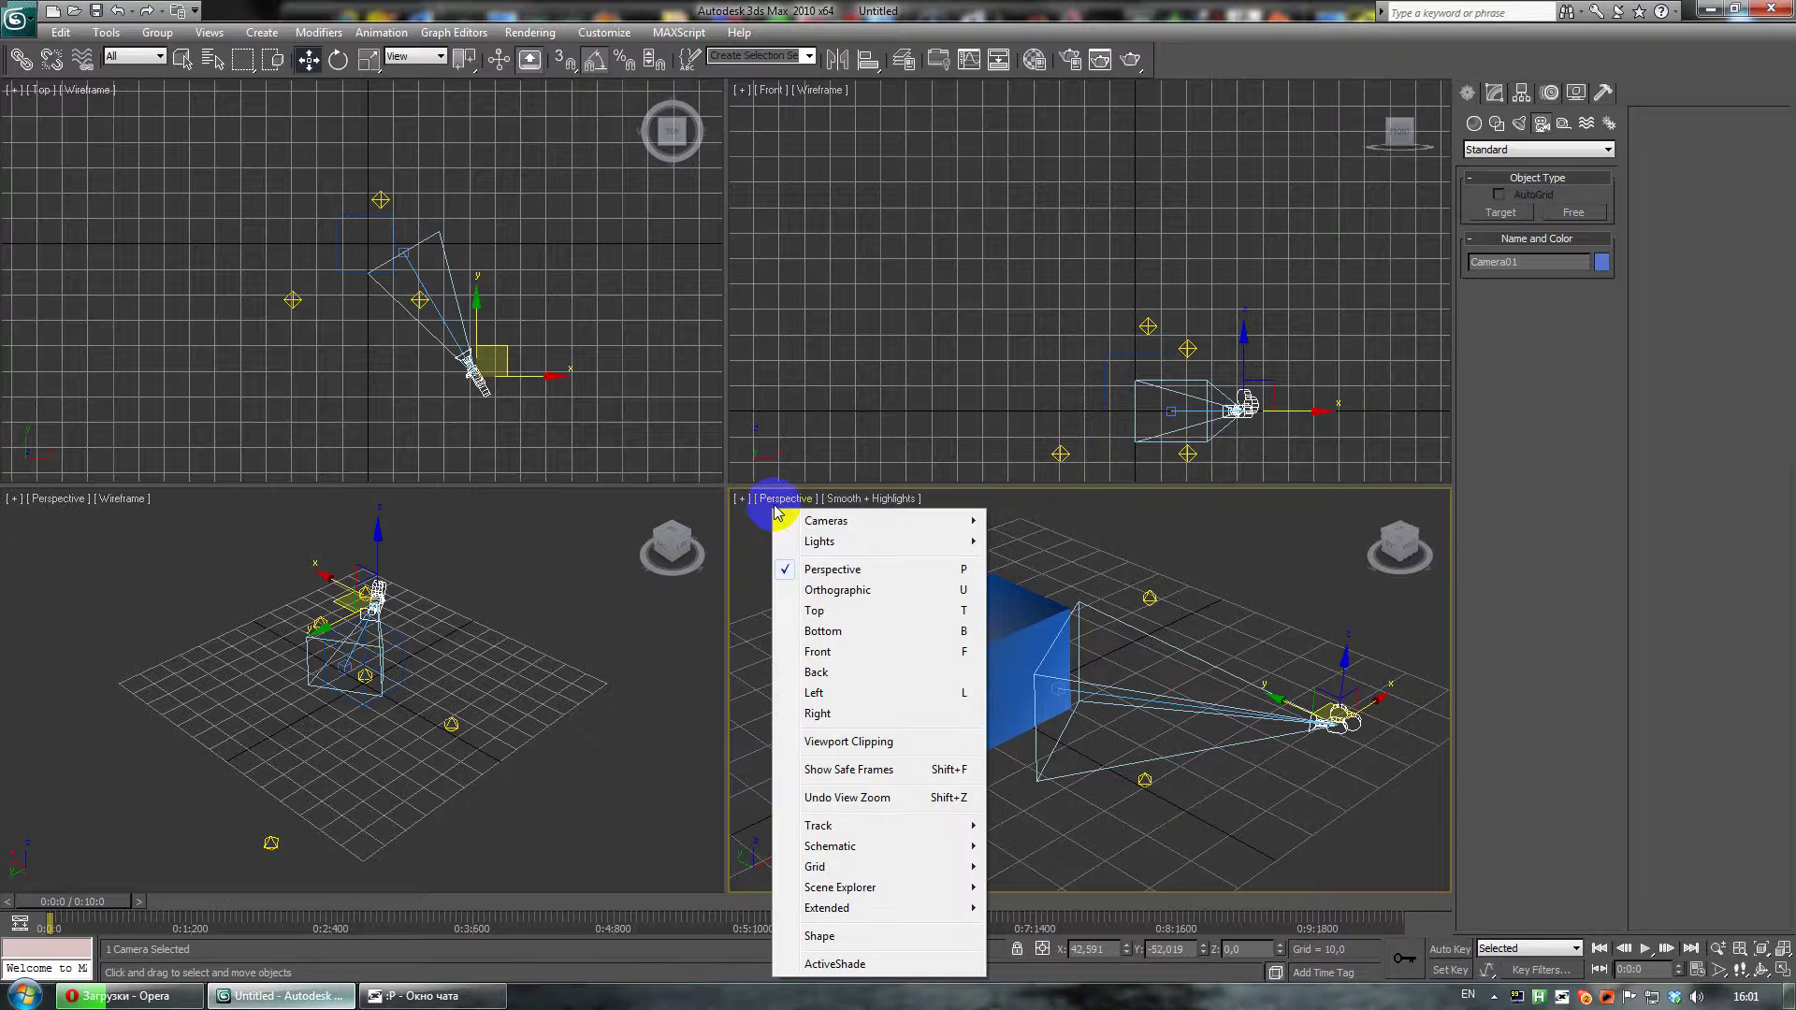
pyautogui.moveTo(806, 521)
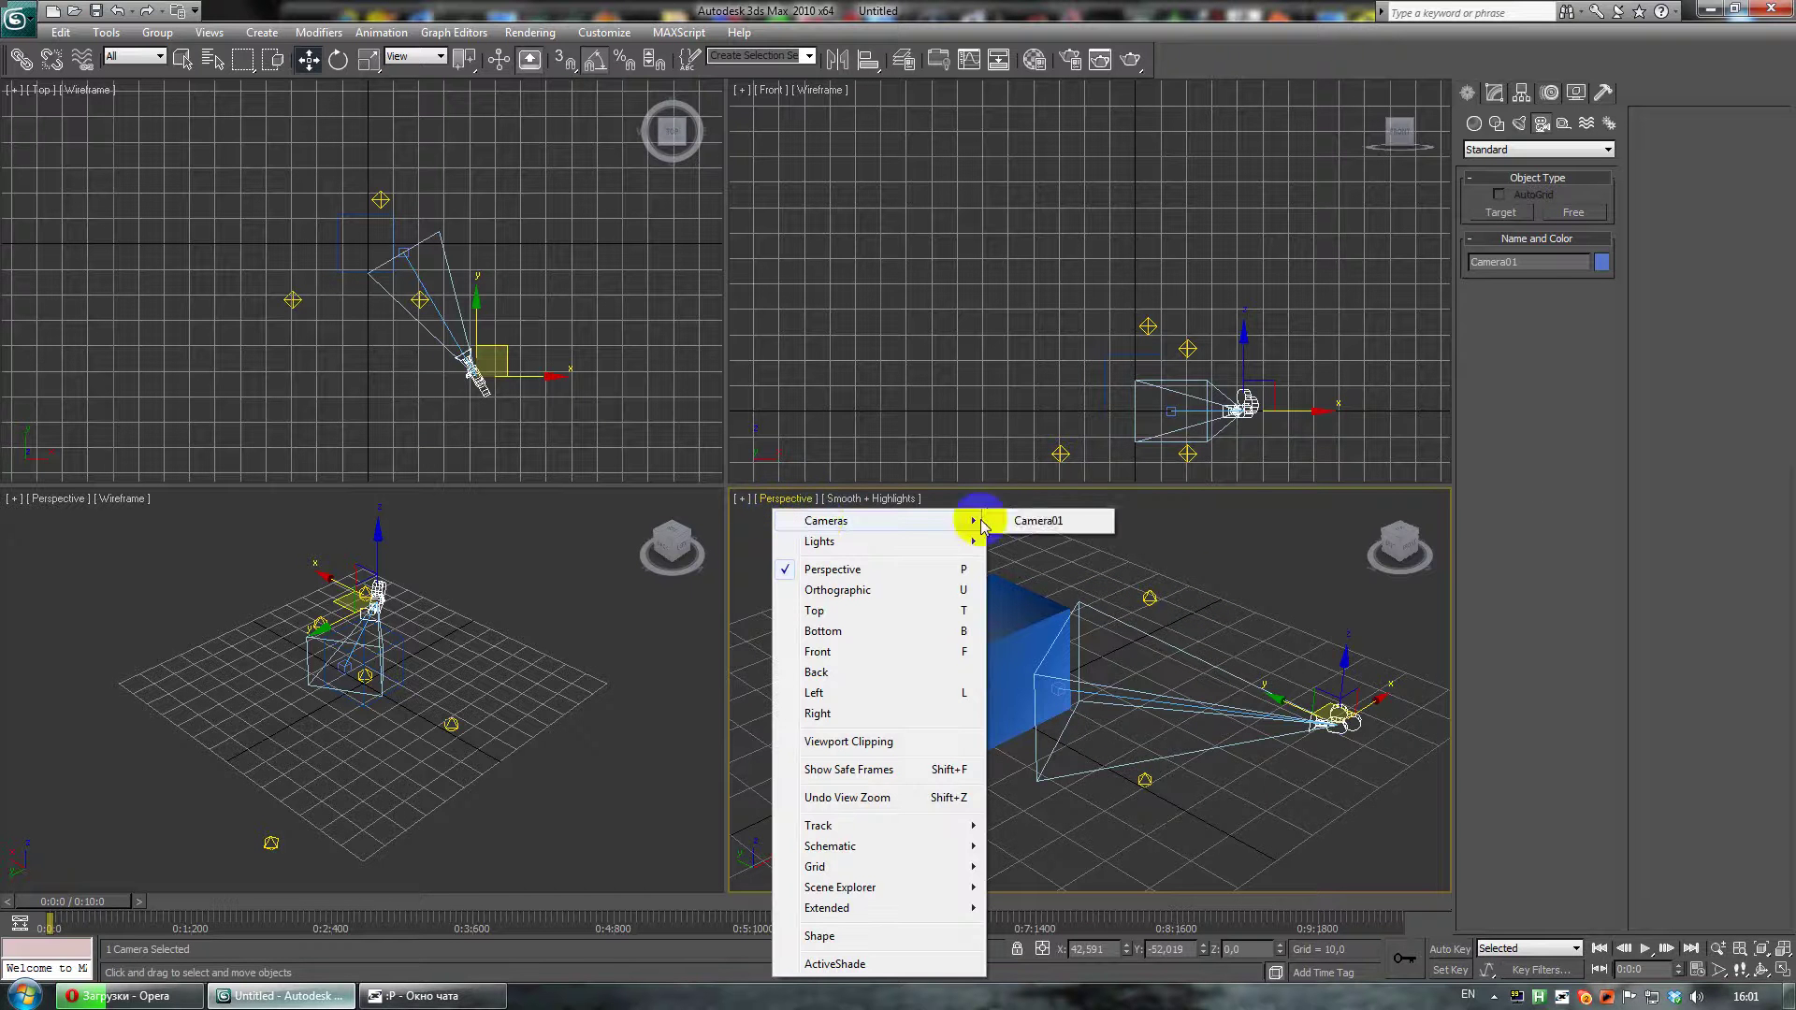
pyautogui.click(1038, 521)
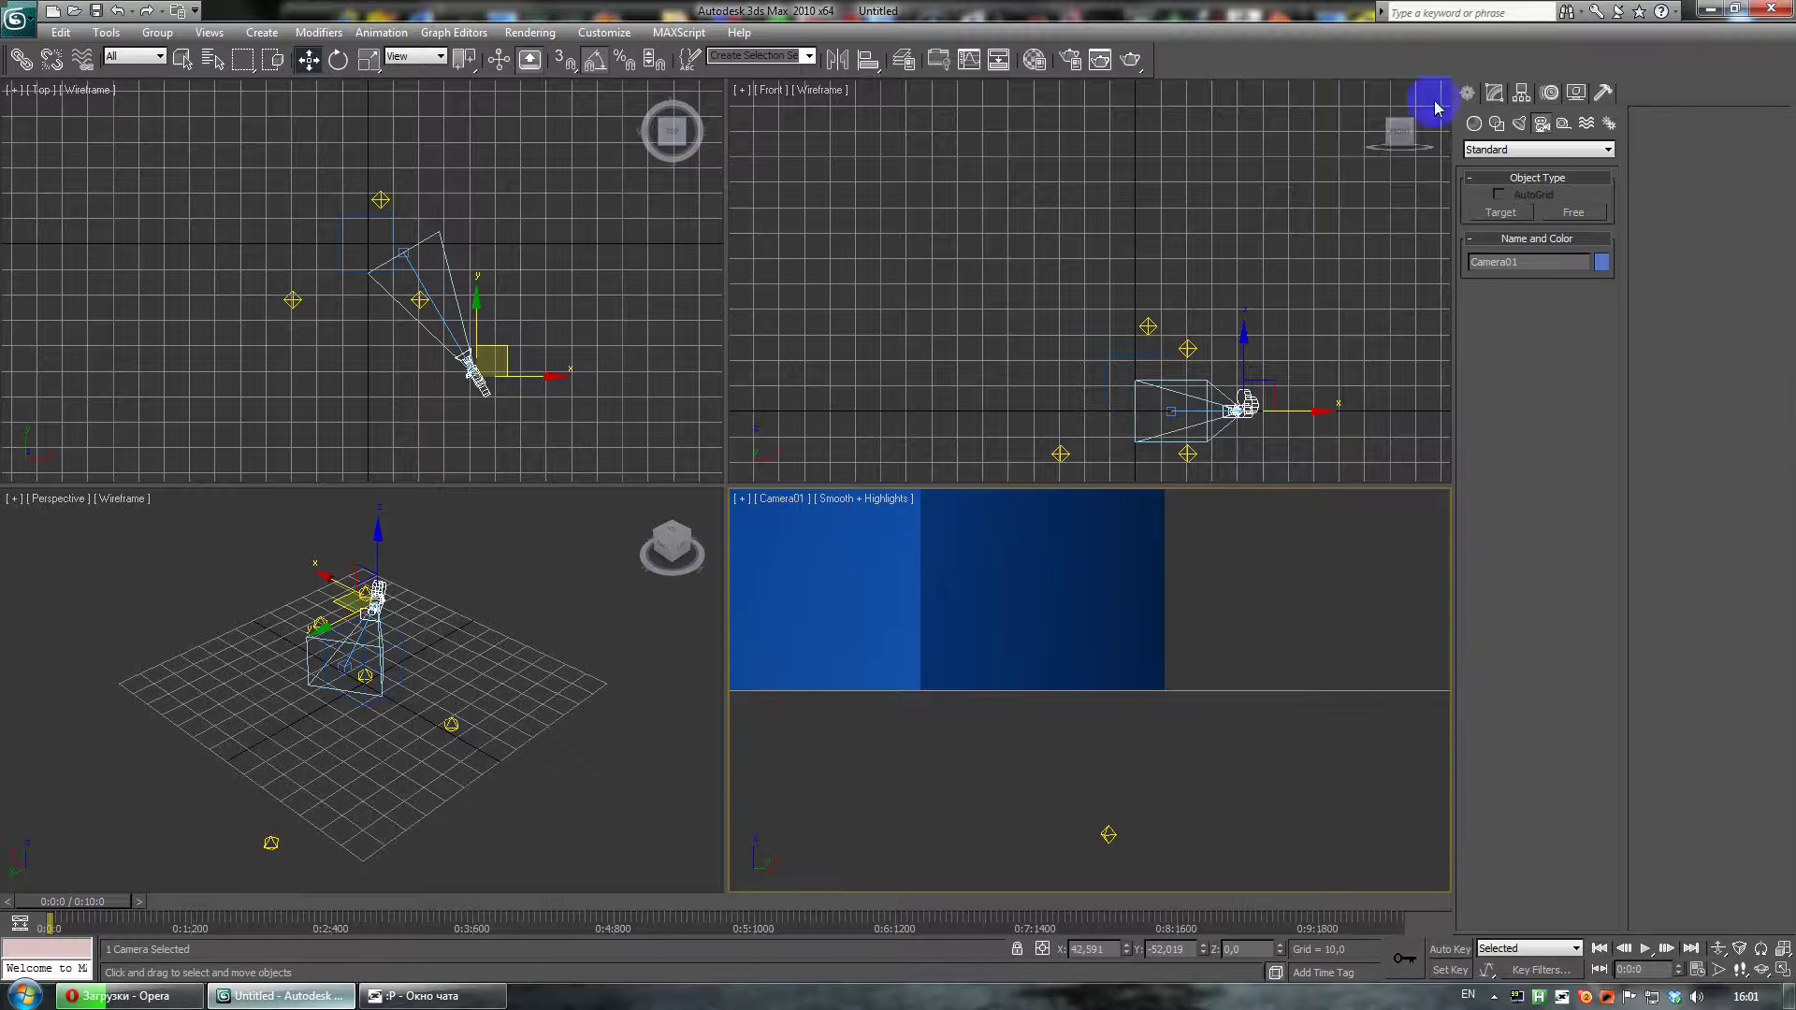
pyautogui.click(1505, 92)
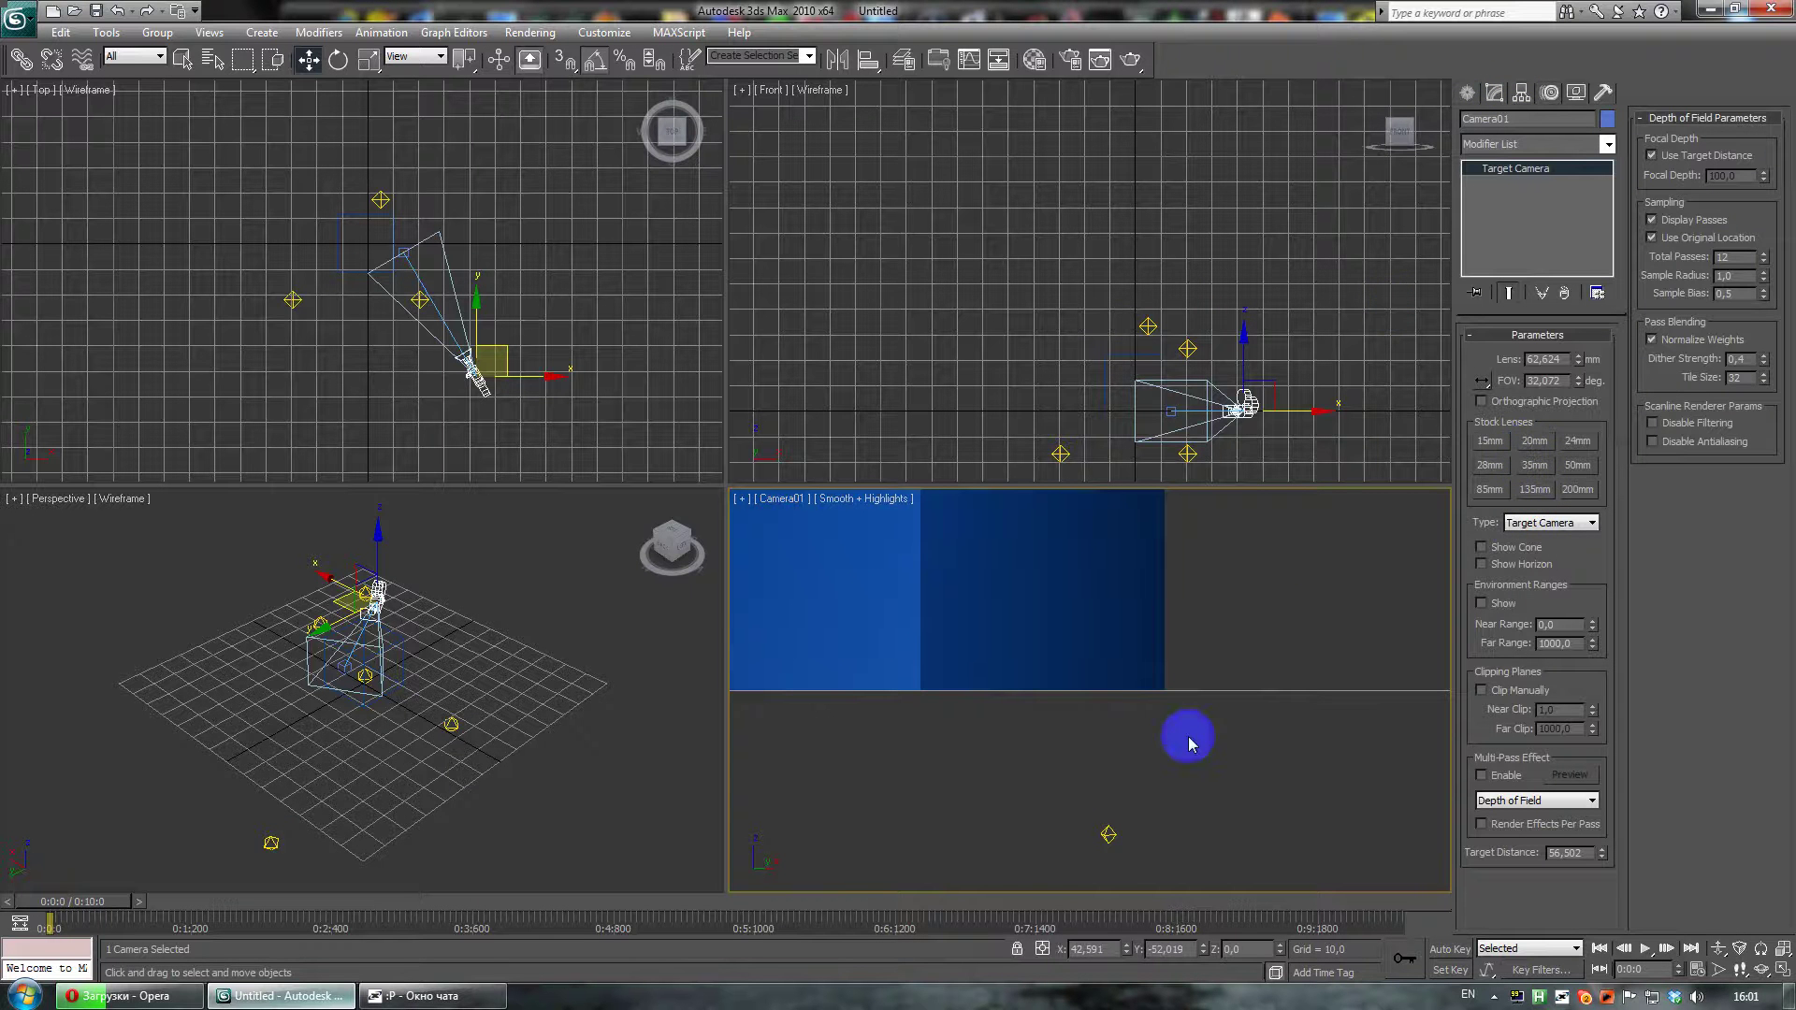
pyautogui.click(1534, 468)
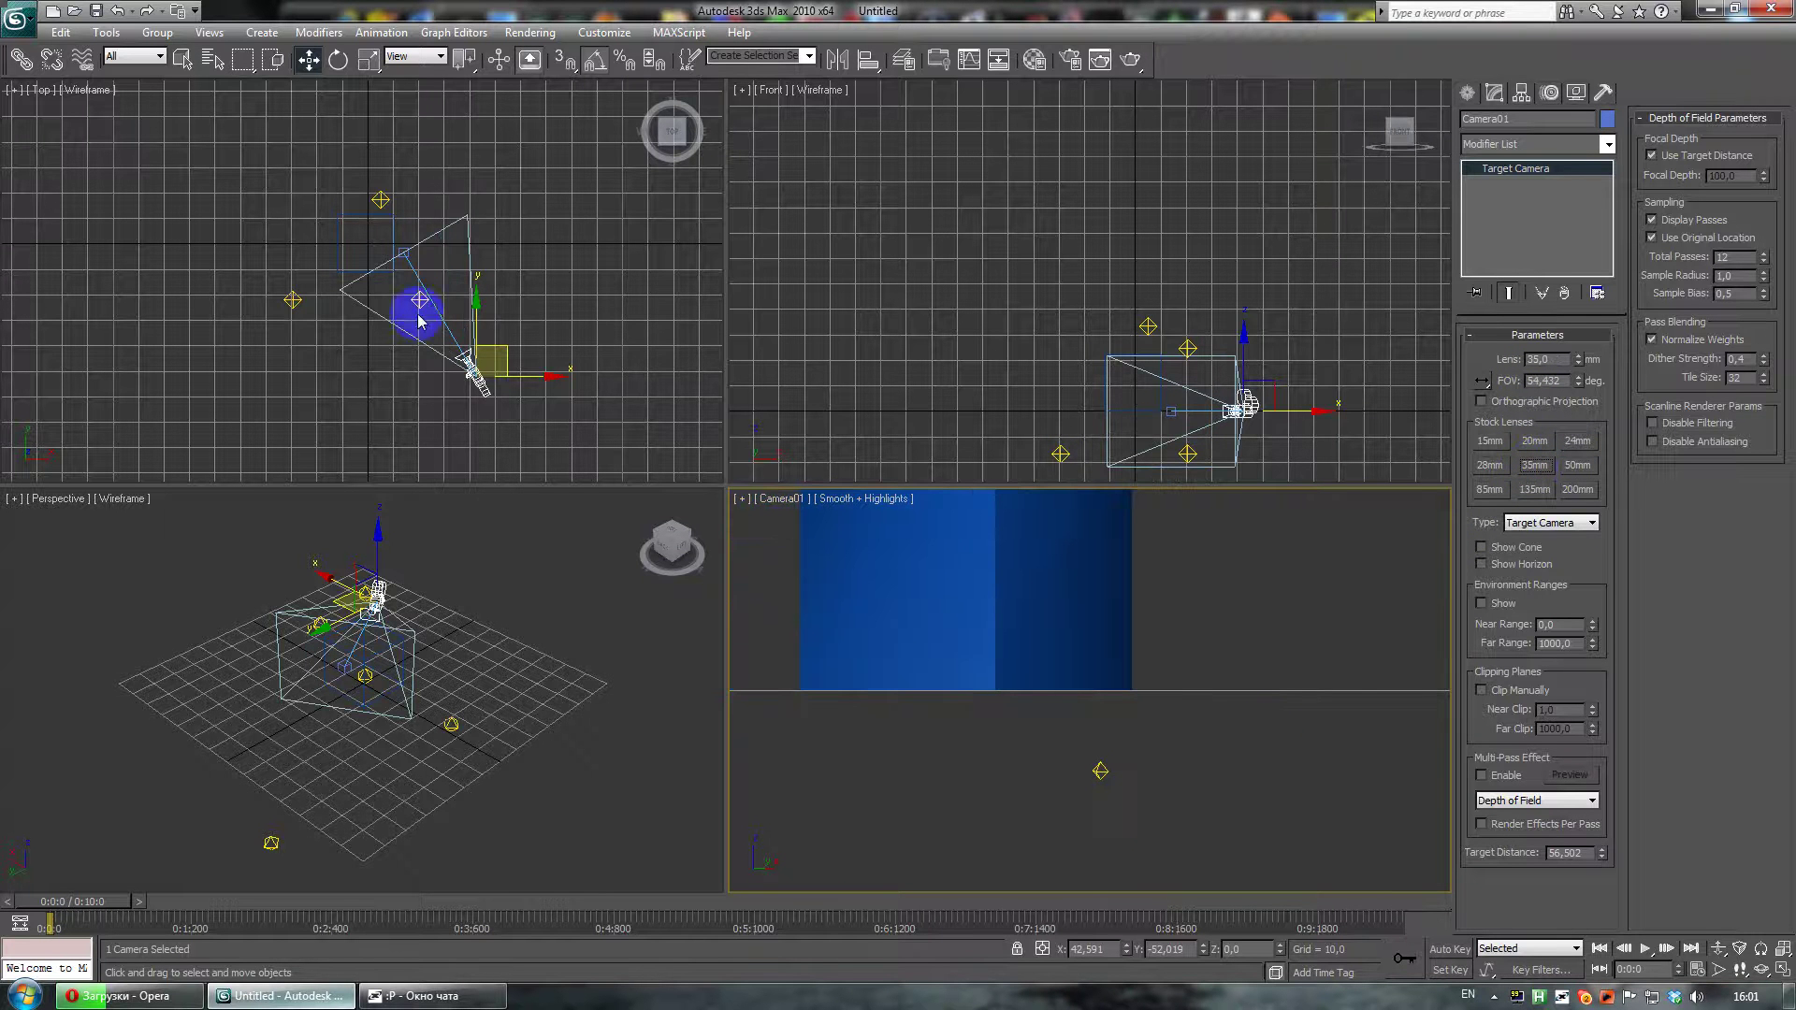
# - Raise the camera along the Z axis to about Z 46 so it looks down on the cube
pyautogui.moveTo(489, 369)
pyautogui.mouseDown(button='middle')
pyautogui.moveTo(526, 365)
pyautogui.moveTo(501, 373)
pyautogui.mouseUp(button='middle')
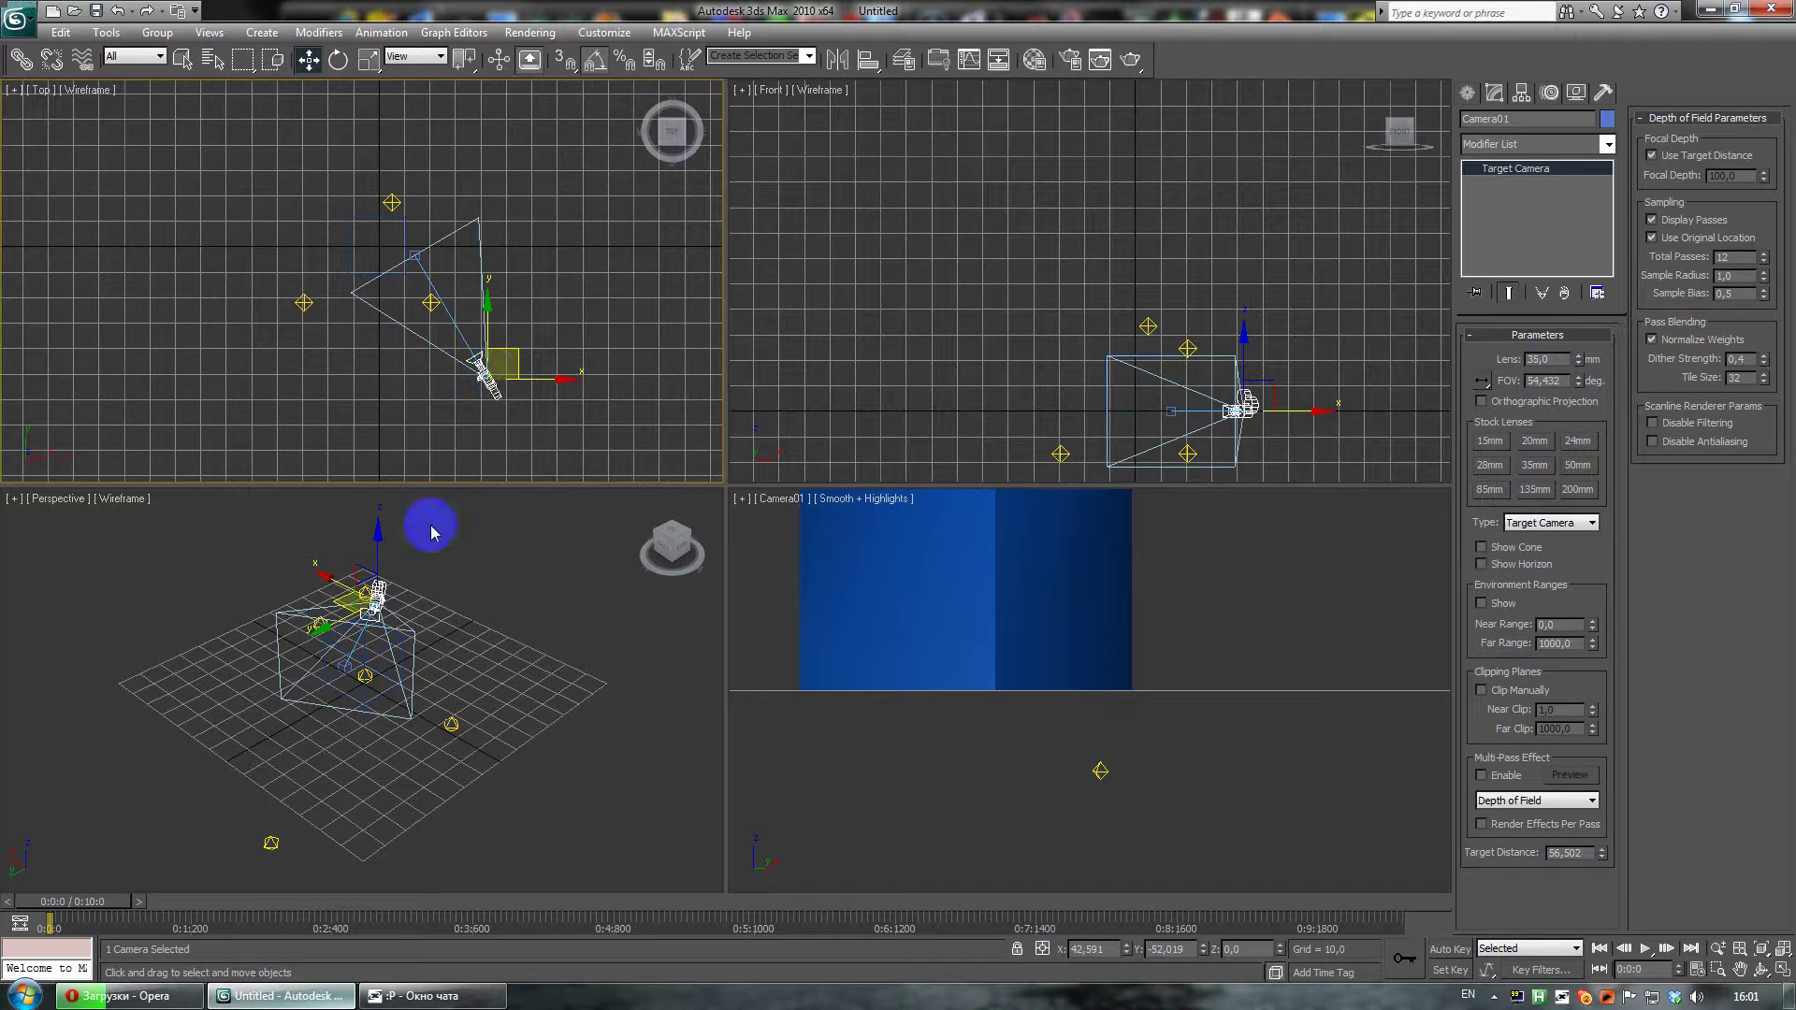
pyautogui.scroll(6, 493, 622)
pyautogui.scroll(-6, 493, 673)
pyautogui.moveTo(398, 520); pyautogui.dragTo(419, 248)
pyautogui.moveTo(373, 613); pyautogui.dragTo(501, 652, button='middle')
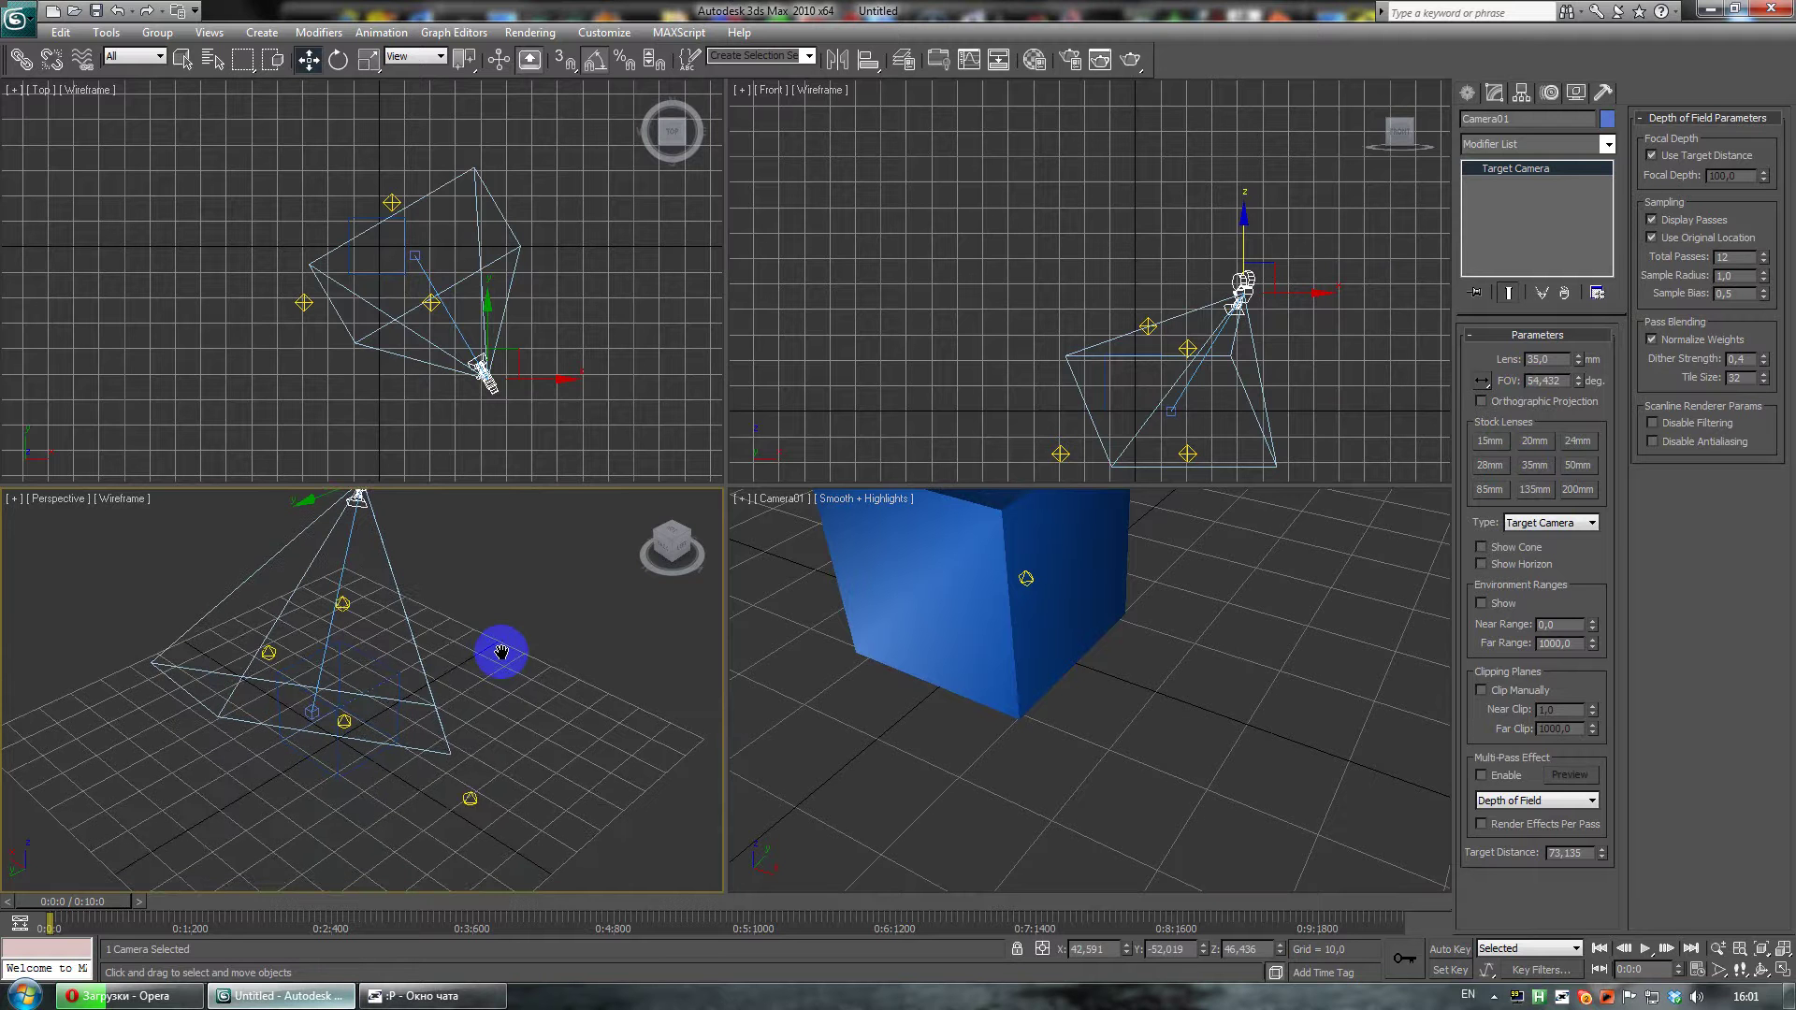
# - Apply the 02 - Default material with the Stucco diffuse map to the cube and close the Material Editor
pyautogui.press('m')
pyautogui.moveTo(512, 184); pyautogui.dragTo(944, 613)
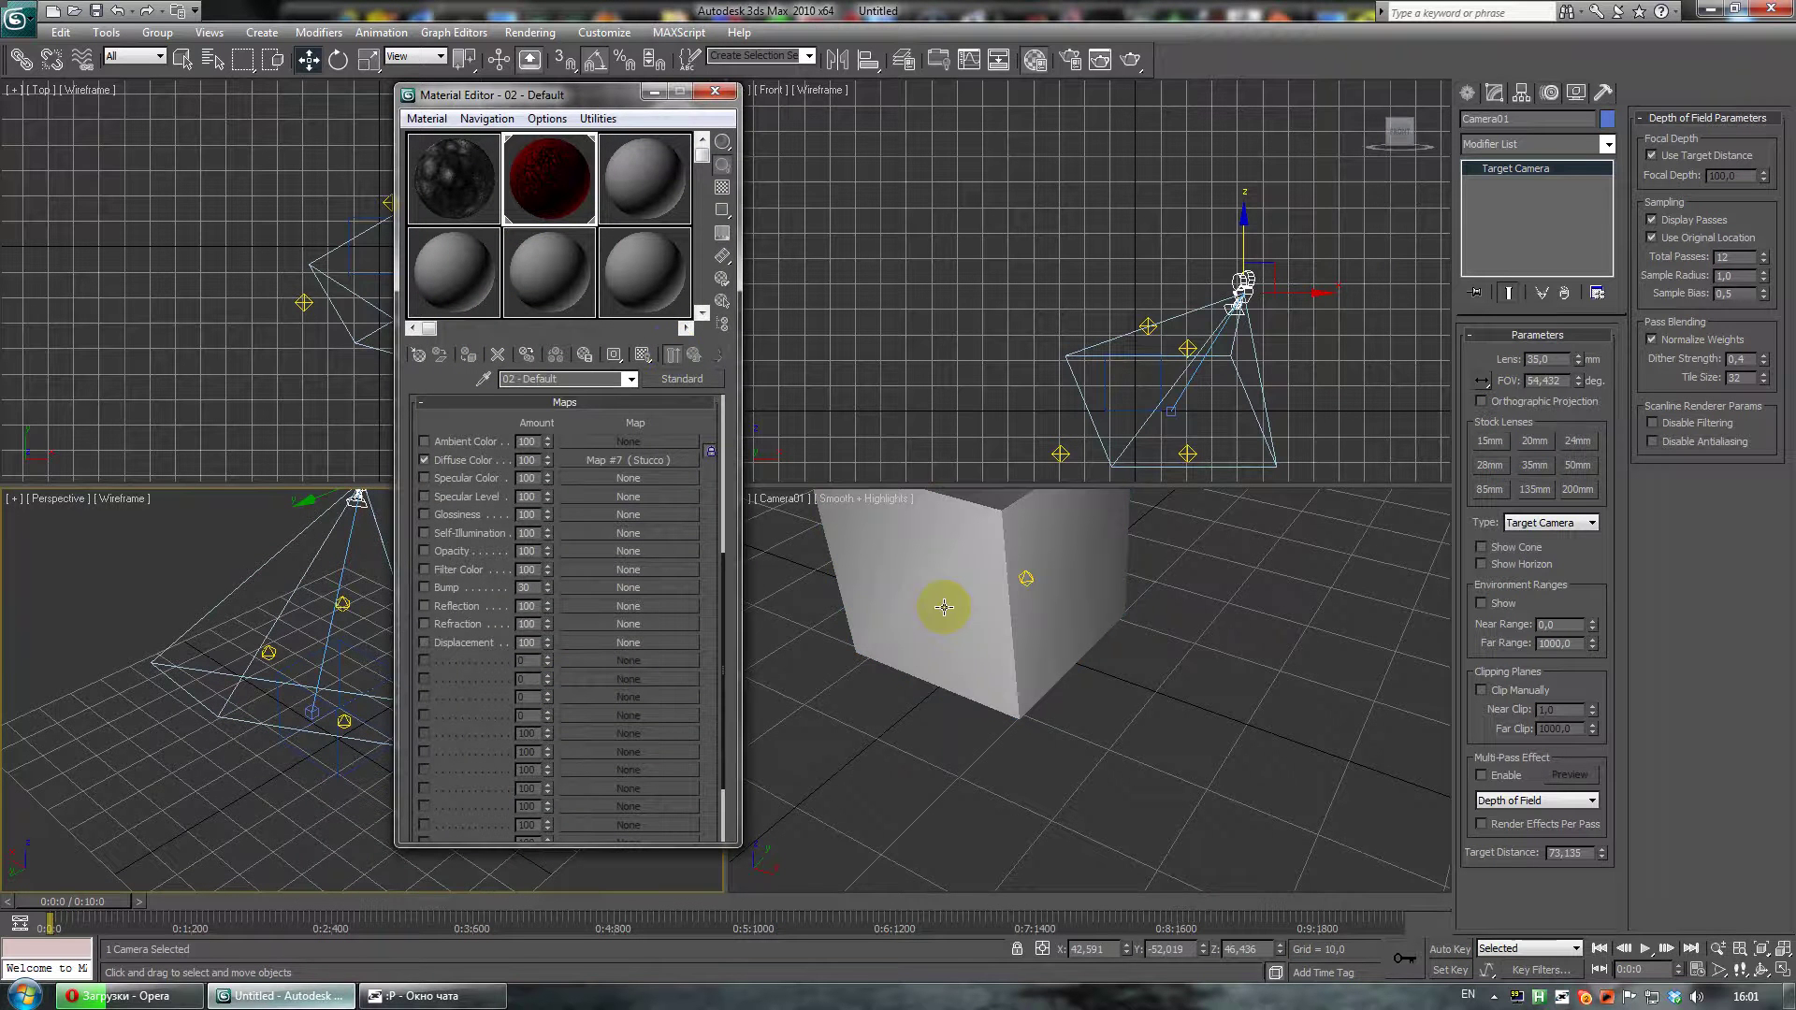
pyautogui.click(714, 90)
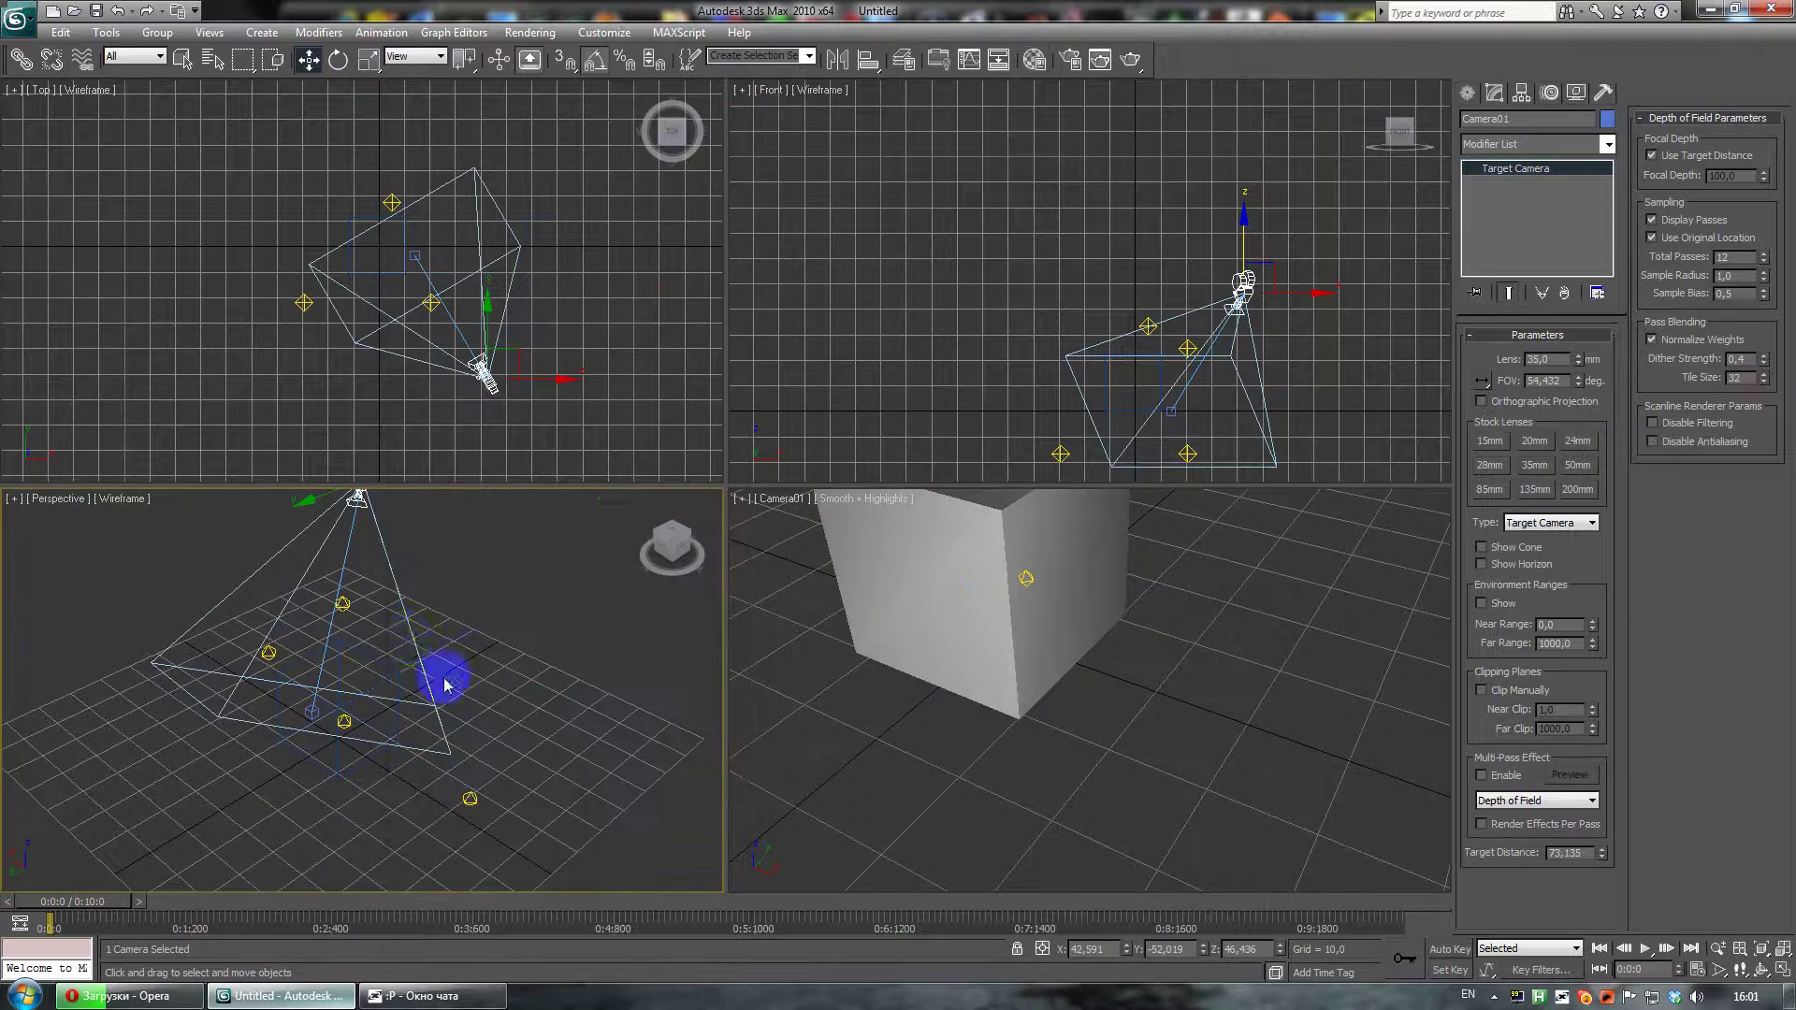
# - Move the camera farther from the cube in the Front view, to about X 87, Z 53
pyautogui.moveTo(409, 647)
pyautogui.mouseDown(button='middle')
pyautogui.moveTo(433, 649)
pyautogui.moveTo(393, 673)
pyautogui.mouseUp(button='middle')
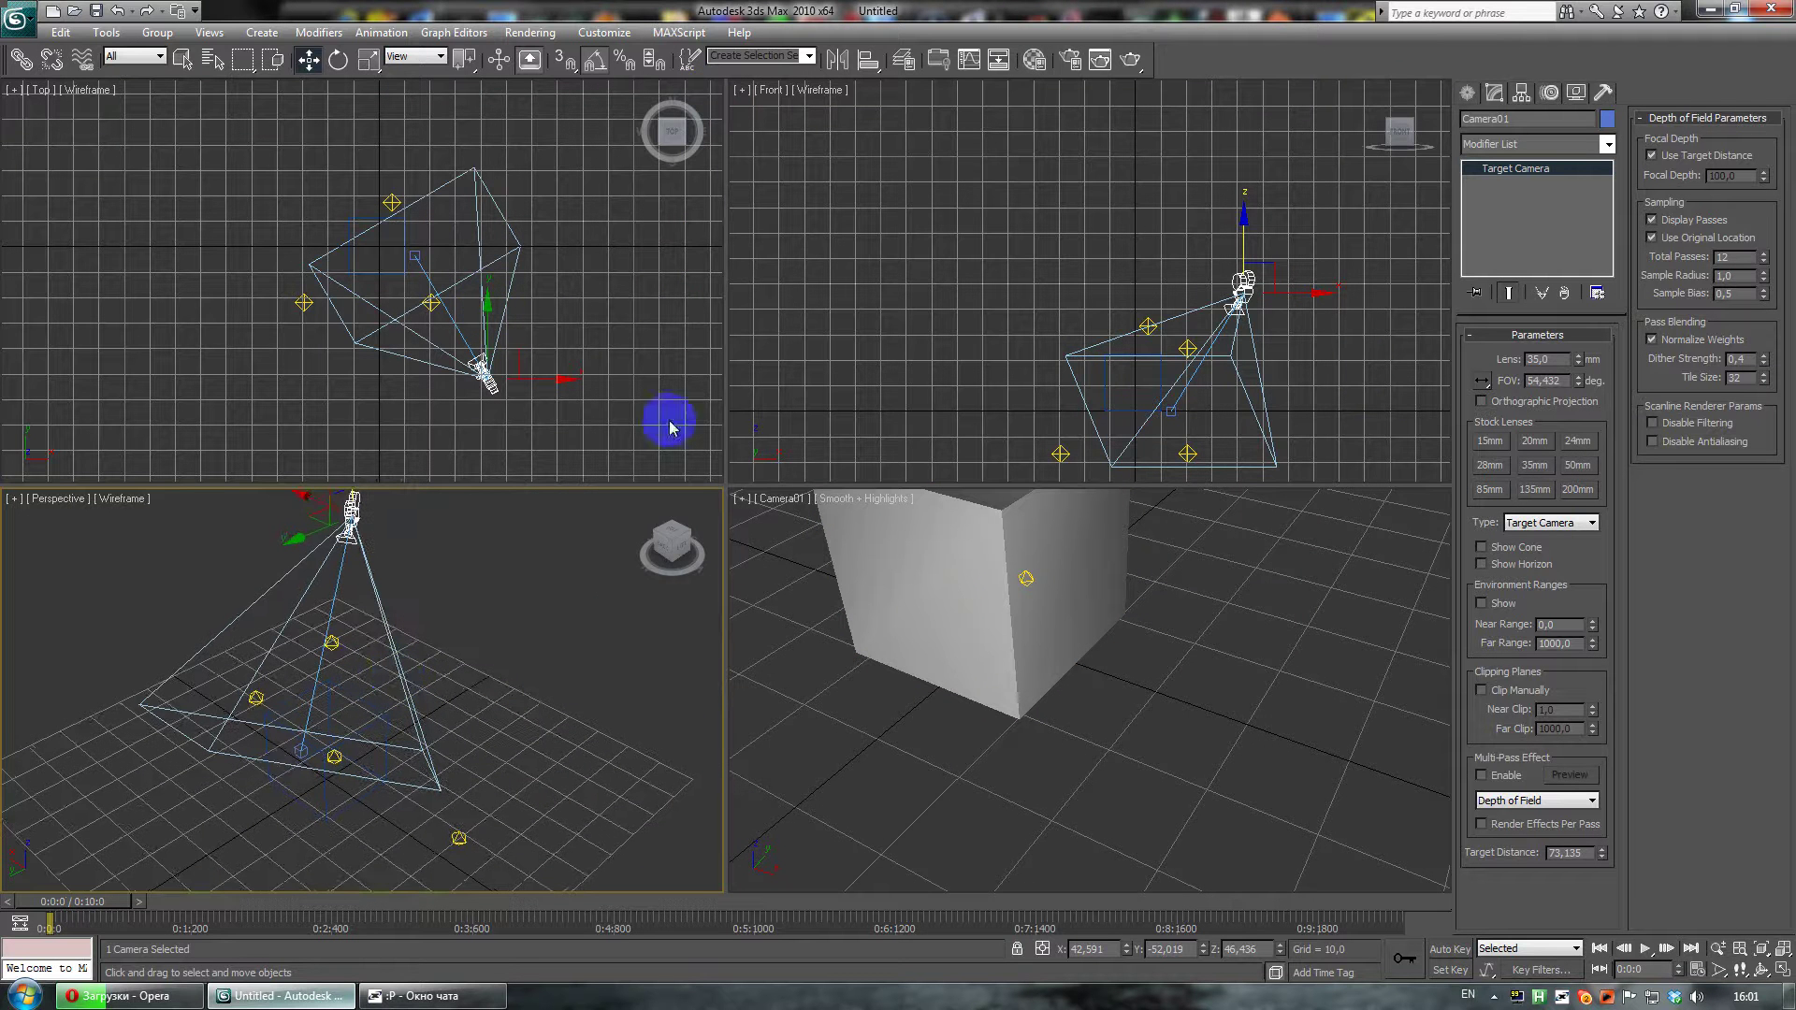
pyautogui.moveTo(1142, 336); pyautogui.dragTo(1066, 289, button='middle')
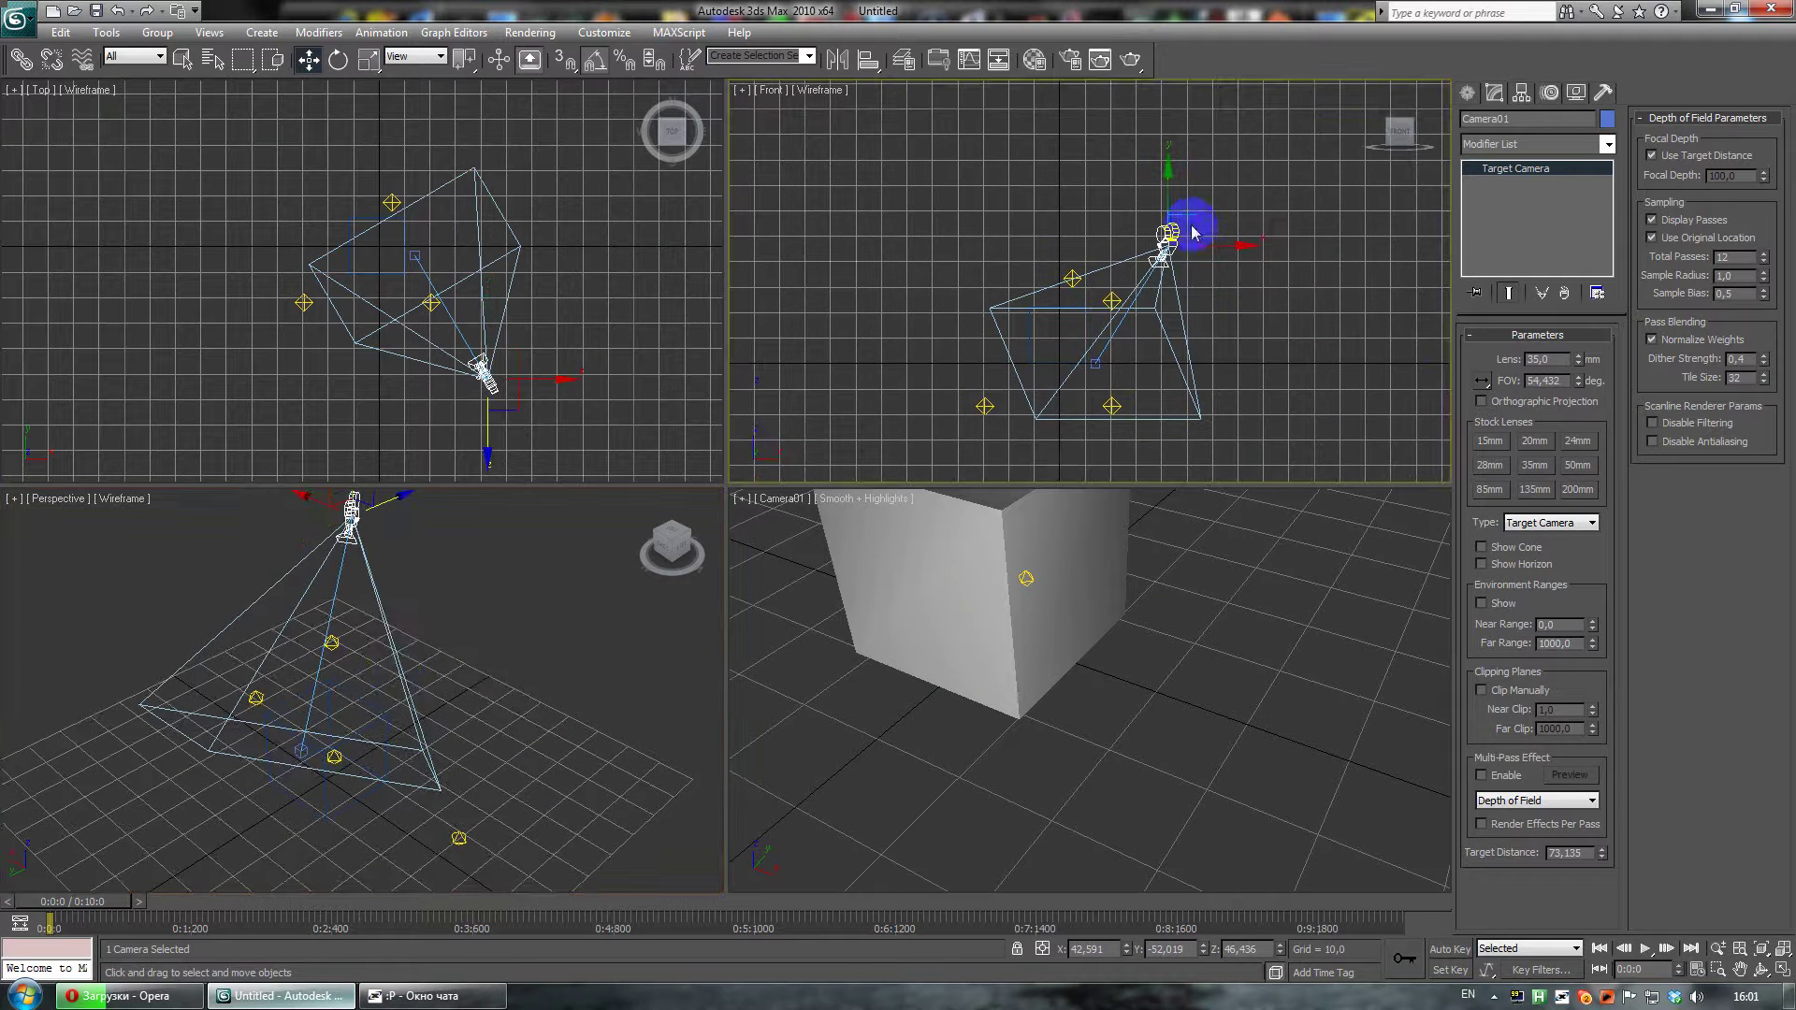
pyautogui.moveTo(1196, 218); pyautogui.dragTo(1305, 202)
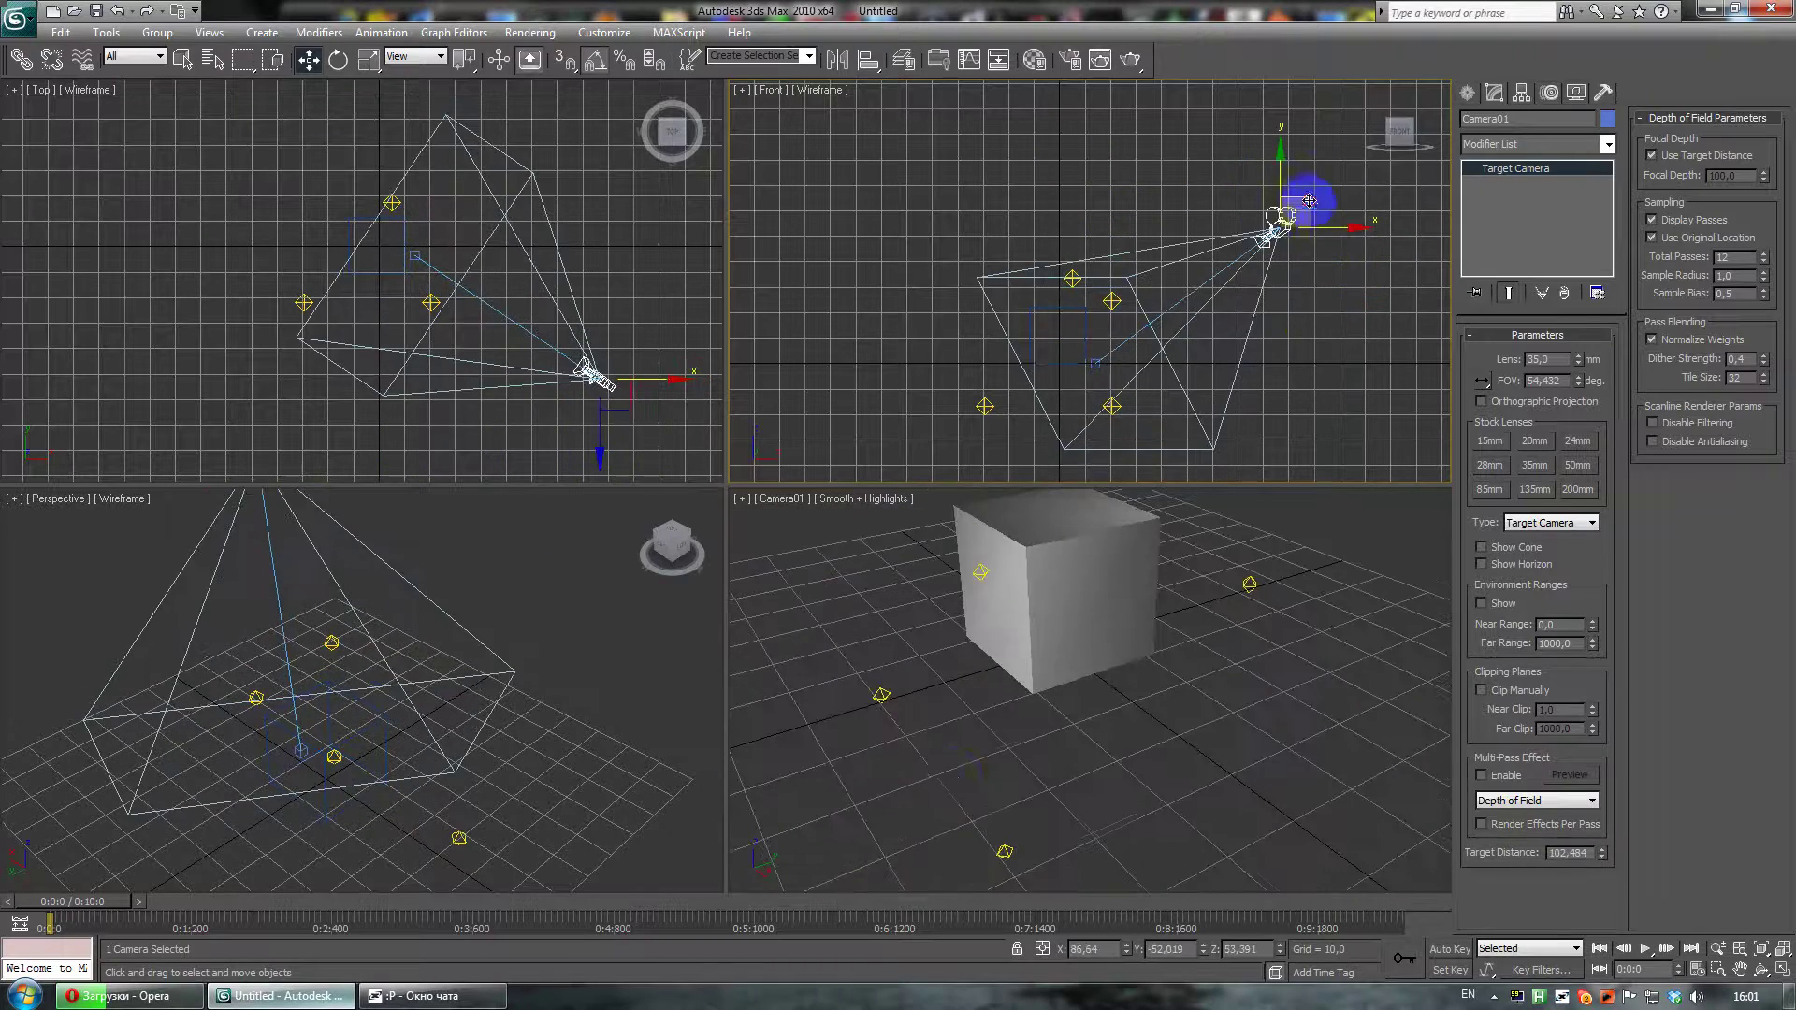
# - Scrub the timeline to 0:10:0 and switch the time display to Frames
pyautogui.click(126, 921)
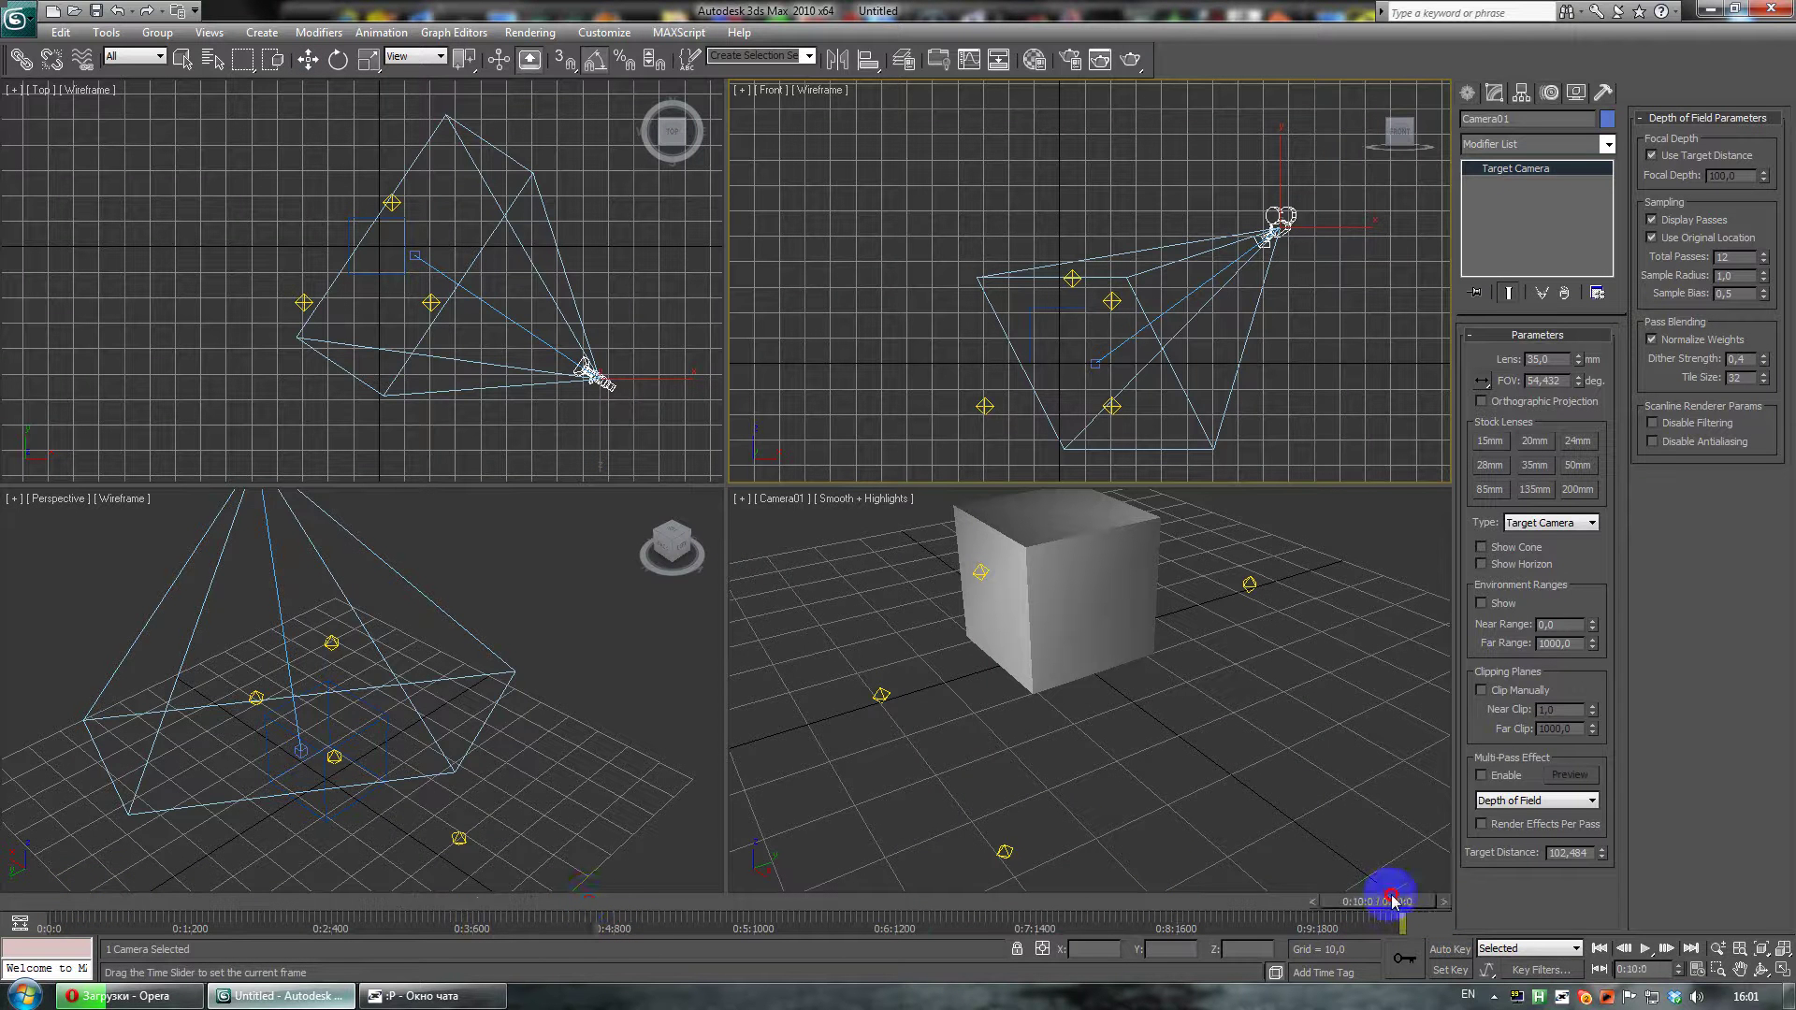
pyautogui.click(1697, 970)
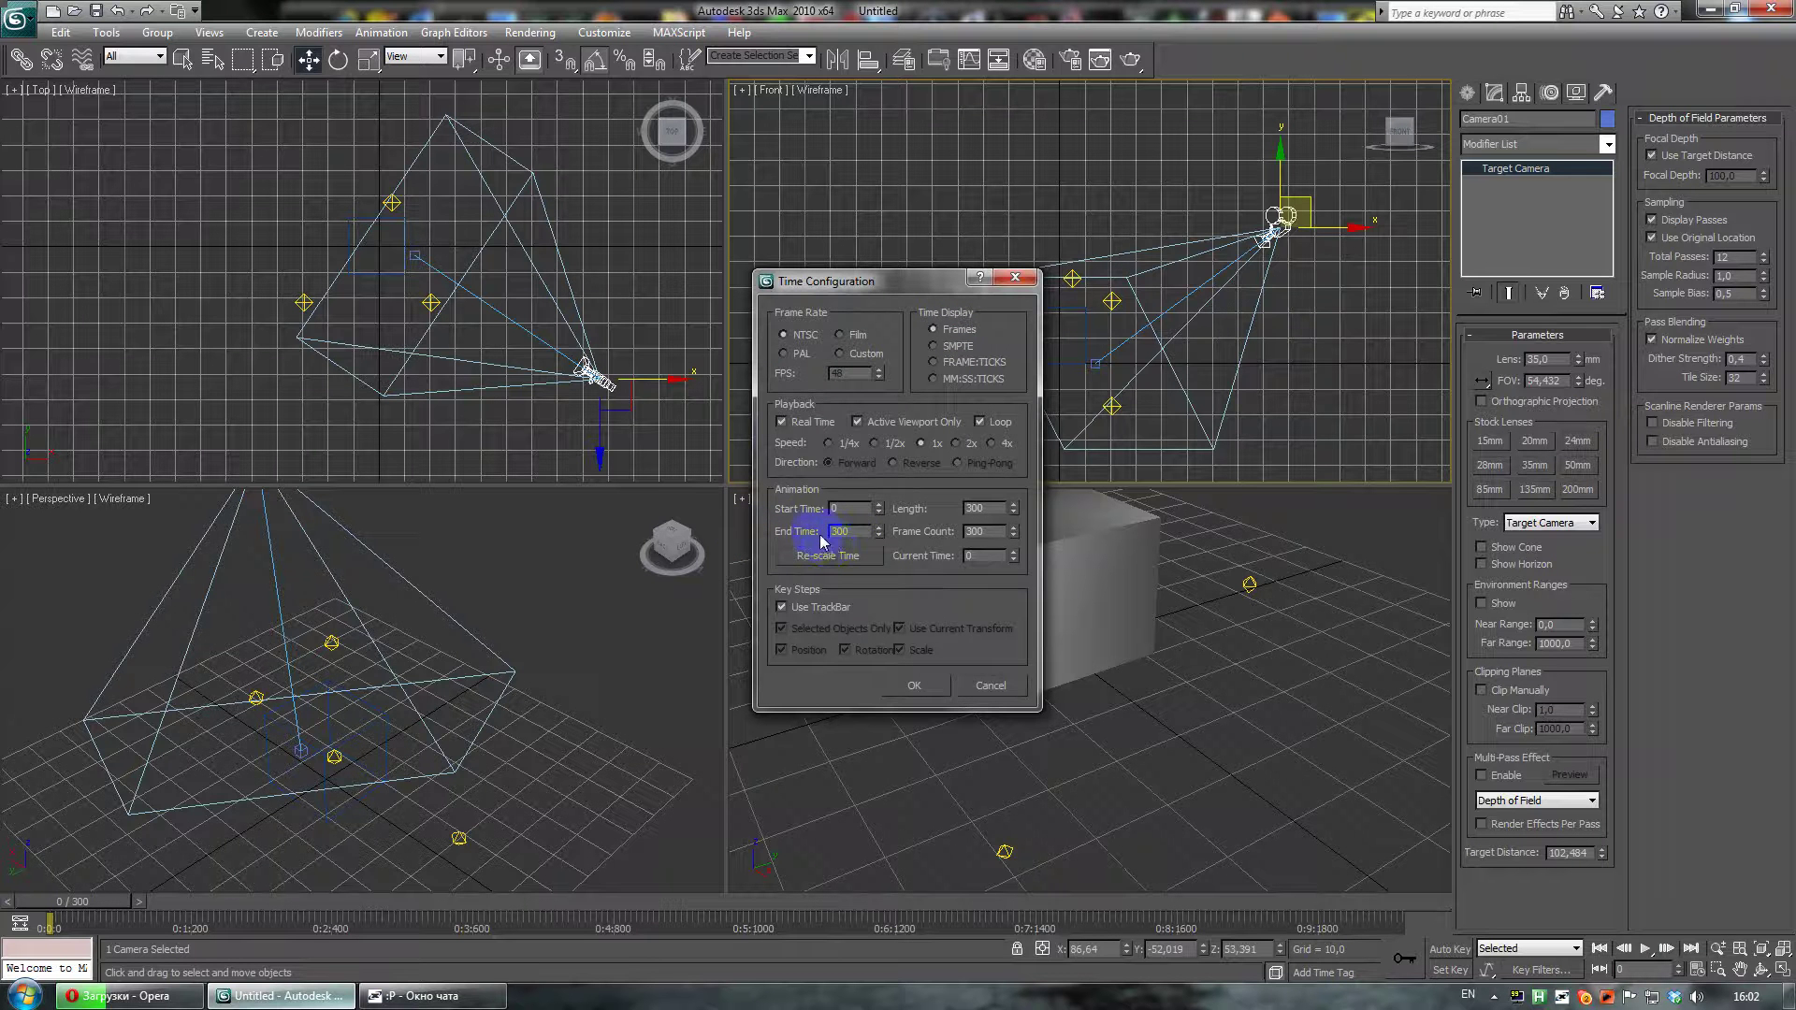
pyautogui.click(909, 684)
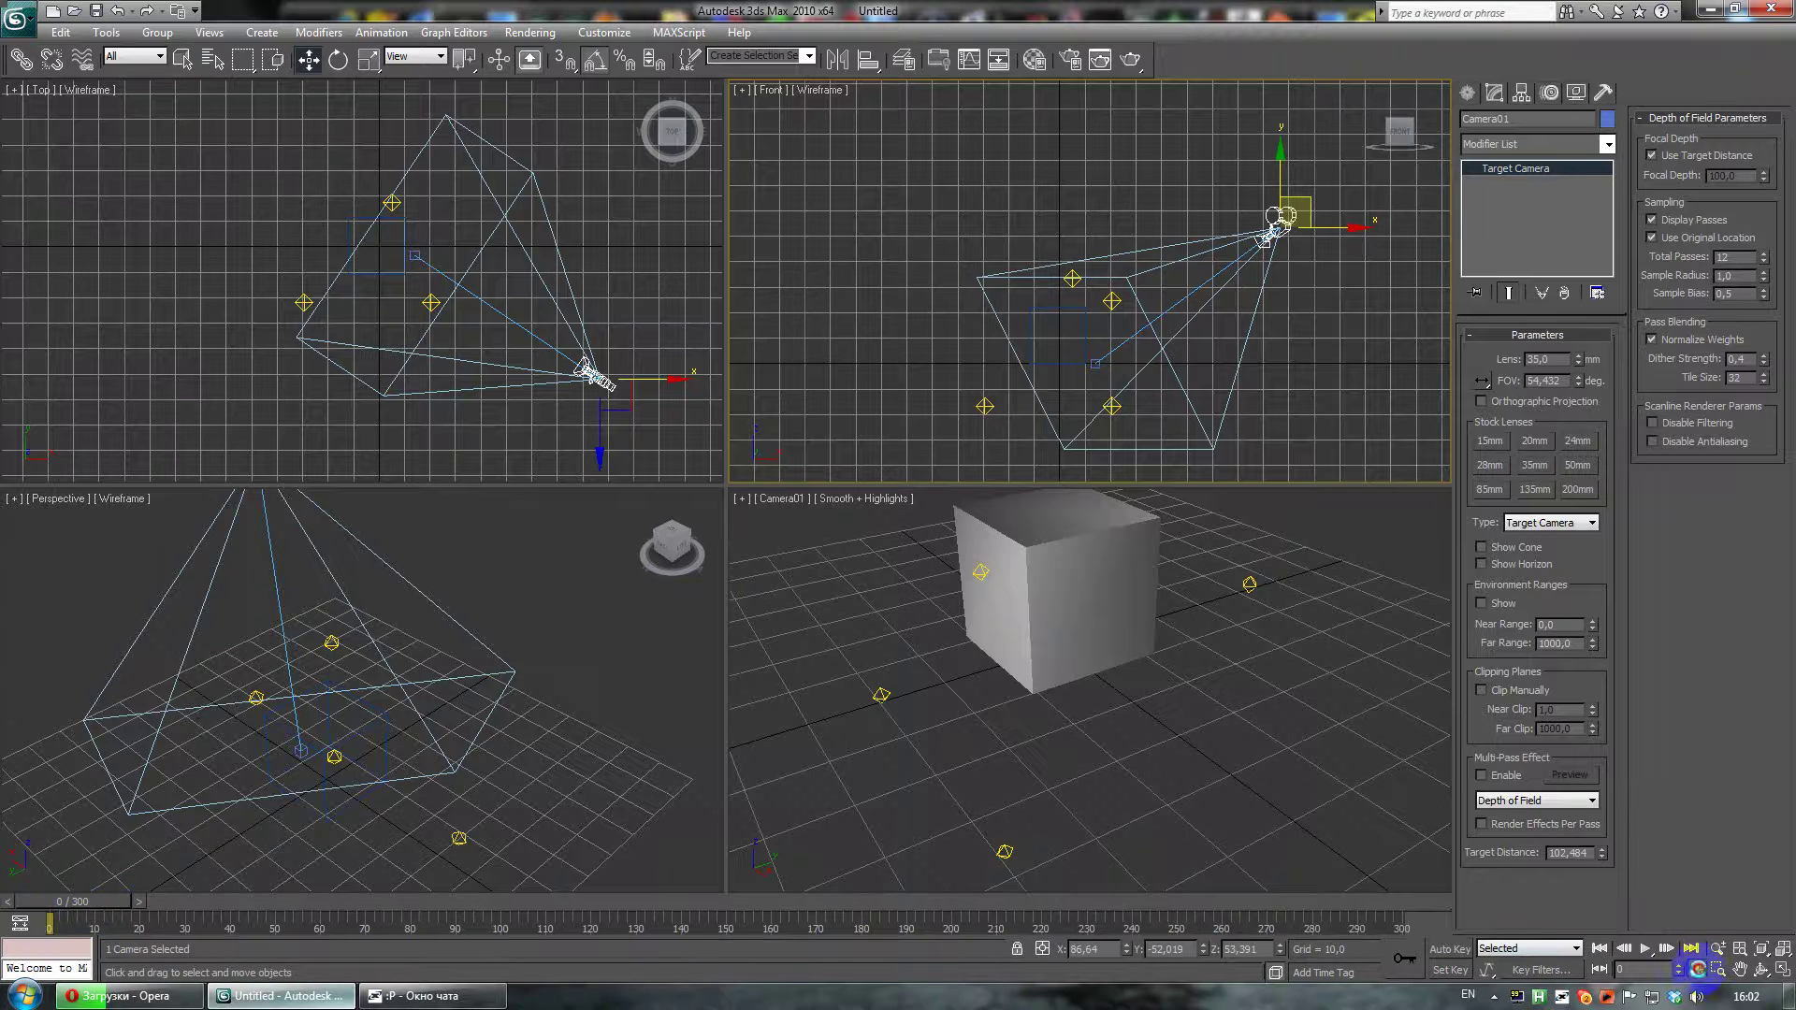
# - Configure the animation time with a Custom frame rate and the MM:SS:TICKS time display
pyautogui.click(1695, 970)
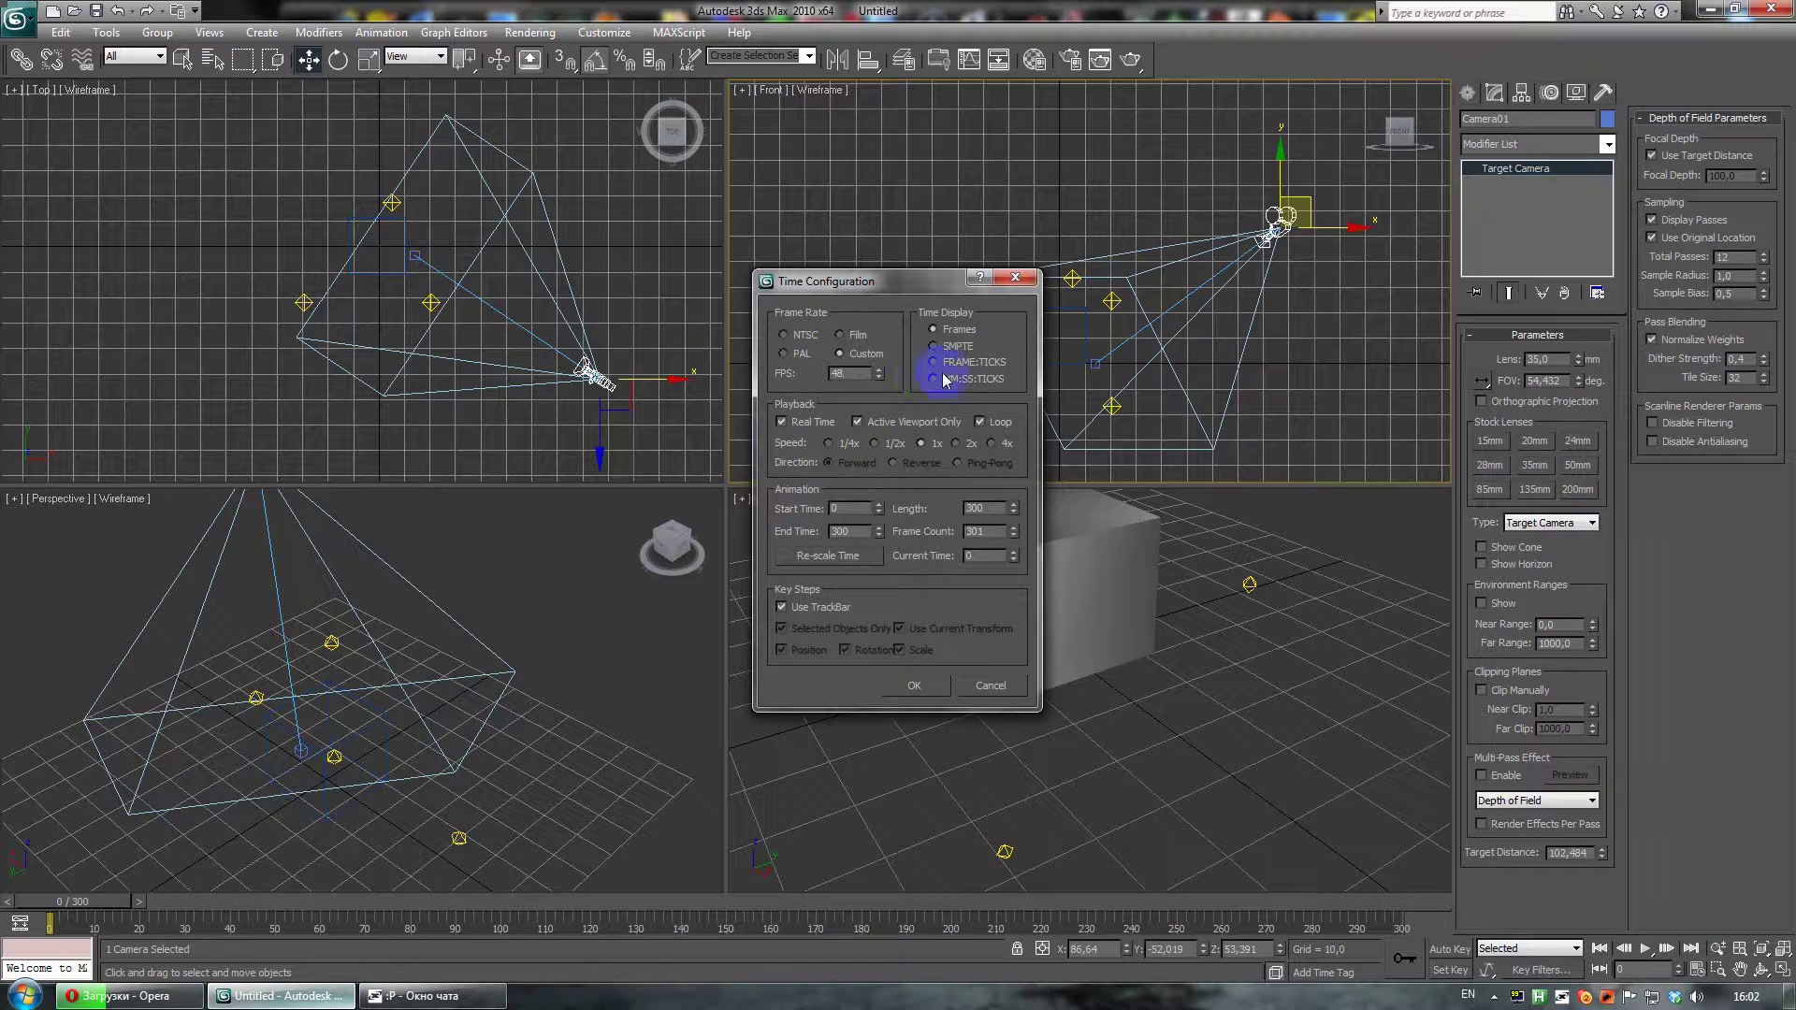
pyautogui.click(853, 535)
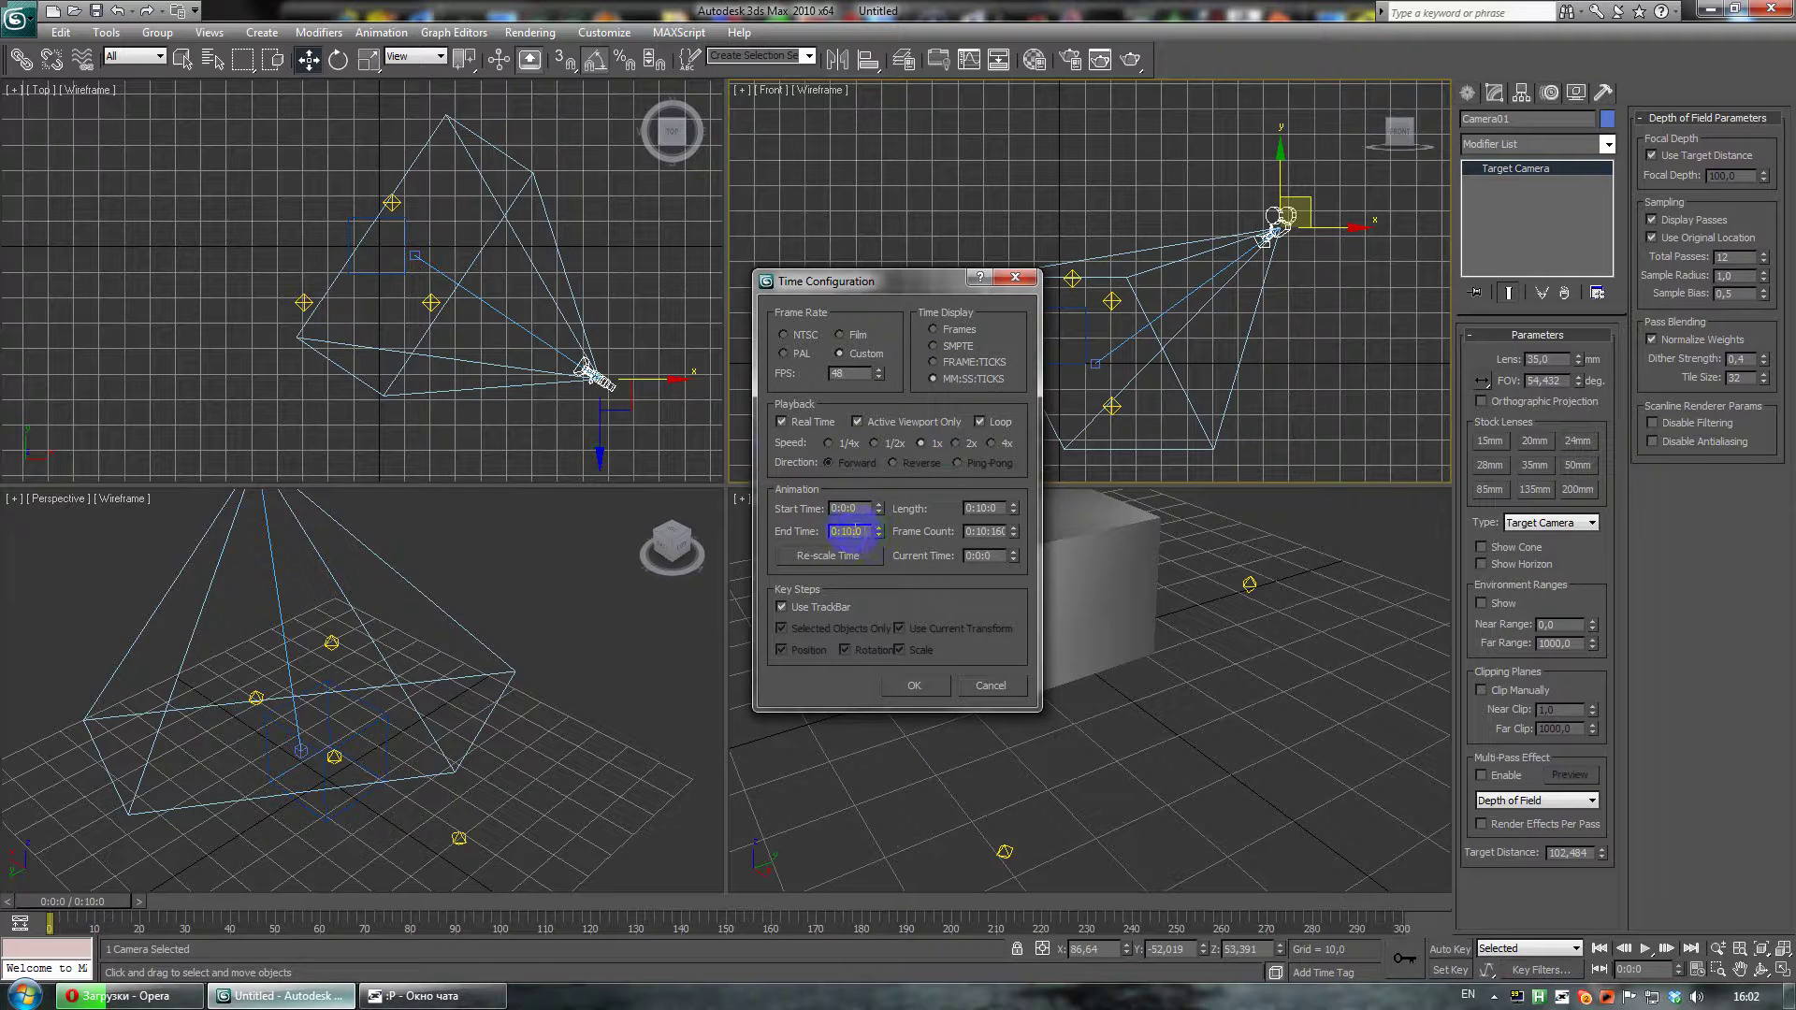
pyautogui.click(911, 690)
pyautogui.click(66, 906)
pyautogui.press('w')
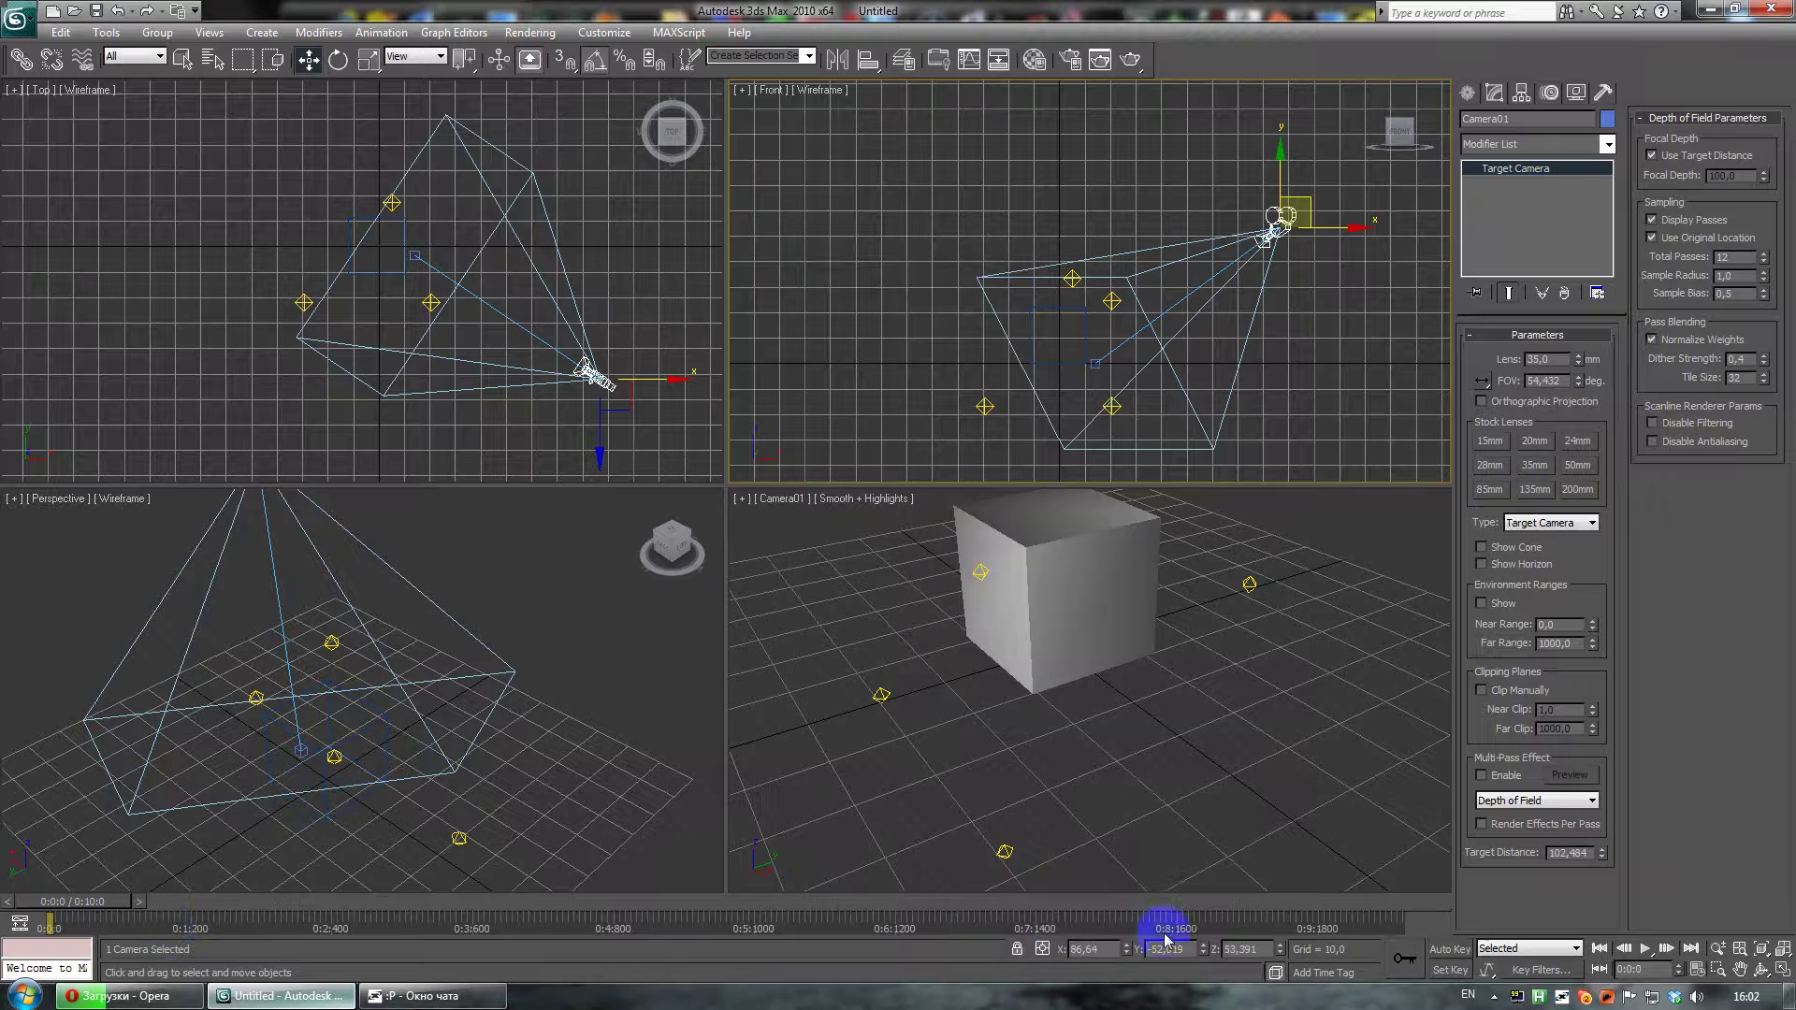
pyautogui.moveTo(62, 914)
pyautogui.mouseDown()
pyautogui.moveTo(207, 920)
pyautogui.moveTo(28, 921)
pyautogui.mouseUp()
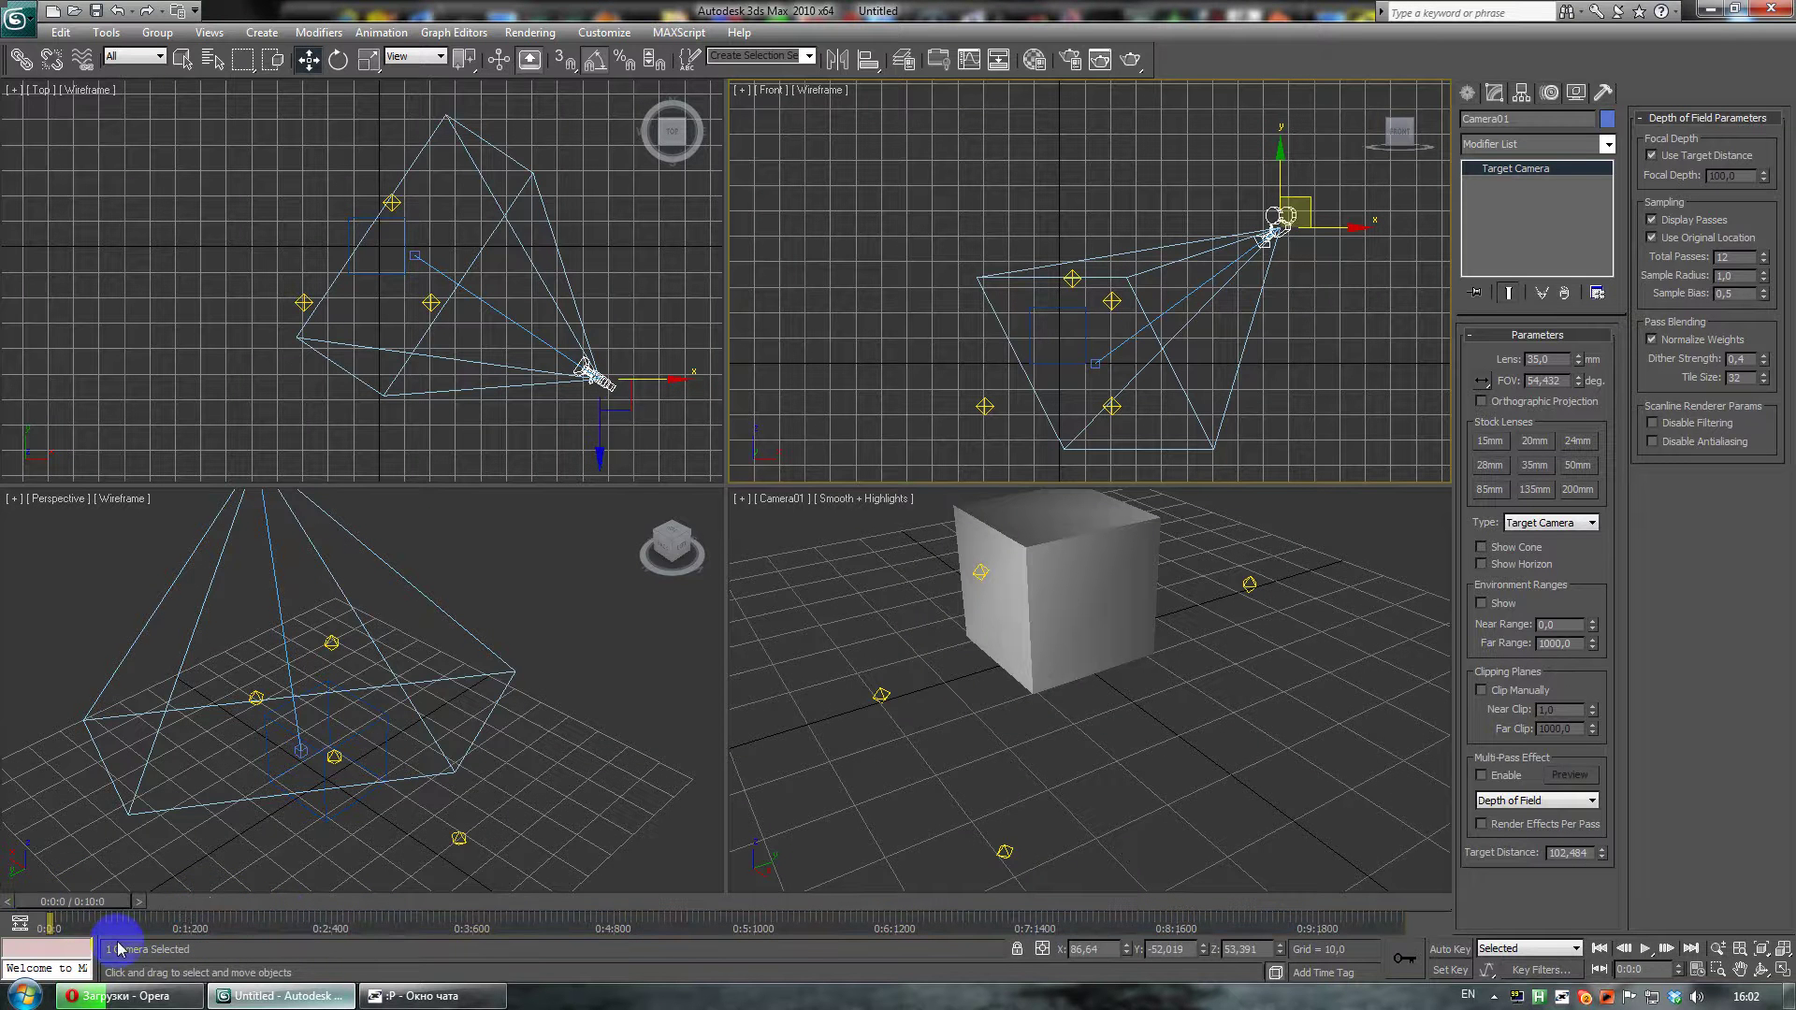
# - Turn on Auto Key and, at time 0:1:182, move the camera past the cube to about X -49, Y -55
pyautogui.press('n')
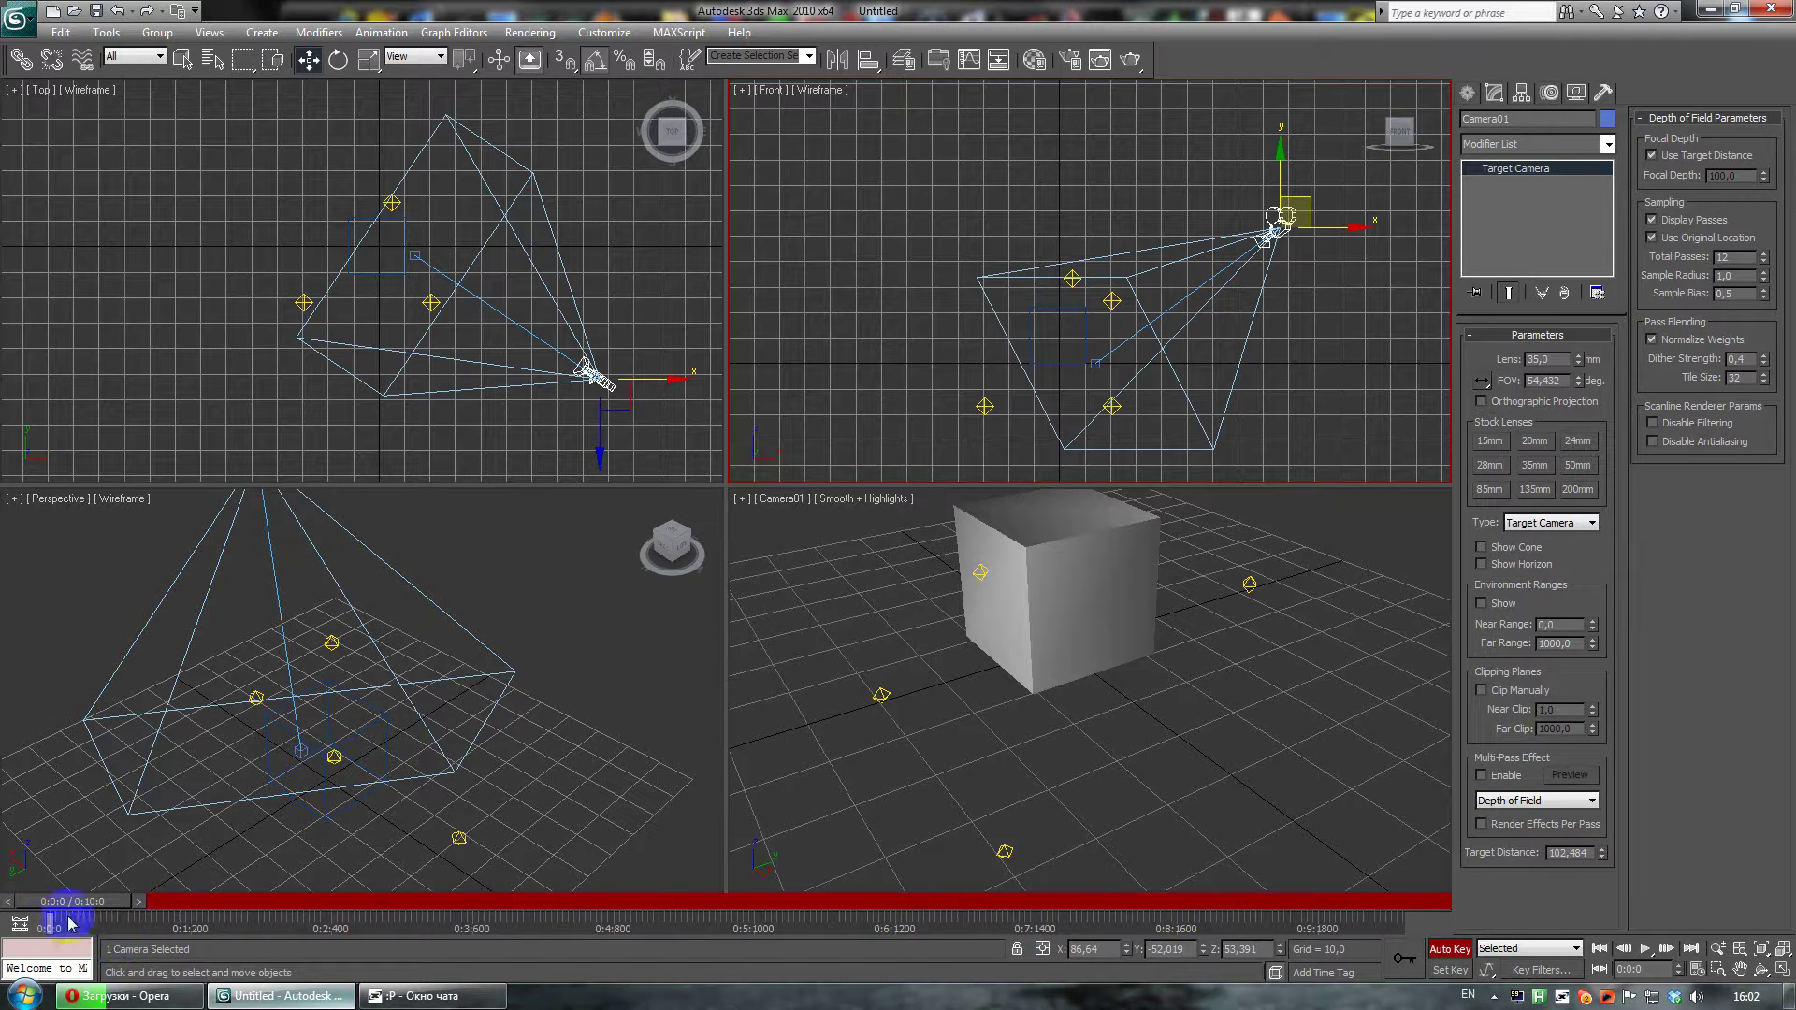
pyautogui.moveTo(59, 908); pyautogui.dragTo(193, 905)
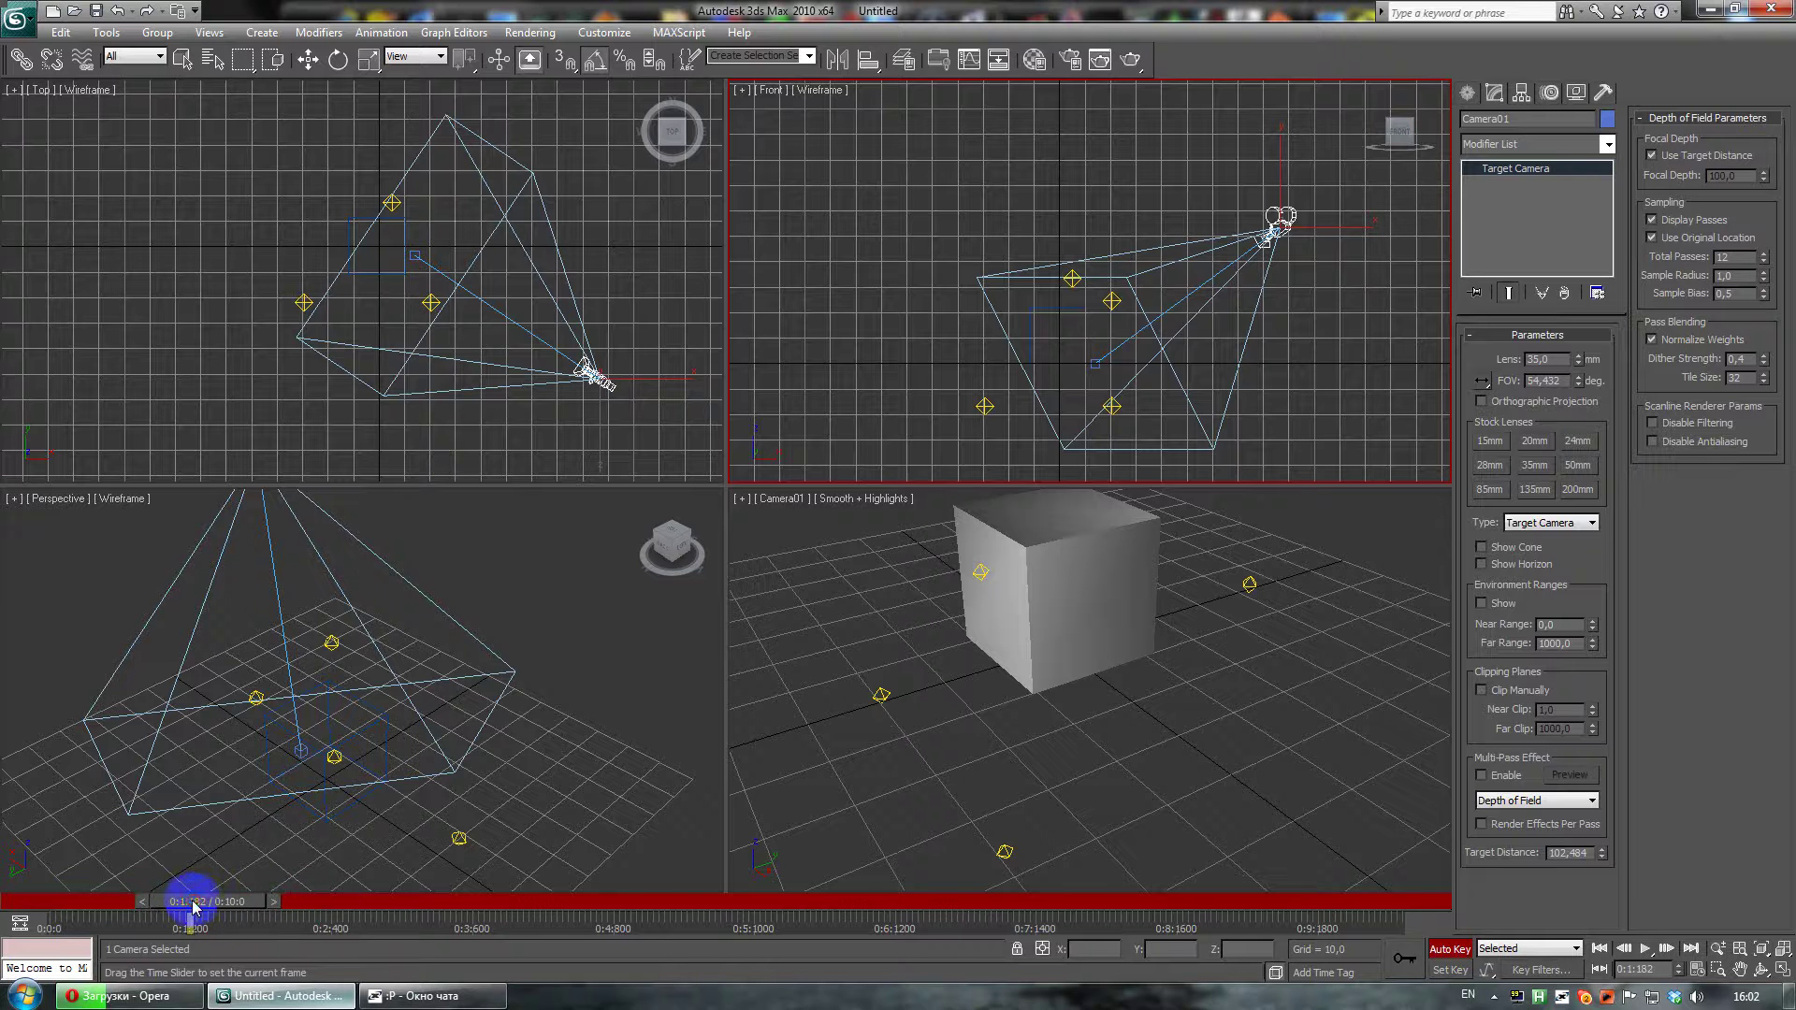
pyautogui.press('w')
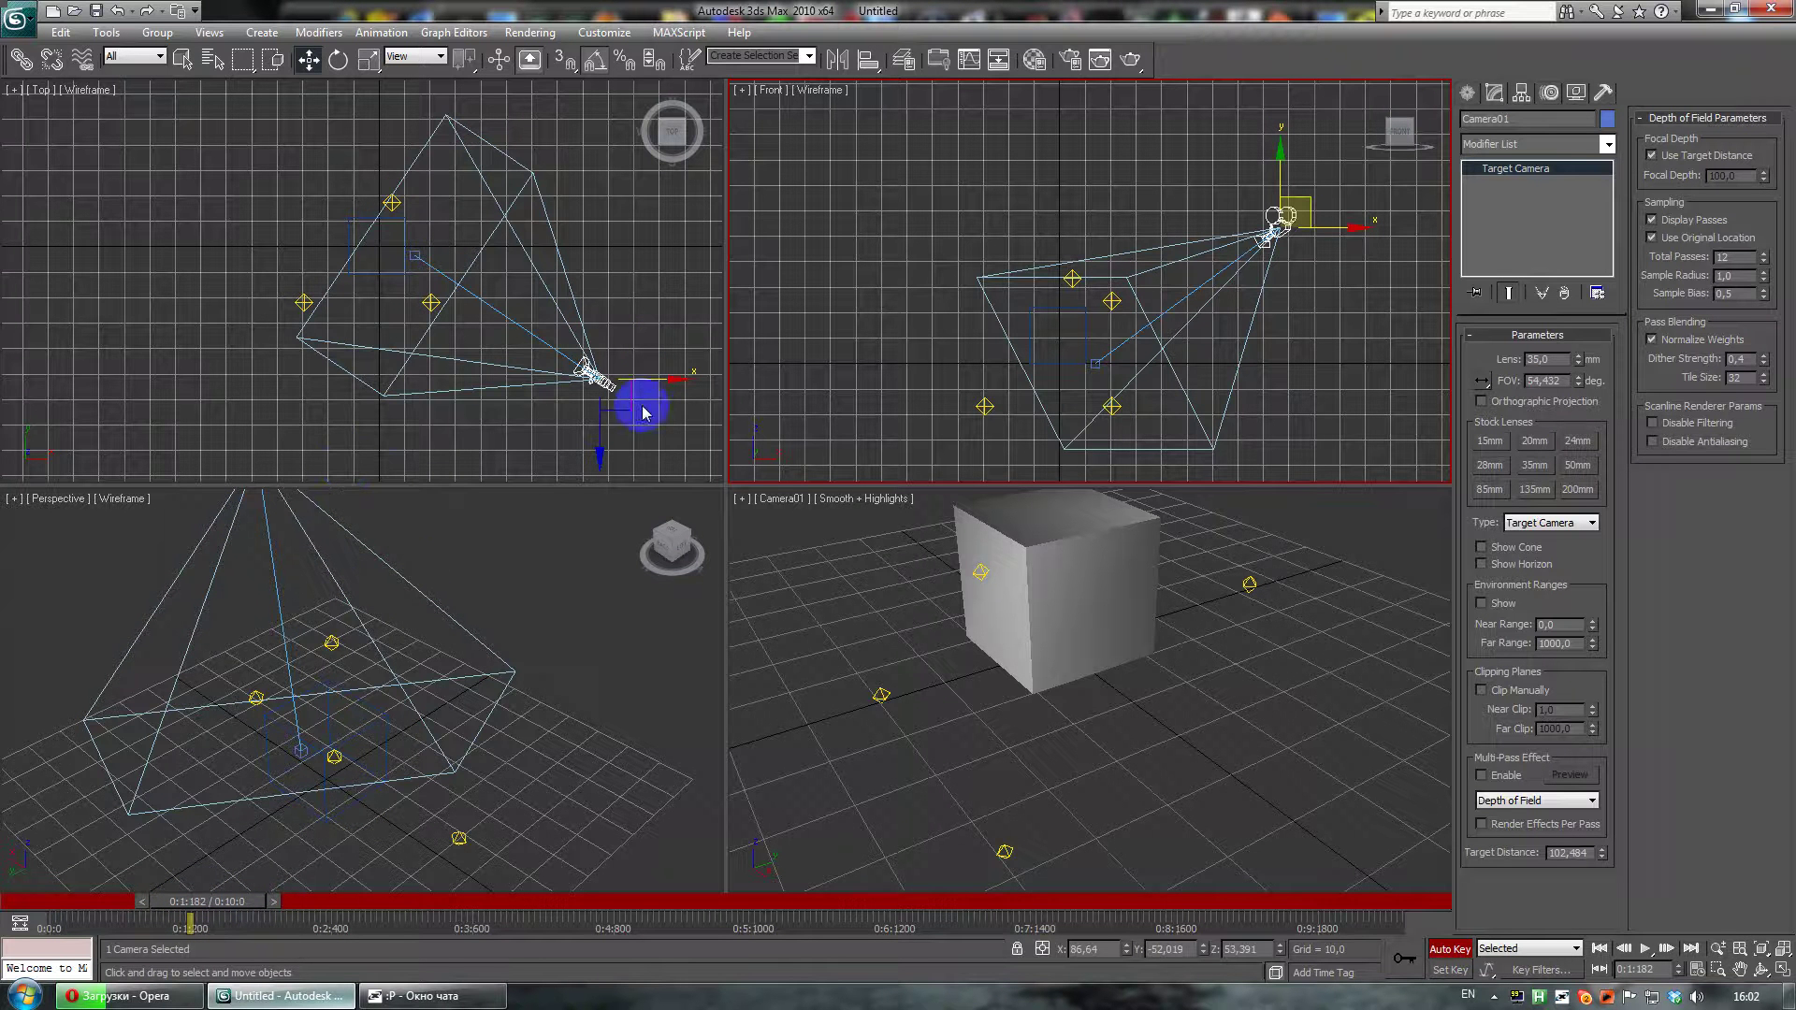
pyautogui.moveTo(643, 400); pyautogui.dragTo(565, 340, button='middle')
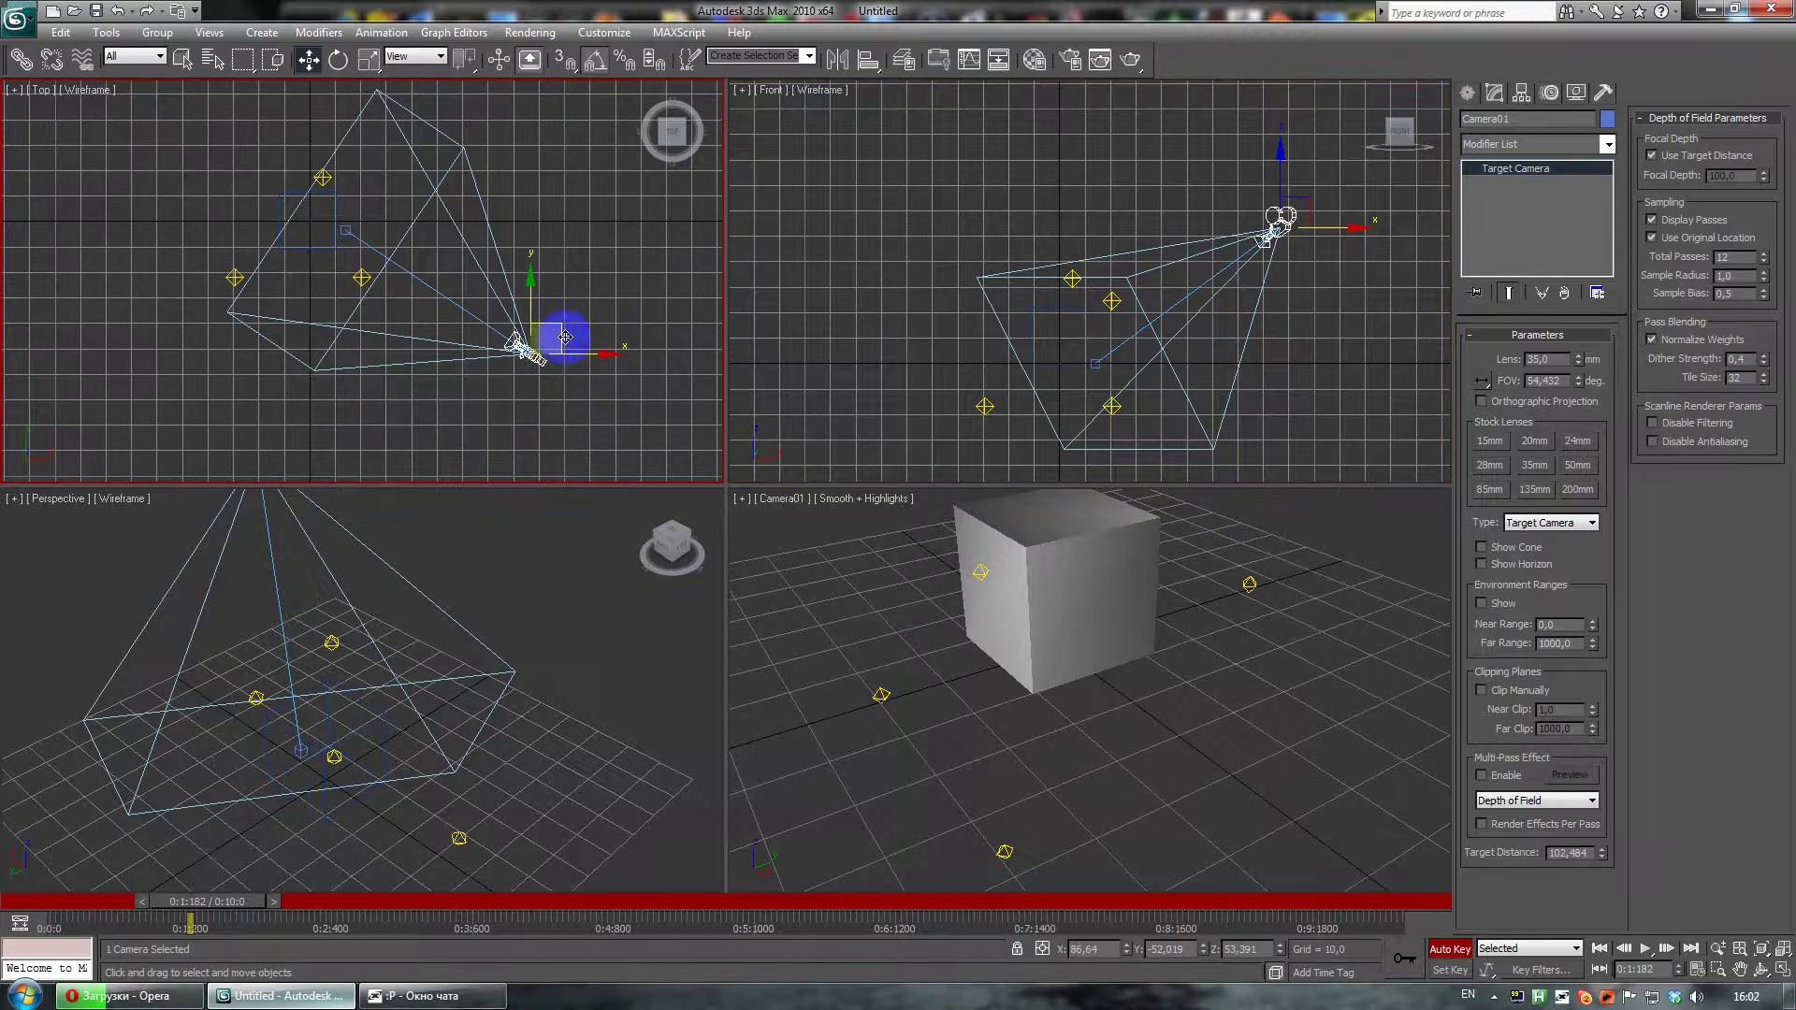
pyautogui.moveTo(555, 333); pyautogui.dragTo(187, 346)
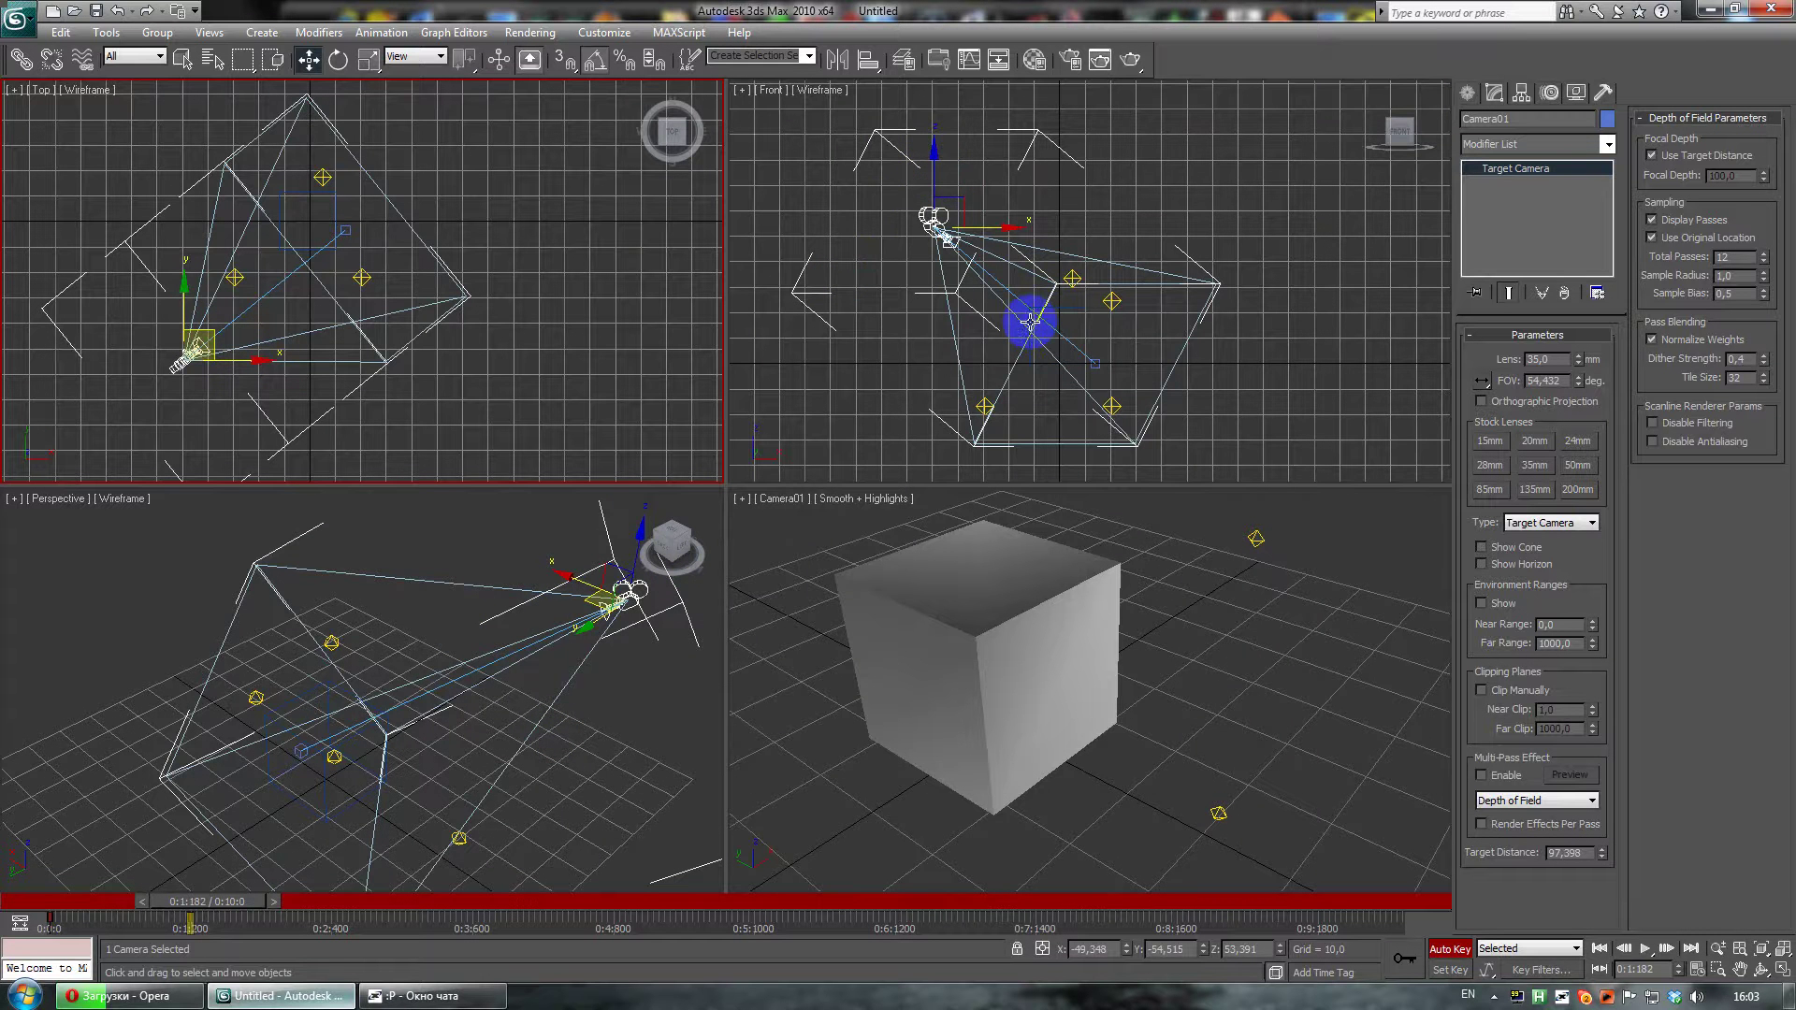
# - Lower the camera in the Front view to about Z -16 at time 0:1:182
pyautogui.moveTo(1031, 324); pyautogui.dragTo(1045, 322, button='middle')
pyautogui.click(946, 150)
pyautogui.moveTo(954, 159); pyautogui.dragTo(906, 329)
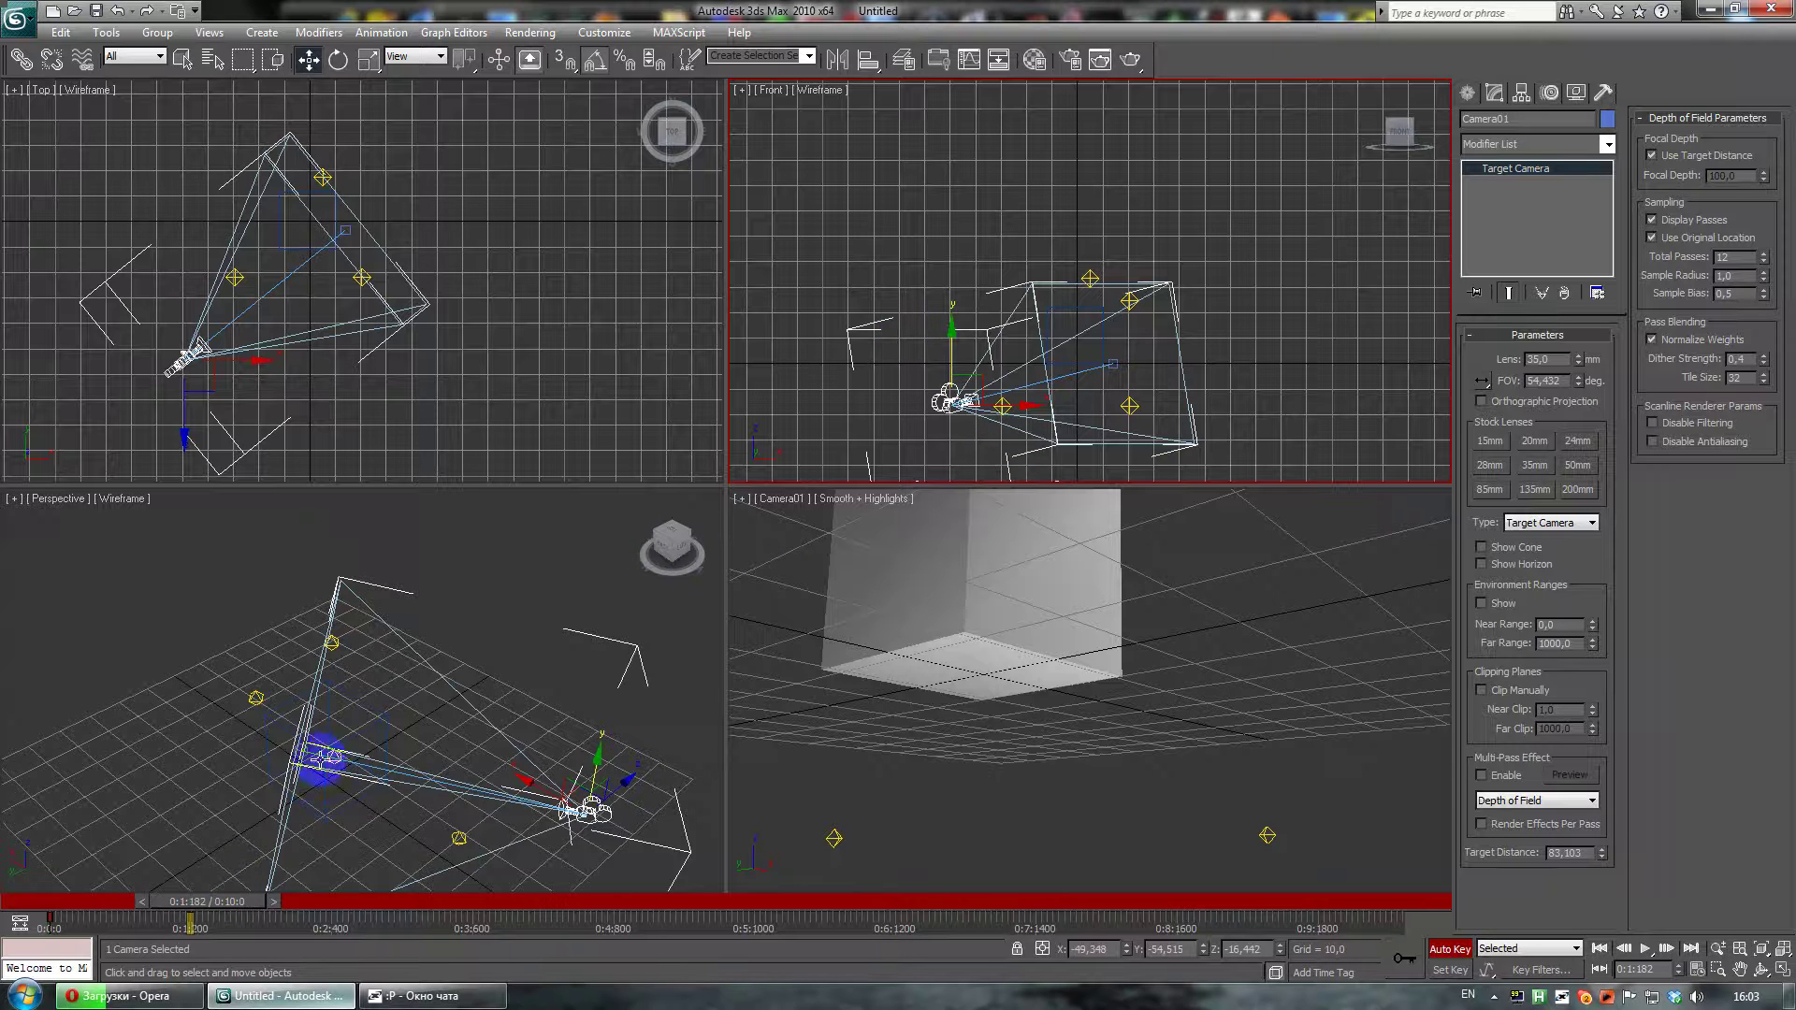
# - Move the camera target in the Front view to about X -1, Z 11 so it aims at the cube
pyautogui.moveTo(340, 733); pyautogui.dragTo(359, 718, button='middle')
pyautogui.click(1116, 363)
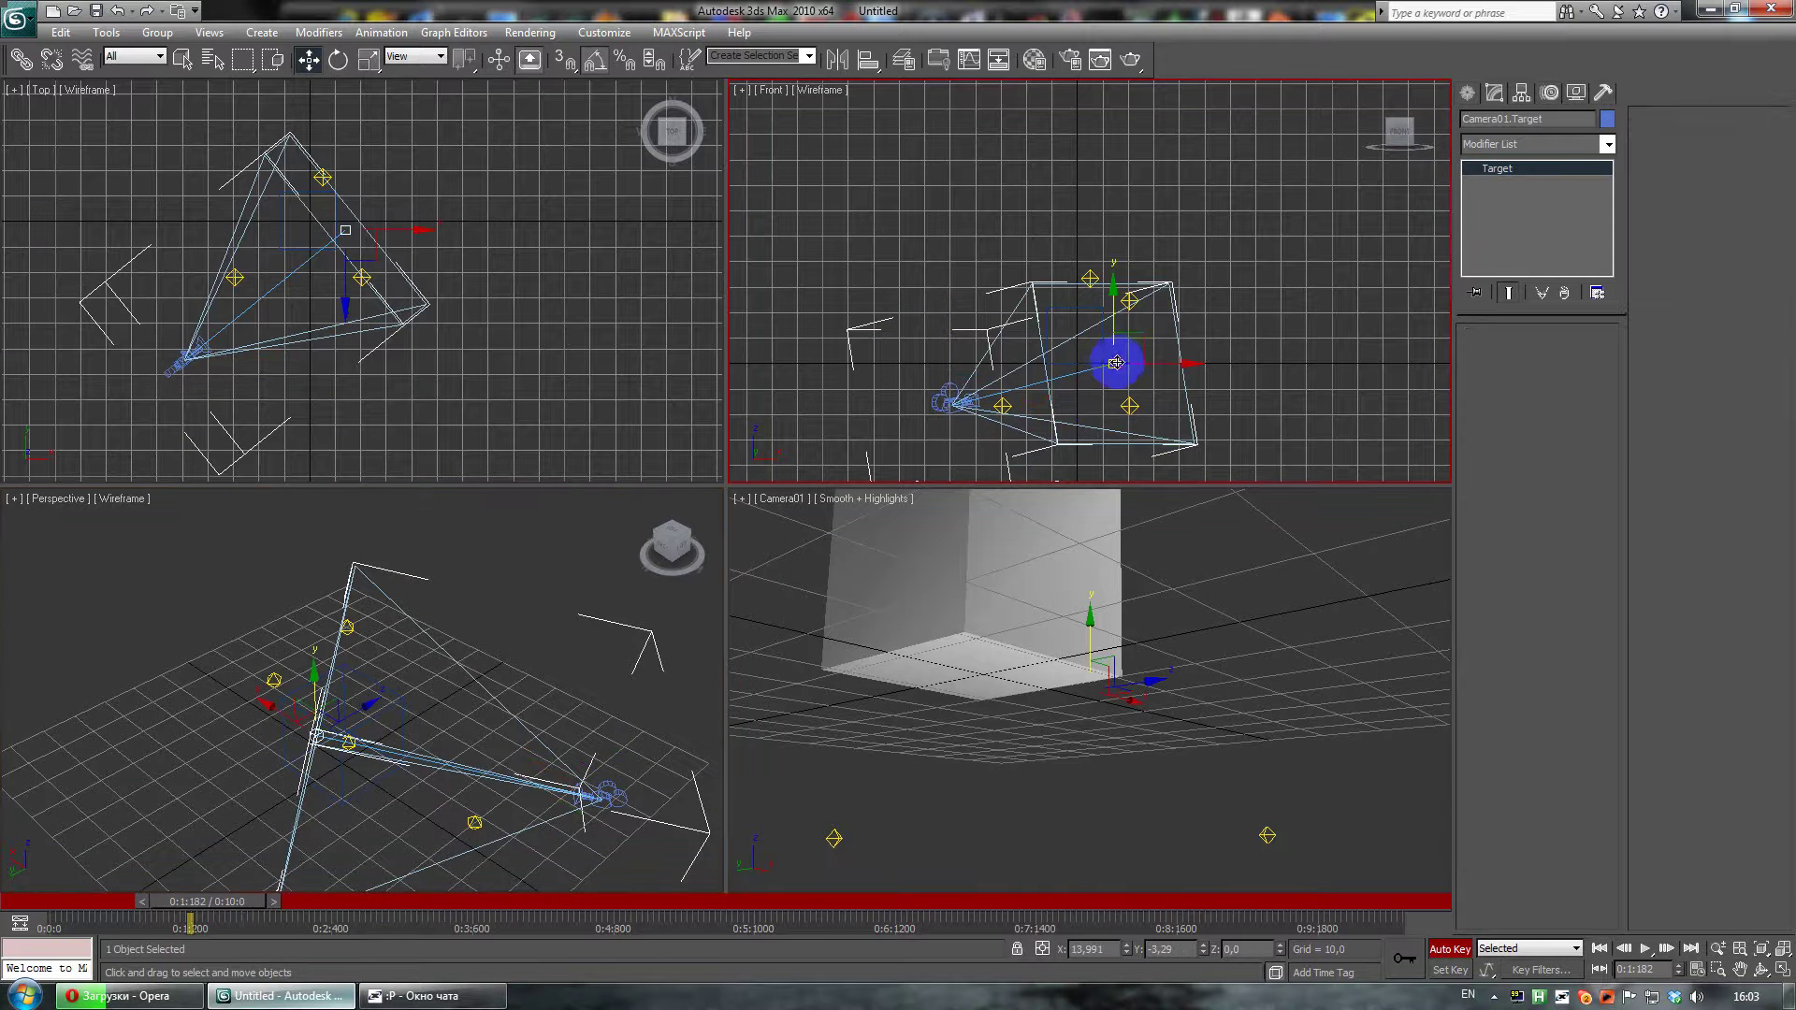
pyautogui.moveTo(1131, 354); pyautogui.dragTo(1099, 309)
pyautogui.moveTo(399, 241); pyautogui.dragTo(396, 289, button='middle')
pyautogui.scroll(5, 349, 294)
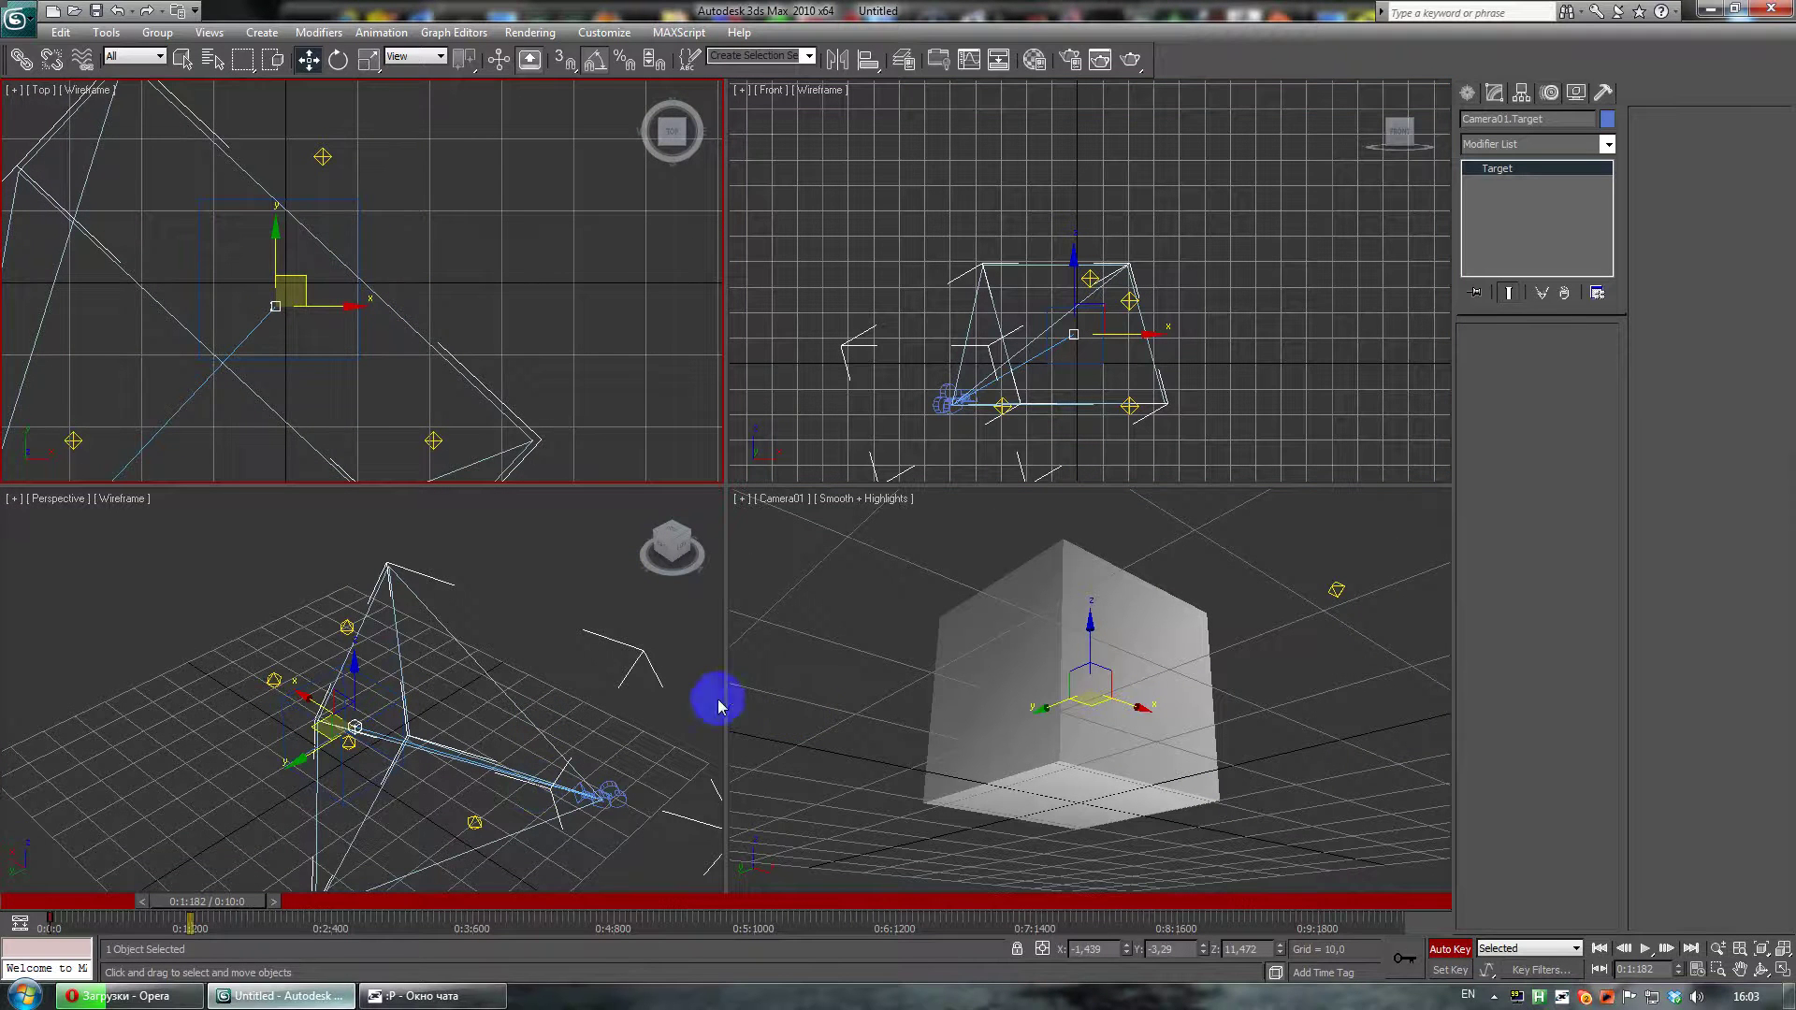
pyautogui.scroll(-6, 339, 351)
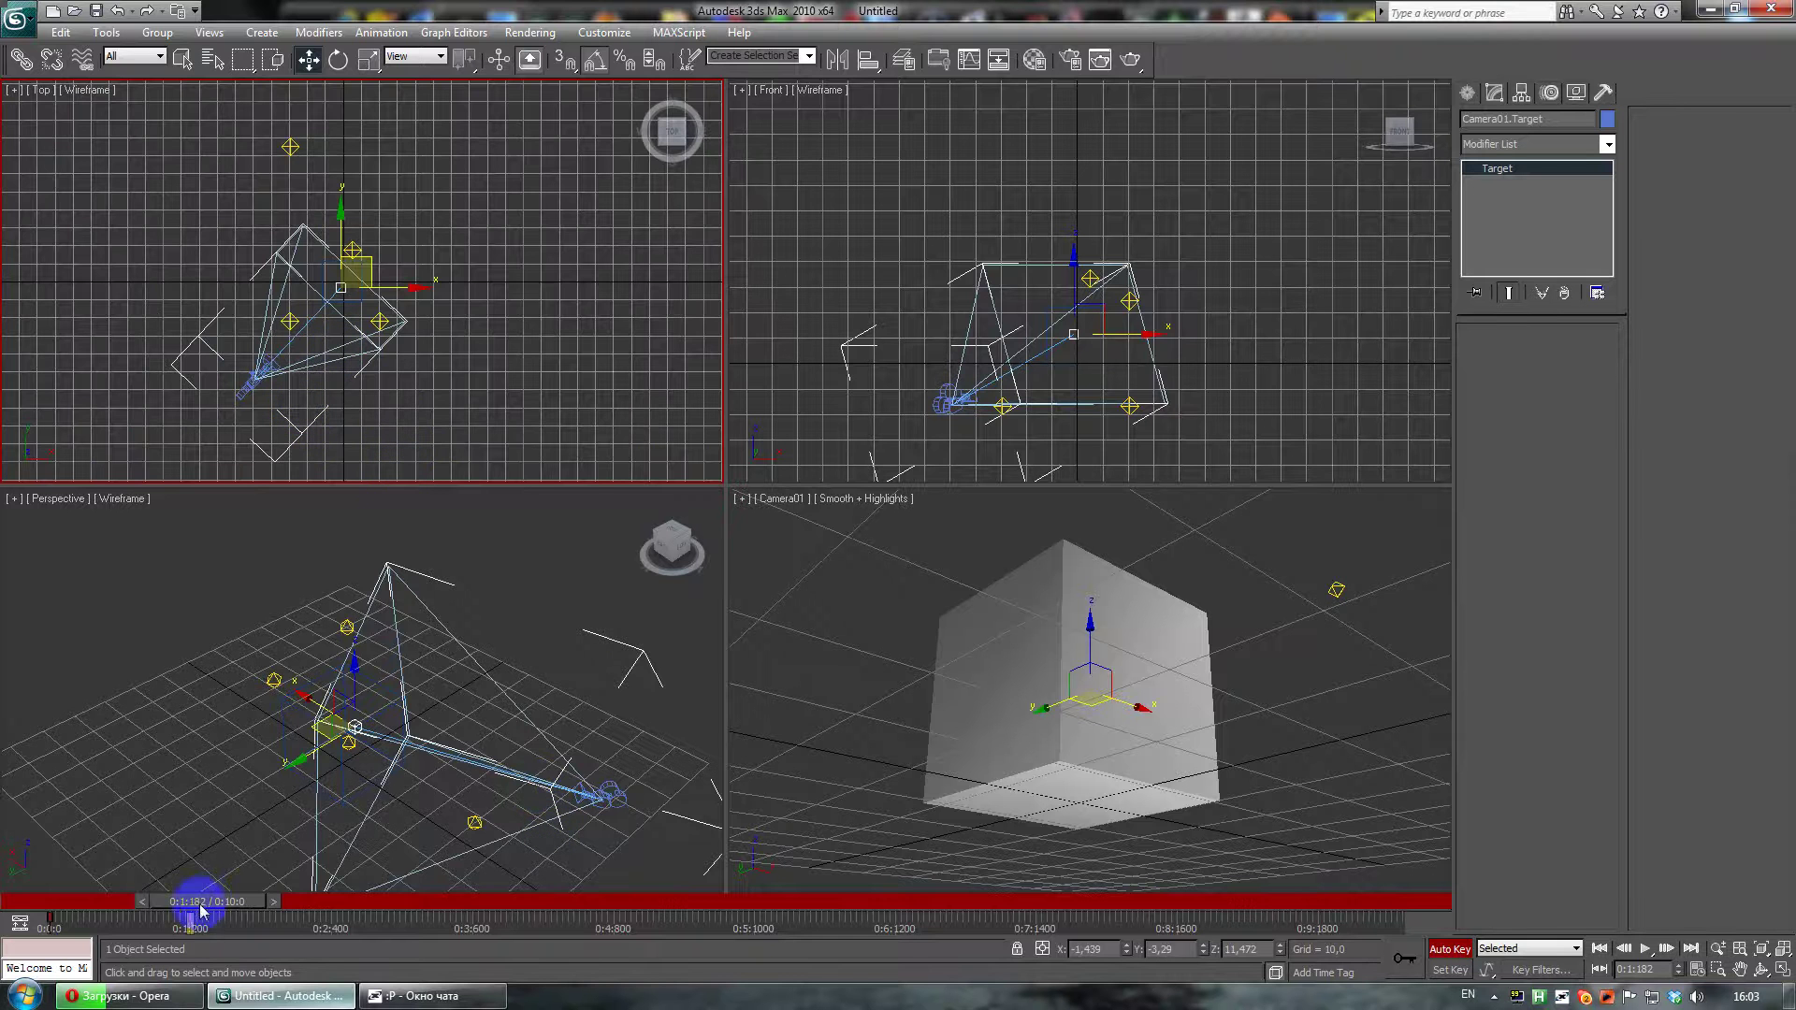
# - At time 0:2:192, move the camera along Y in the Perspective view to about X -49, Y 50
pyautogui.moveTo(215, 902); pyautogui.dragTo(340, 903)
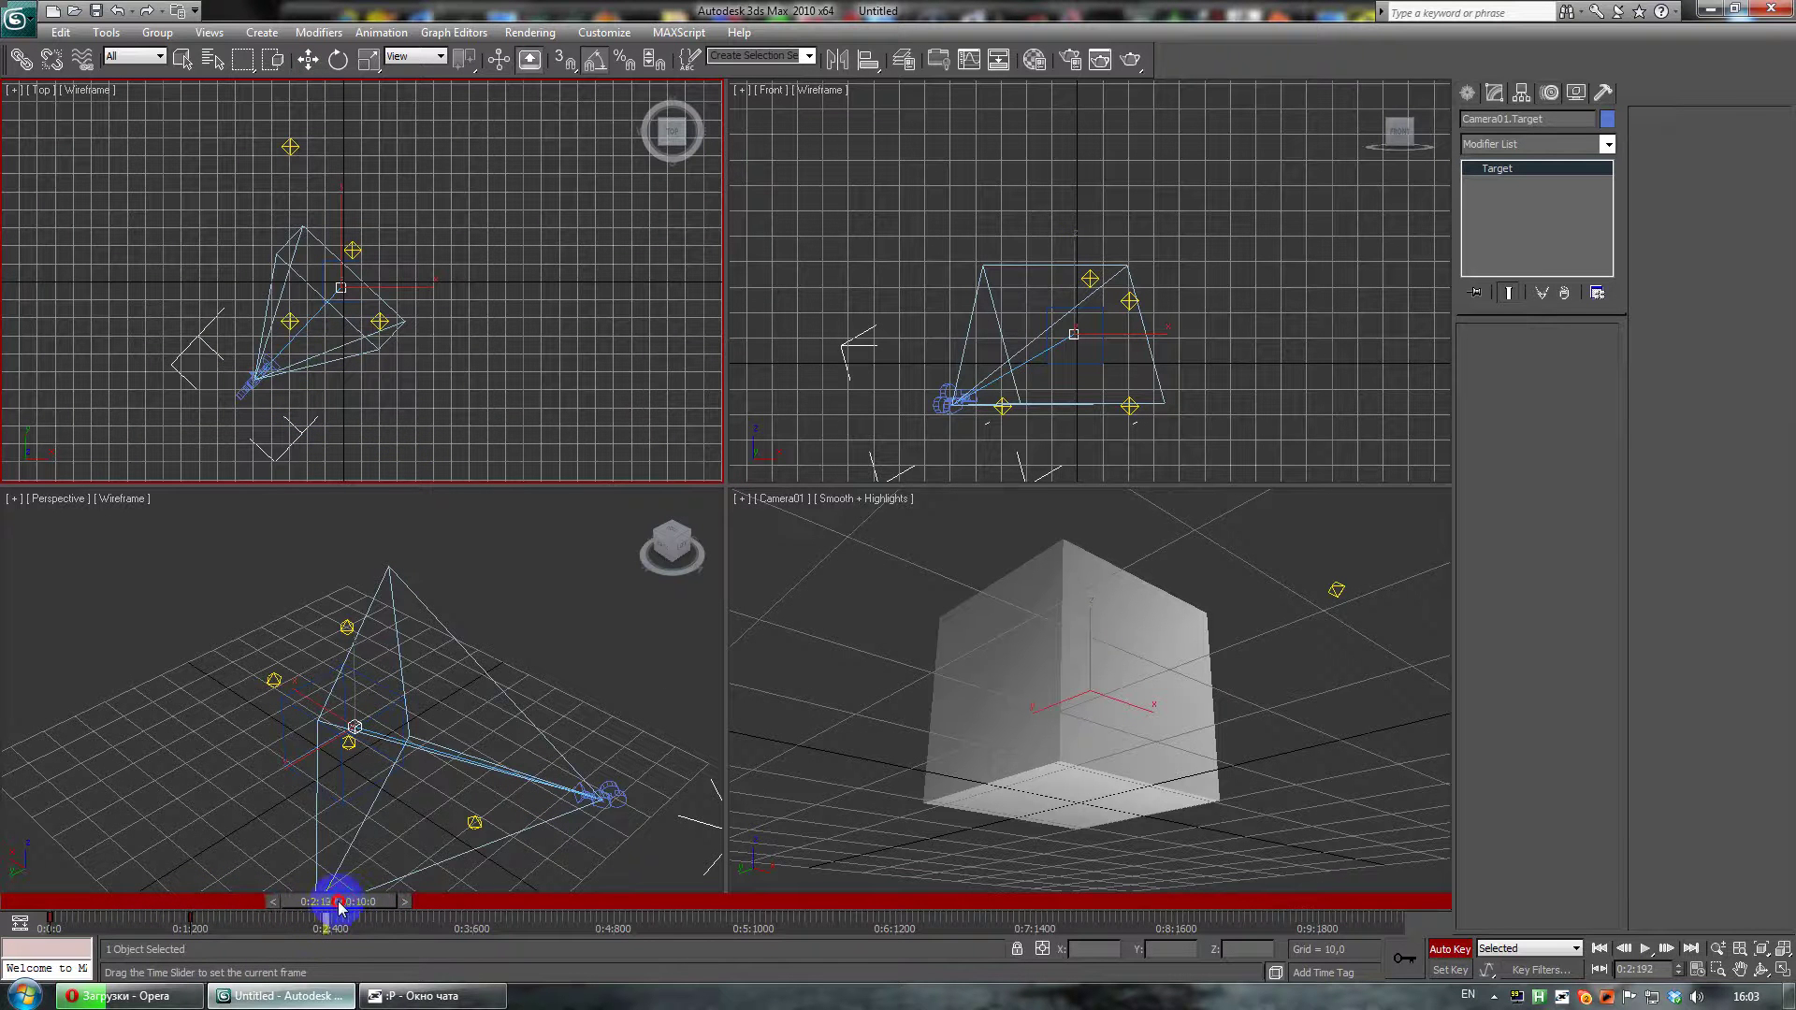
pyautogui.press('w')
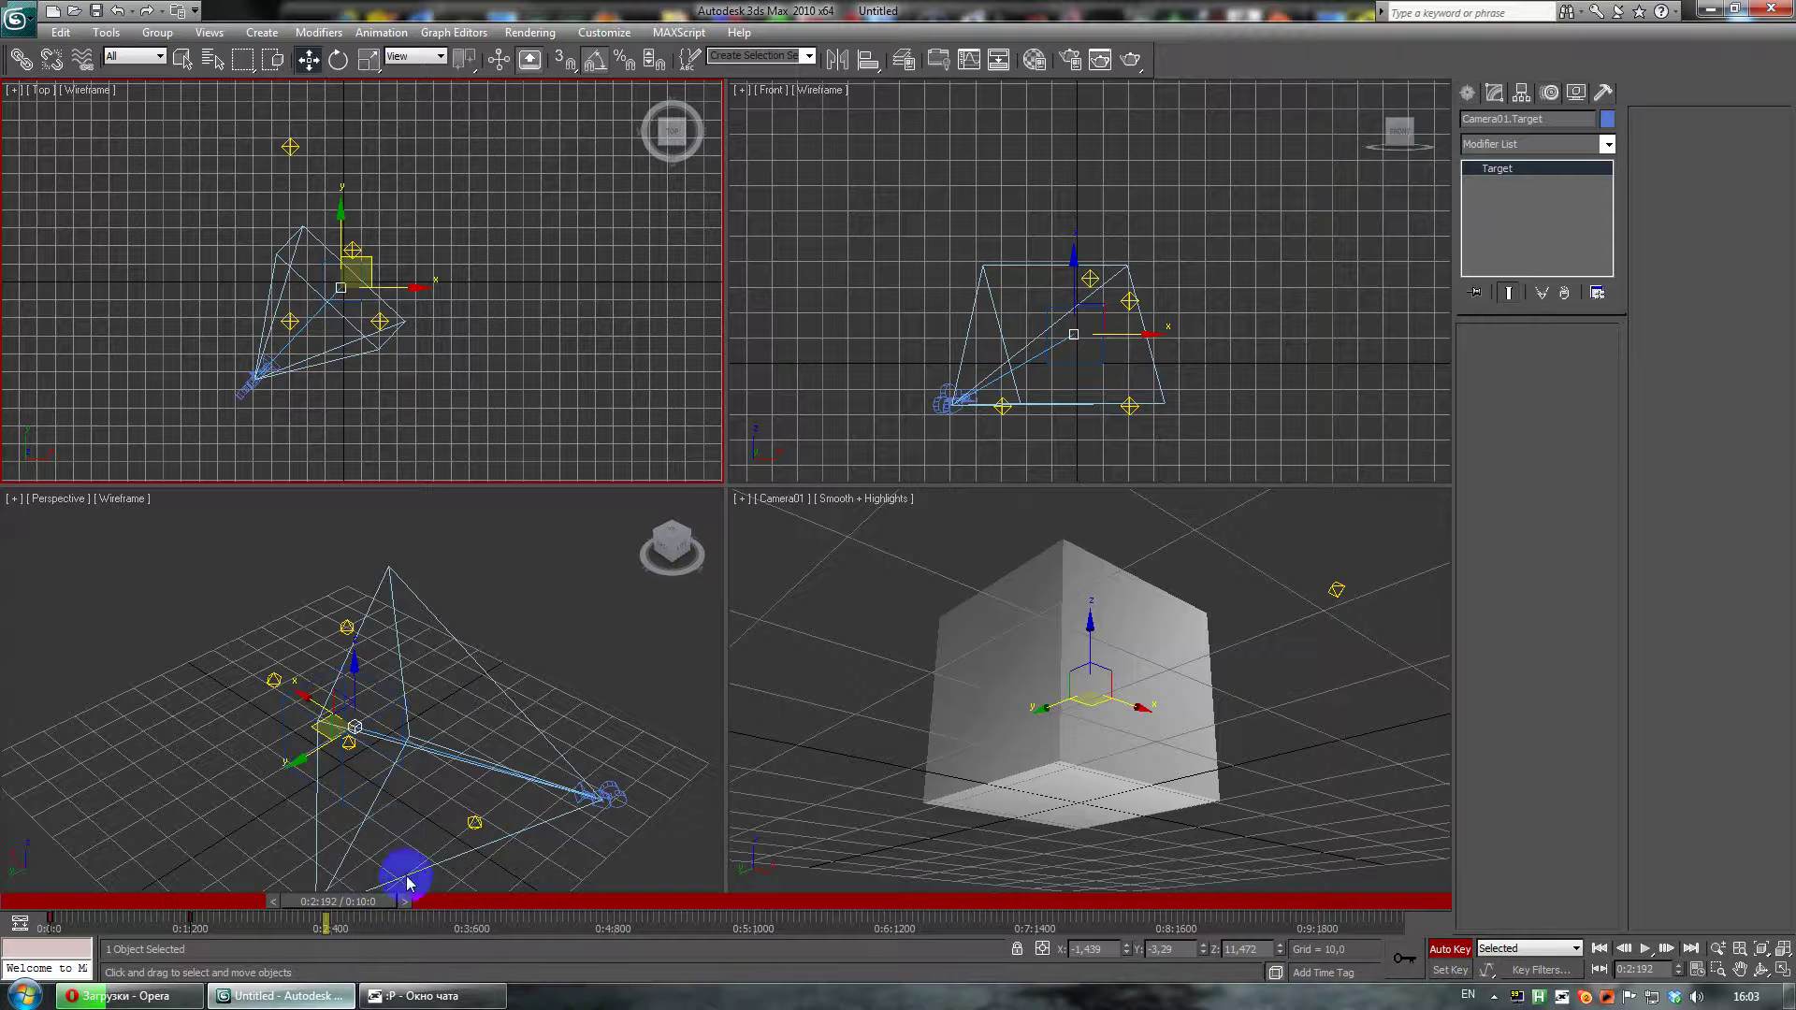
pyautogui.click(612, 796)
pyautogui.moveTo(509, 781); pyautogui.dragTo(579, 732, button='middle')
pyautogui.moveTo(568, 769); pyautogui.dragTo(104, 810)
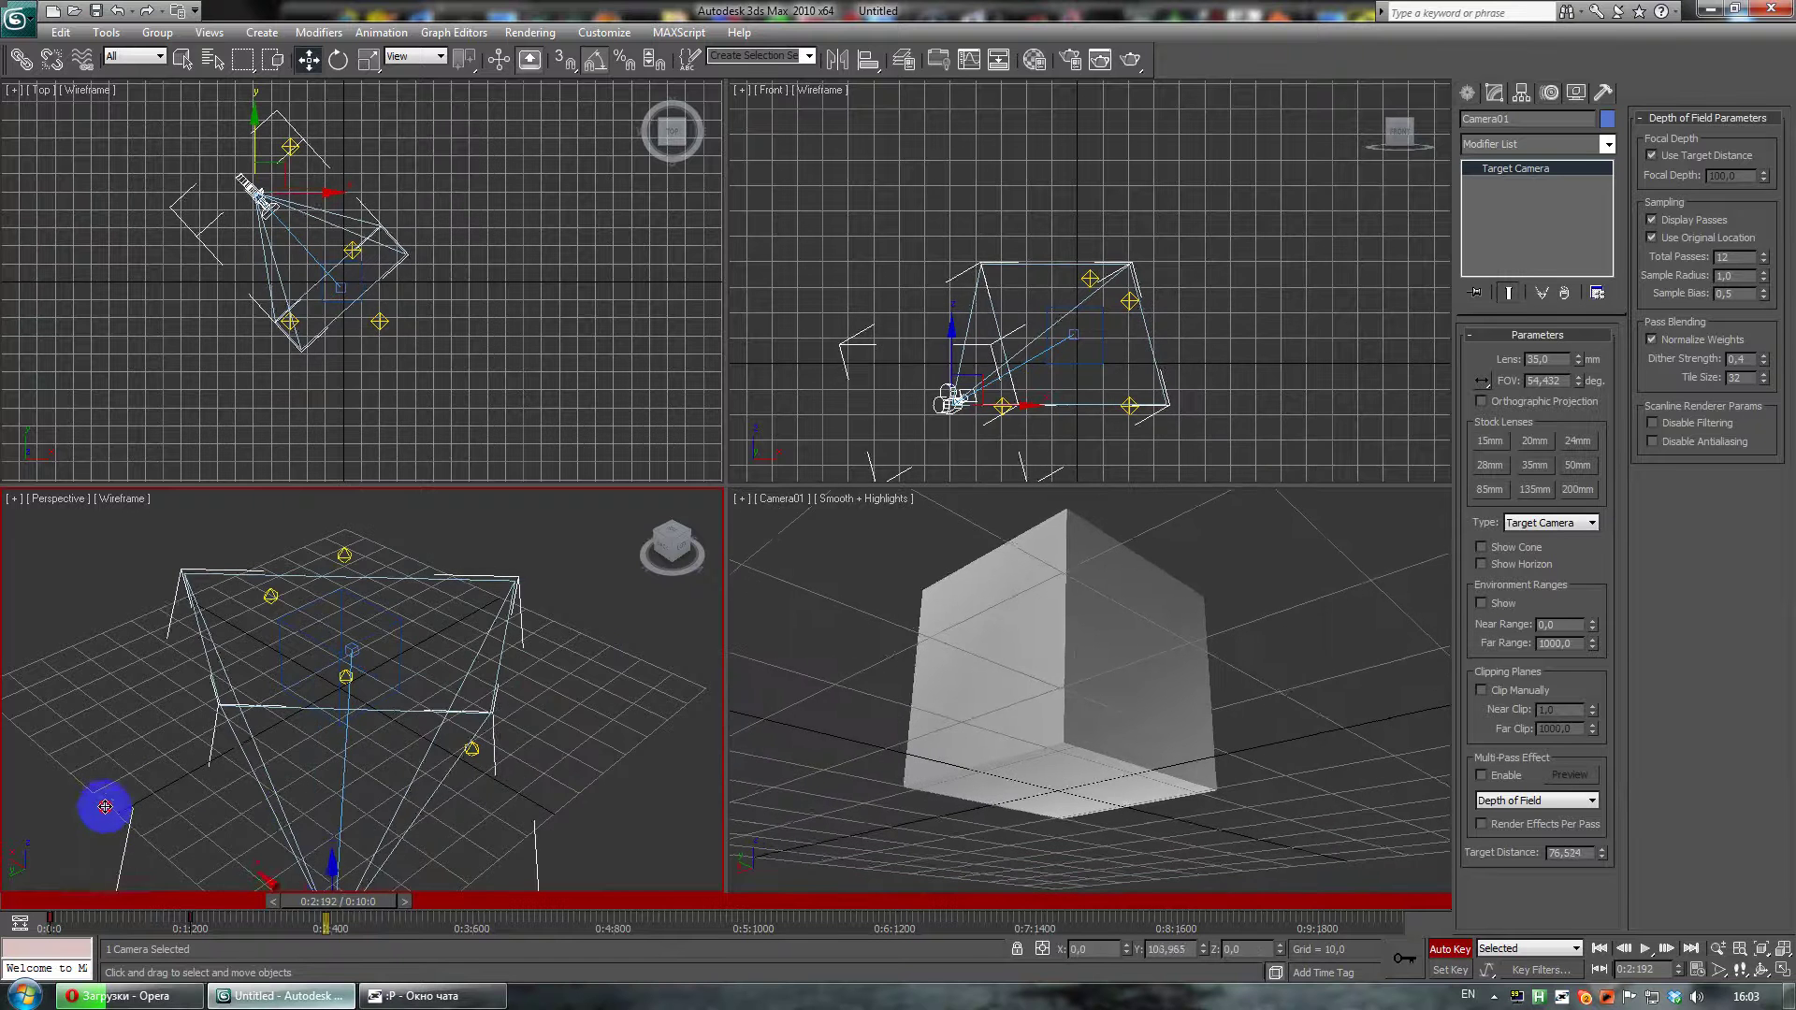
# - At time 0:3:683, move the camera to the opposite upper side of the cube, about X 49, Y 29, Z 41
pyautogui.moveTo(336, 900); pyautogui.dragTo(482, 903)
pyautogui.press('w')
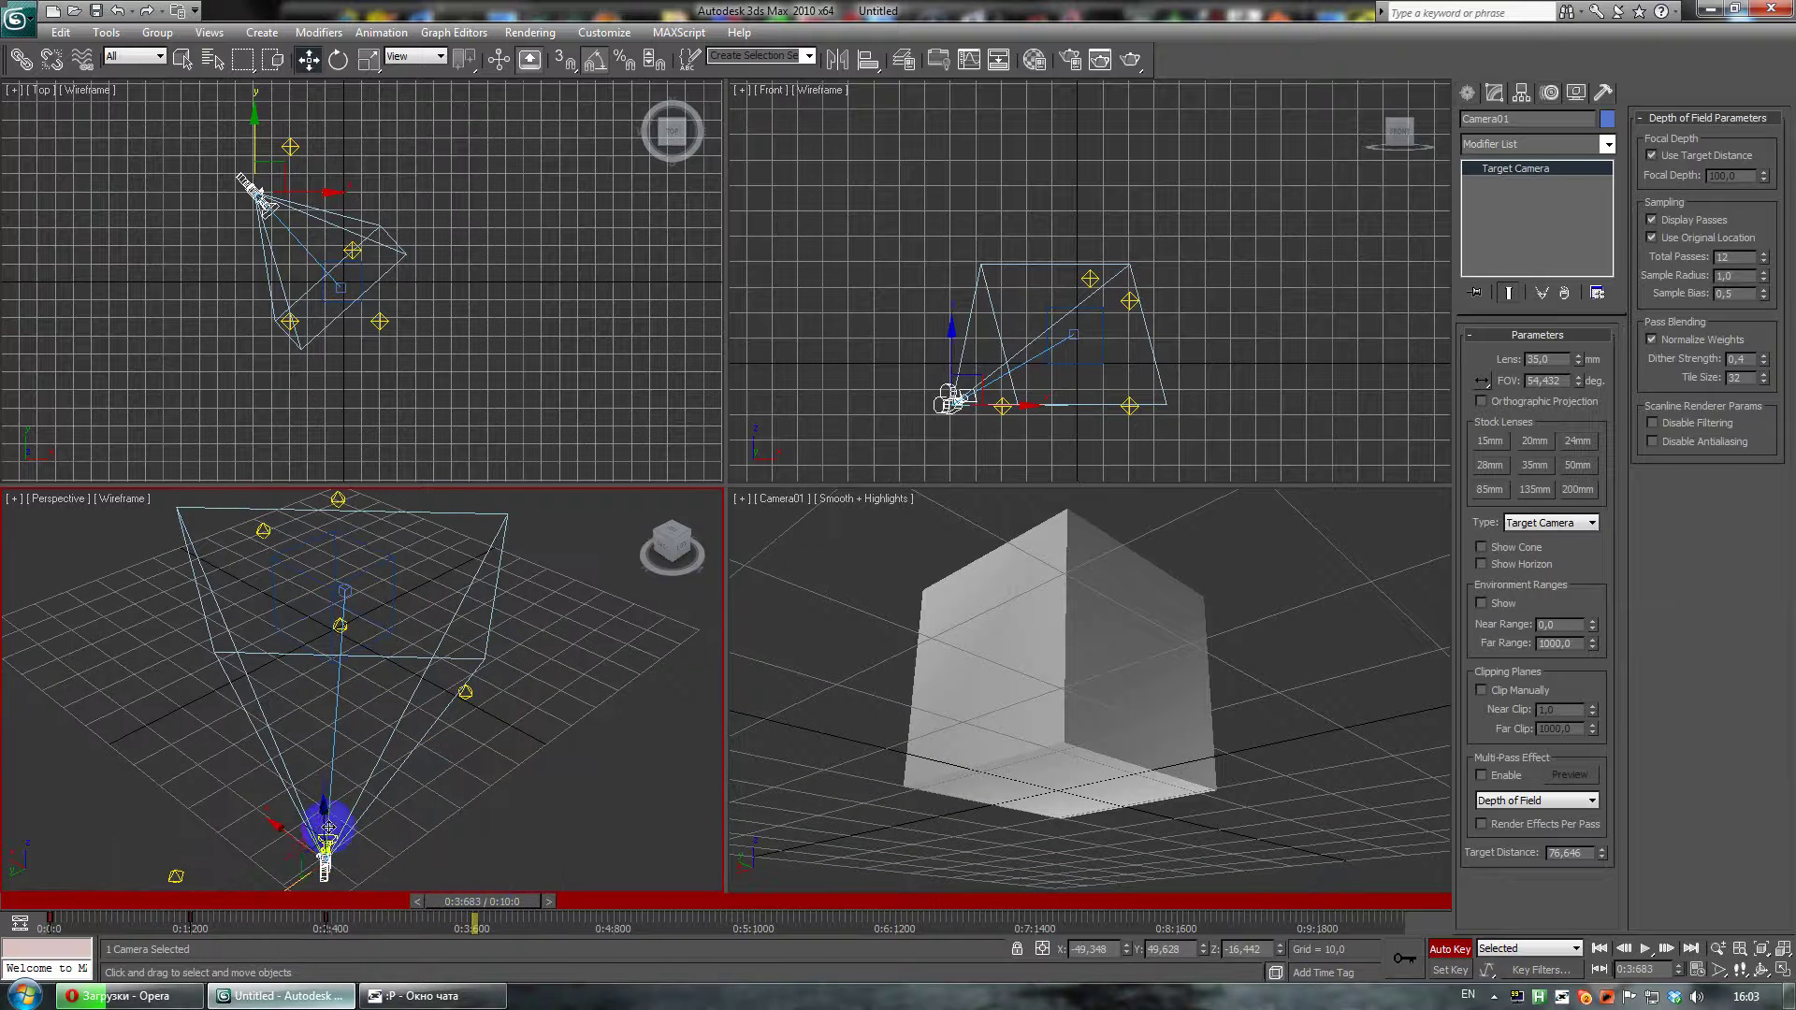
pyautogui.moveTo(289, 853); pyautogui.dragTo(736, 900)
# - At time 0:5:1047, move the camera directly above the cube to about X 0, Y -5, Z 85
pyautogui.click(122, 564)
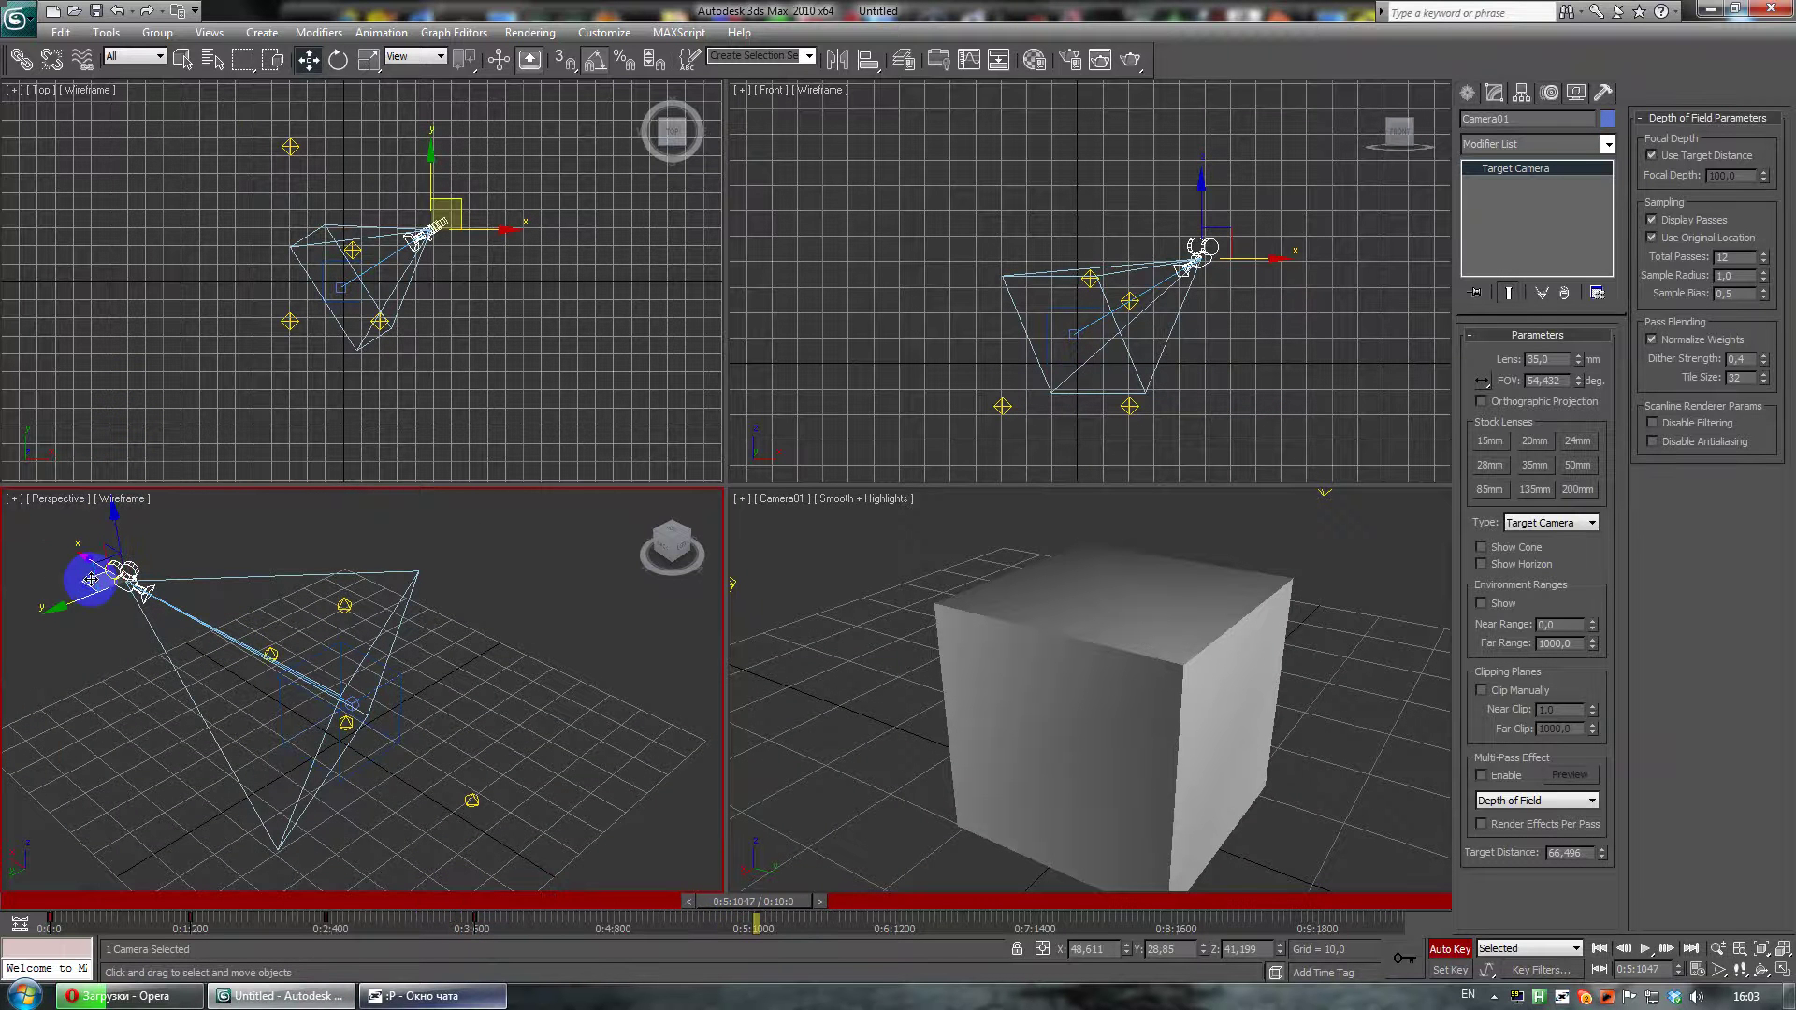
pyautogui.moveTo(89, 580); pyautogui.dragTo(333, 373)
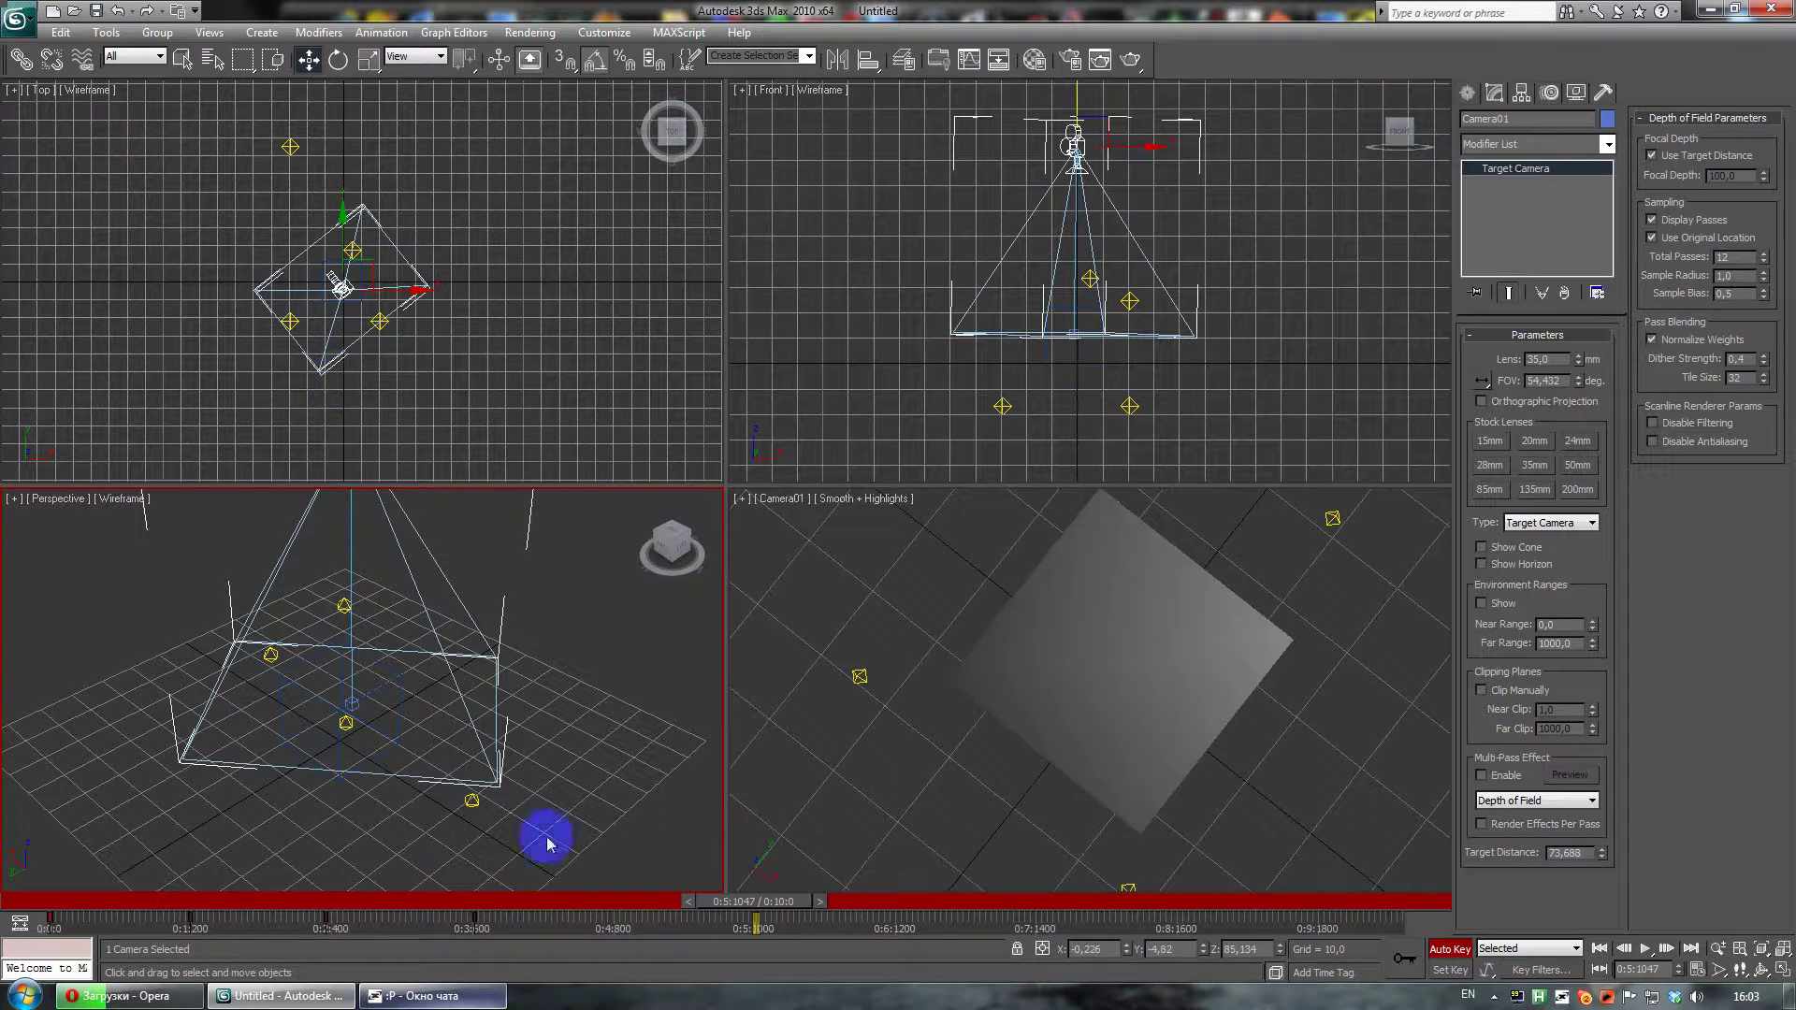
# - At time 0:6:1333, move the camera down beside the cube to about X -65, Y -12, Z 49
pyautogui.moveTo(764, 900); pyautogui.dragTo(896, 911)
pyautogui.press('w')
pyautogui.moveTo(510, 637); pyautogui.dragTo(483, 722, button='middle')
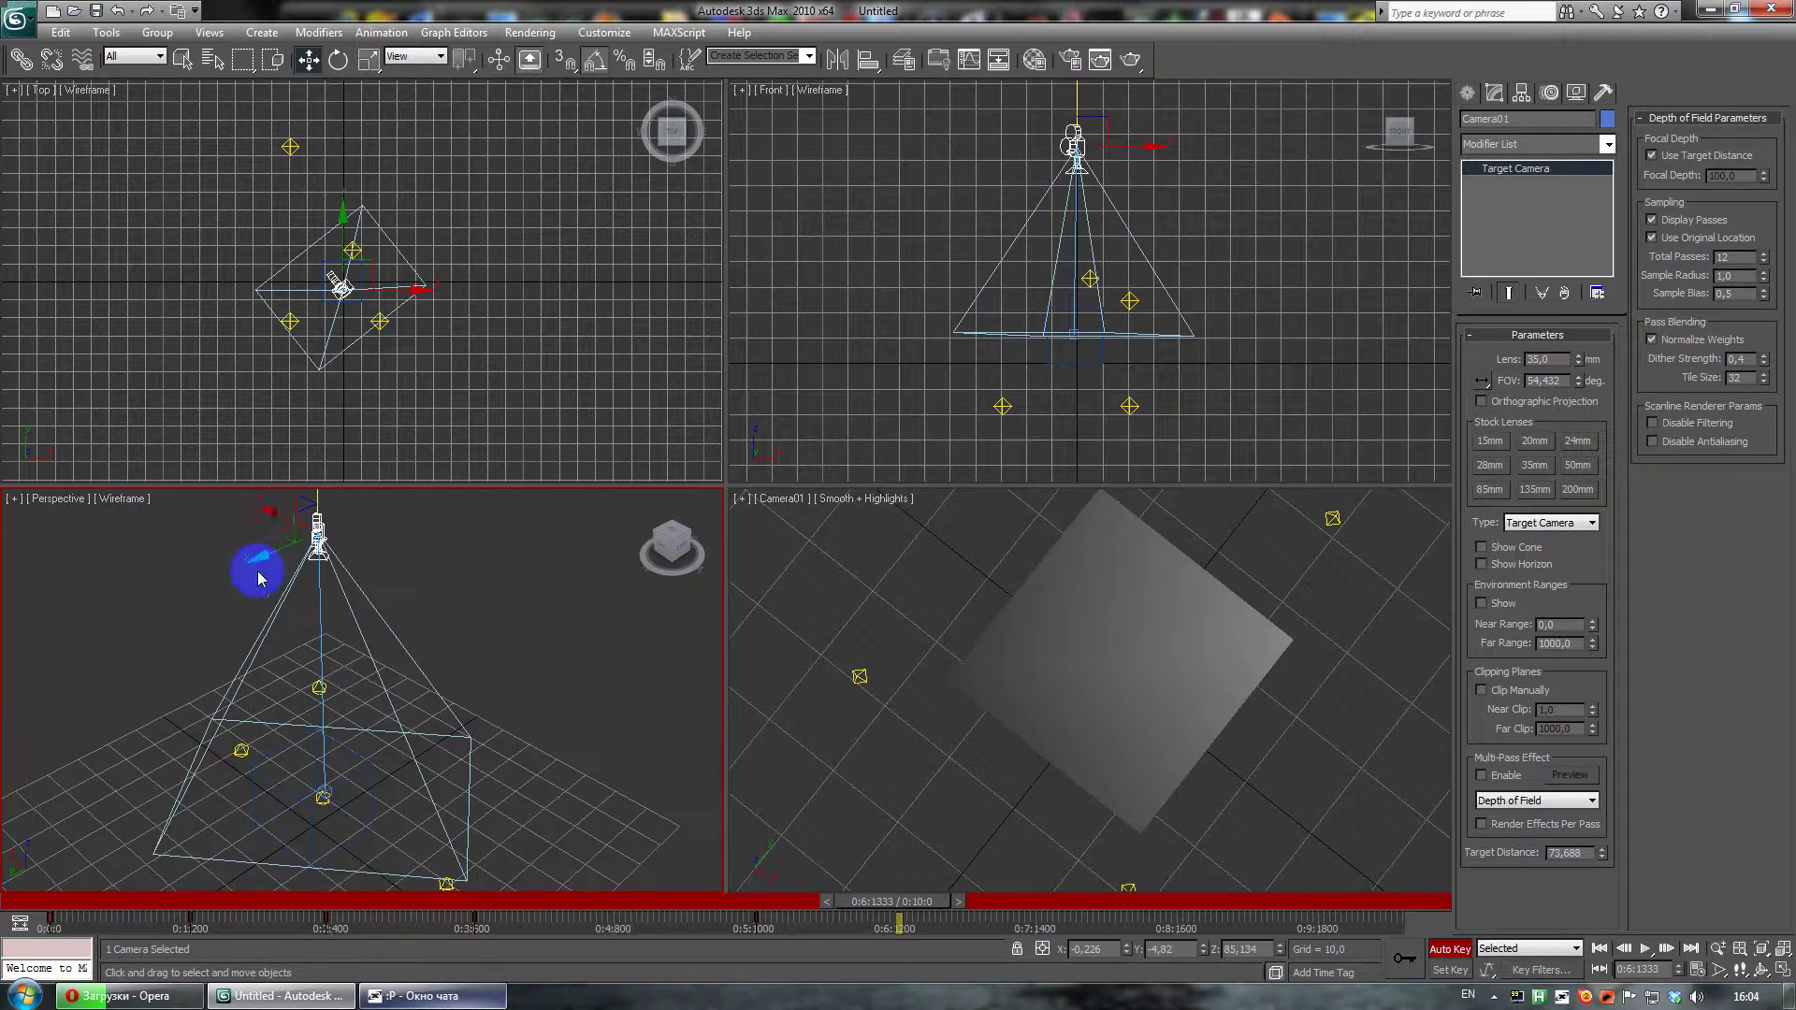
pyautogui.moveTo(277, 525); pyautogui.dragTo(510, 617)
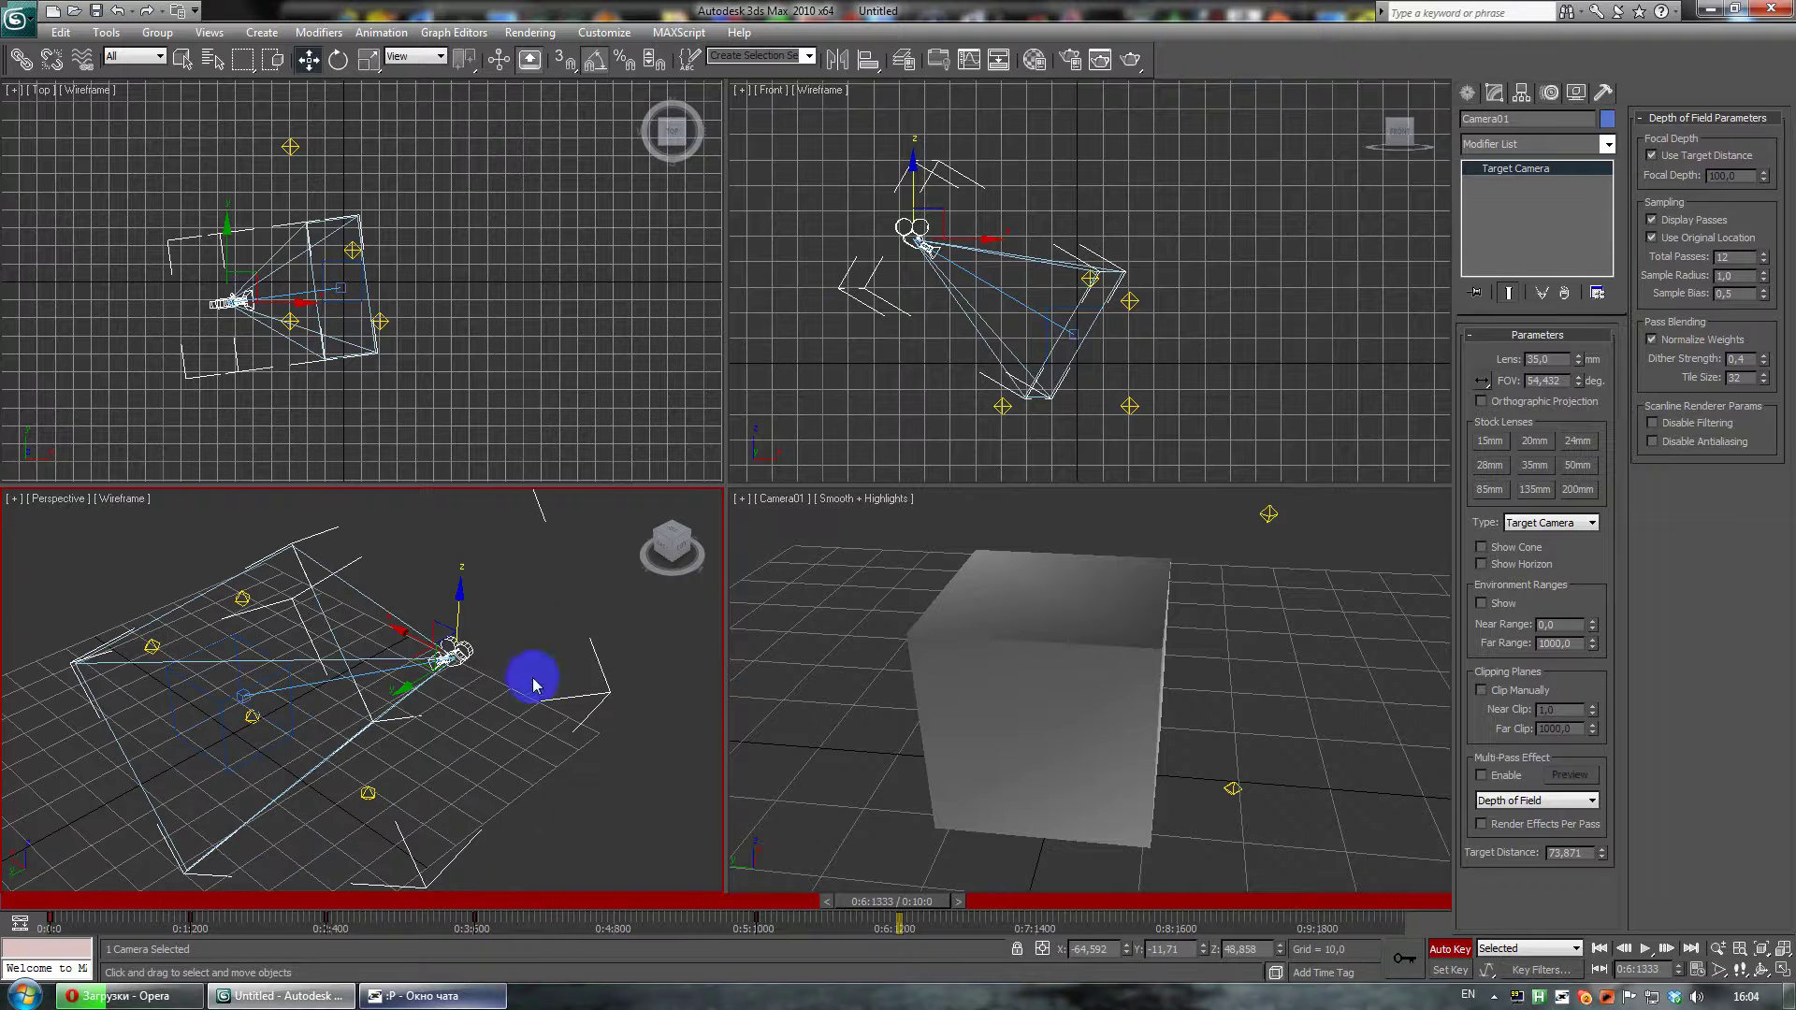
# - At time 0:7:4160, place the camera below the cube at about Y -32, Z -31, and shift it about -33 along X
pyautogui.moveTo(895, 902); pyautogui.dragTo(1099, 903)
pyautogui.press('w')
pyautogui.moveTo(425, 642); pyautogui.dragTo(366, 727)
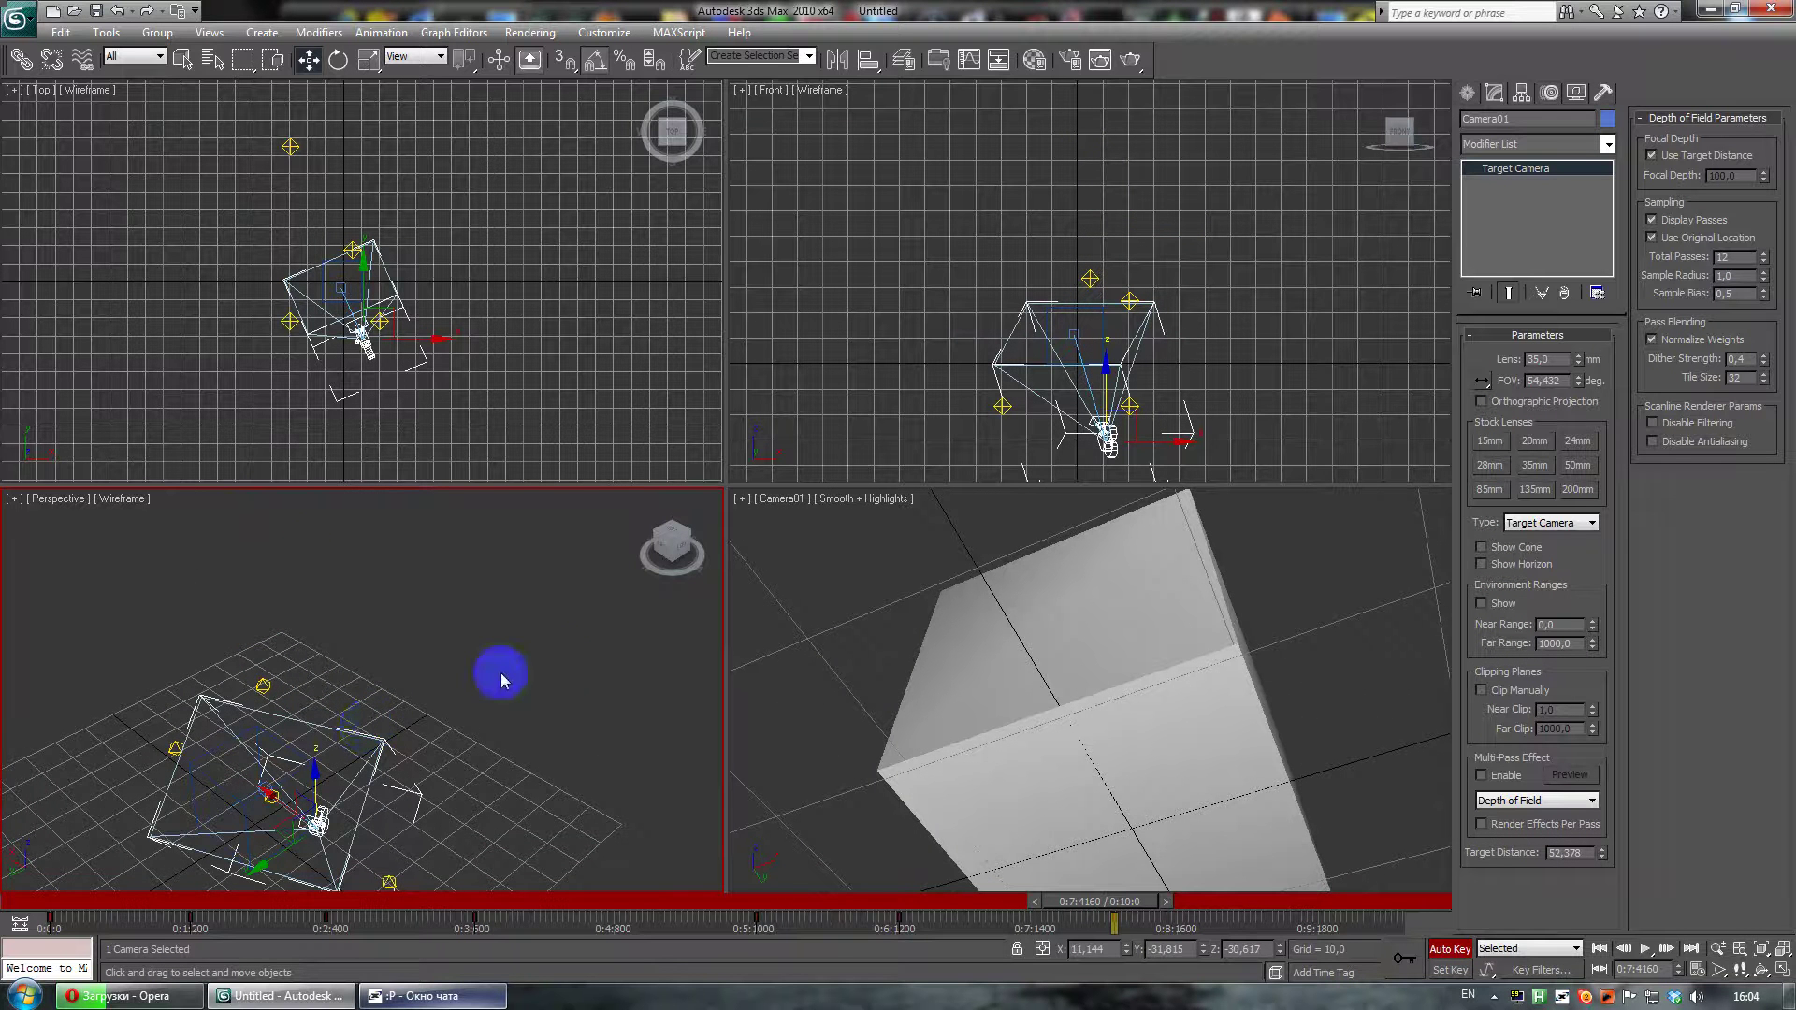
pyautogui.moveTo(430, 704); pyautogui.dragTo(407, 562, button='middle')
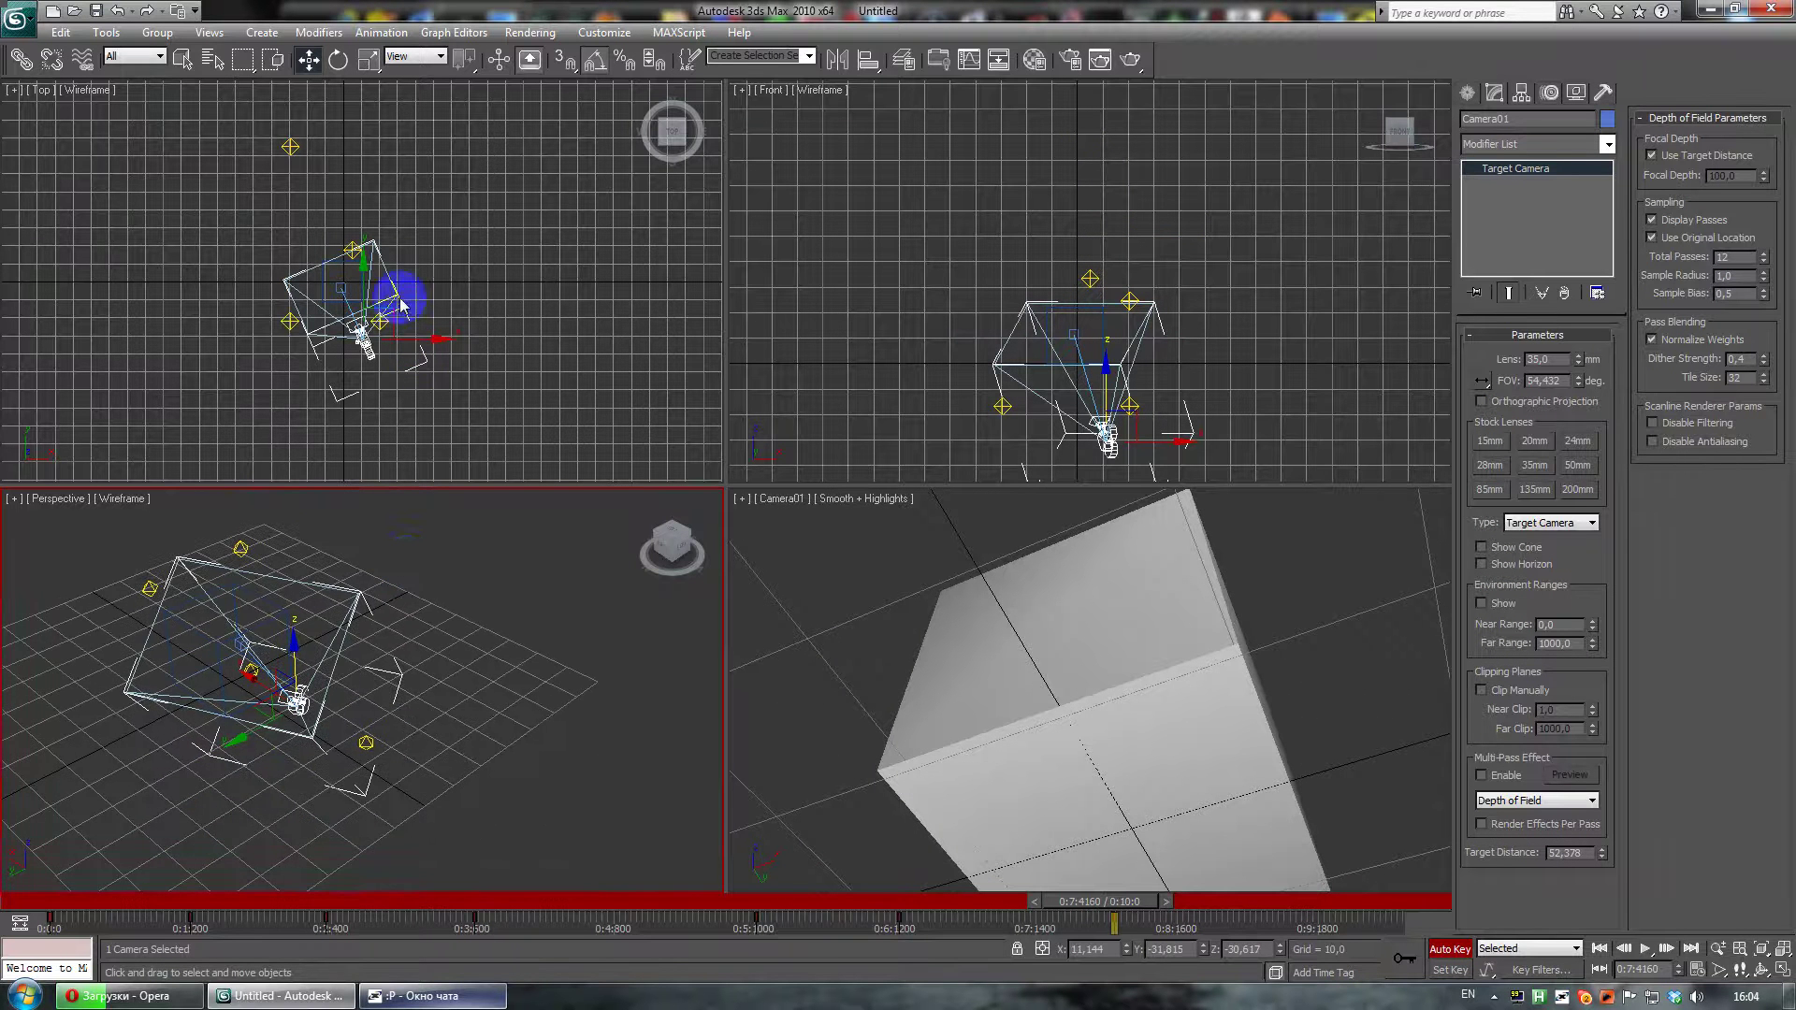
pyautogui.moveTo(1020, 412); pyautogui.dragTo(978, 374, button='middle')
pyautogui.moveTo(1126, 395); pyautogui.dragTo(1038, 465)
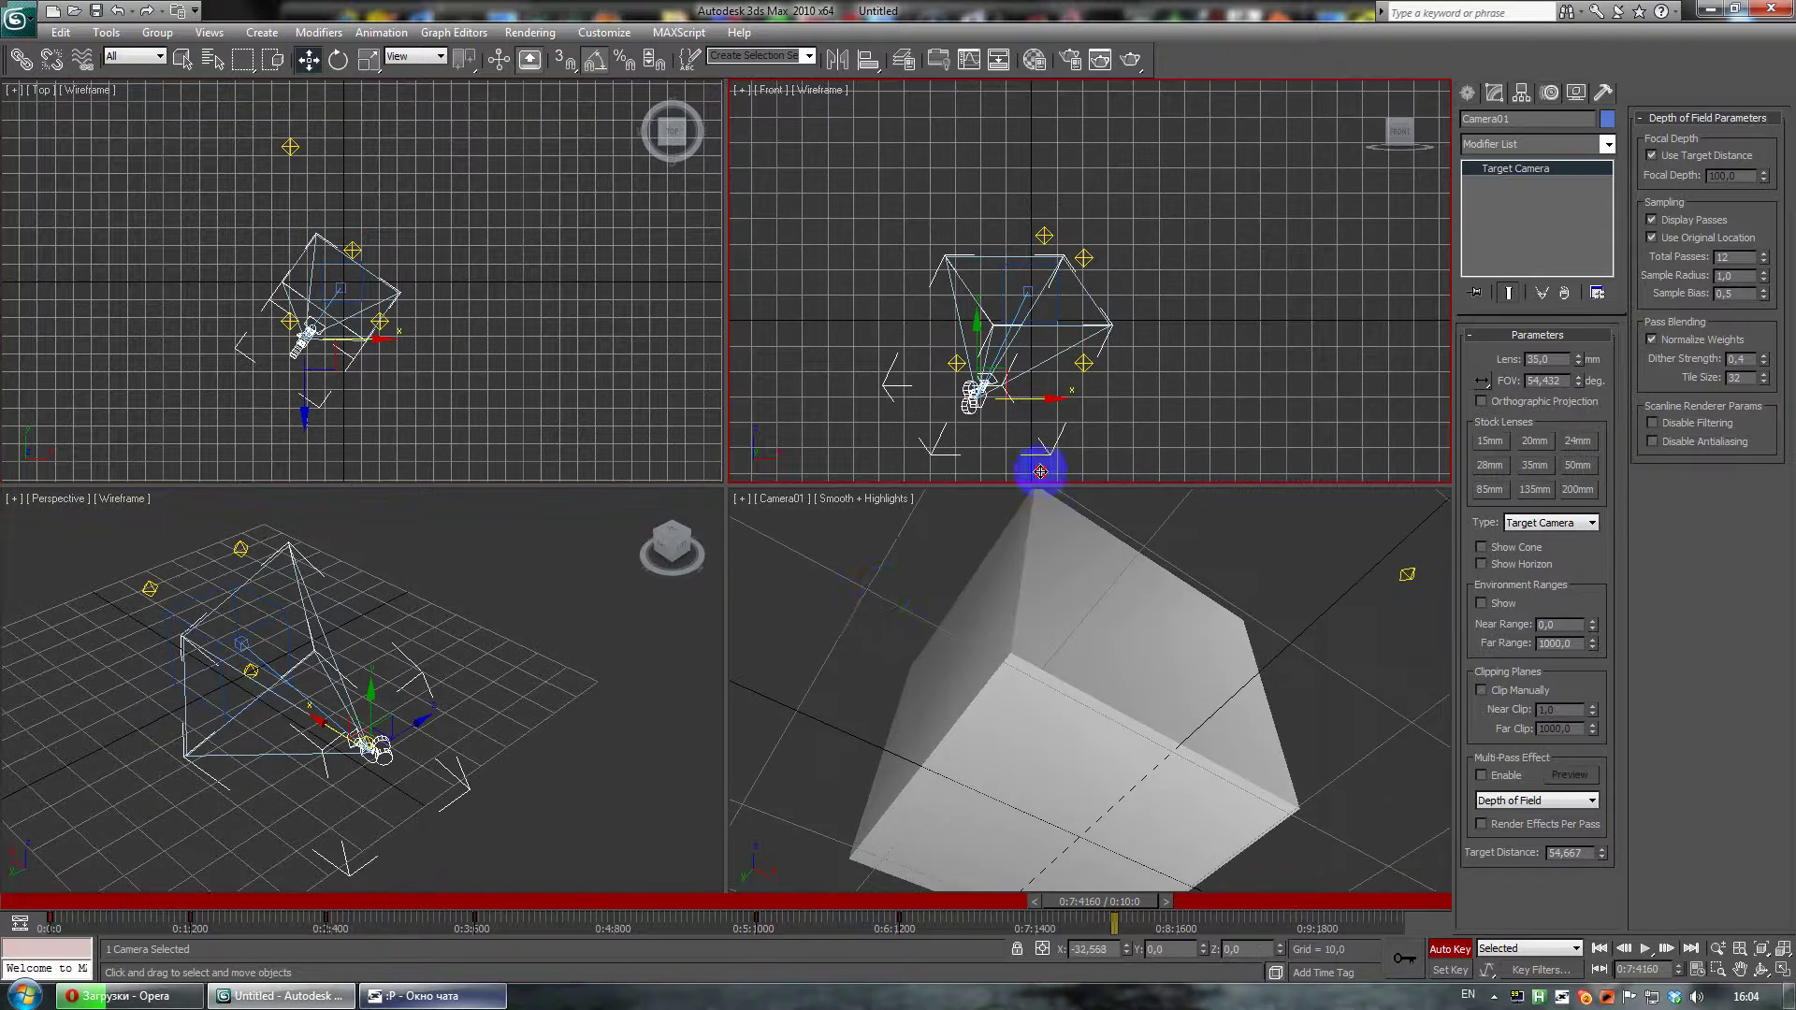
# - Return to time 0:0:0 and copy the camera's first key to the end of the timeline
pyautogui.moveTo(1113, 903); pyautogui.dragTo(1, 853)
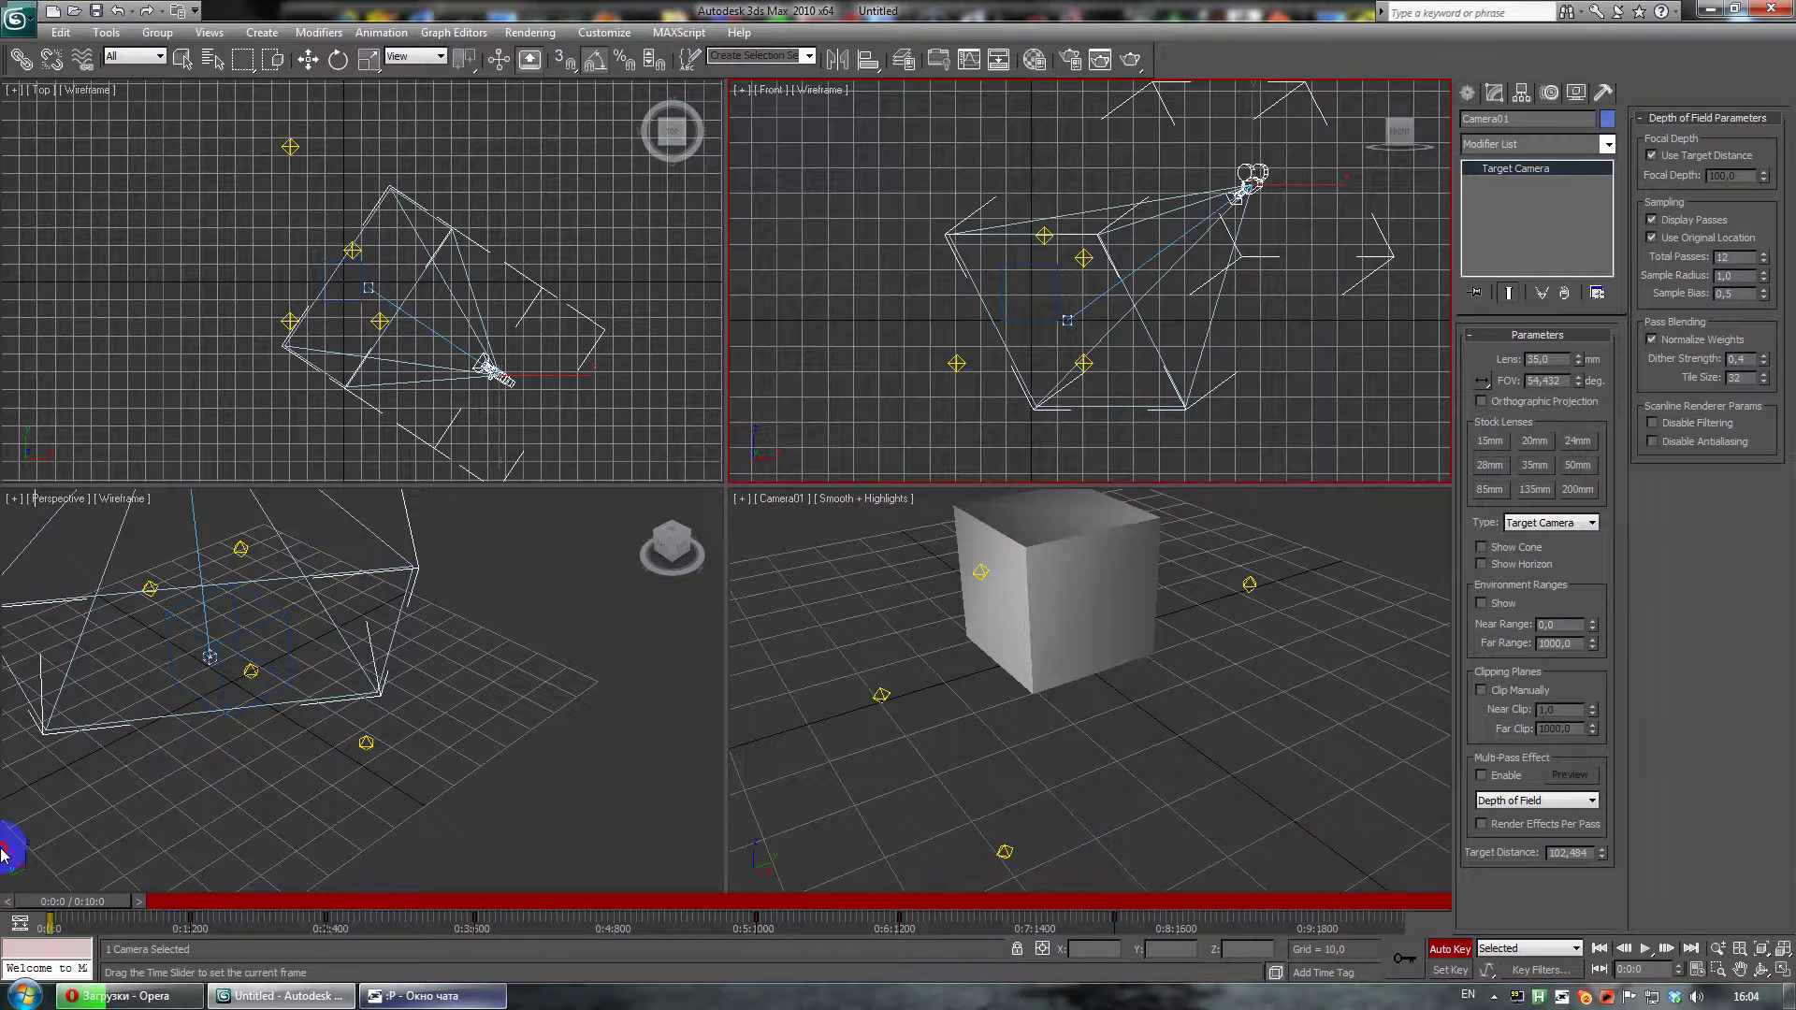
pyautogui.press('w')
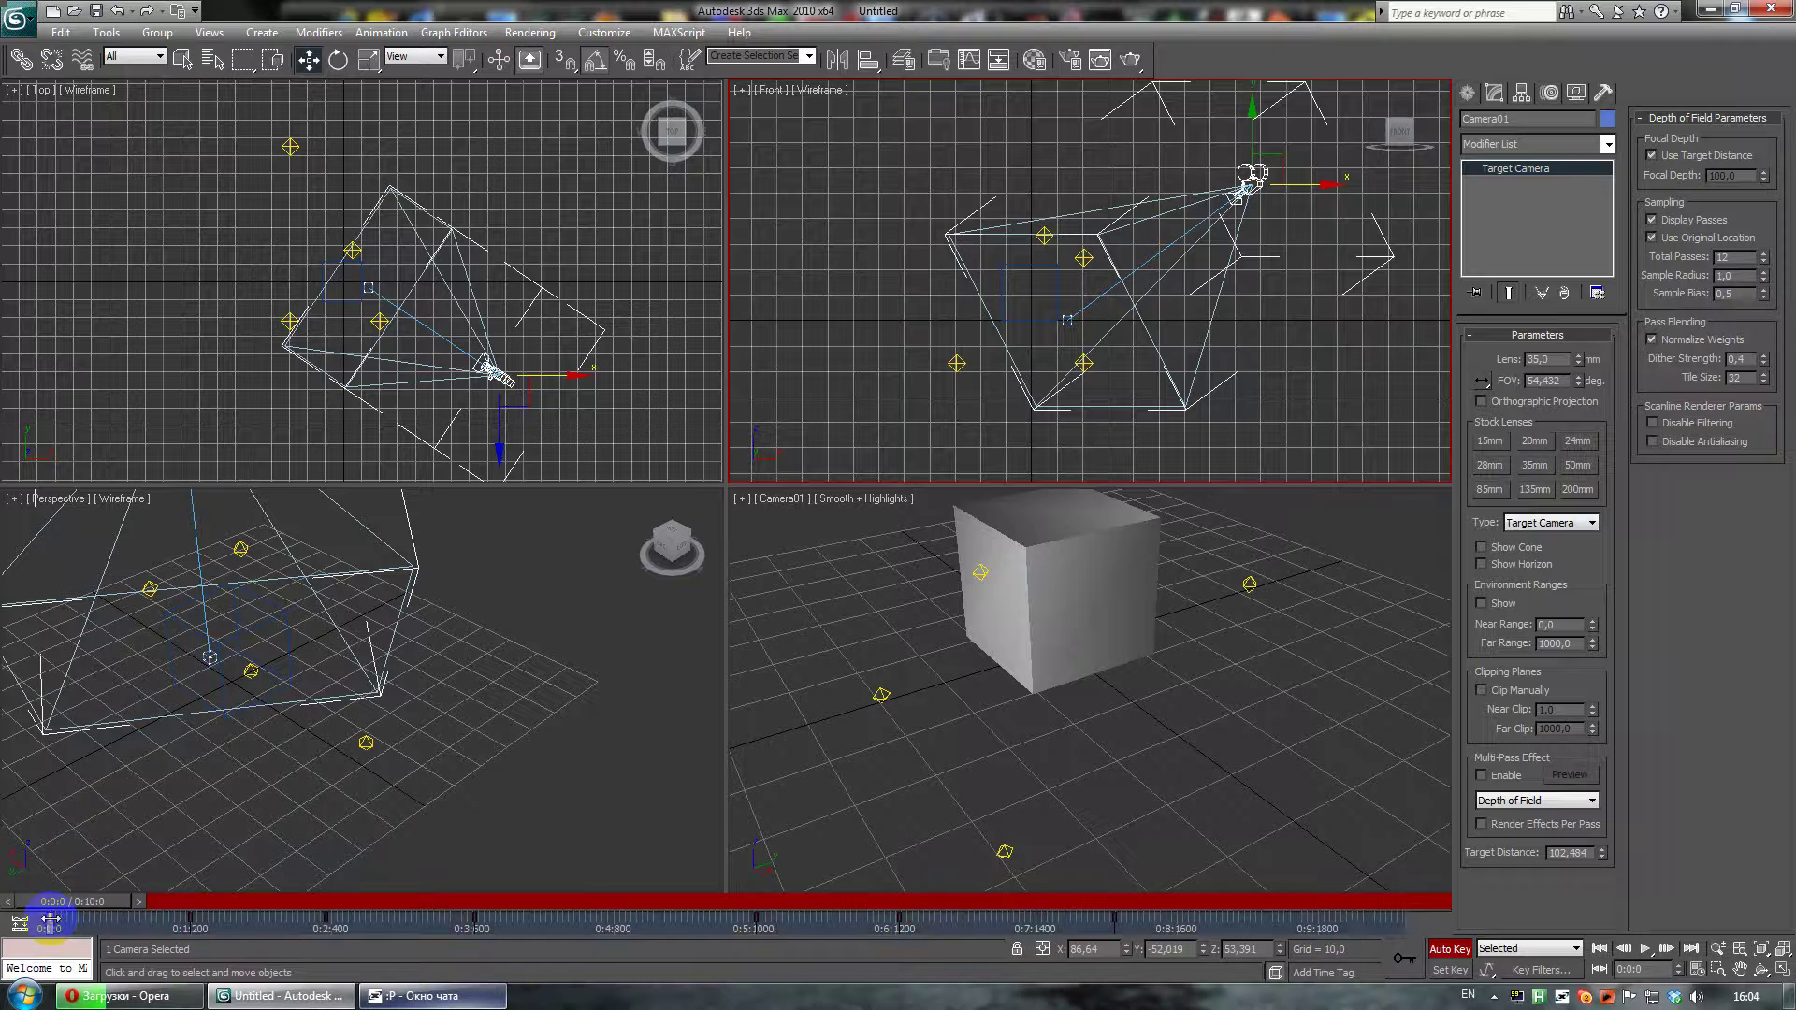
pyautogui.keyDown('shift'); pyautogui.moveTo(51, 919); pyautogui.dragTo(1395, 914); pyautogui.keyUp('shift')
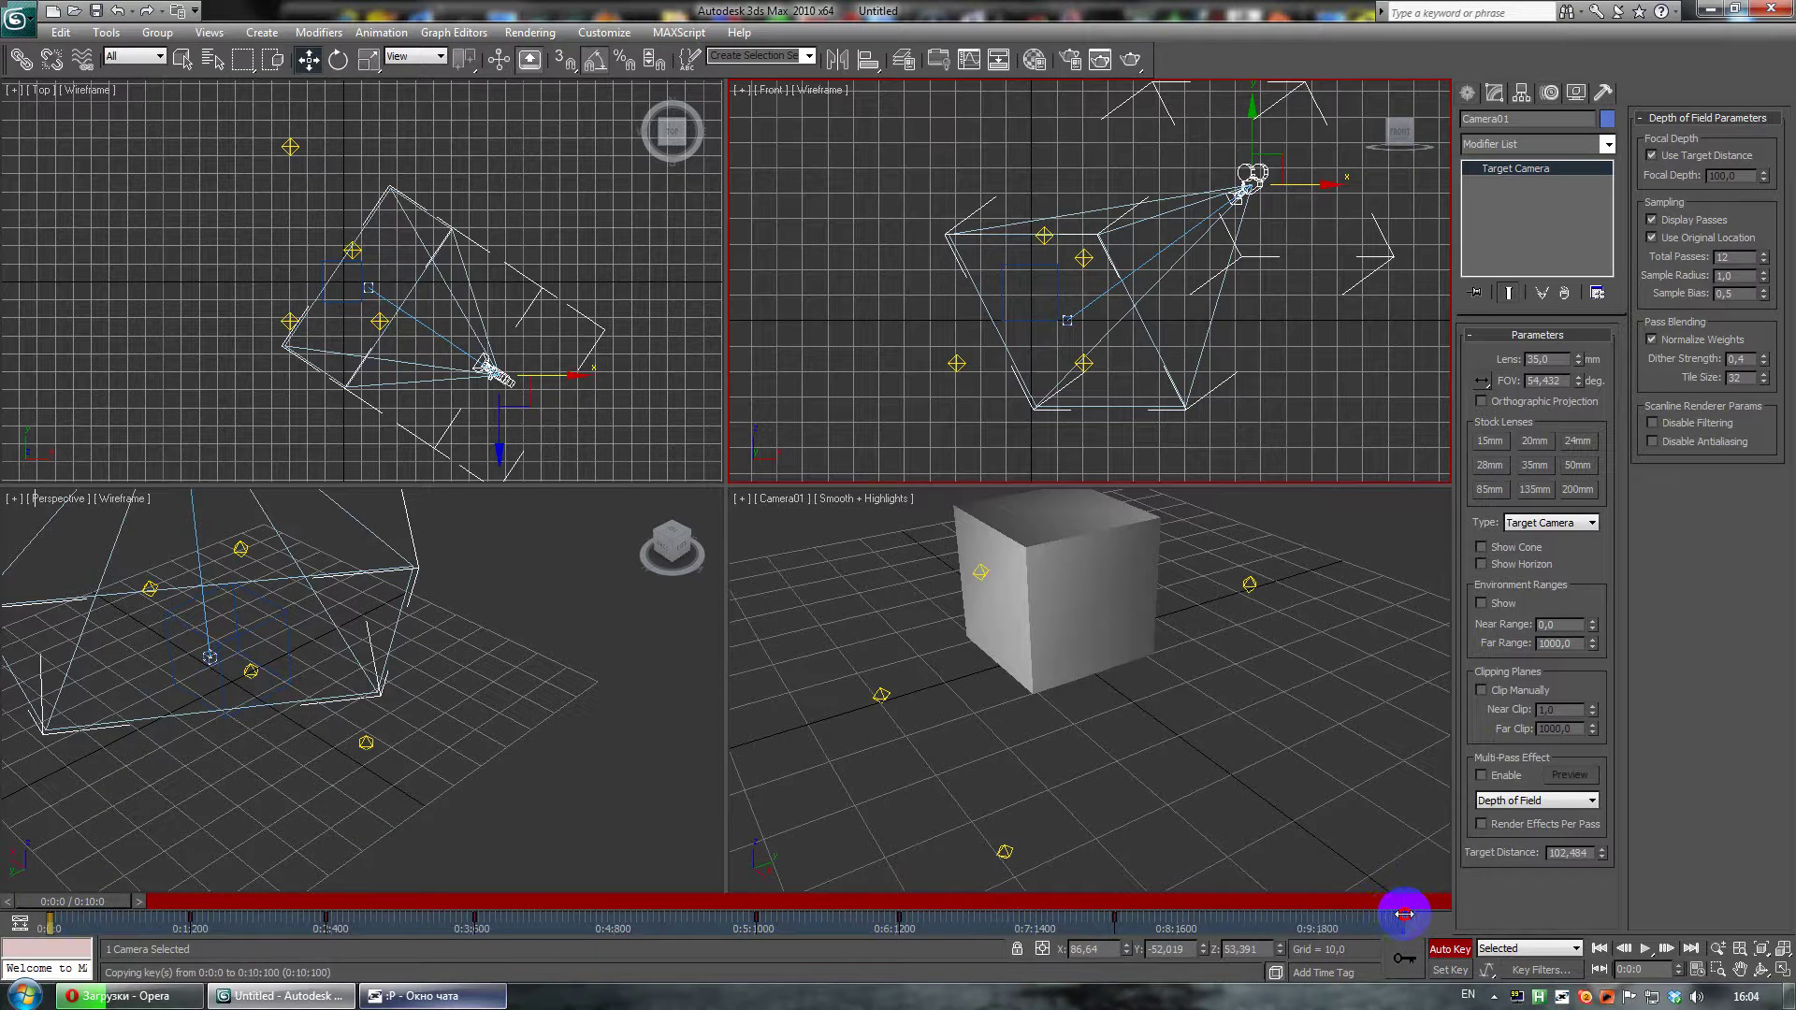
# - Scrub the timeline from start to 0:10:0 and back to 0:0:0 to check the camera's movement
pyautogui.click(105, 913)
pyautogui.moveTo(75, 907); pyautogui.dragTo(1389, 891)
pyautogui.press('w')
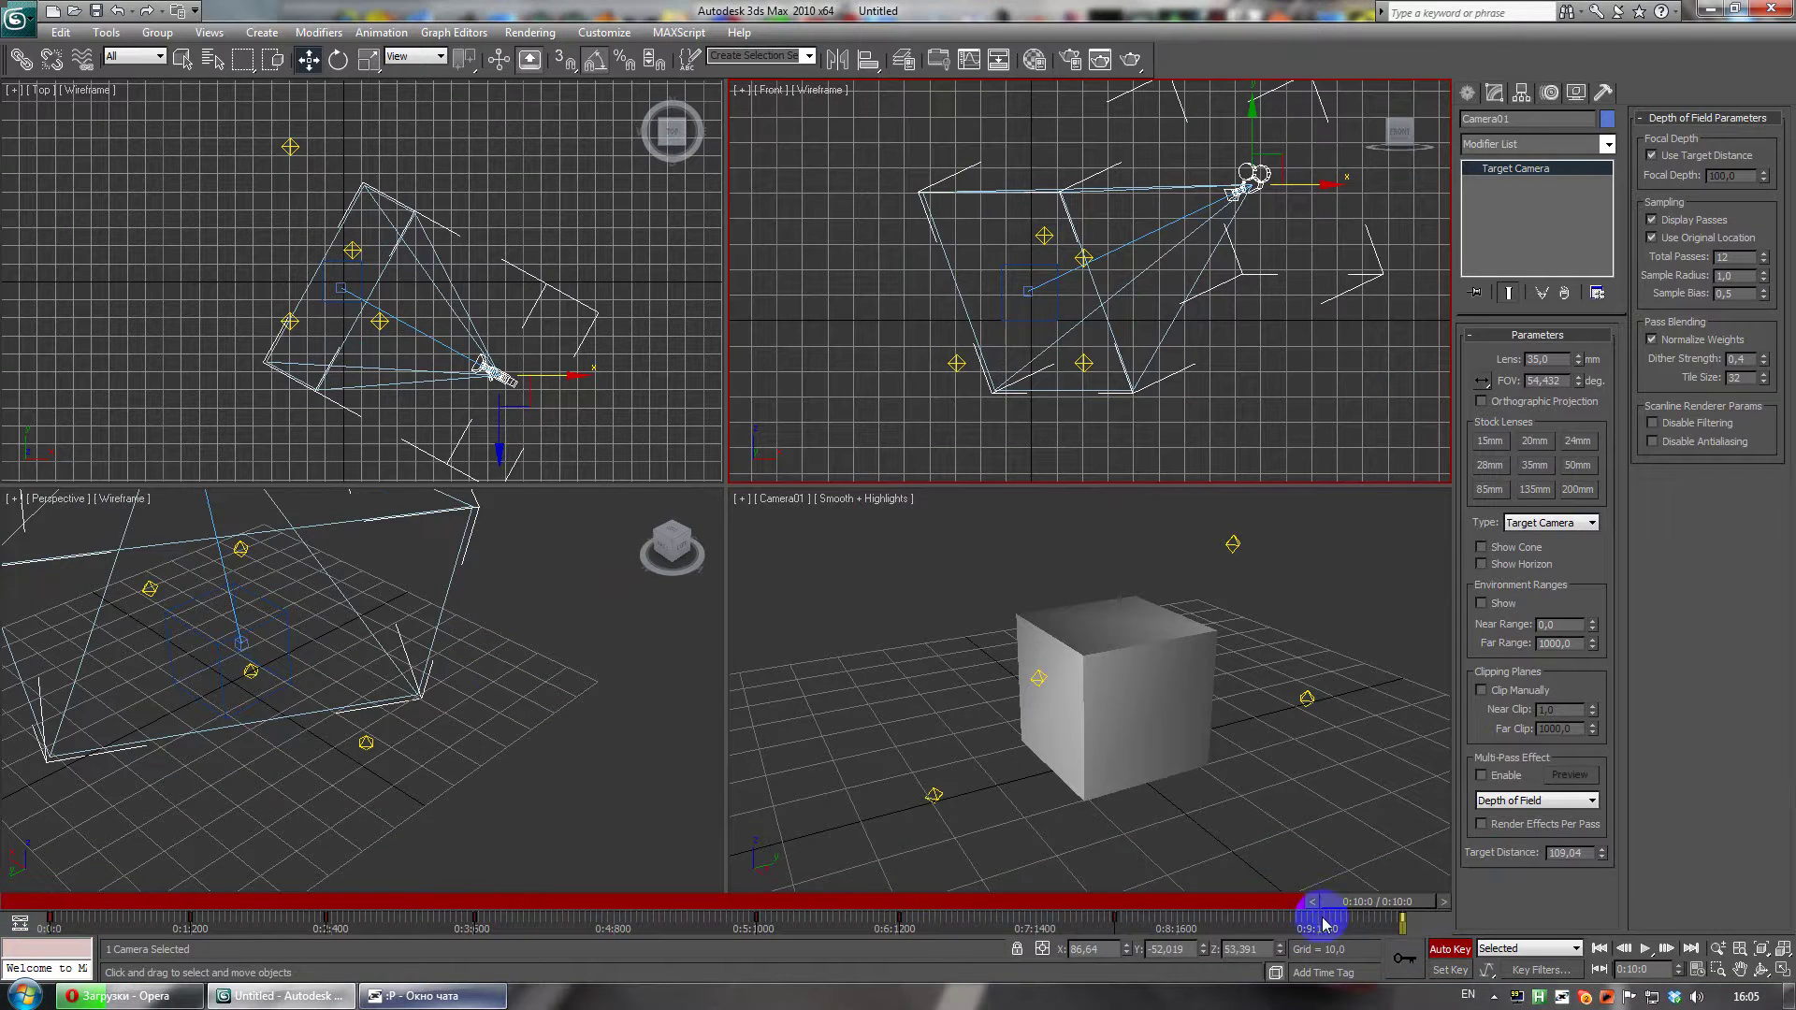
pyautogui.moveTo(1334, 905); pyautogui.dragTo(26, 869)
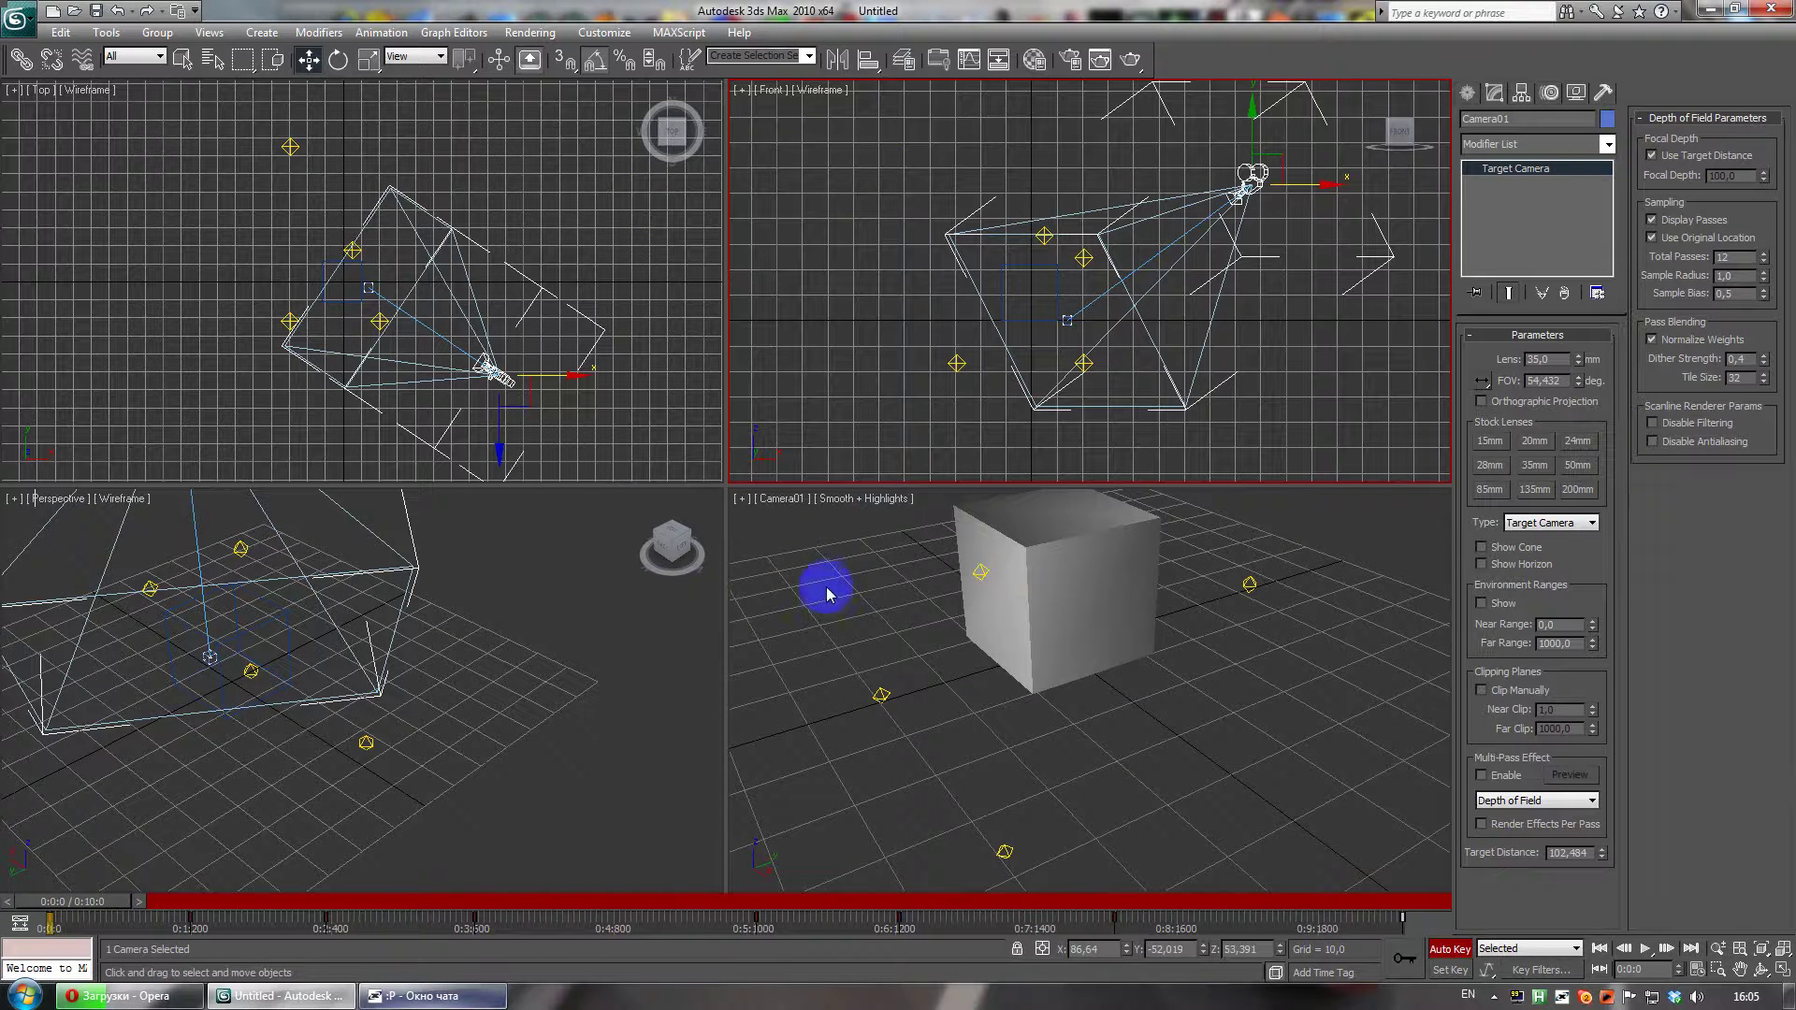
# - Open Render Setup, set the time output to Active Time Segment and the output size to 320x240
pyautogui.click(529, 31)
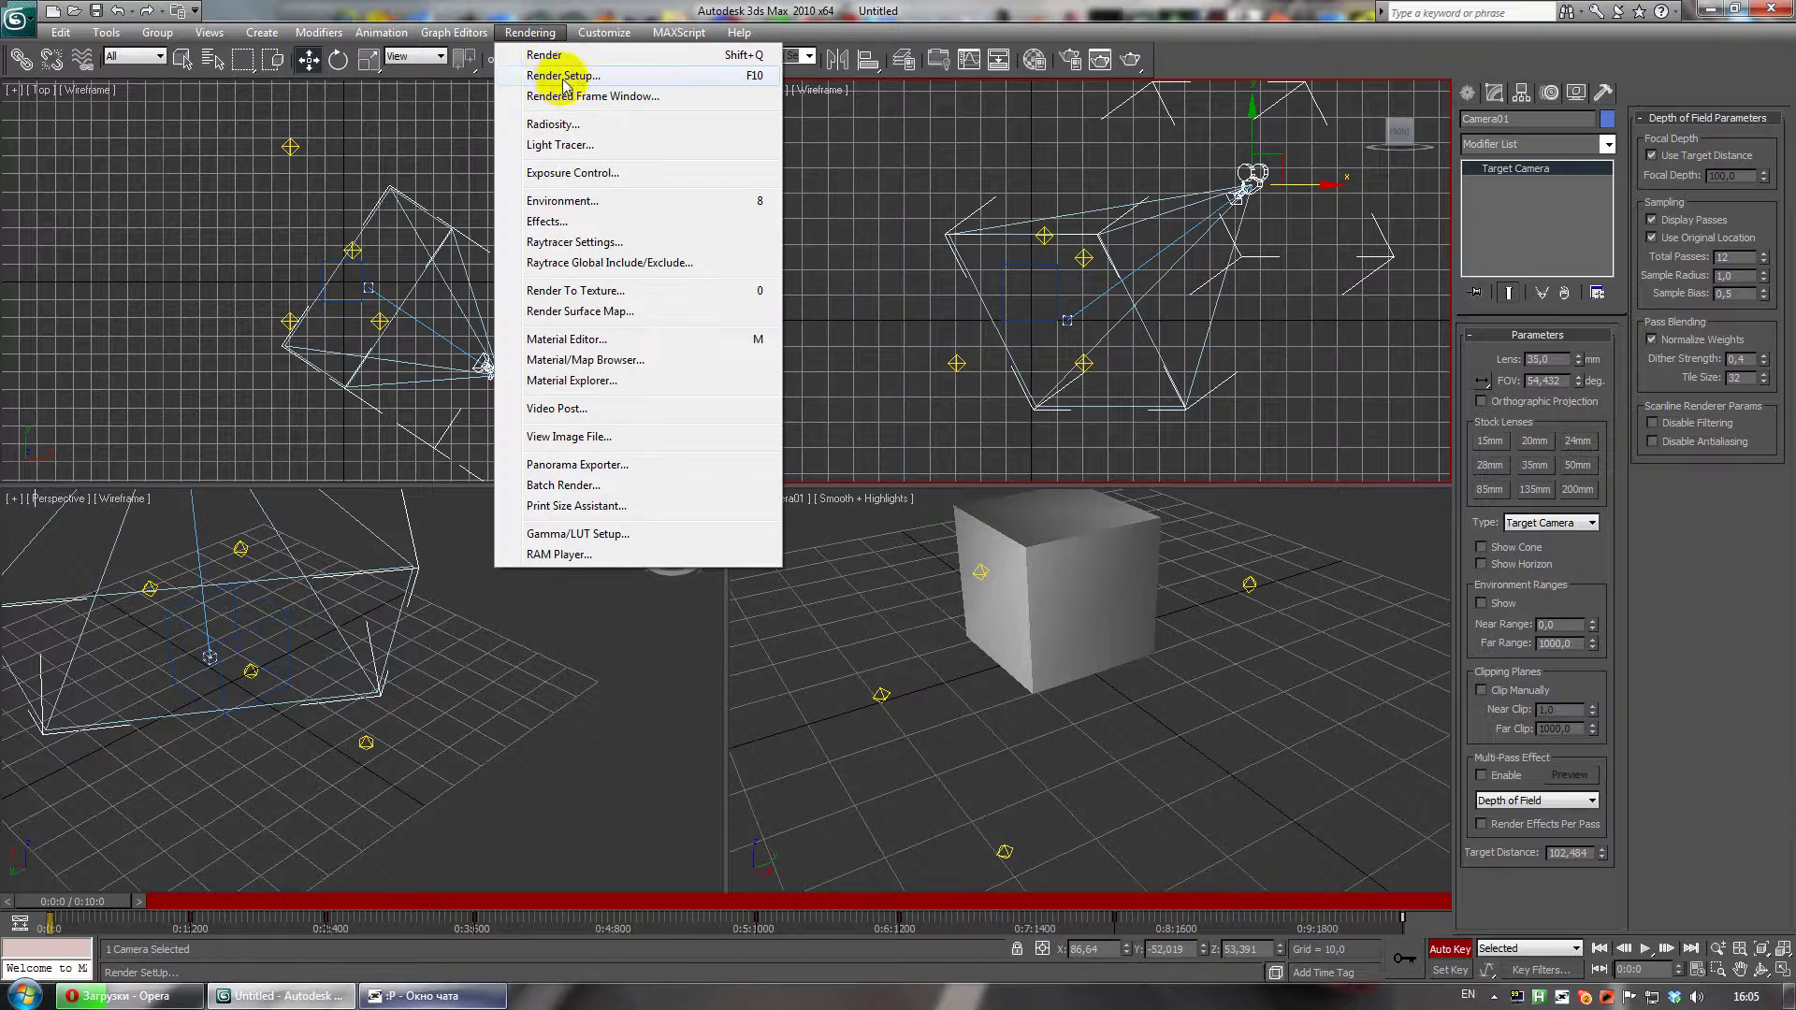
pyautogui.click(781, 757)
pyautogui.press('F10')
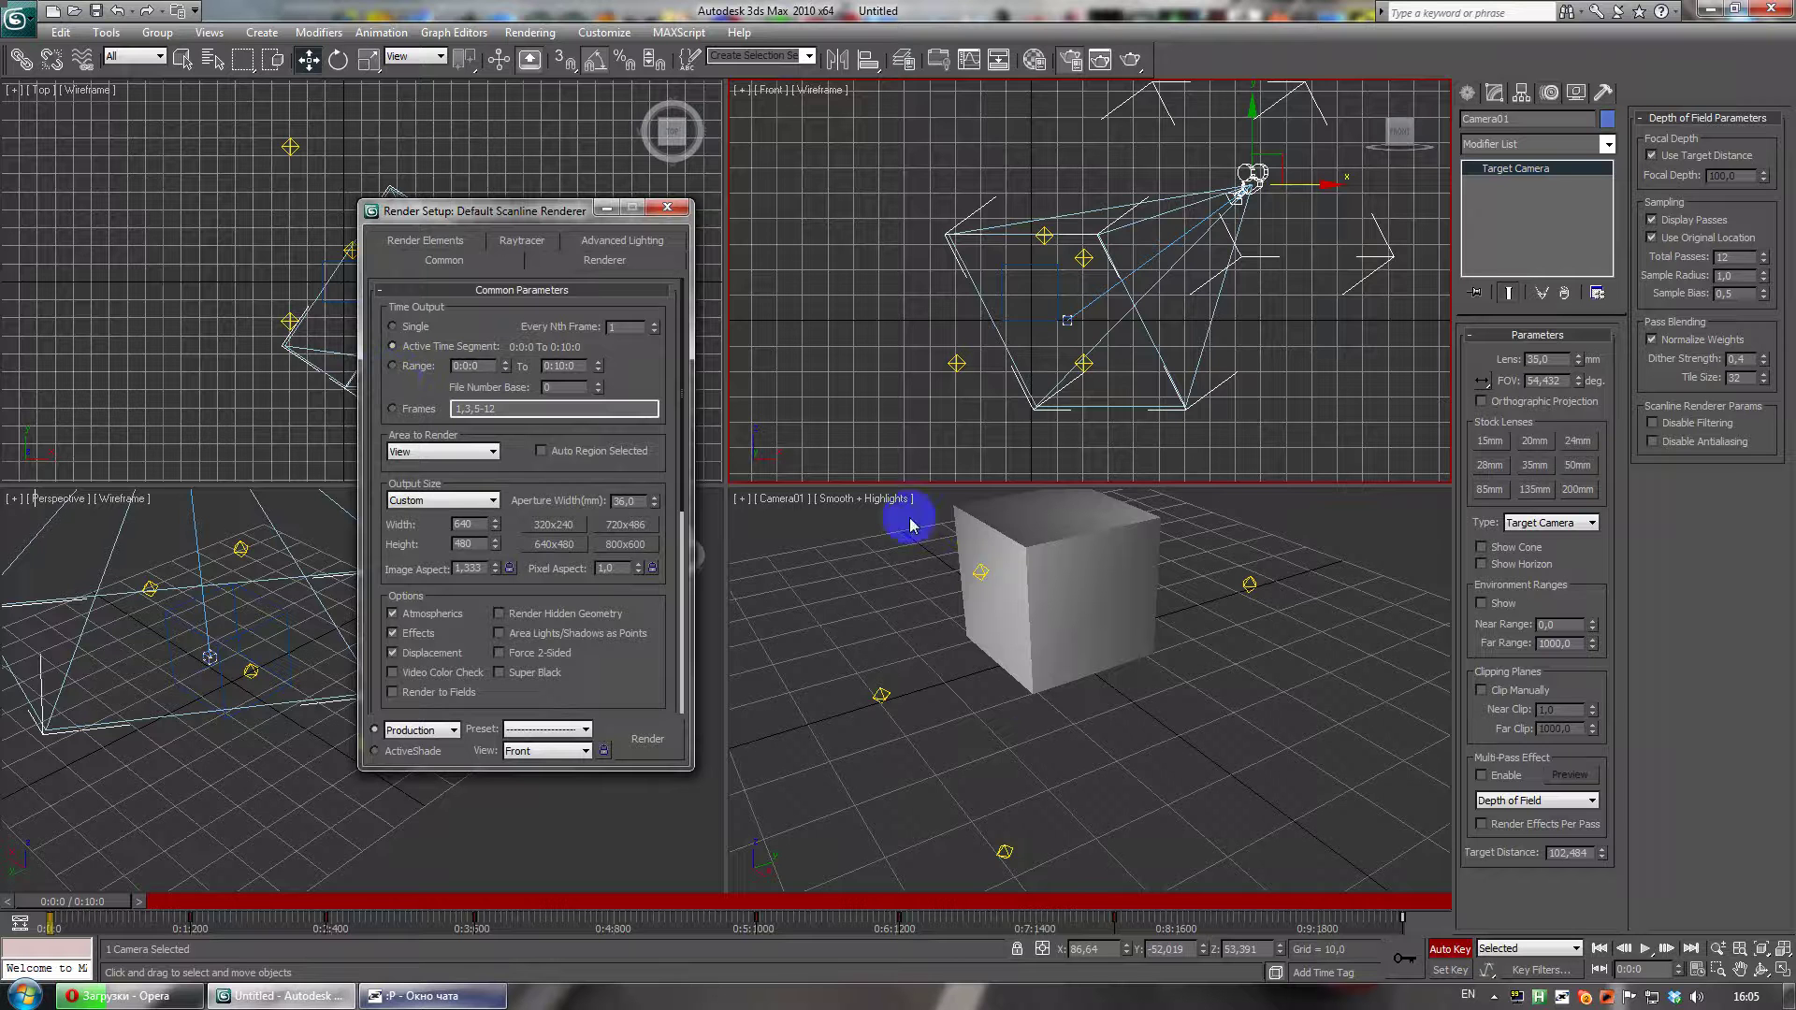
pyautogui.click(389, 371)
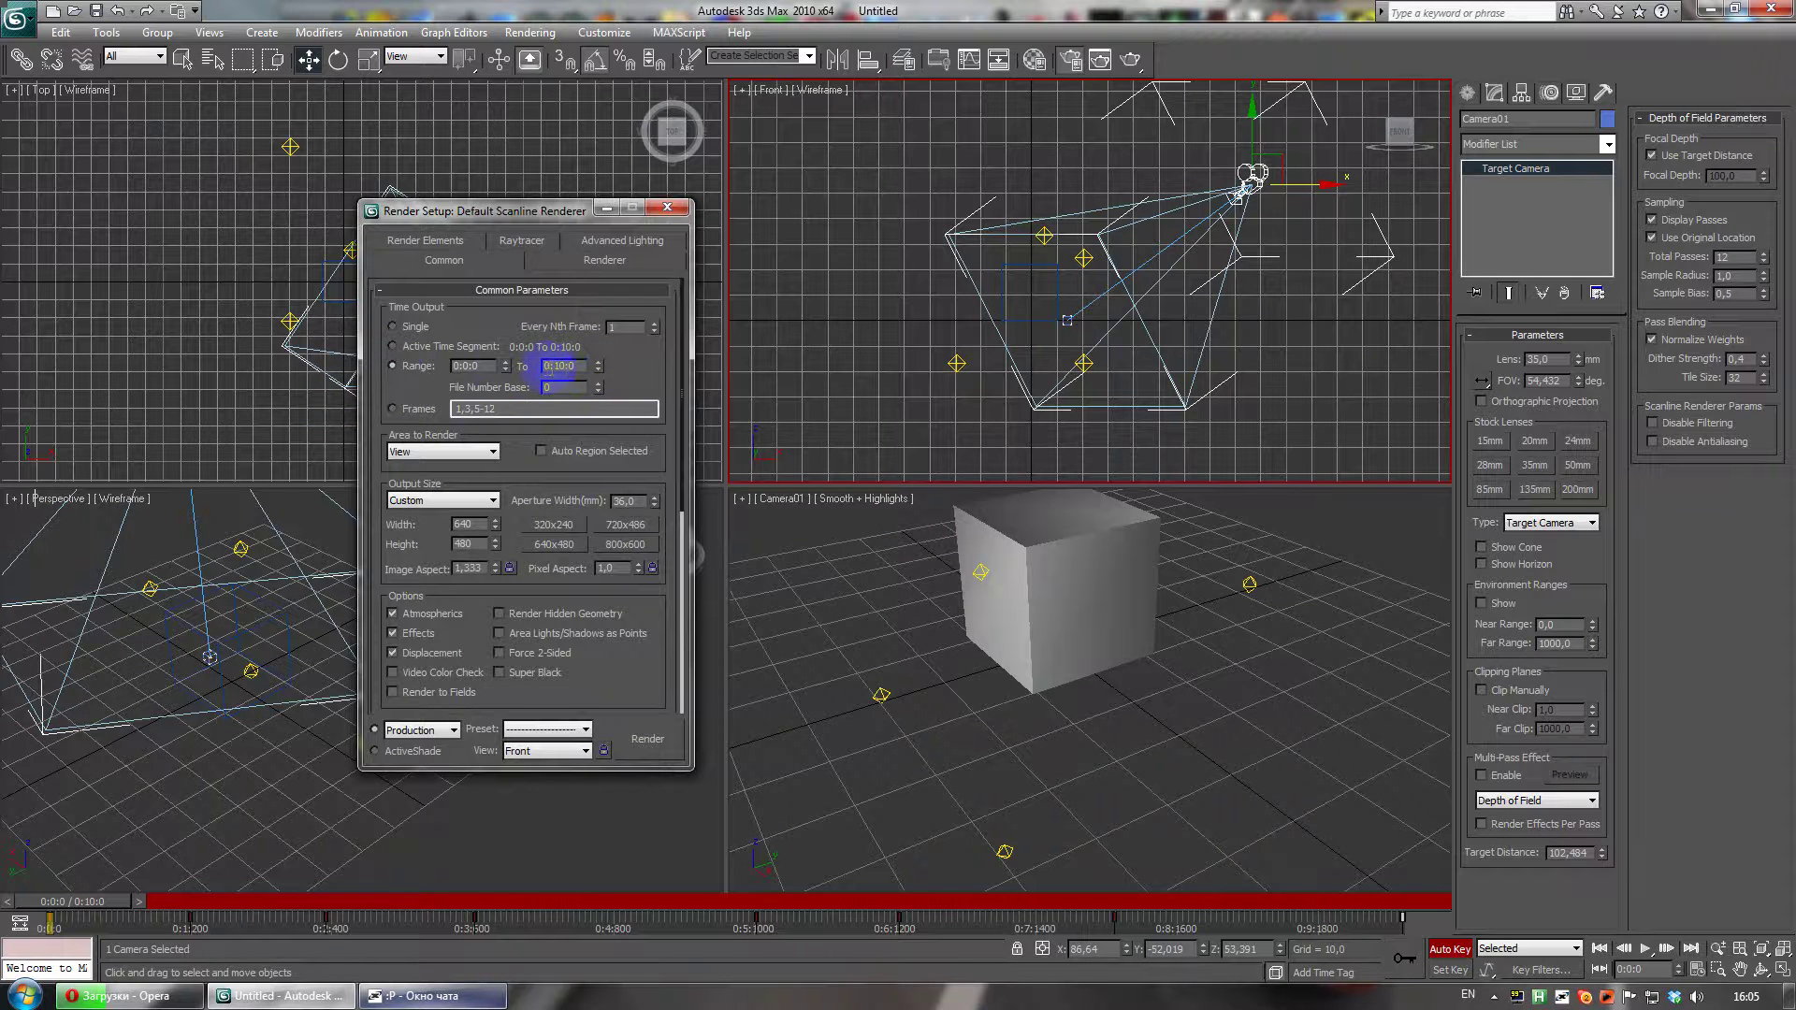
pyautogui.click(393, 347)
pyautogui.moveTo(663, 515); pyautogui.dragTo(626, 384)
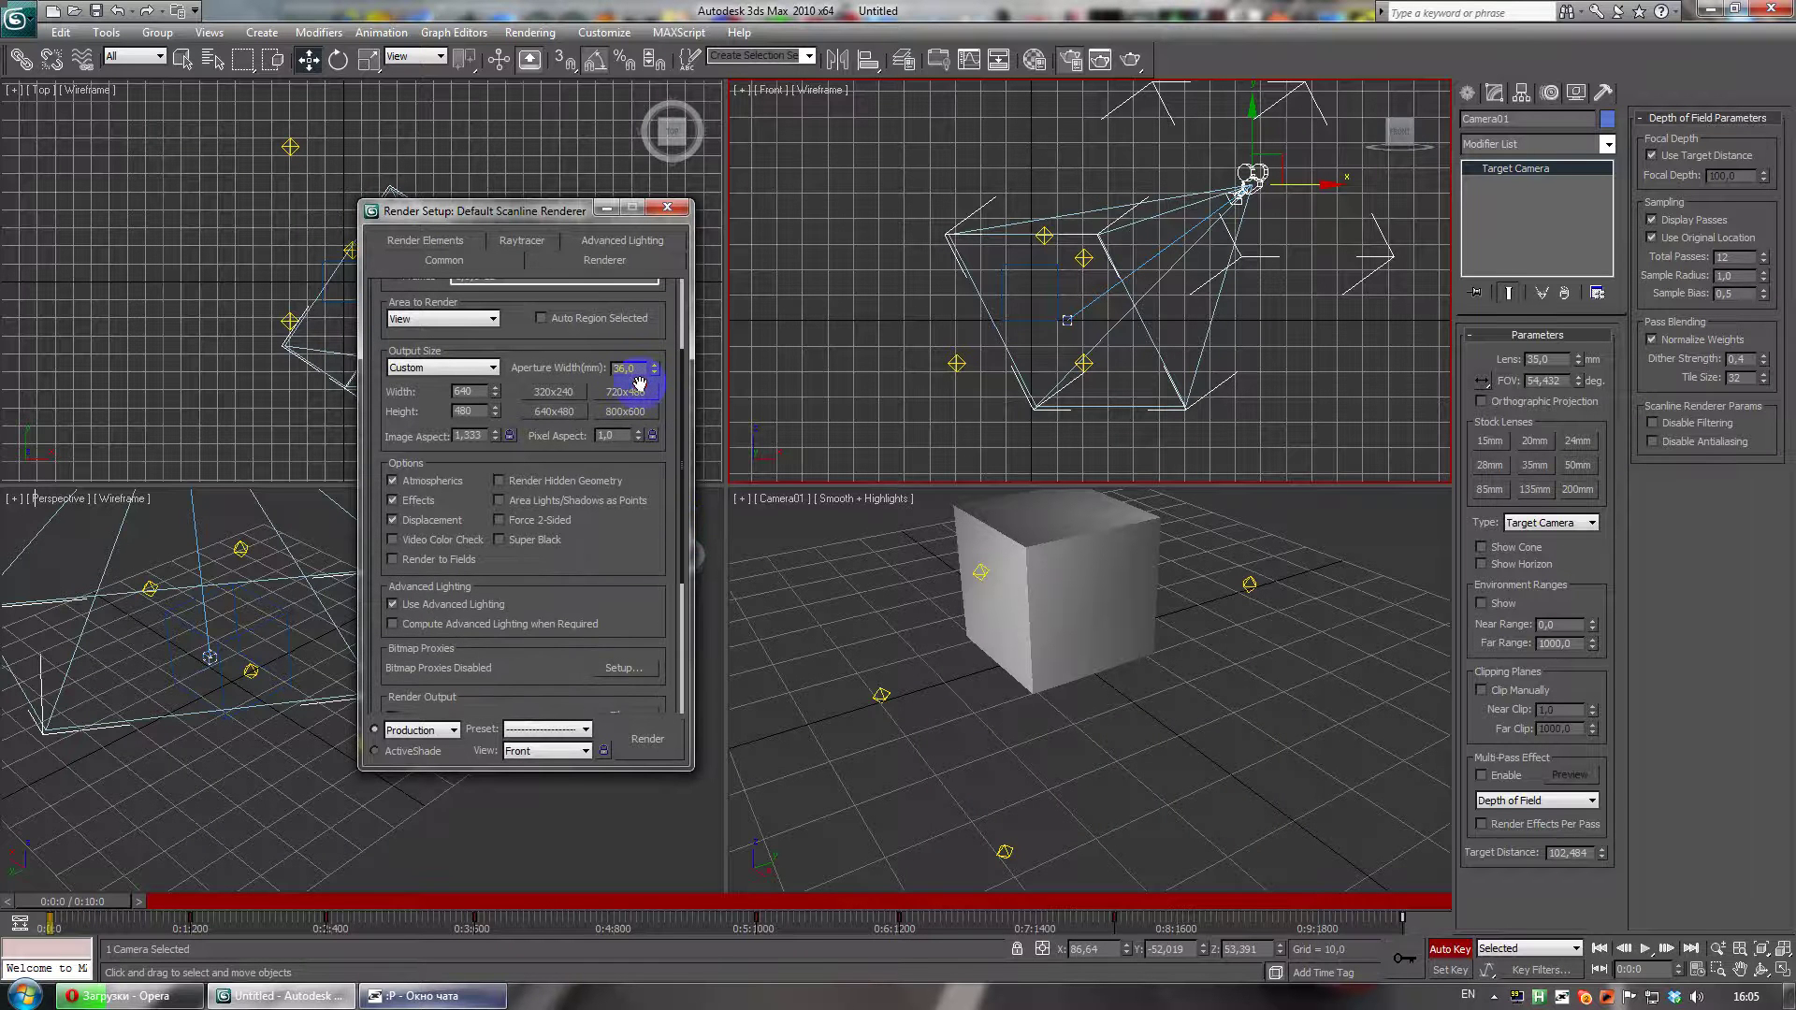
pyautogui.click(550, 397)
# - Define the render output file on the desktop with the name 1234 and the AVI file type
pyautogui.moveTo(621, 561); pyautogui.dragTo(574, 278)
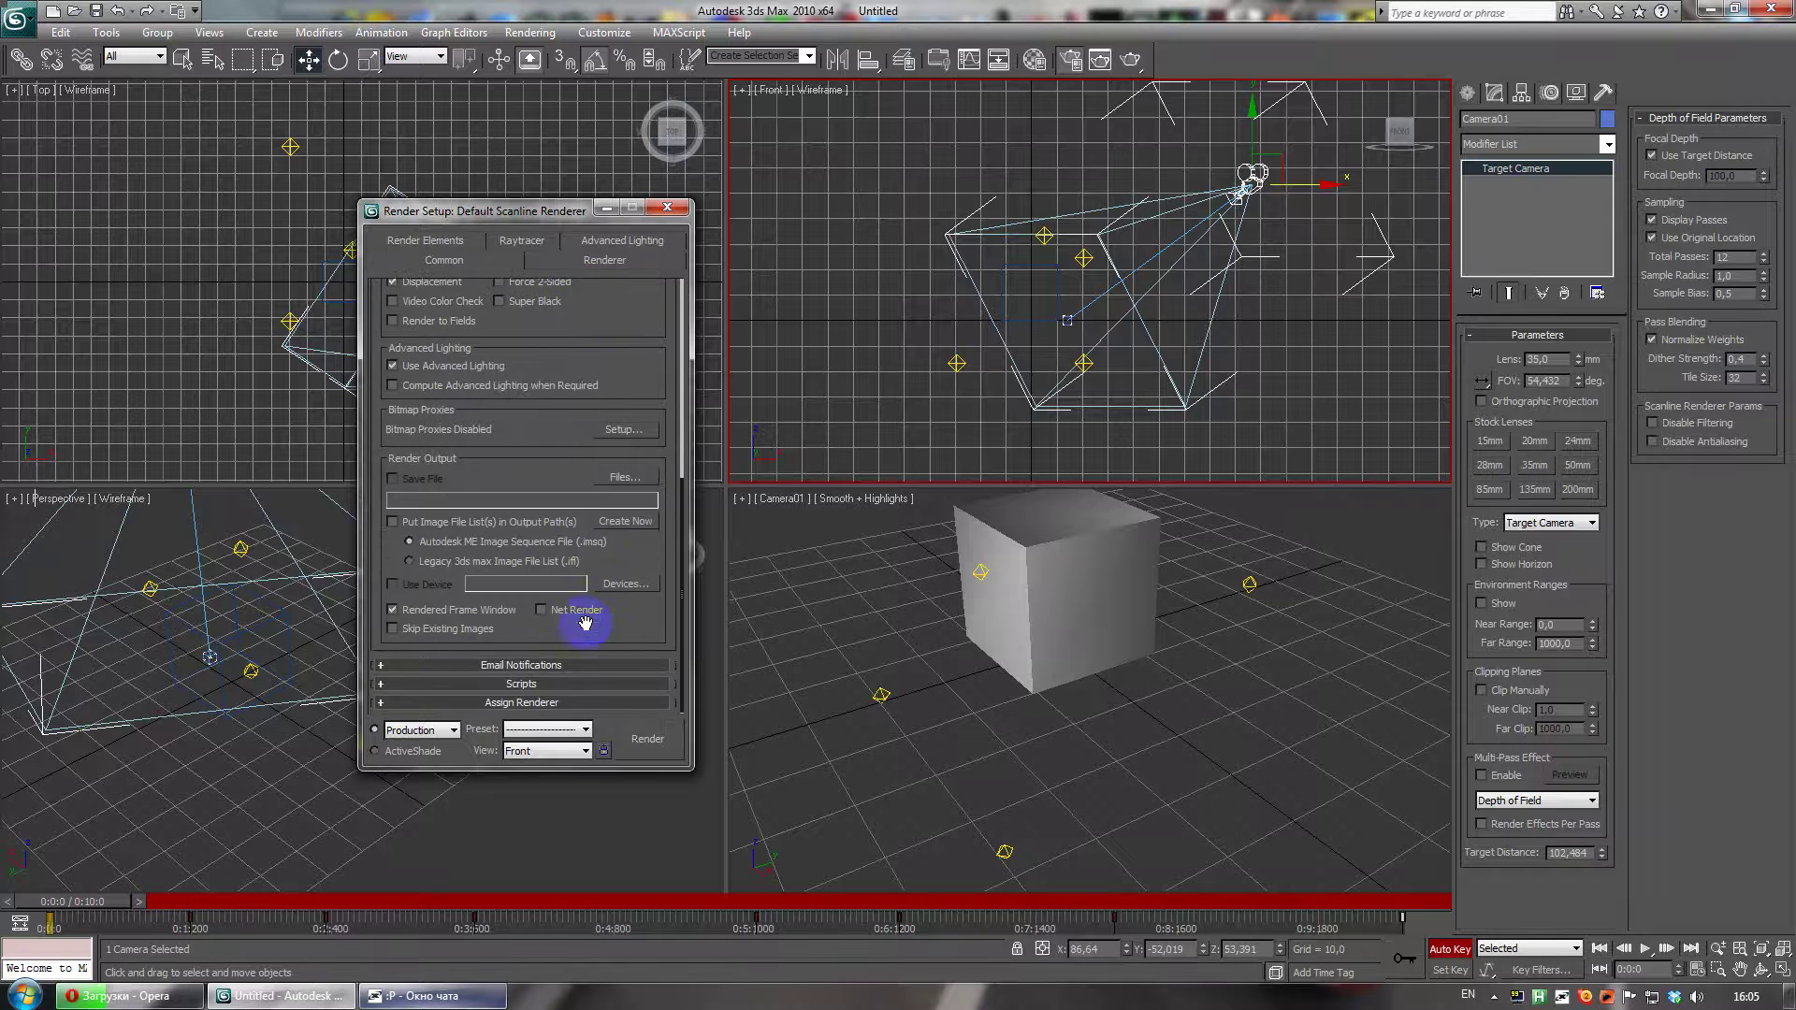
pyautogui.click(617, 480)
pyautogui.click(629, 300)
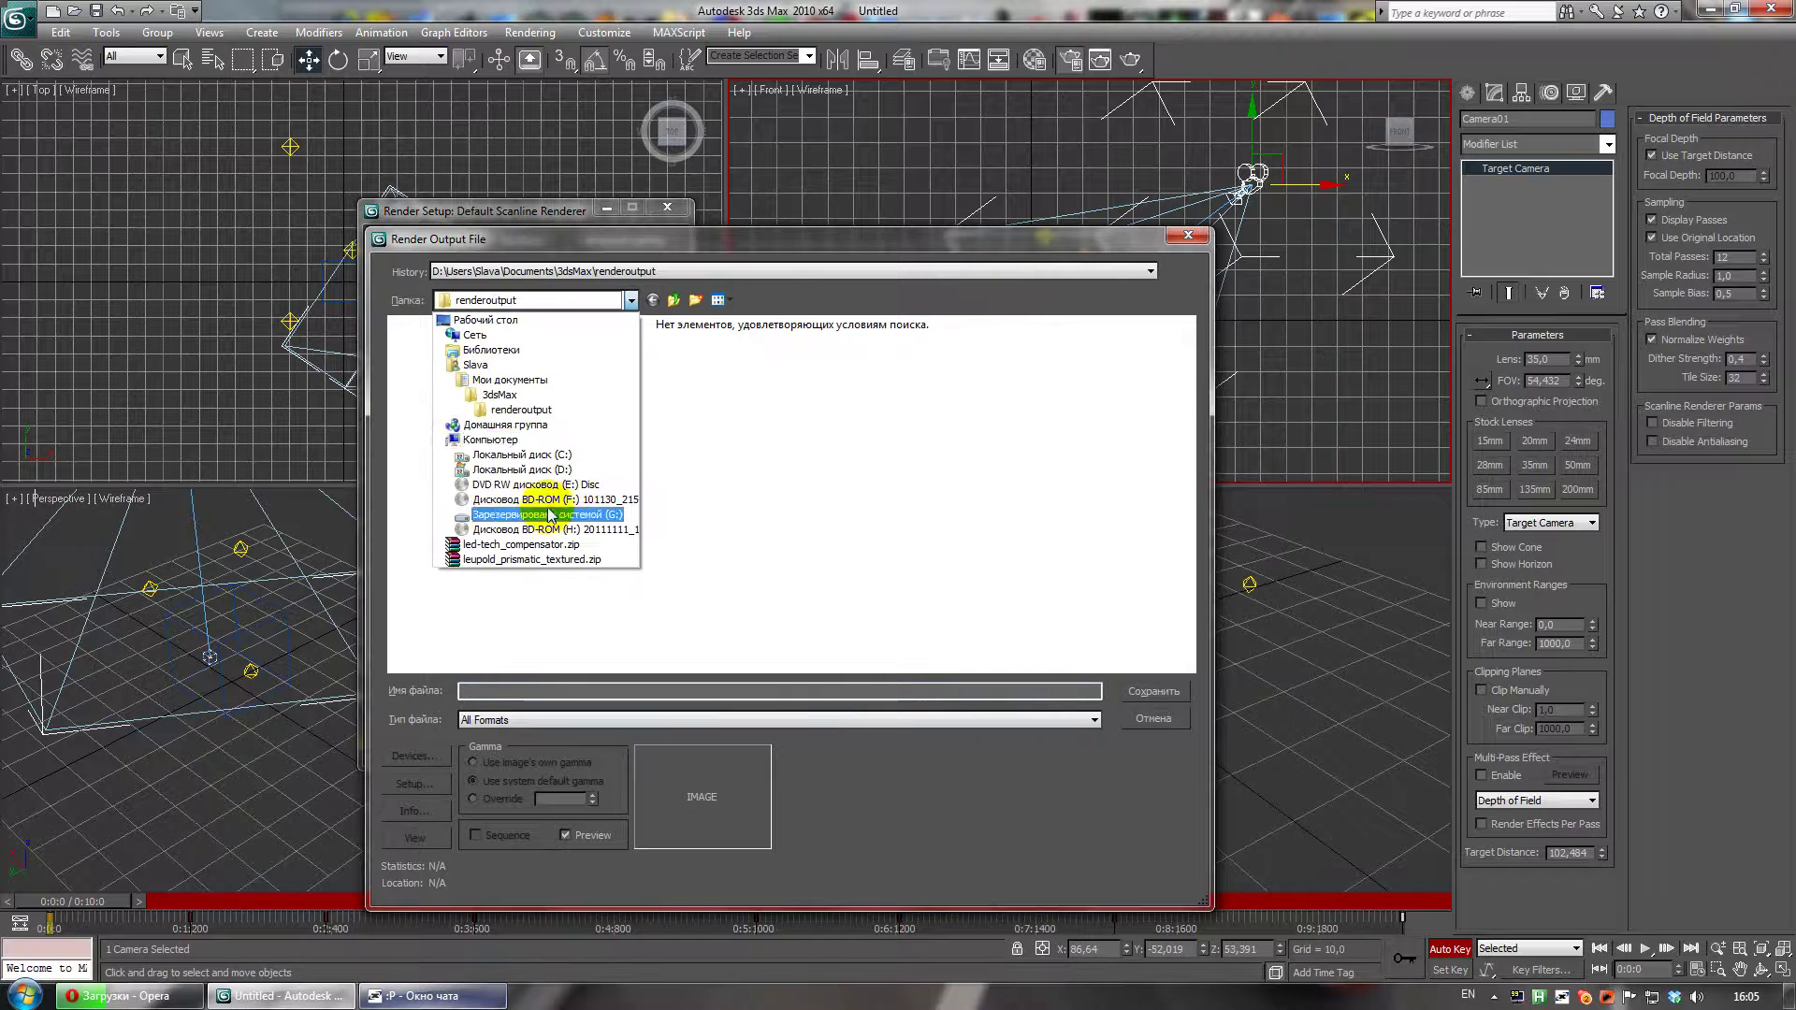
pyautogui.click(459, 321)
pyautogui.click(506, 691)
pyautogui.write('1234')
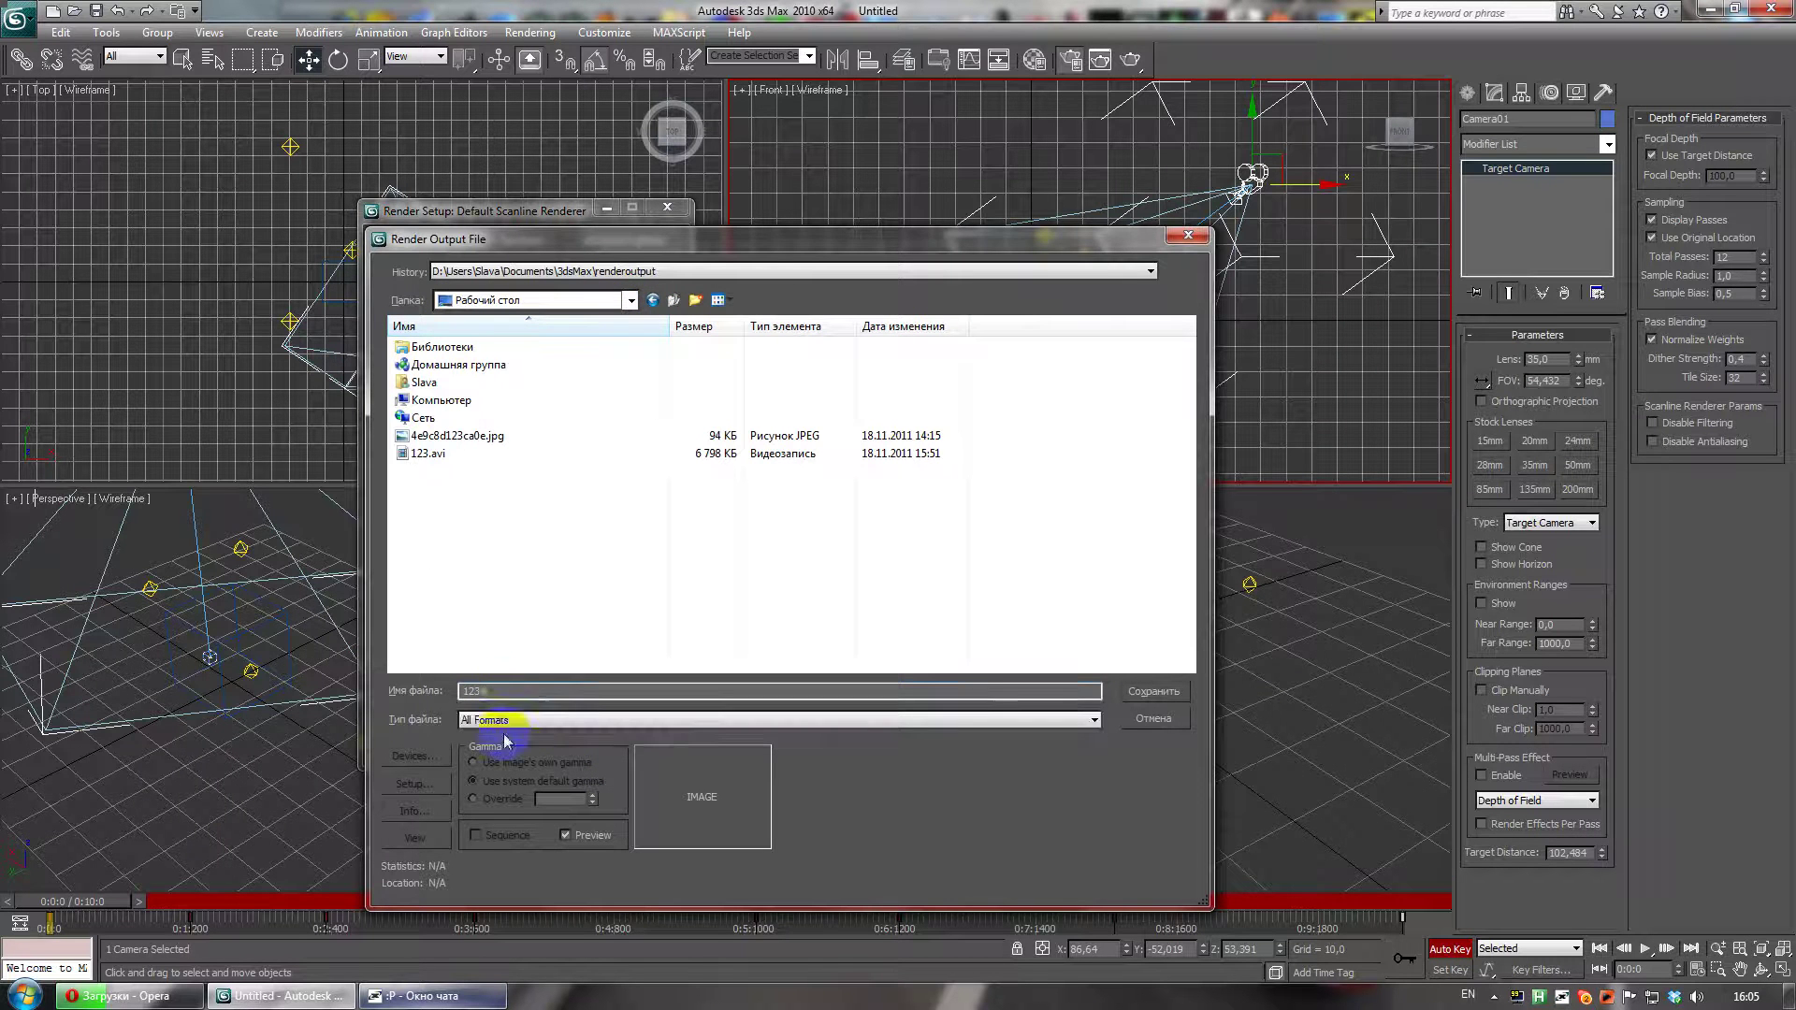
pyautogui.click(506, 720)
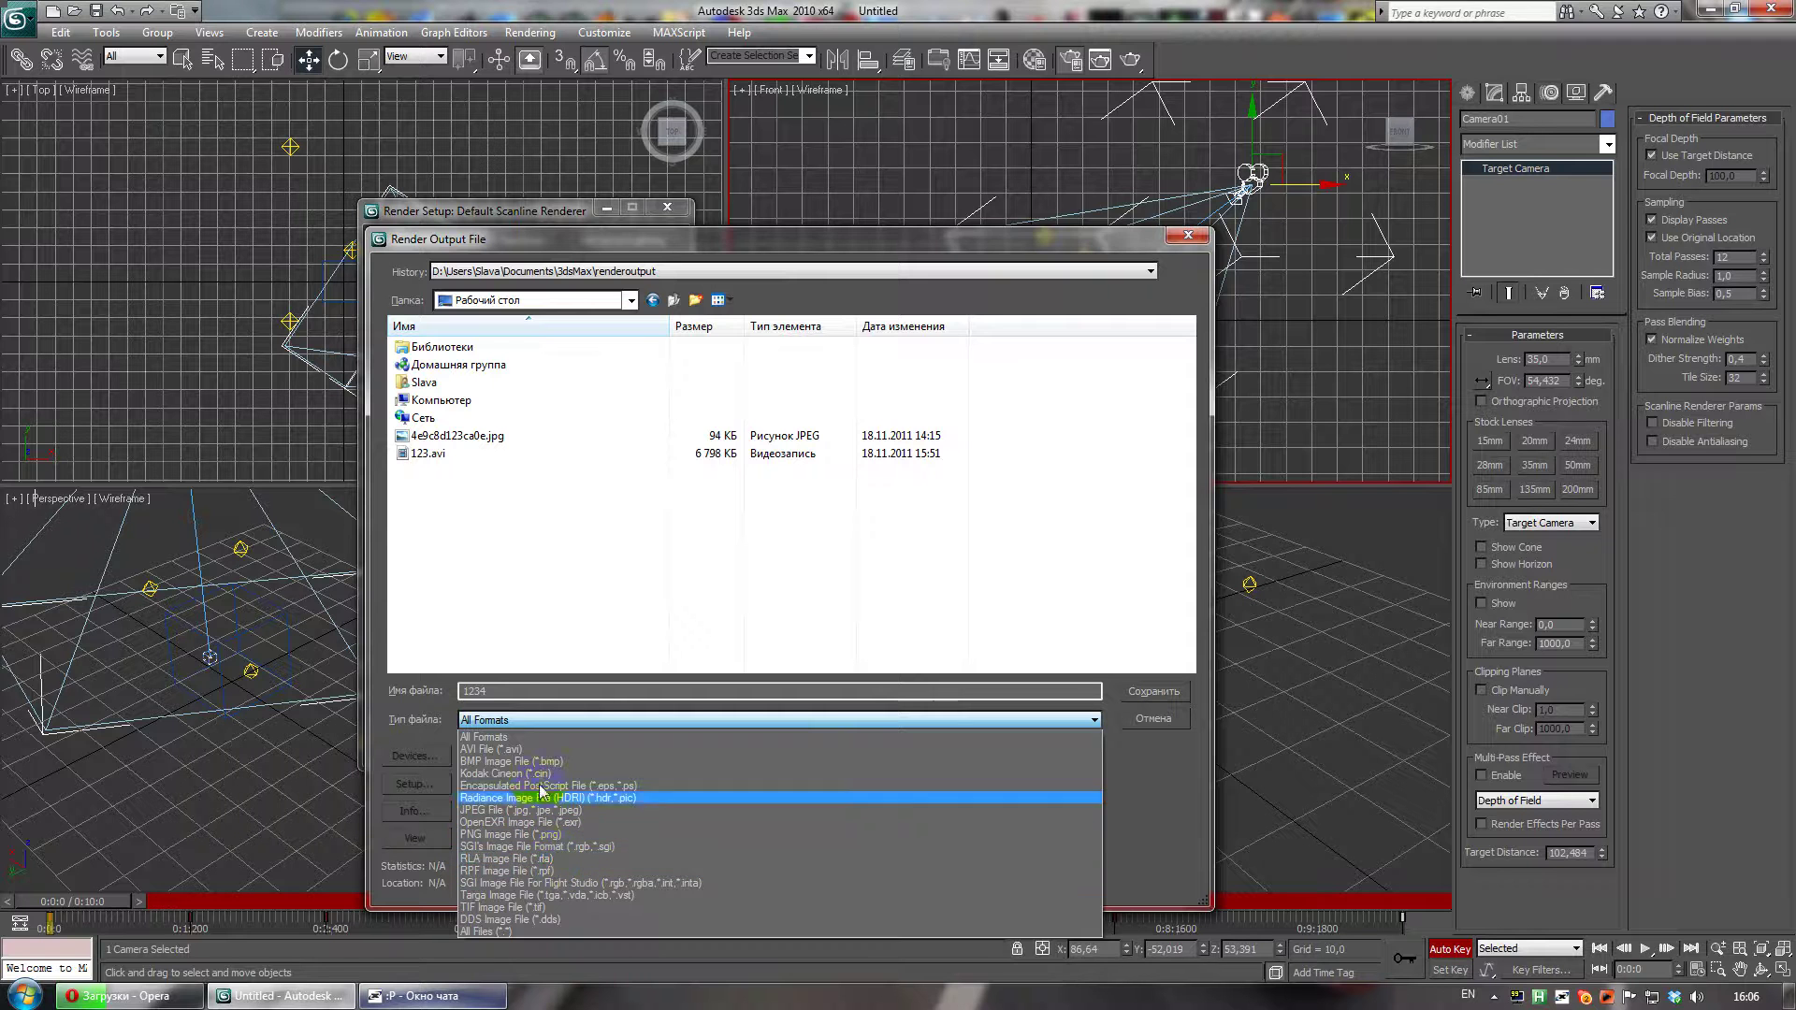
pyautogui.click(520, 751)
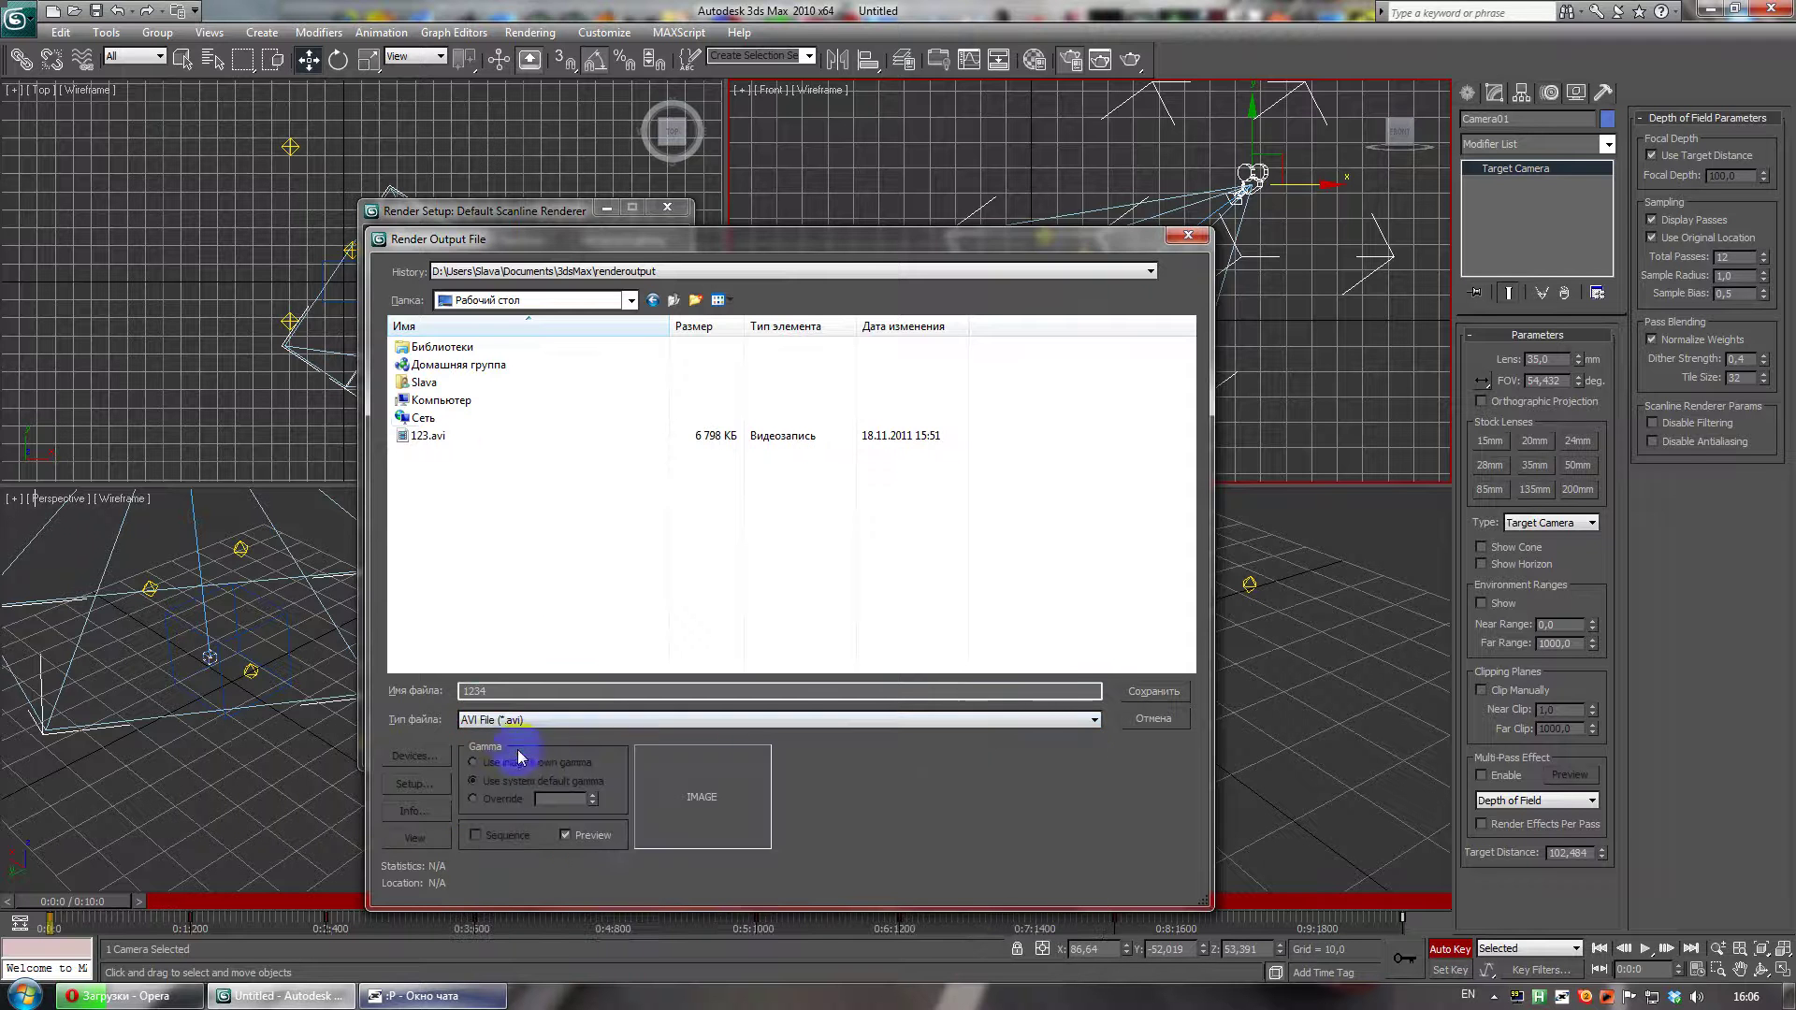
# - Accept the MJPEG Compressor at quality 100 for the AVI and save the output file settings
pyautogui.click(417, 790)
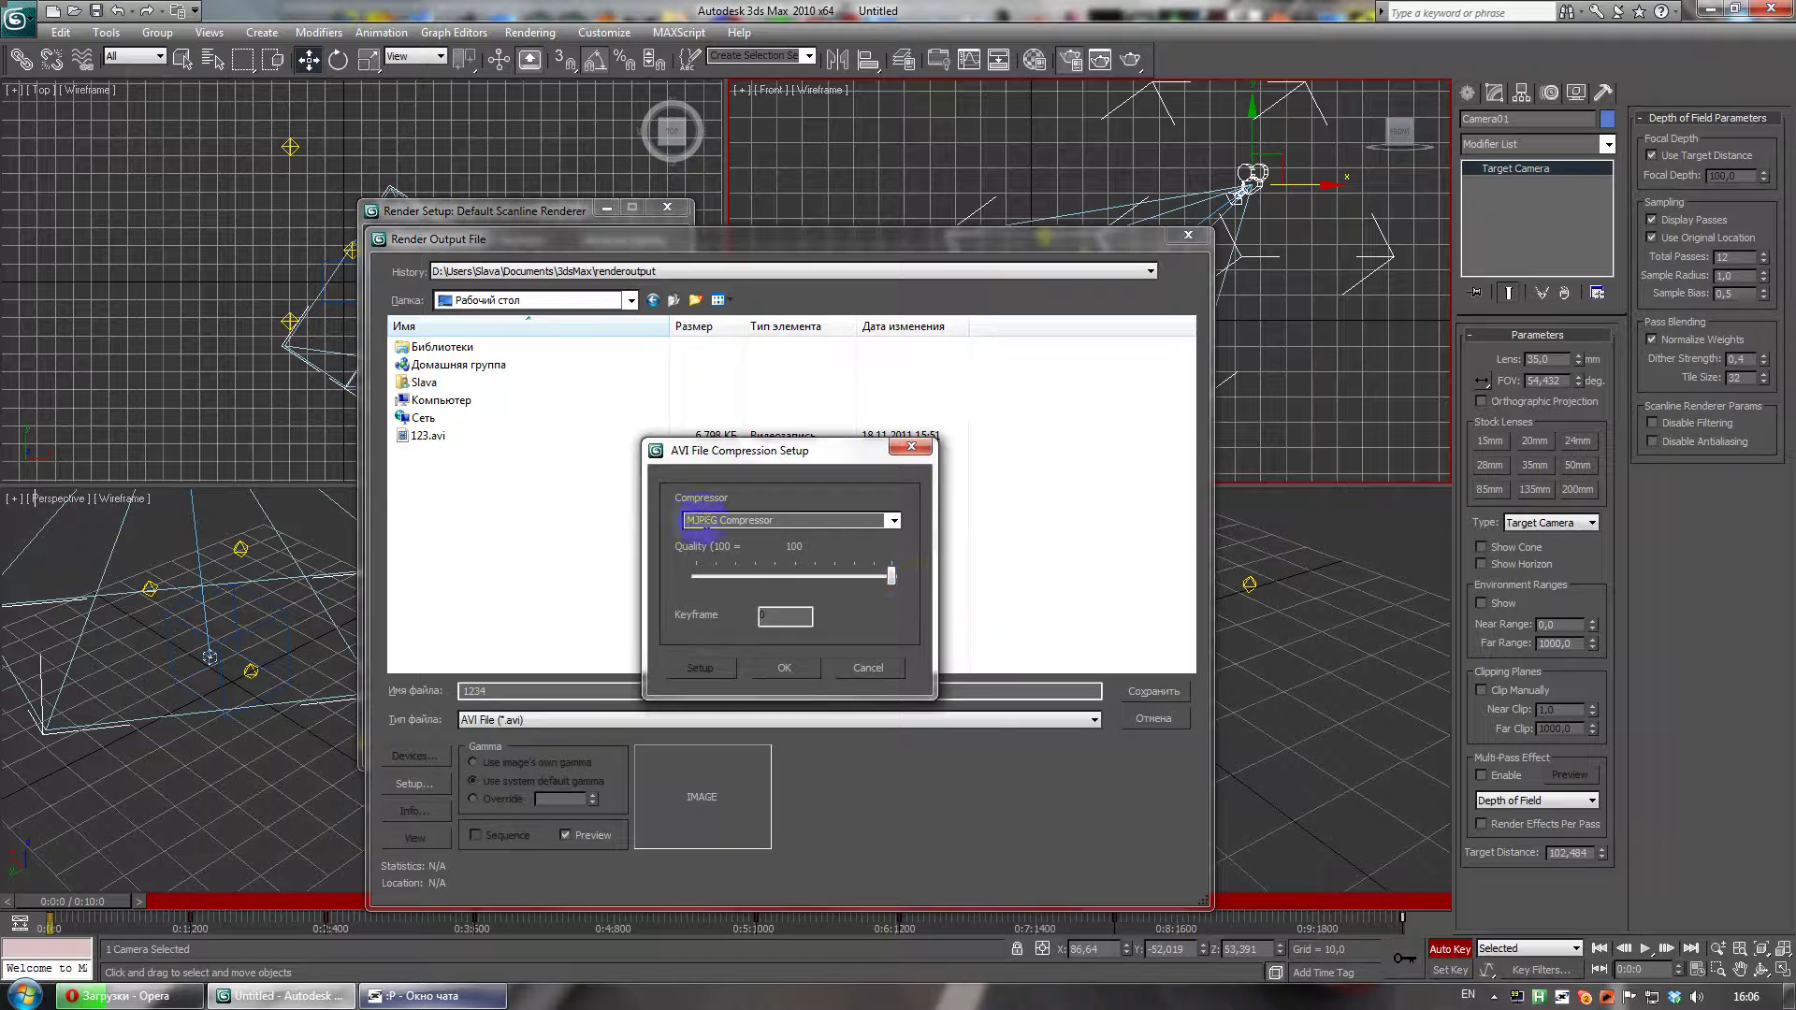
pyautogui.click(791, 681)
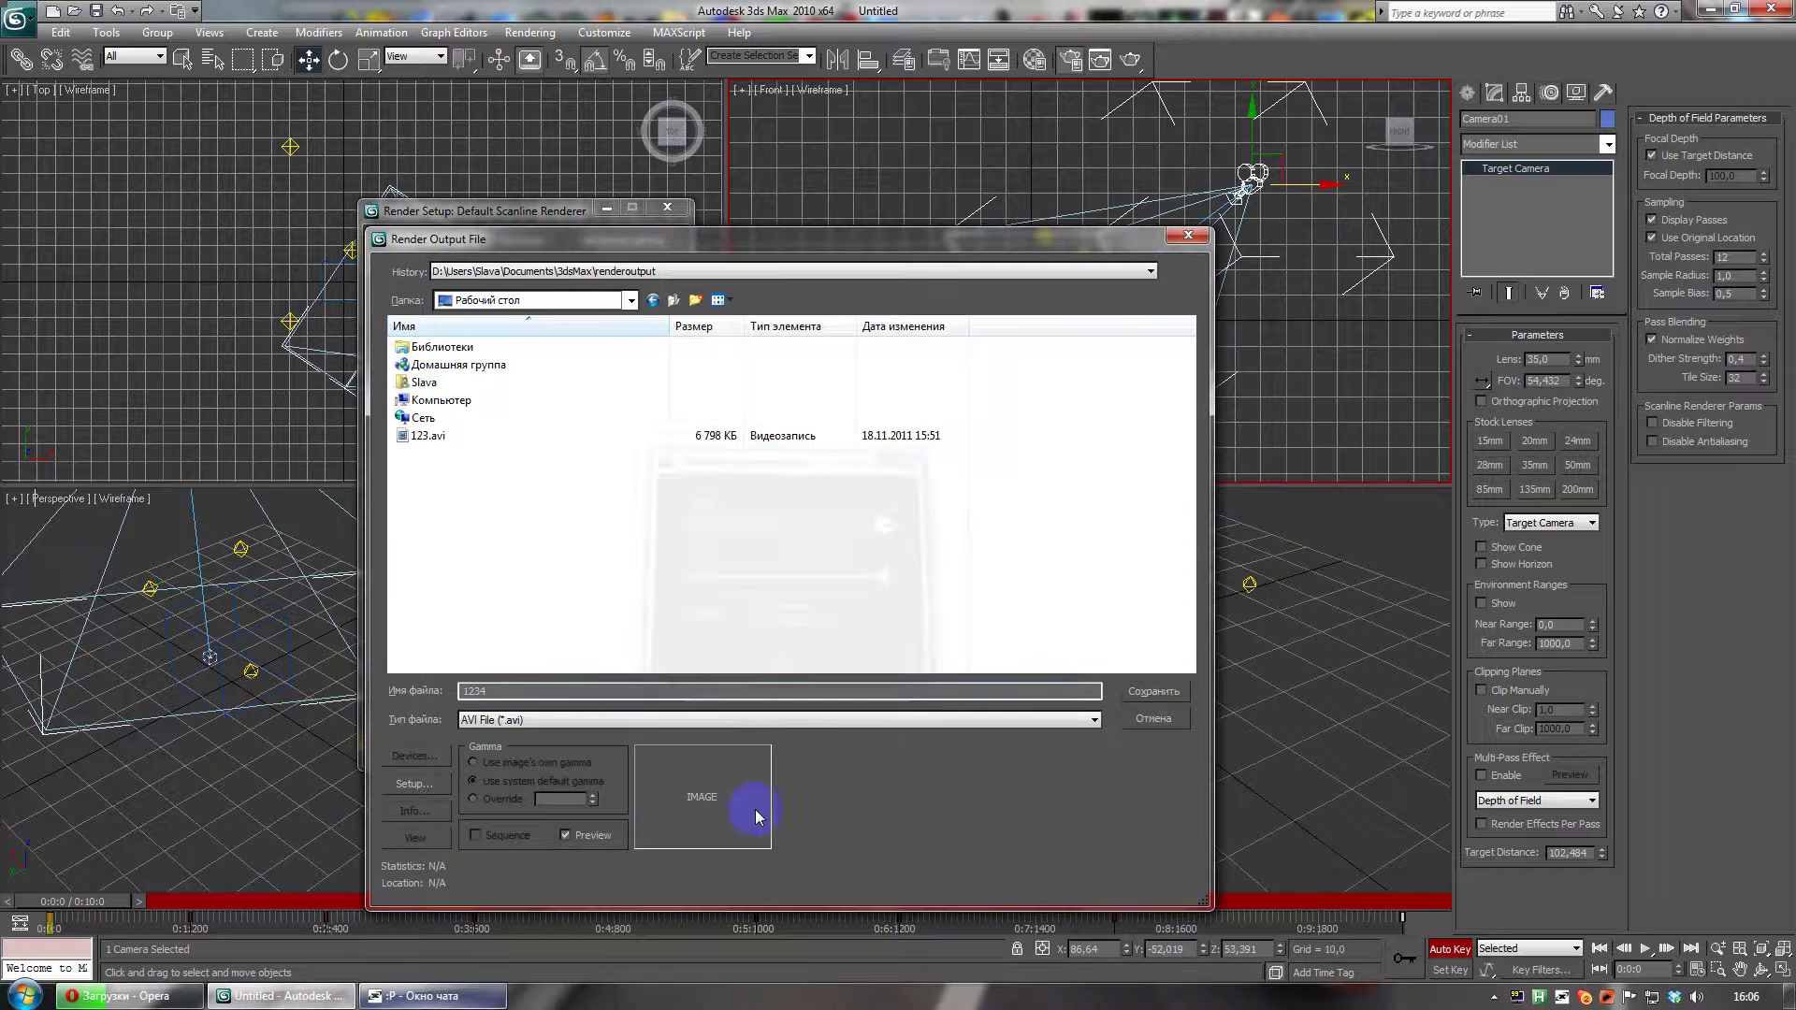
pyautogui.click(1146, 692)
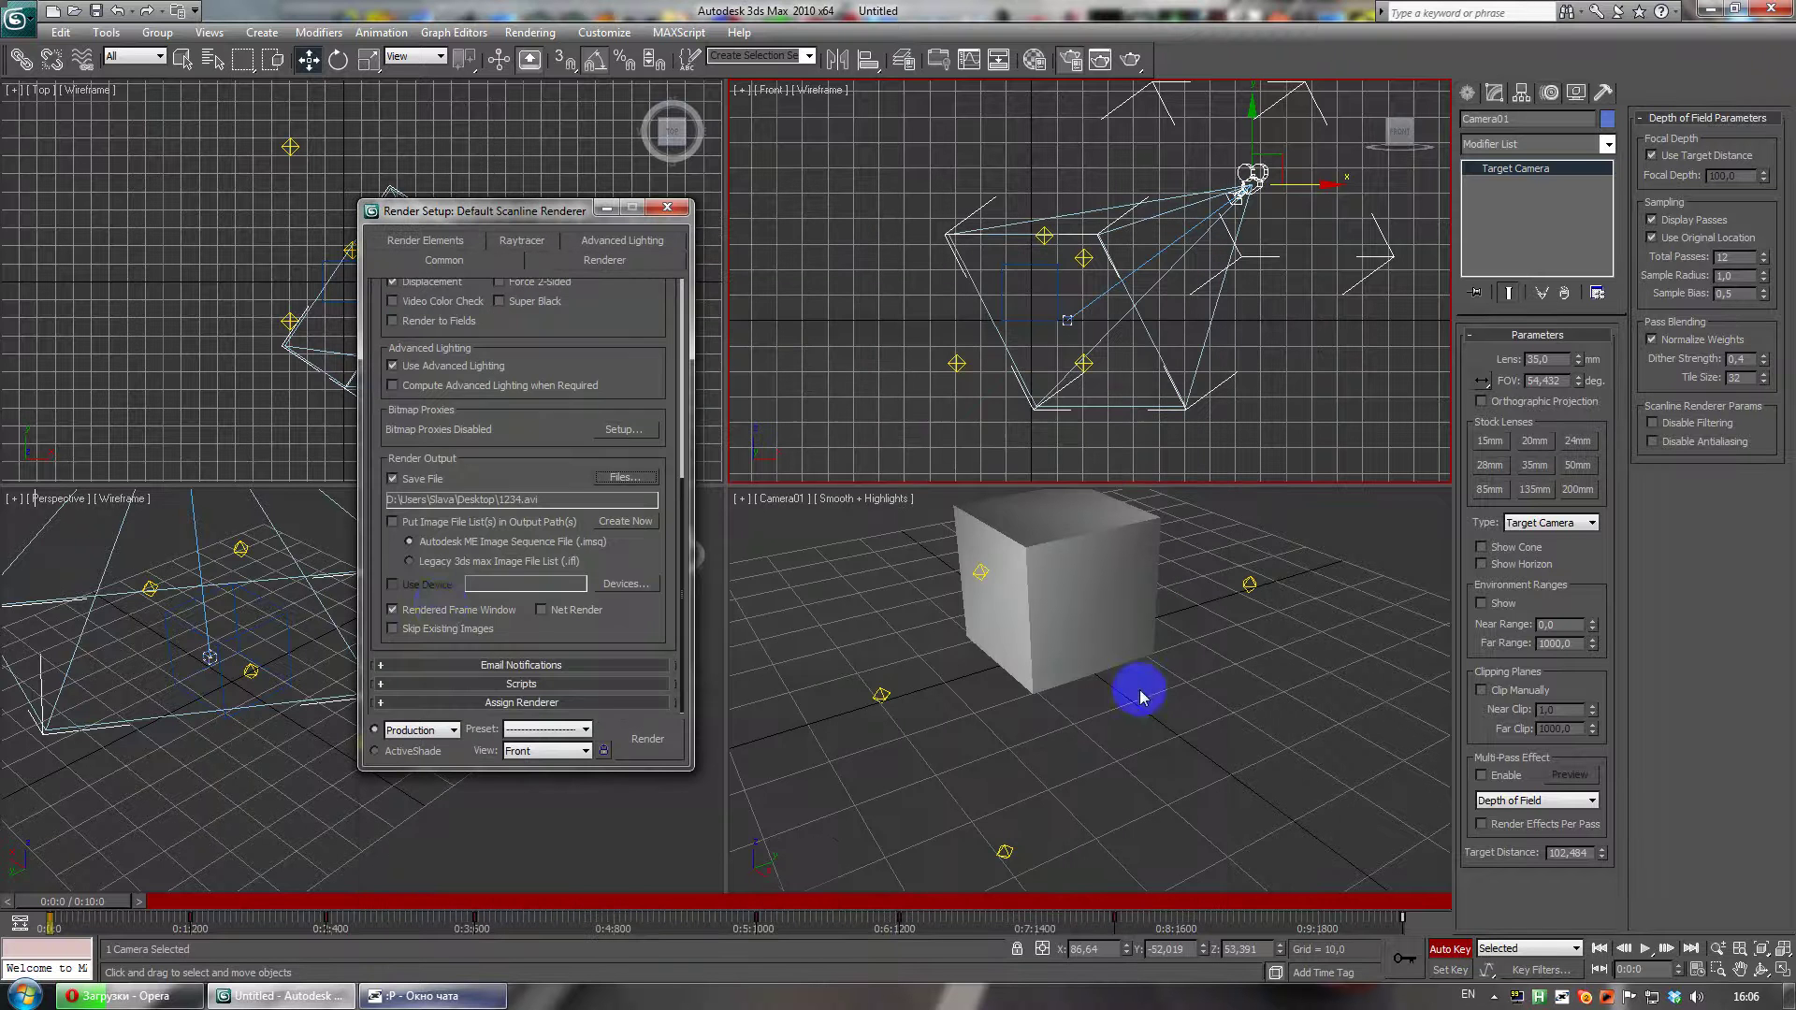
# - Set the view to render to Camera01 and start rendering the animation
pyautogui.click(550, 752)
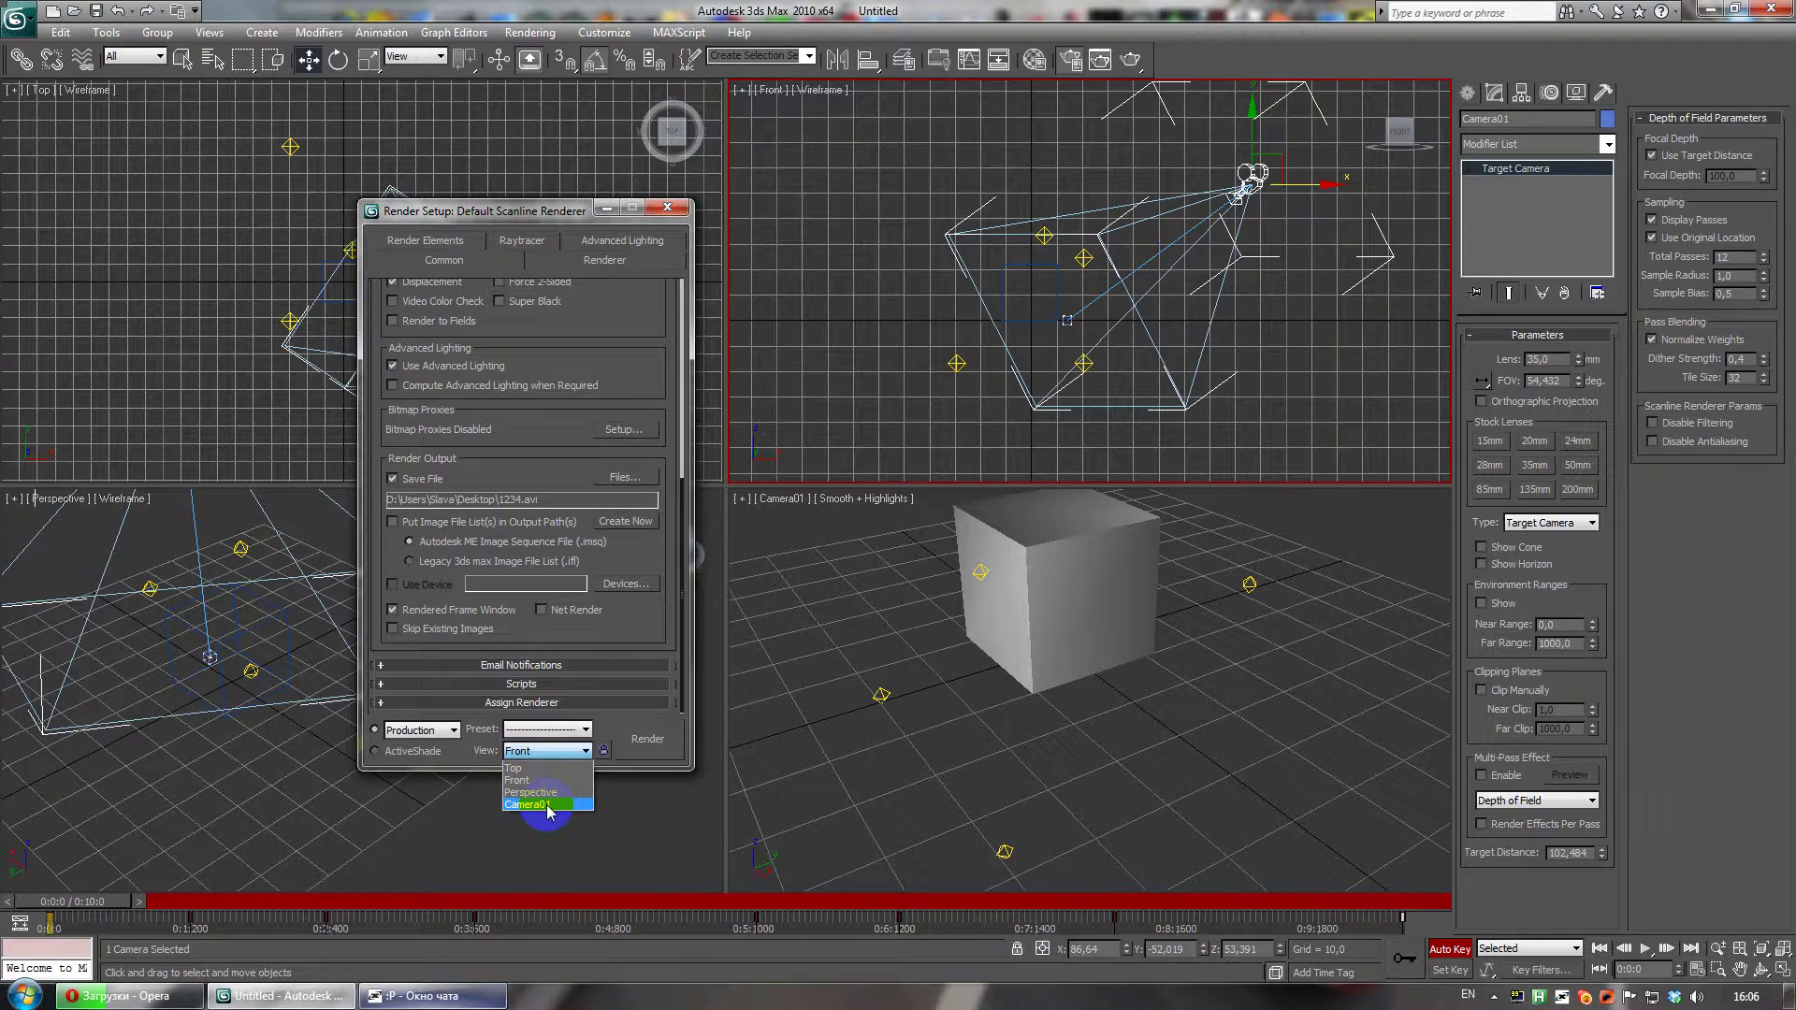
pyautogui.click(548, 805)
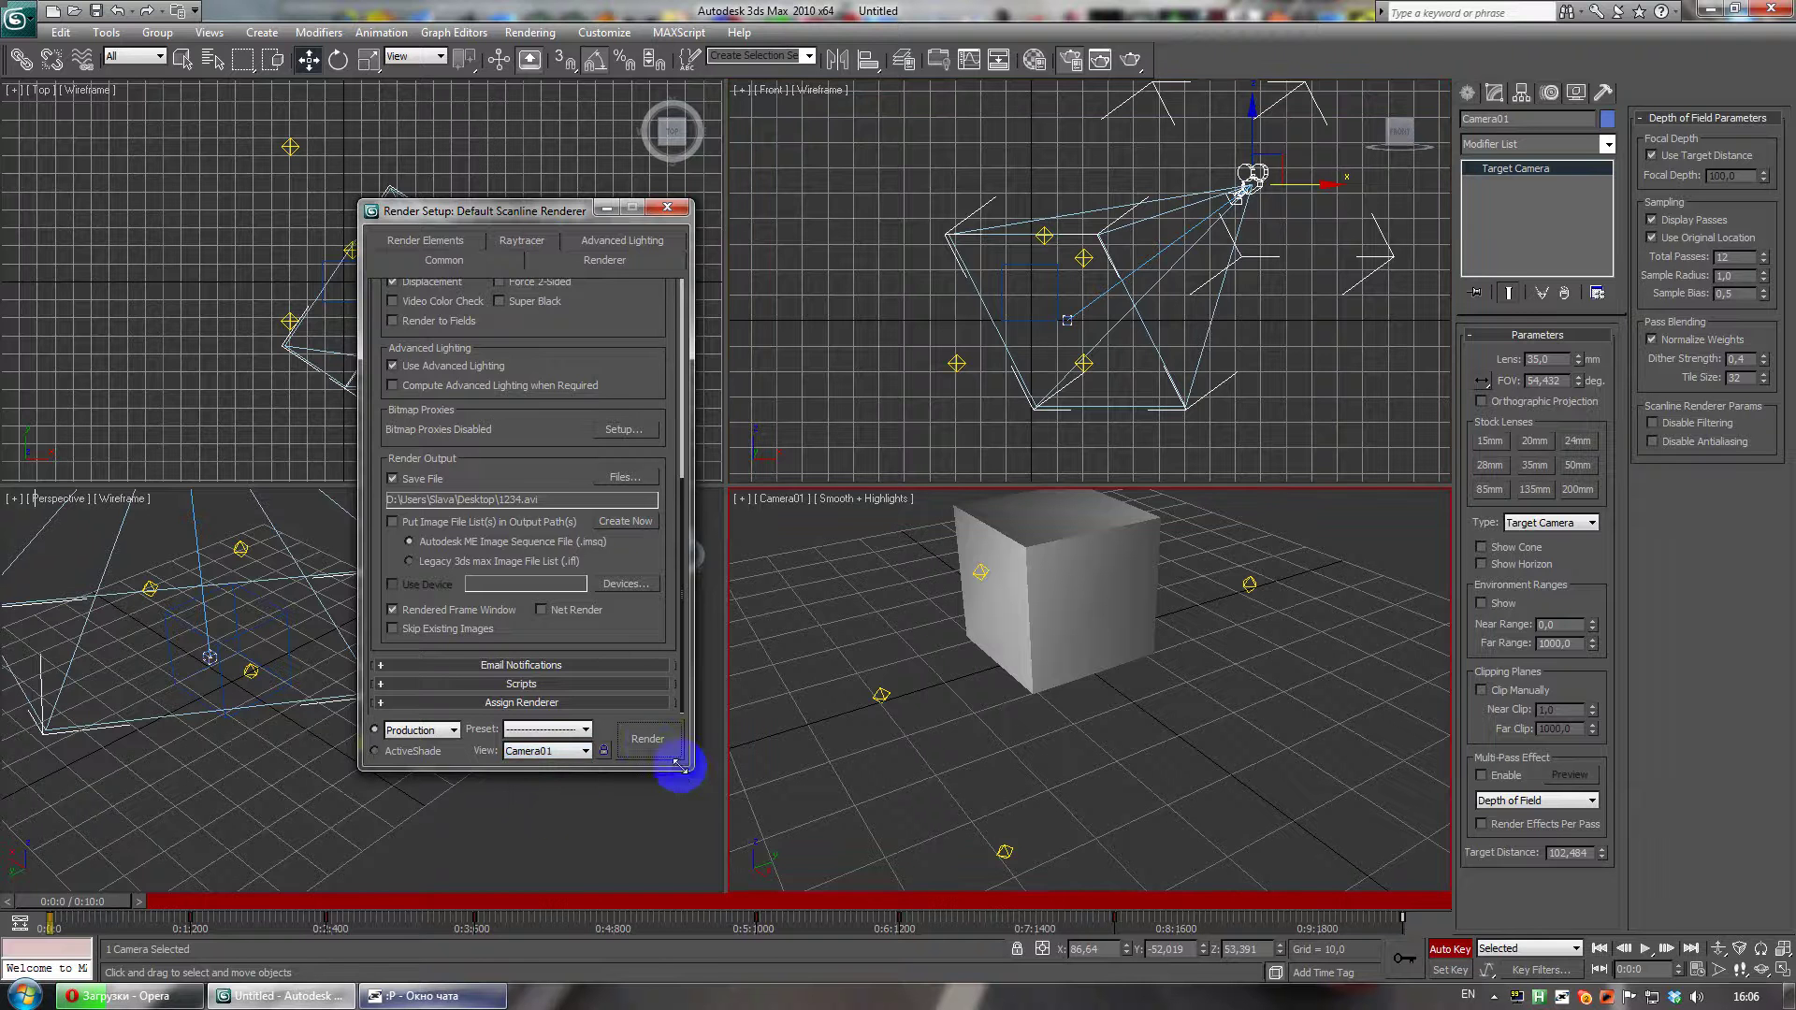
pyautogui.click(648, 741)
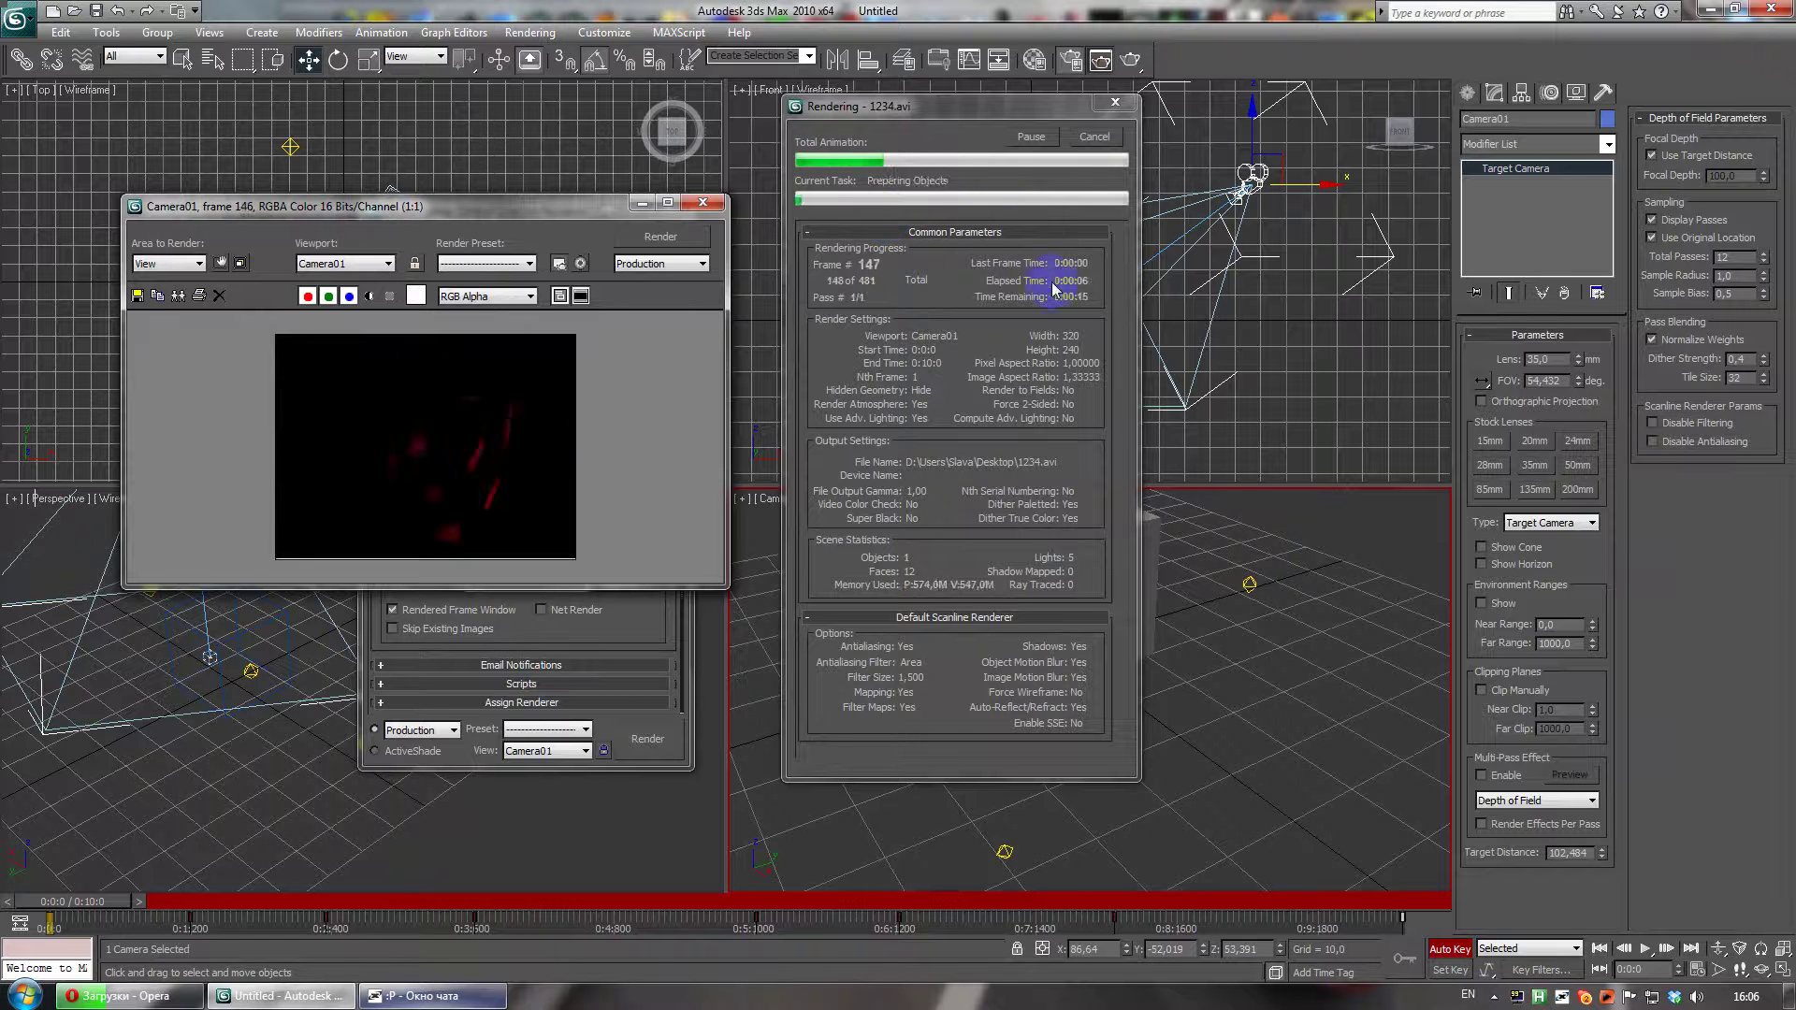
# - Examine the rendered Camera01 frame at closer zoom and close the rendered frame window
pyautogui.click(474, 544)
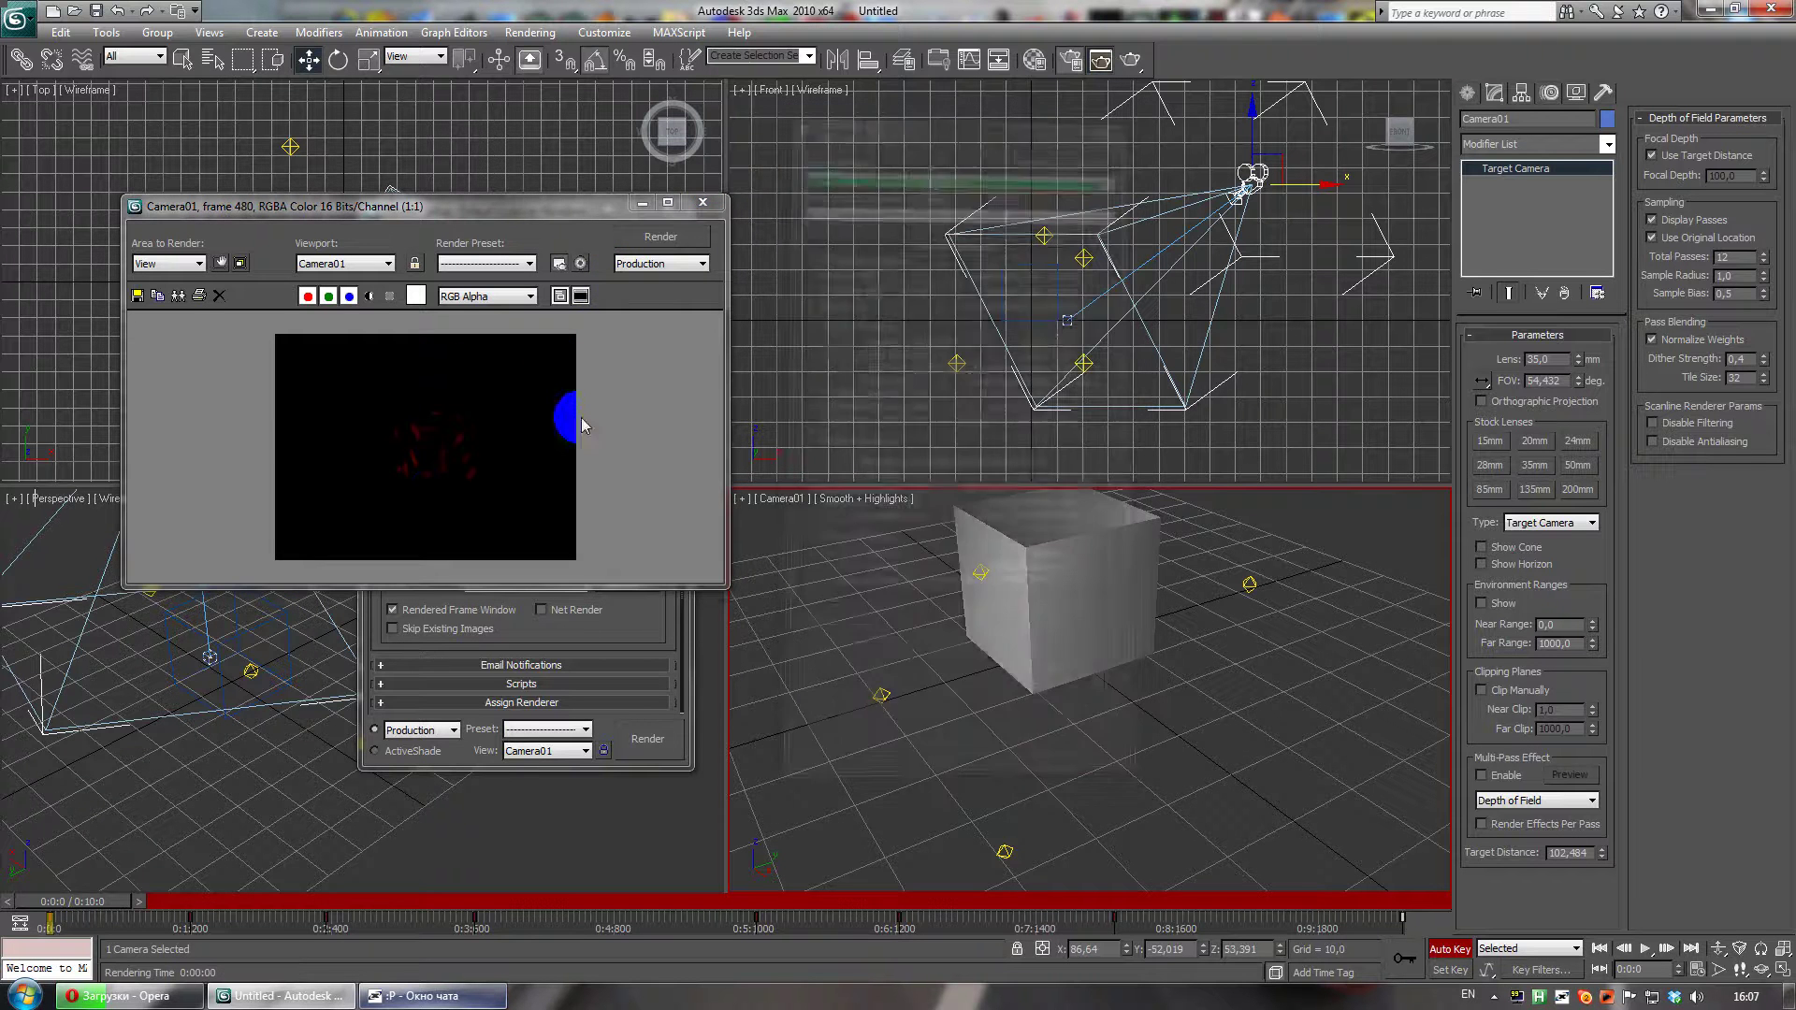
pyautogui.scroll(2, 468, 430)
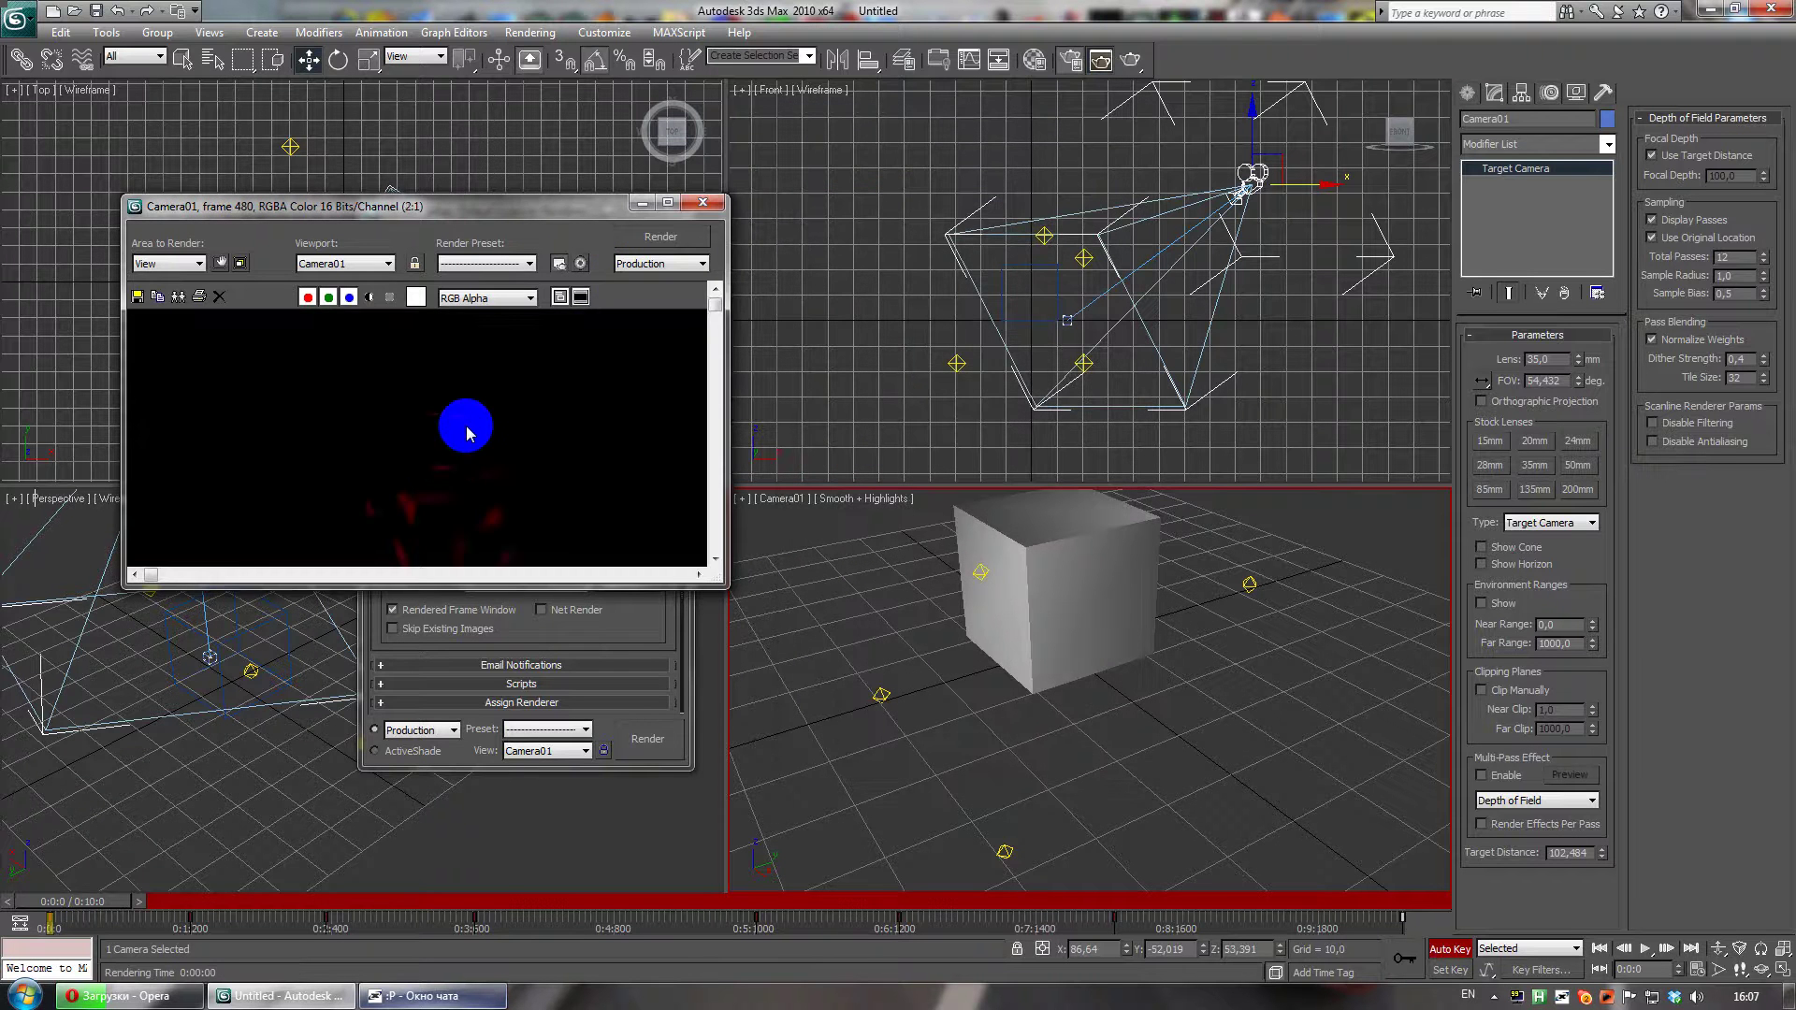
pyautogui.scroll(-2, 468, 432)
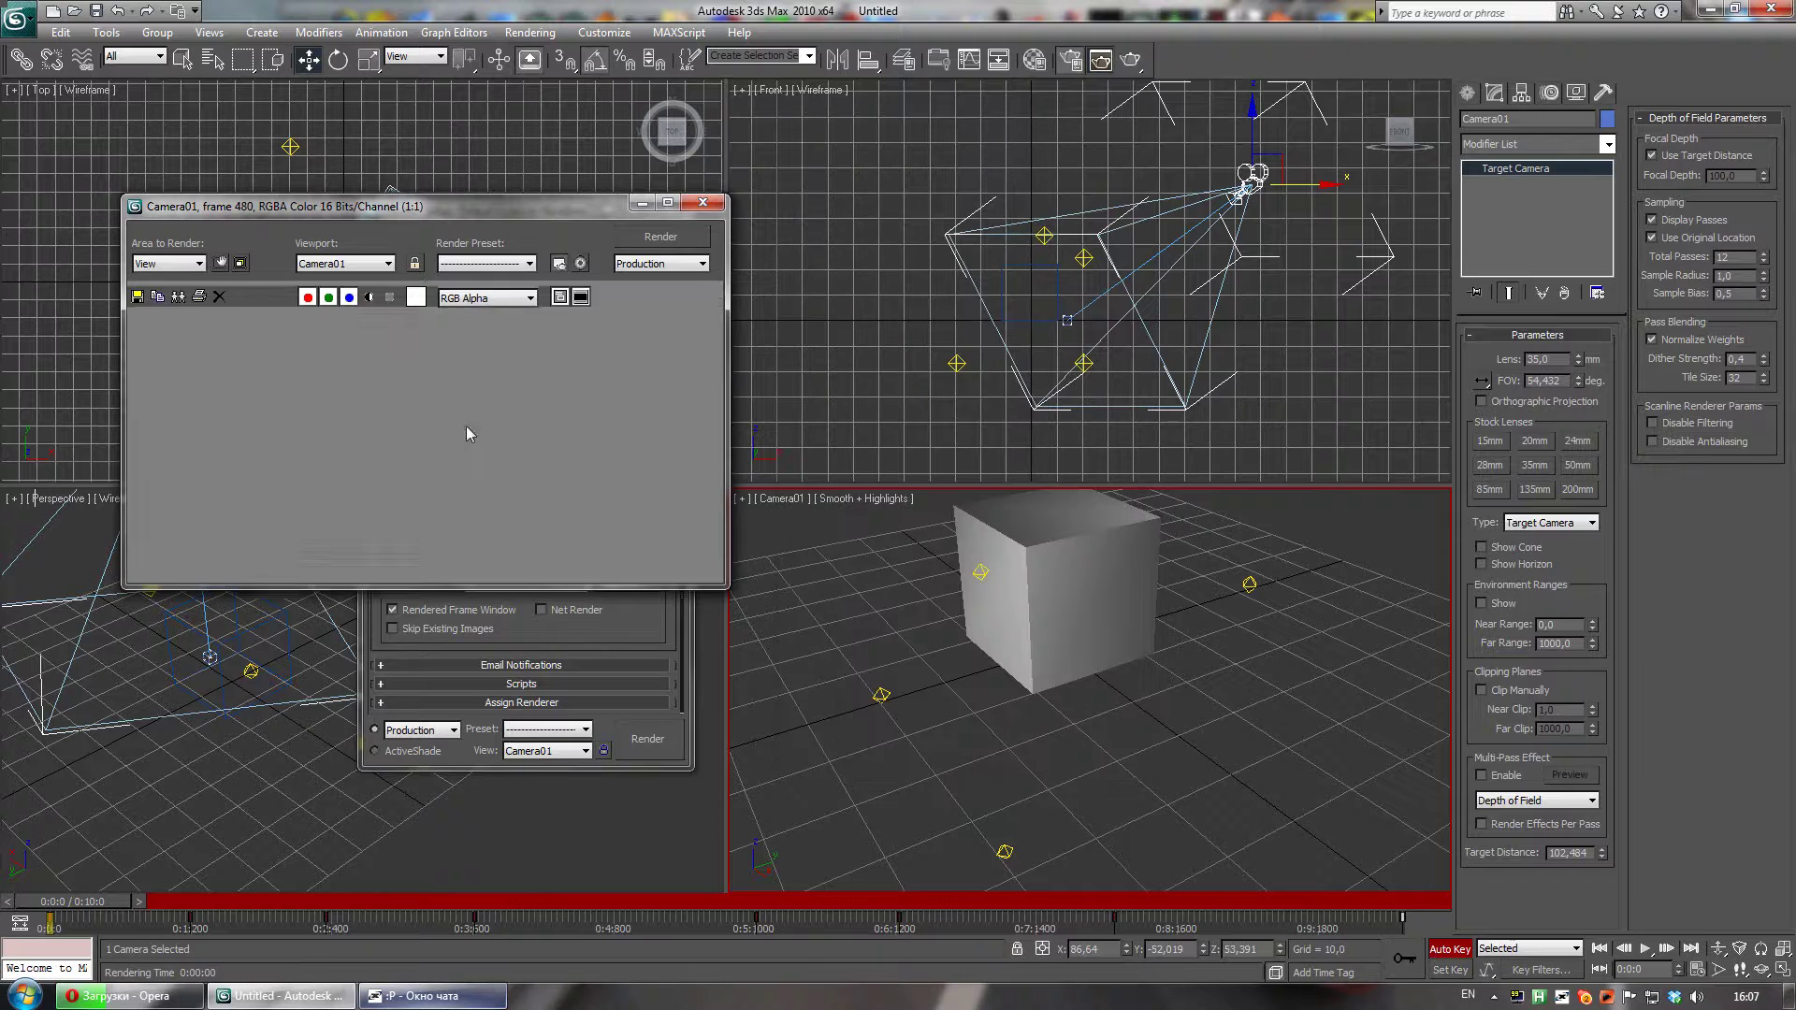
pyautogui.click(703, 203)
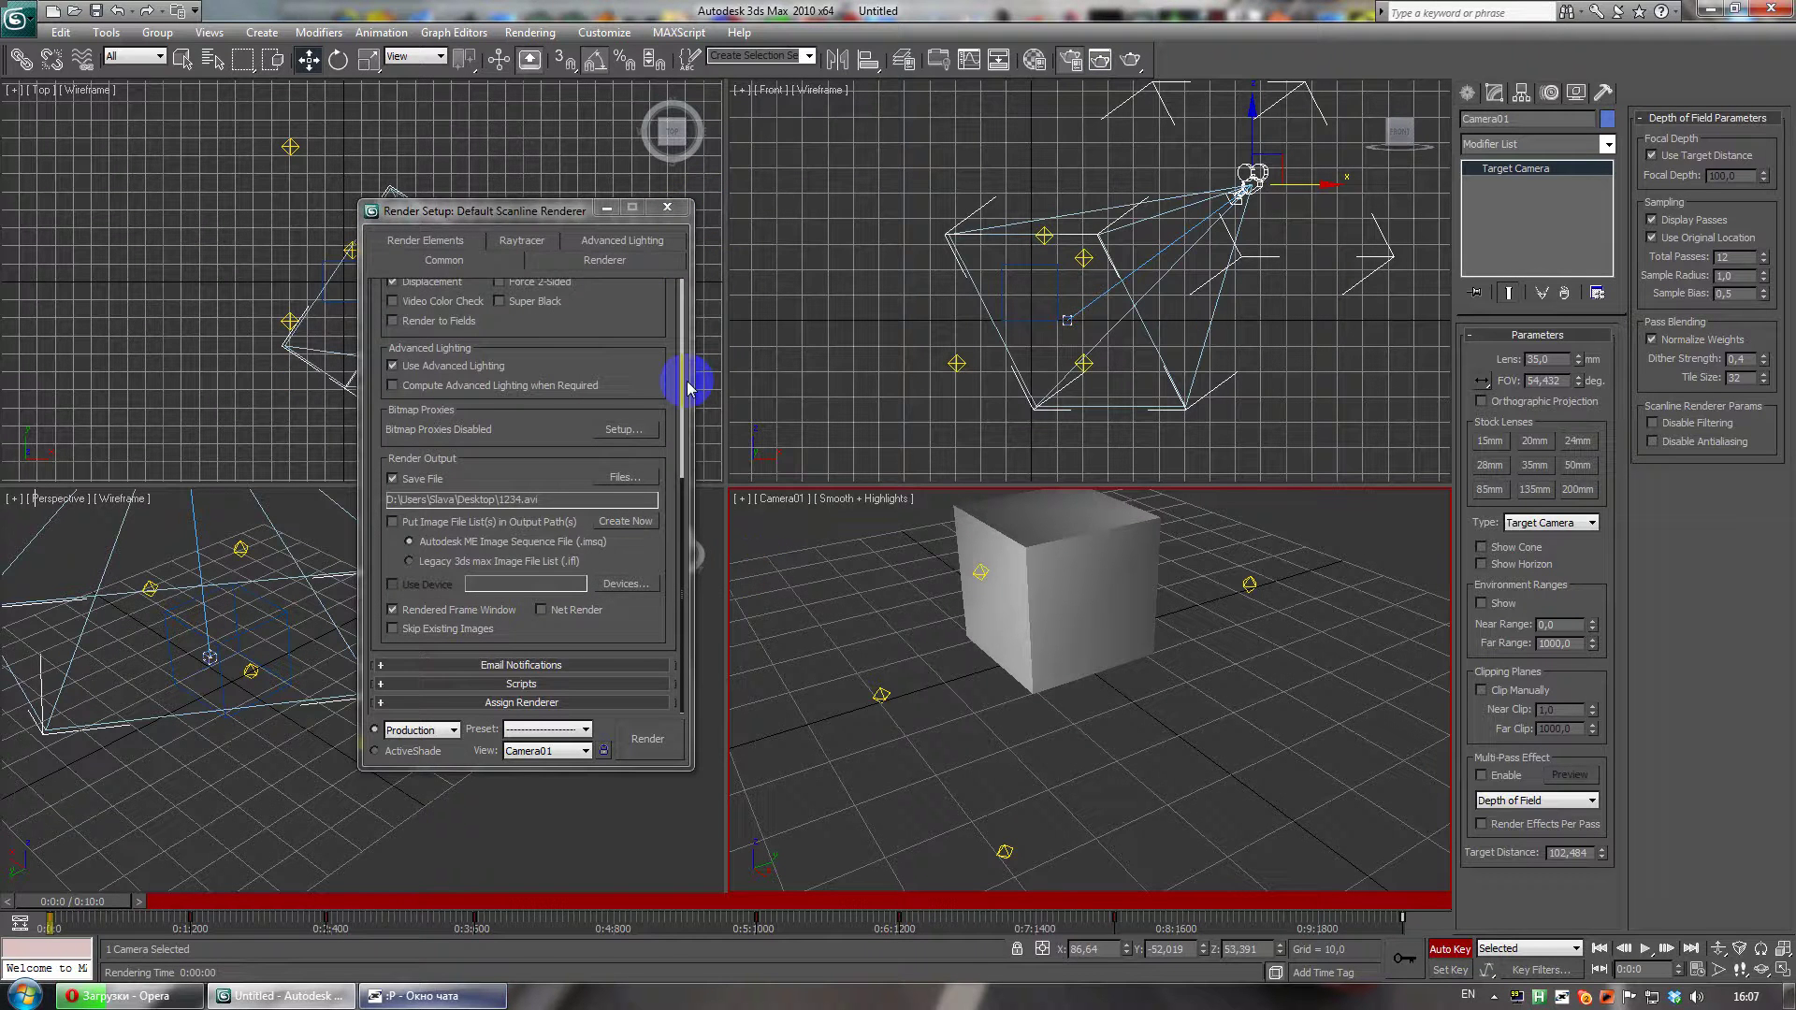
# - Change the environment background color to near-white, about 243 for red, green and blue, and close the environment settings
pyautogui.press('8')
pyautogui.click(462, 294)
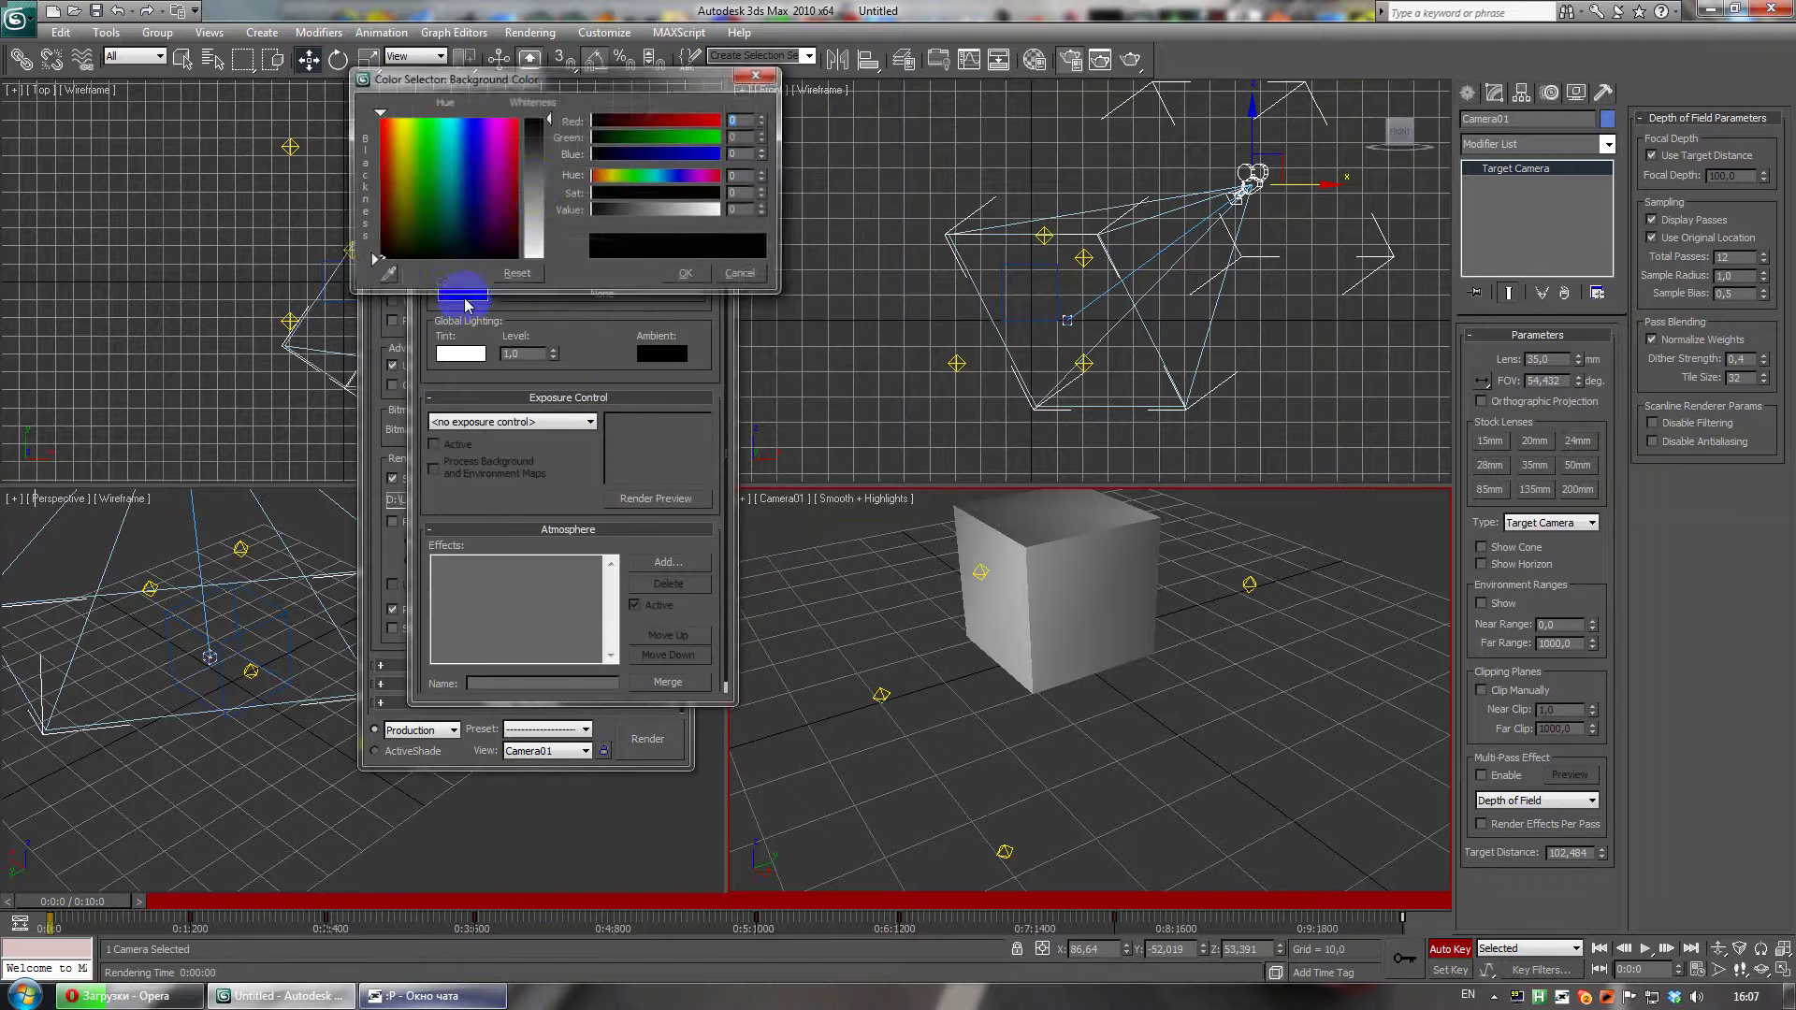
pyautogui.moveTo(545, 119); pyautogui.dragTo(547, 258)
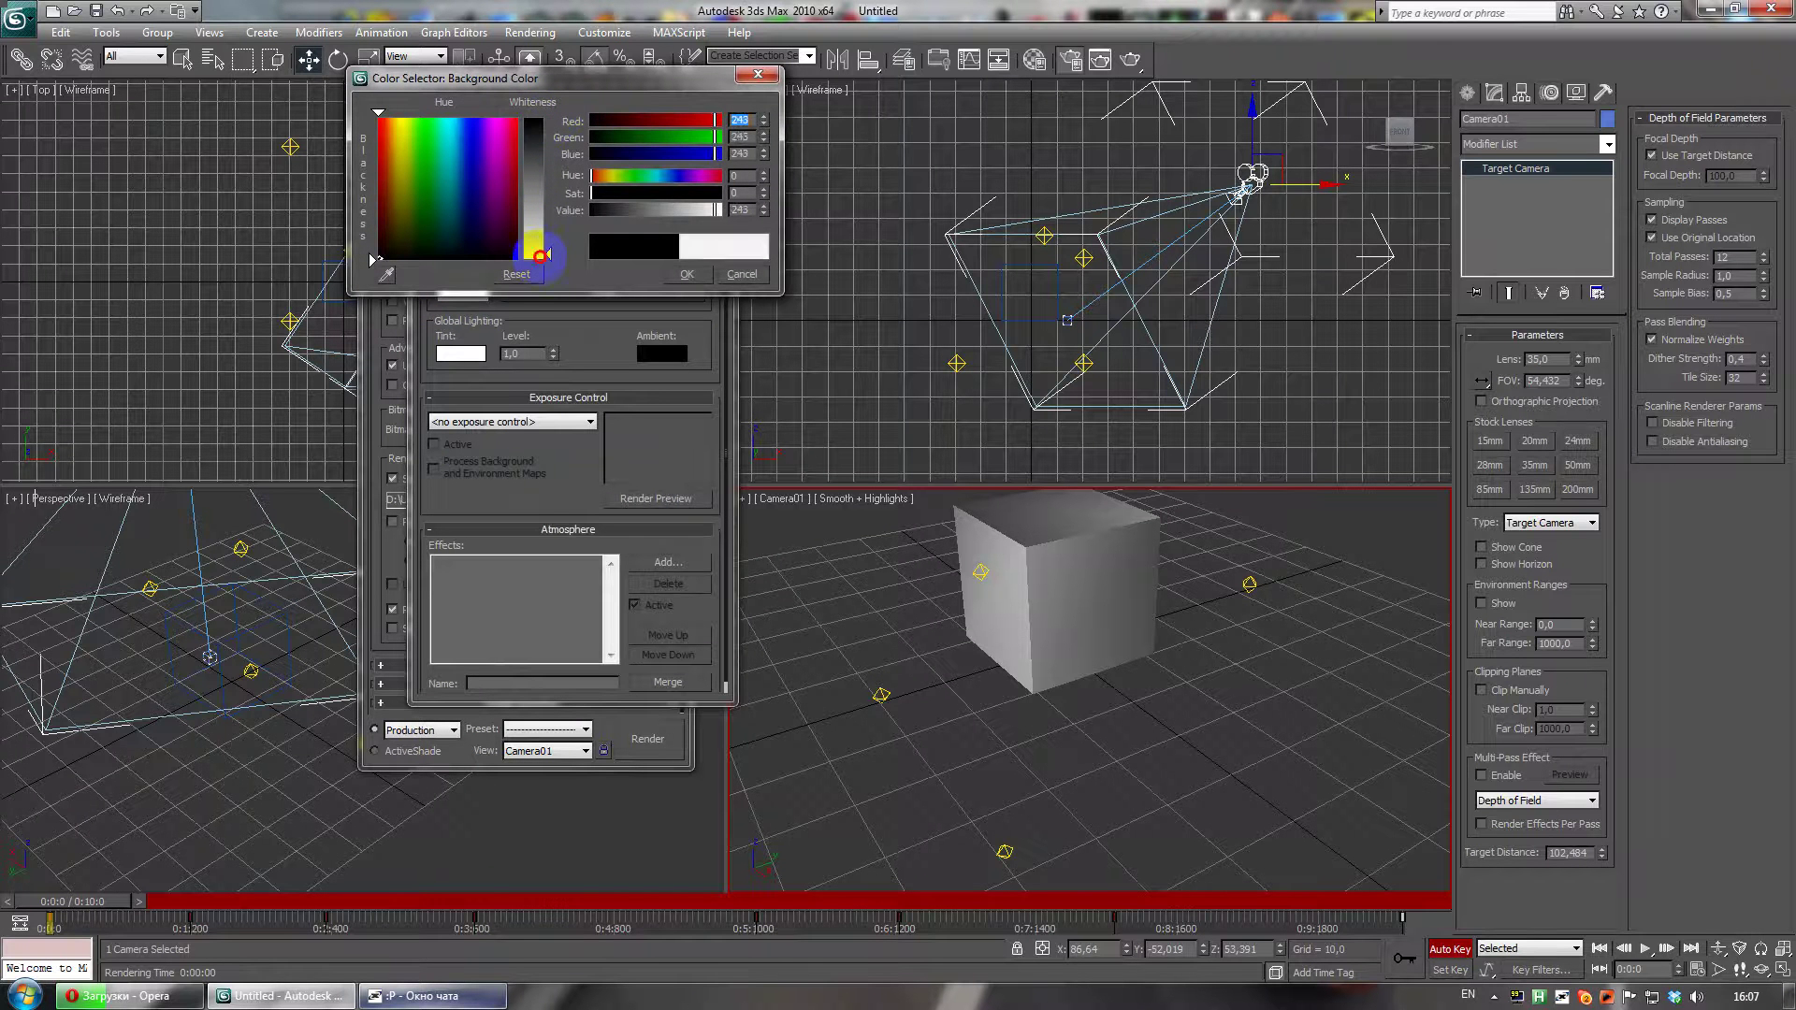
pyautogui.click(684, 273)
pyautogui.click(712, 178)
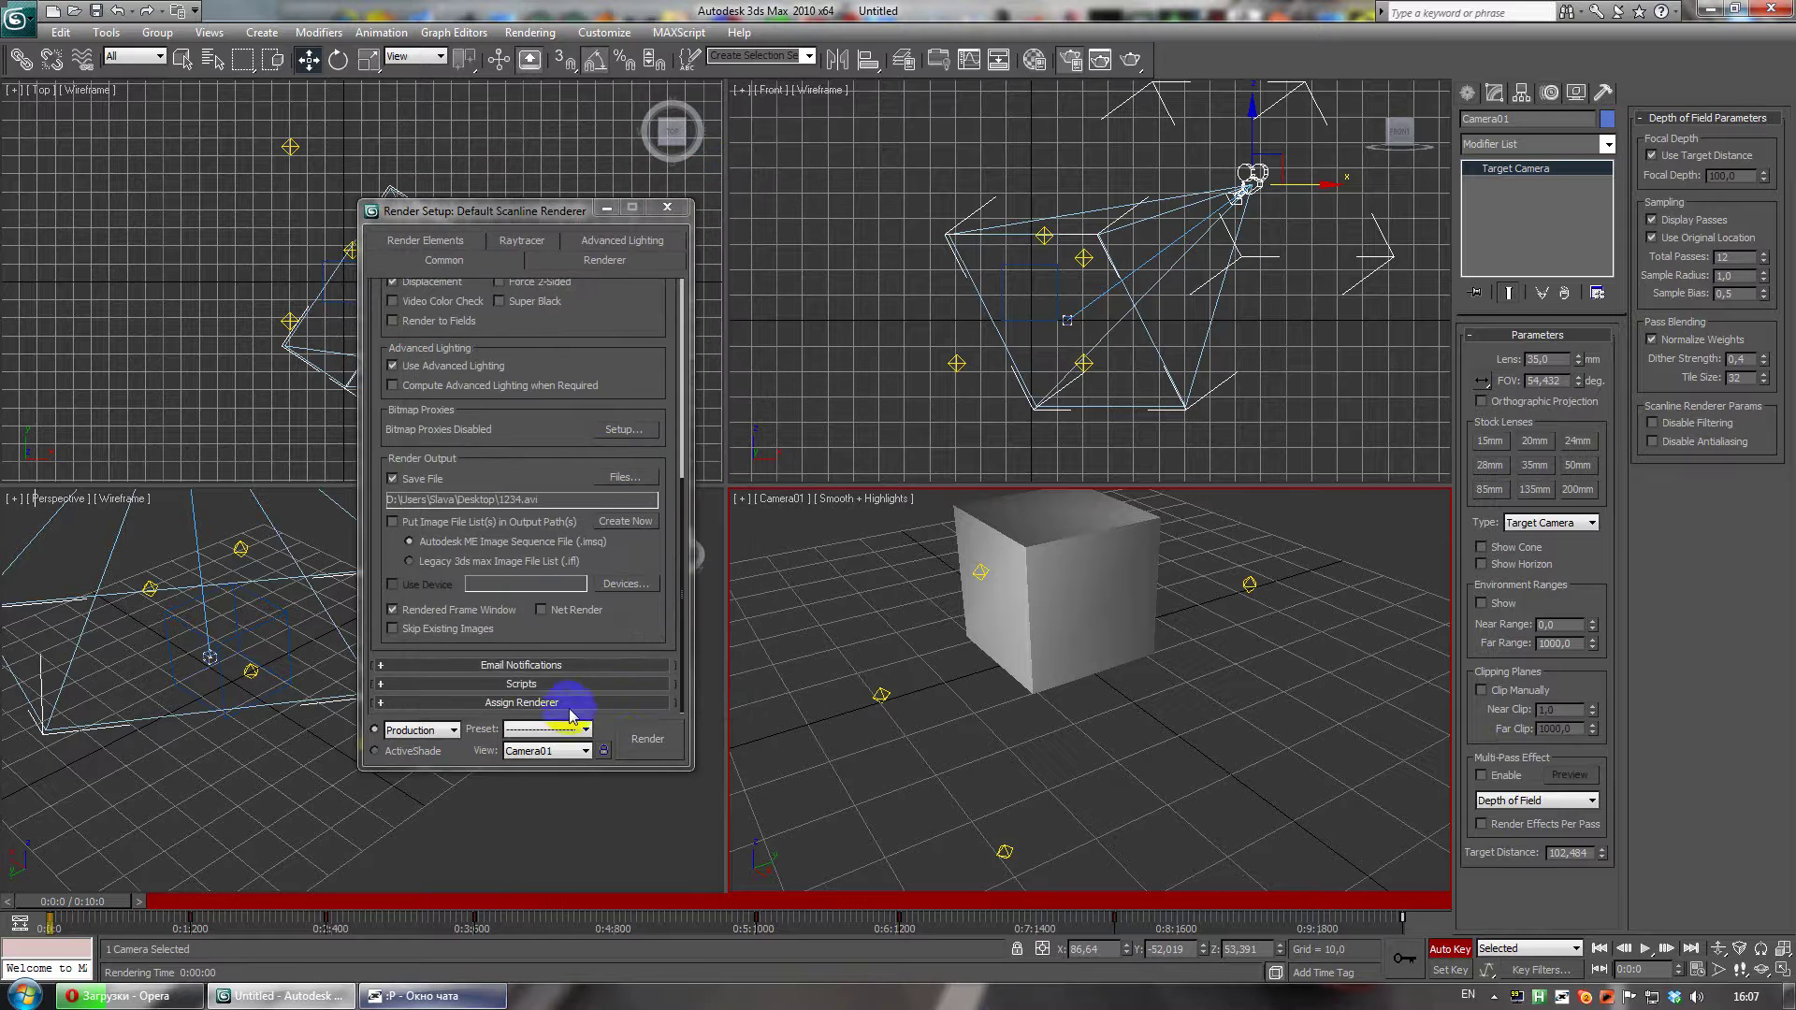
# - Render the Camera01 animation again, overwriting the existing 1234.avi file
pyautogui.click(638, 745)
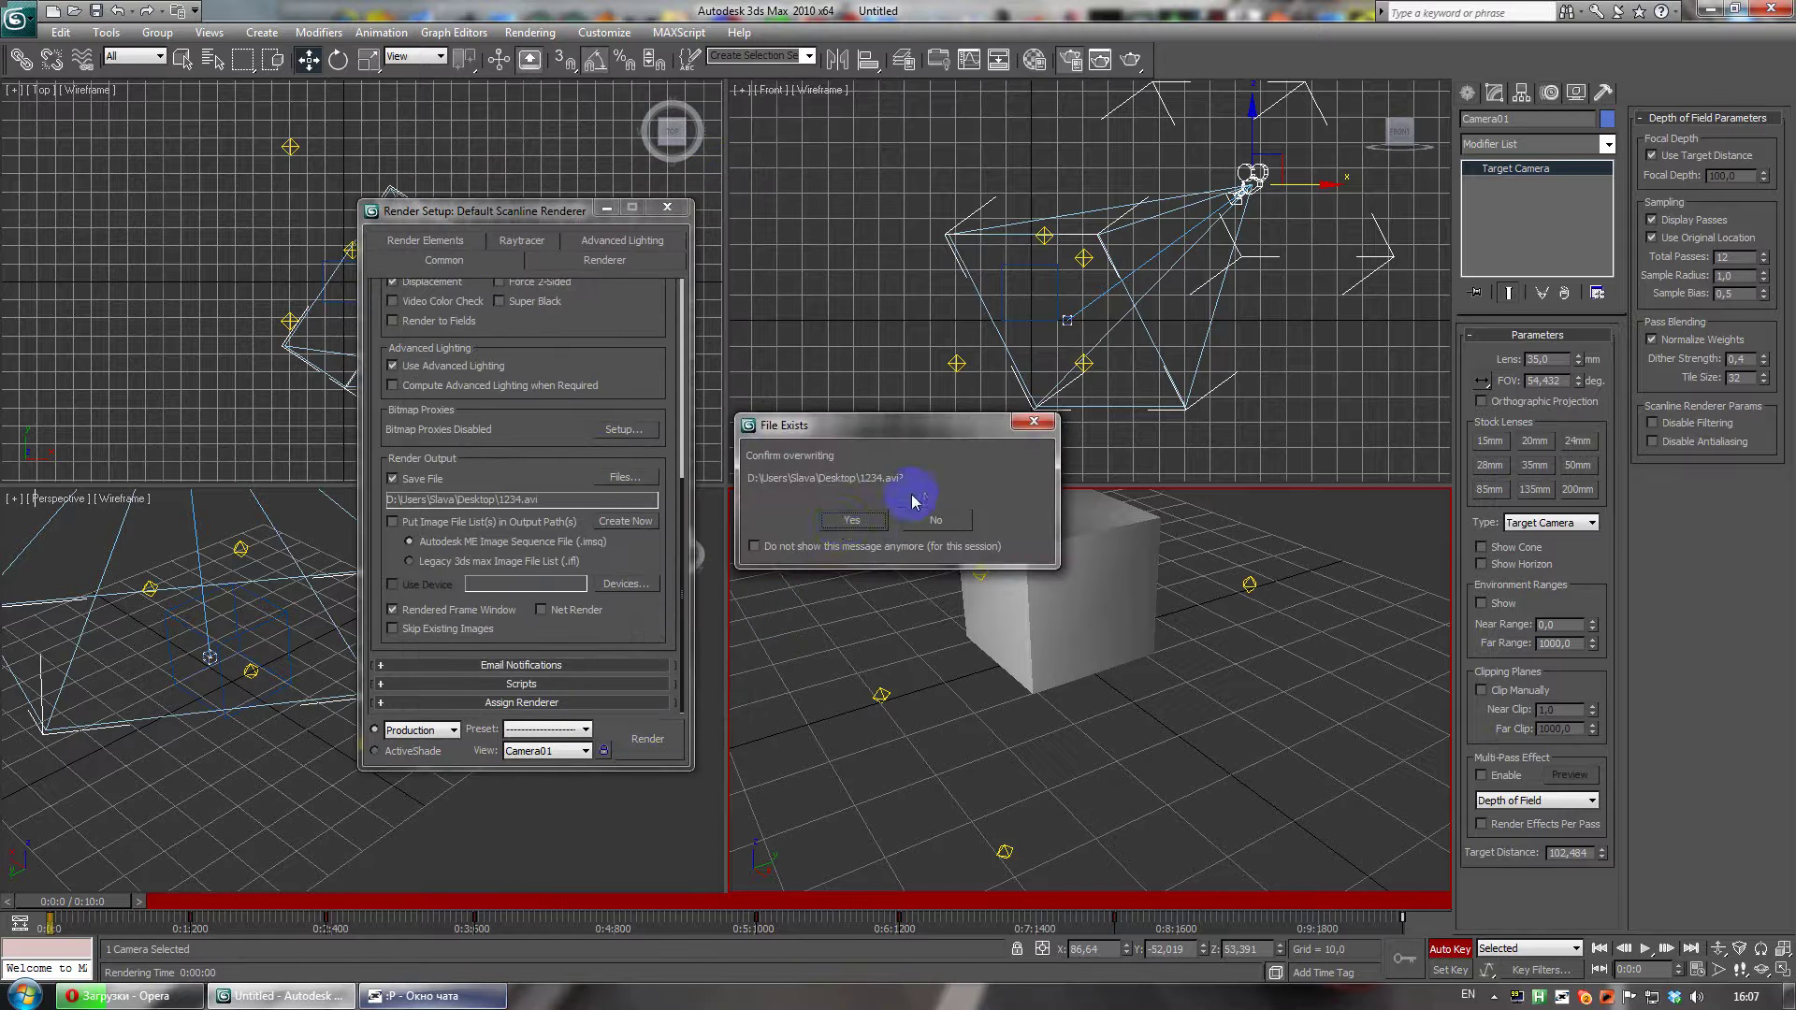
pyautogui.click(847, 524)
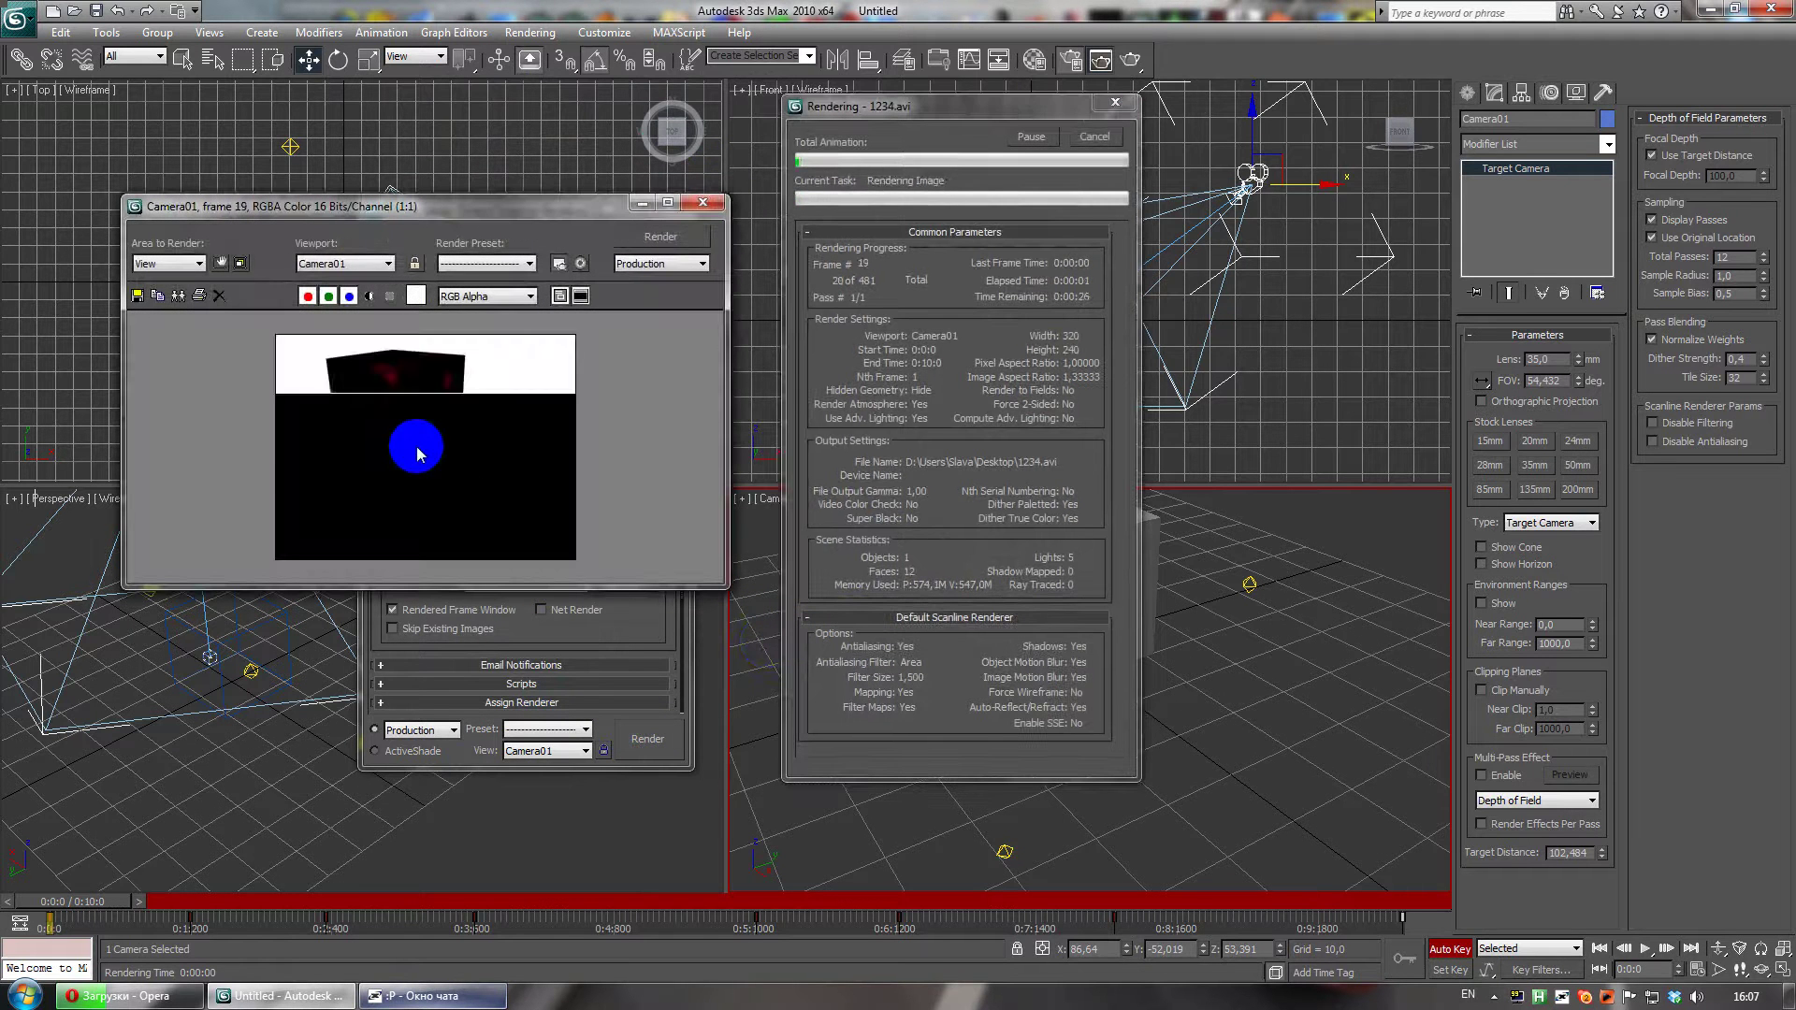